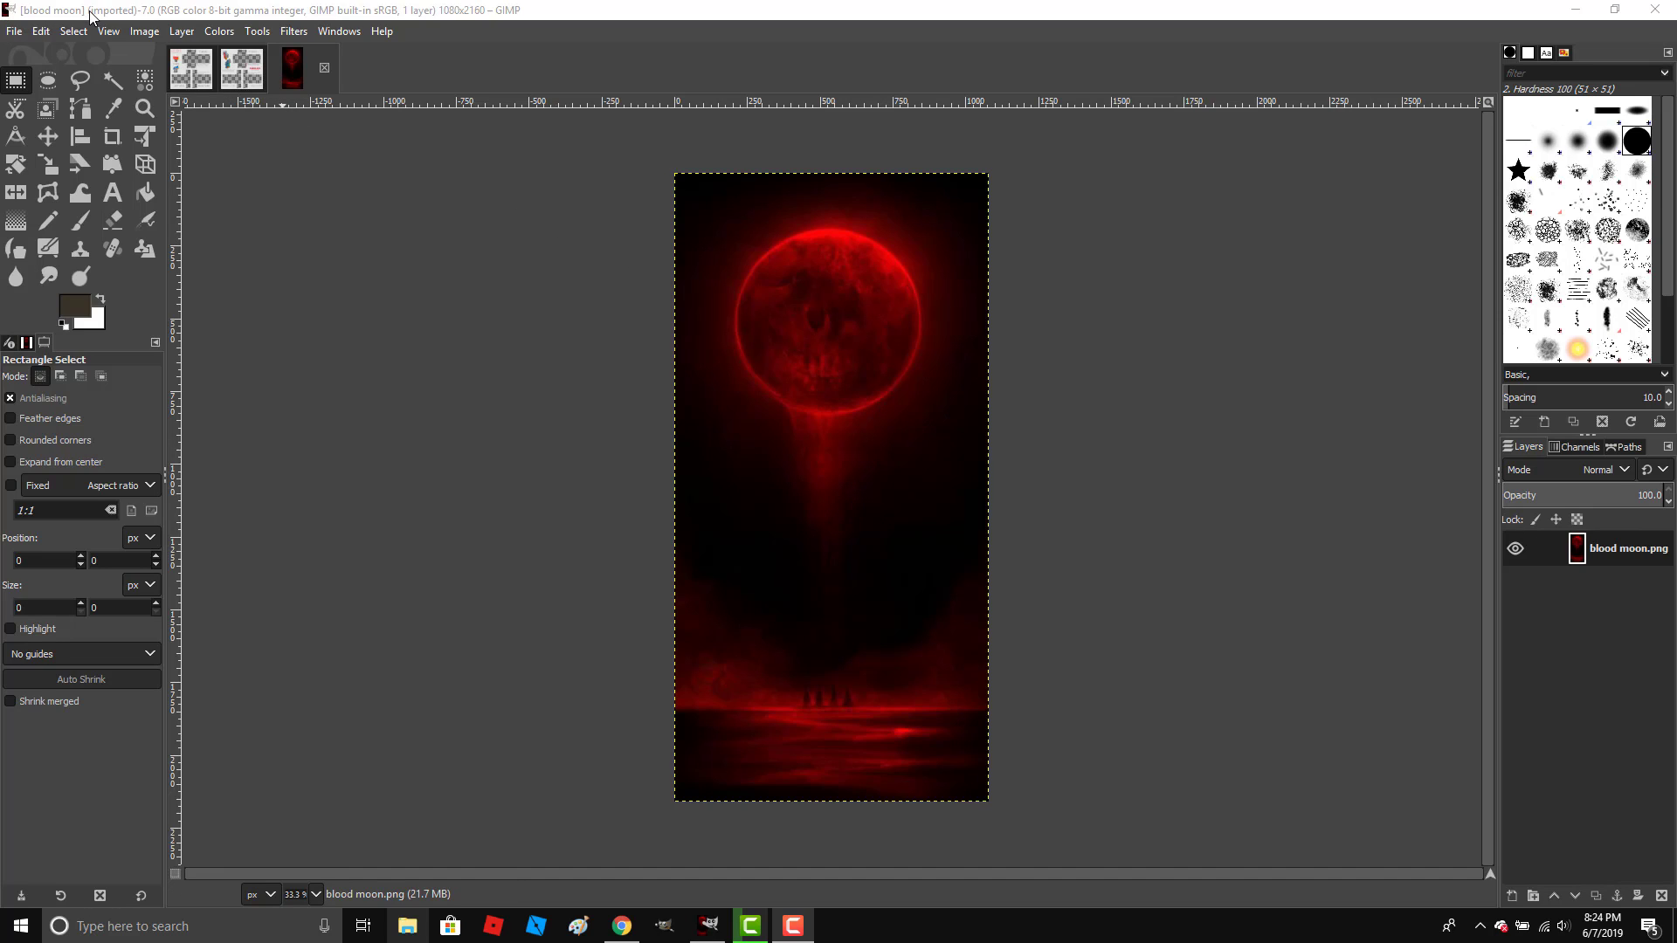
Check the GIMP version in the About dialog and close it again.
left_click(10, 32)
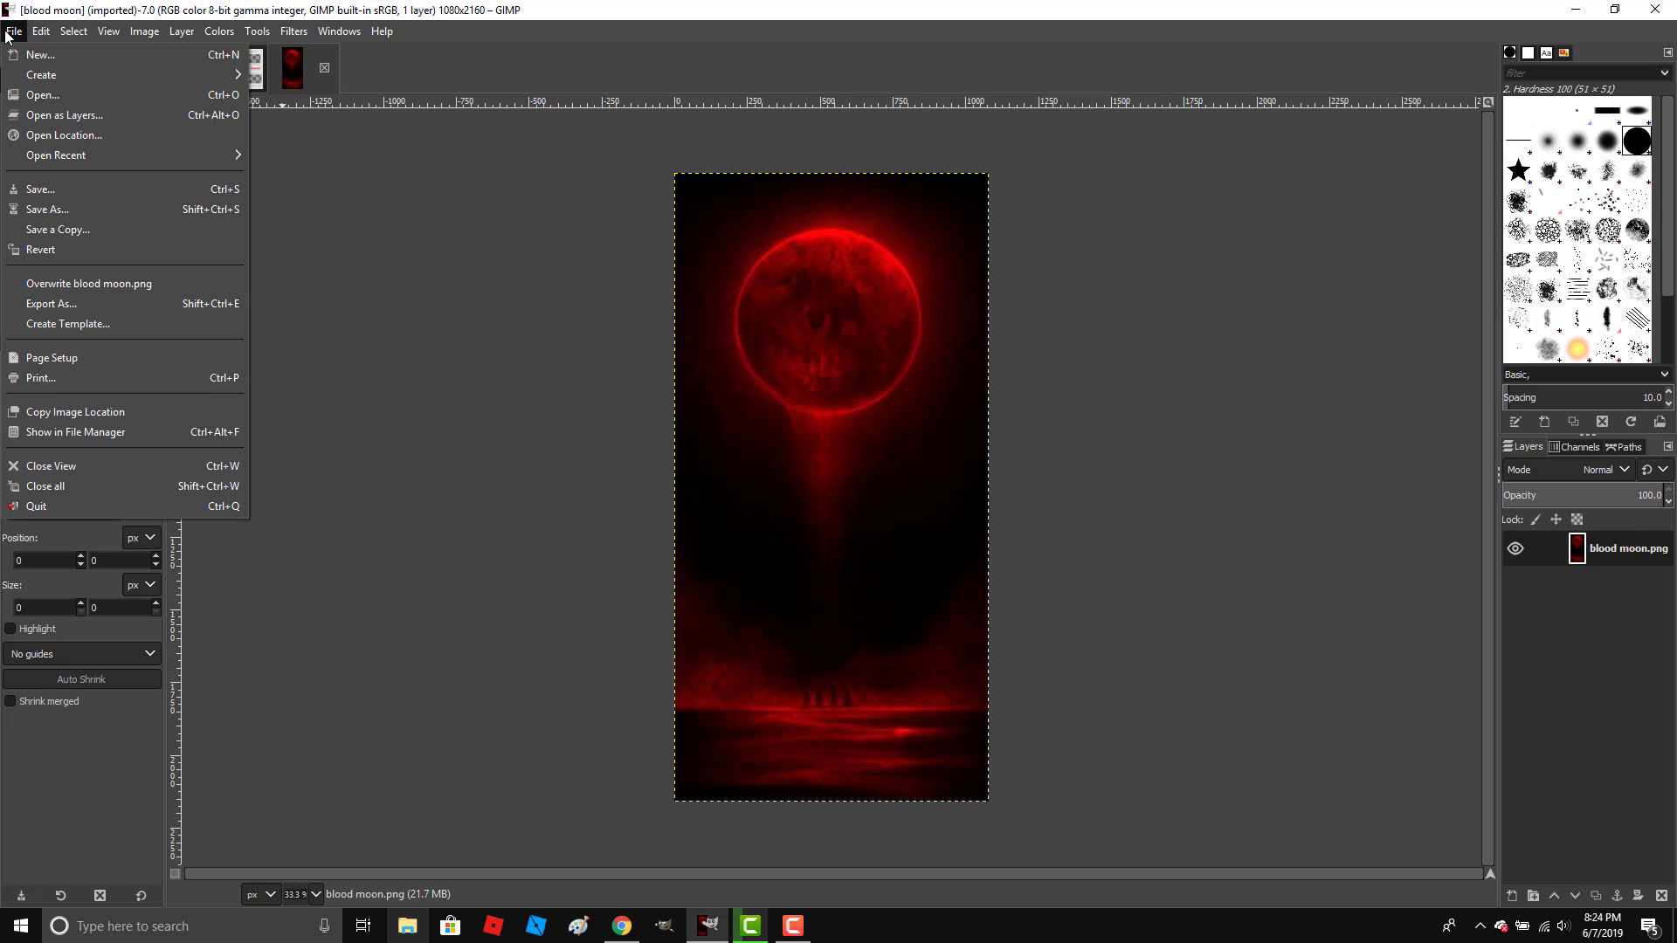
left_click(11, 32)
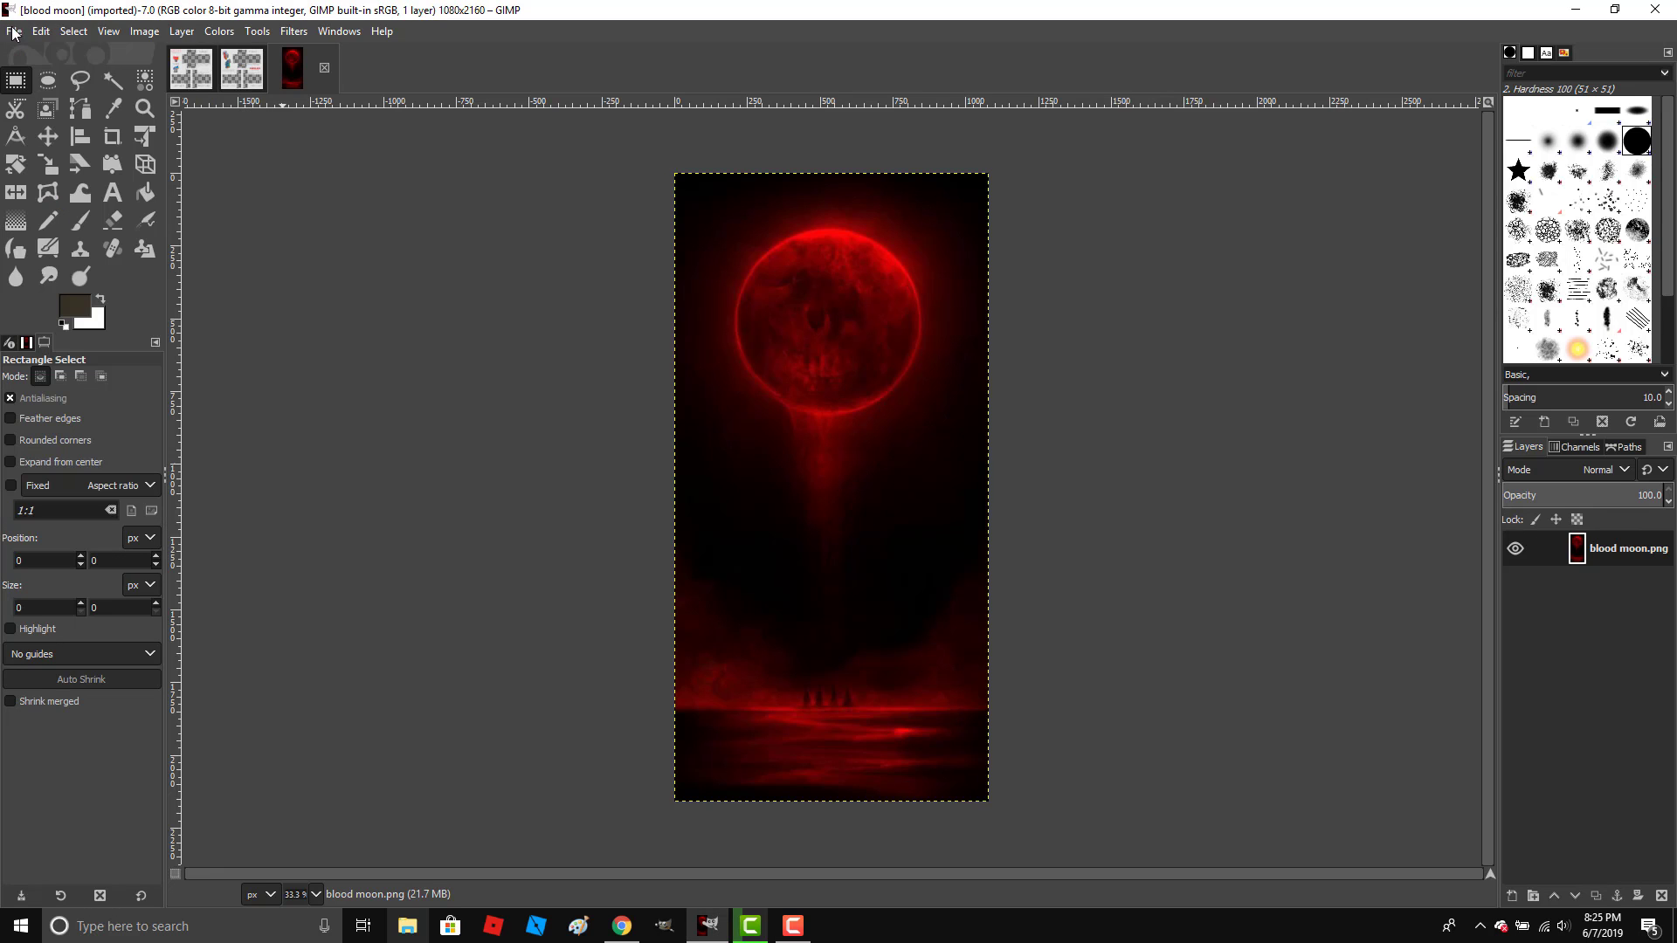
left_click(379, 29)
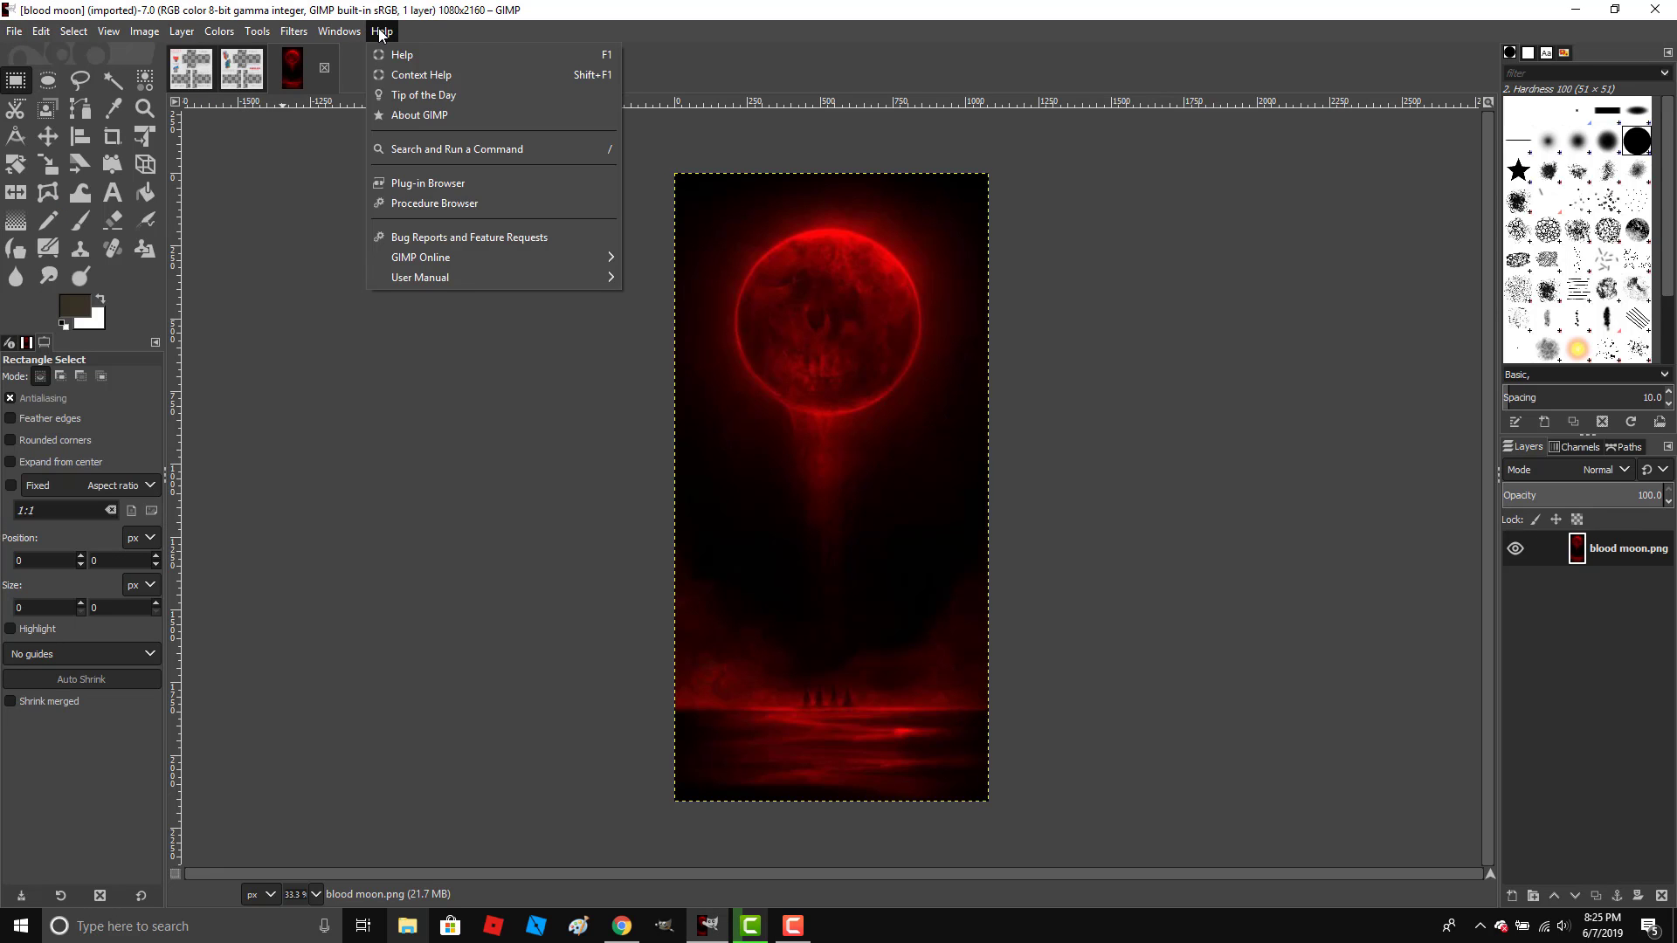
left_click(423, 115)
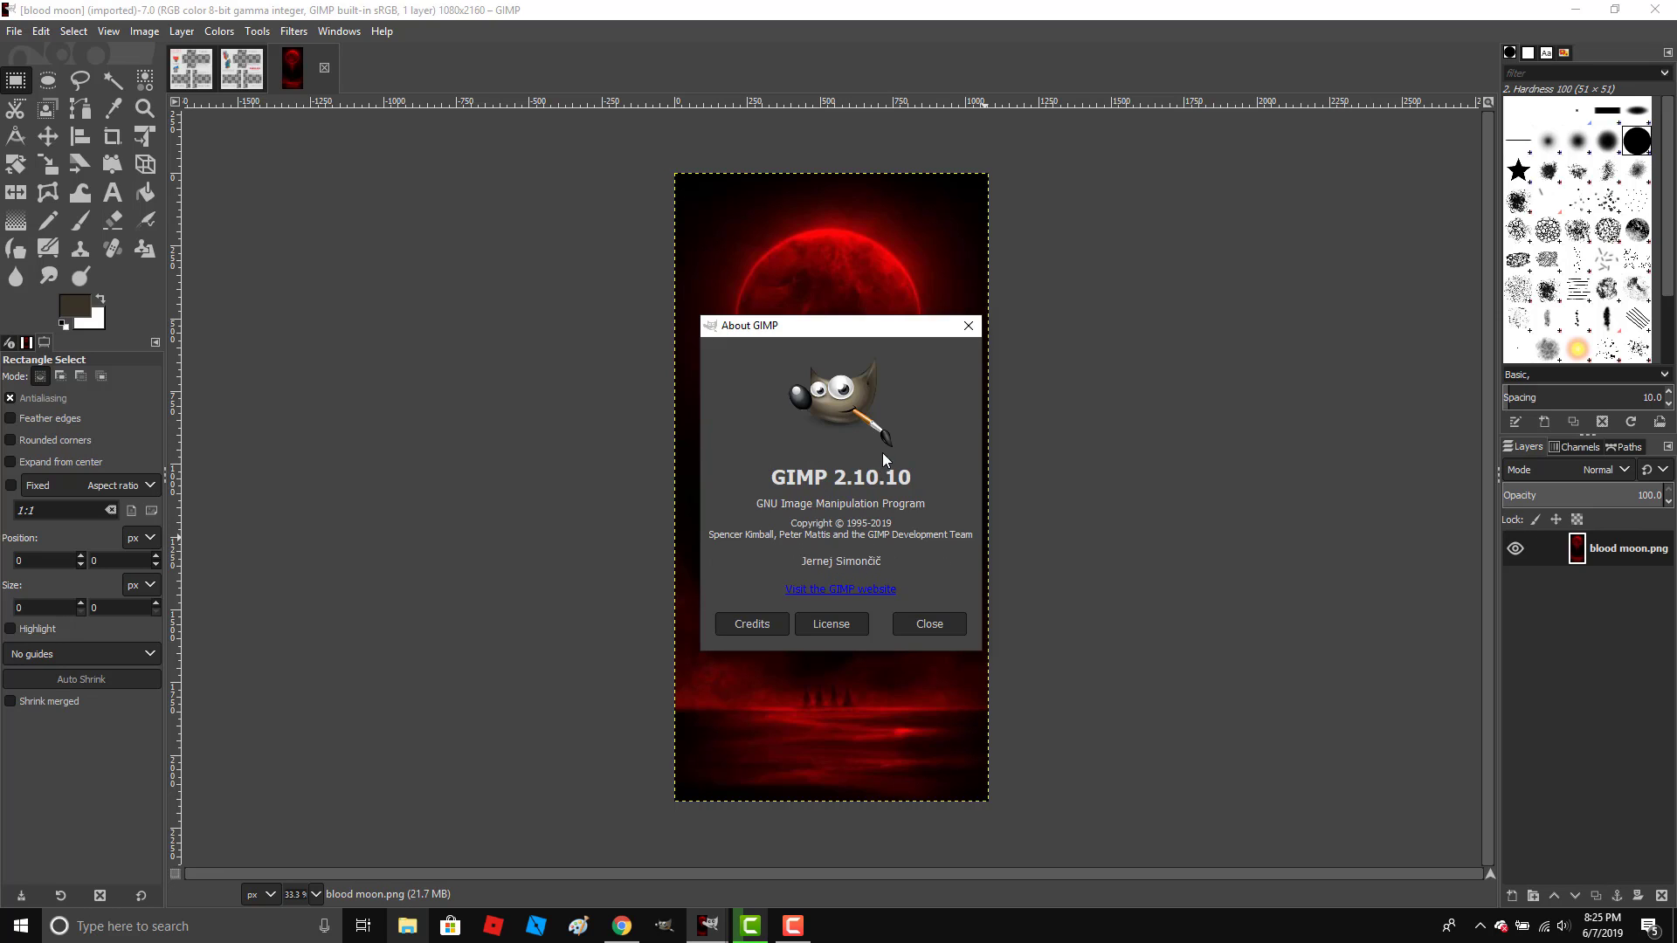
left_click(967, 325)
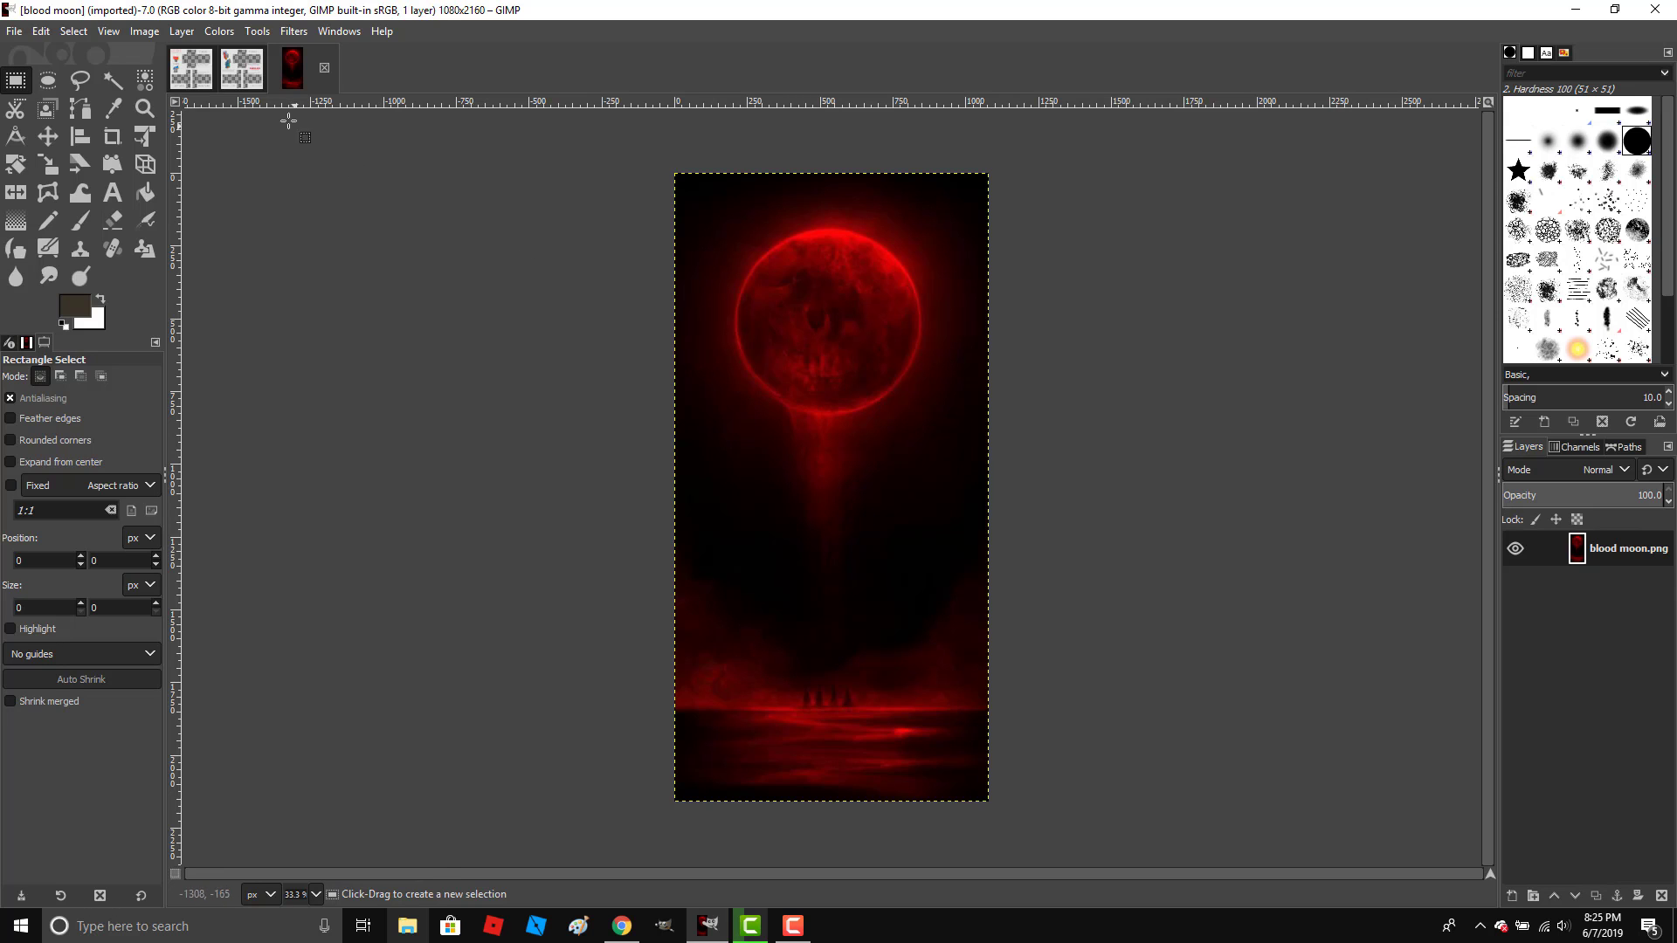
Close the Roblox pants template image and bring up the Roblox shirt template.
left_click(244, 75)
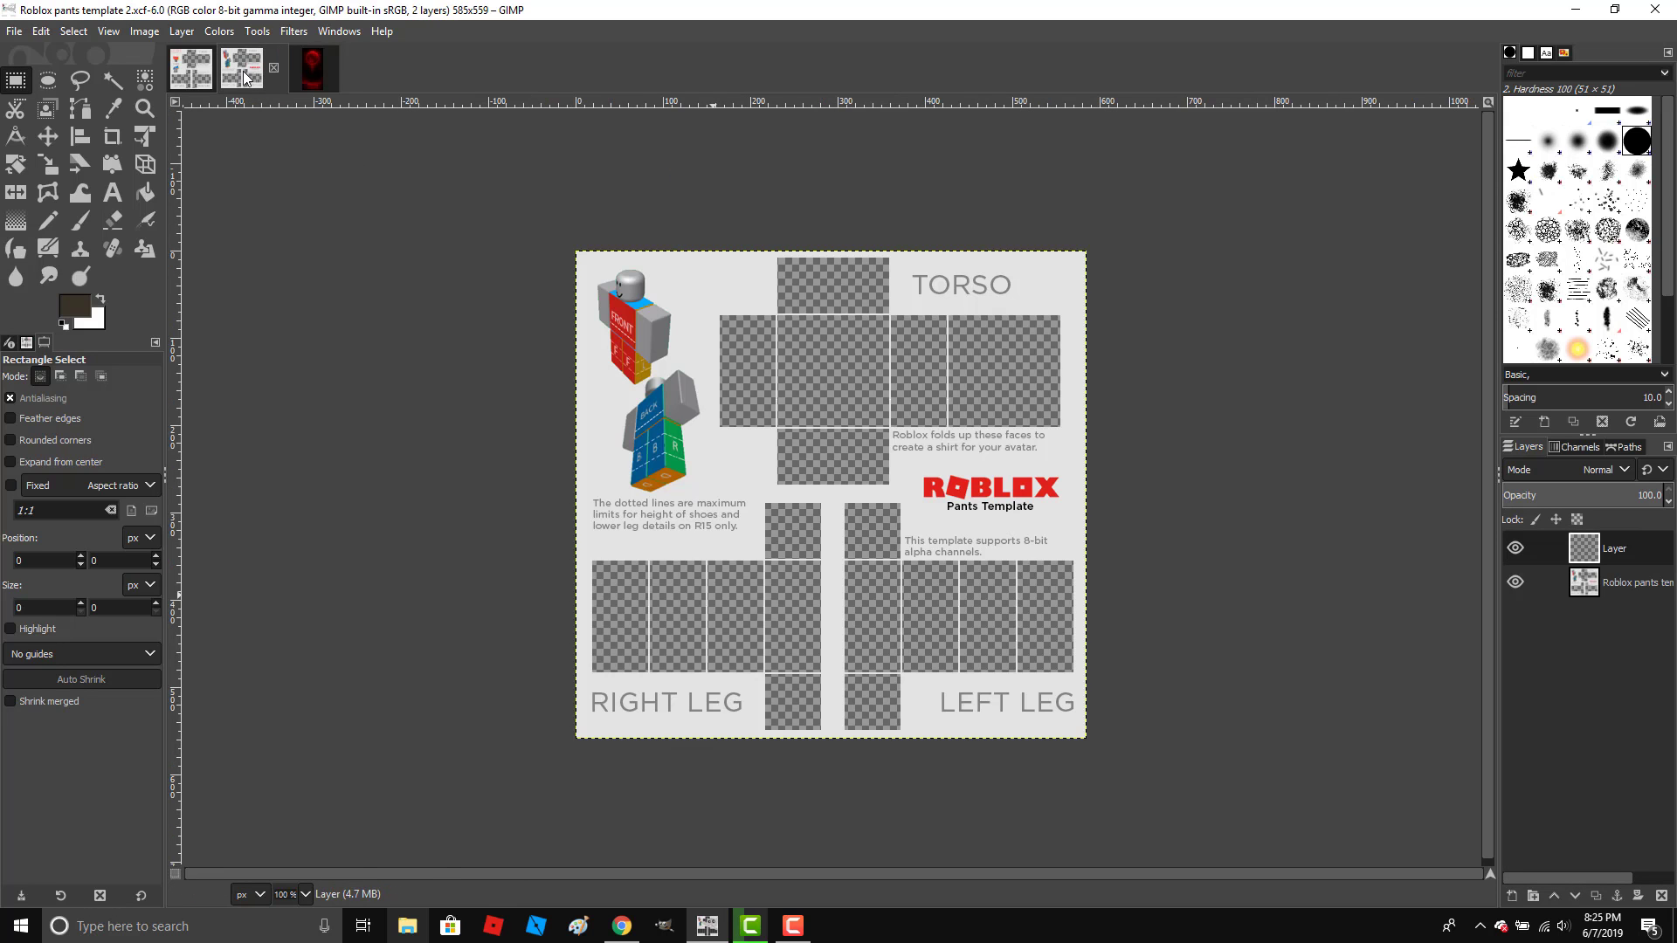
left_click(175, 70)
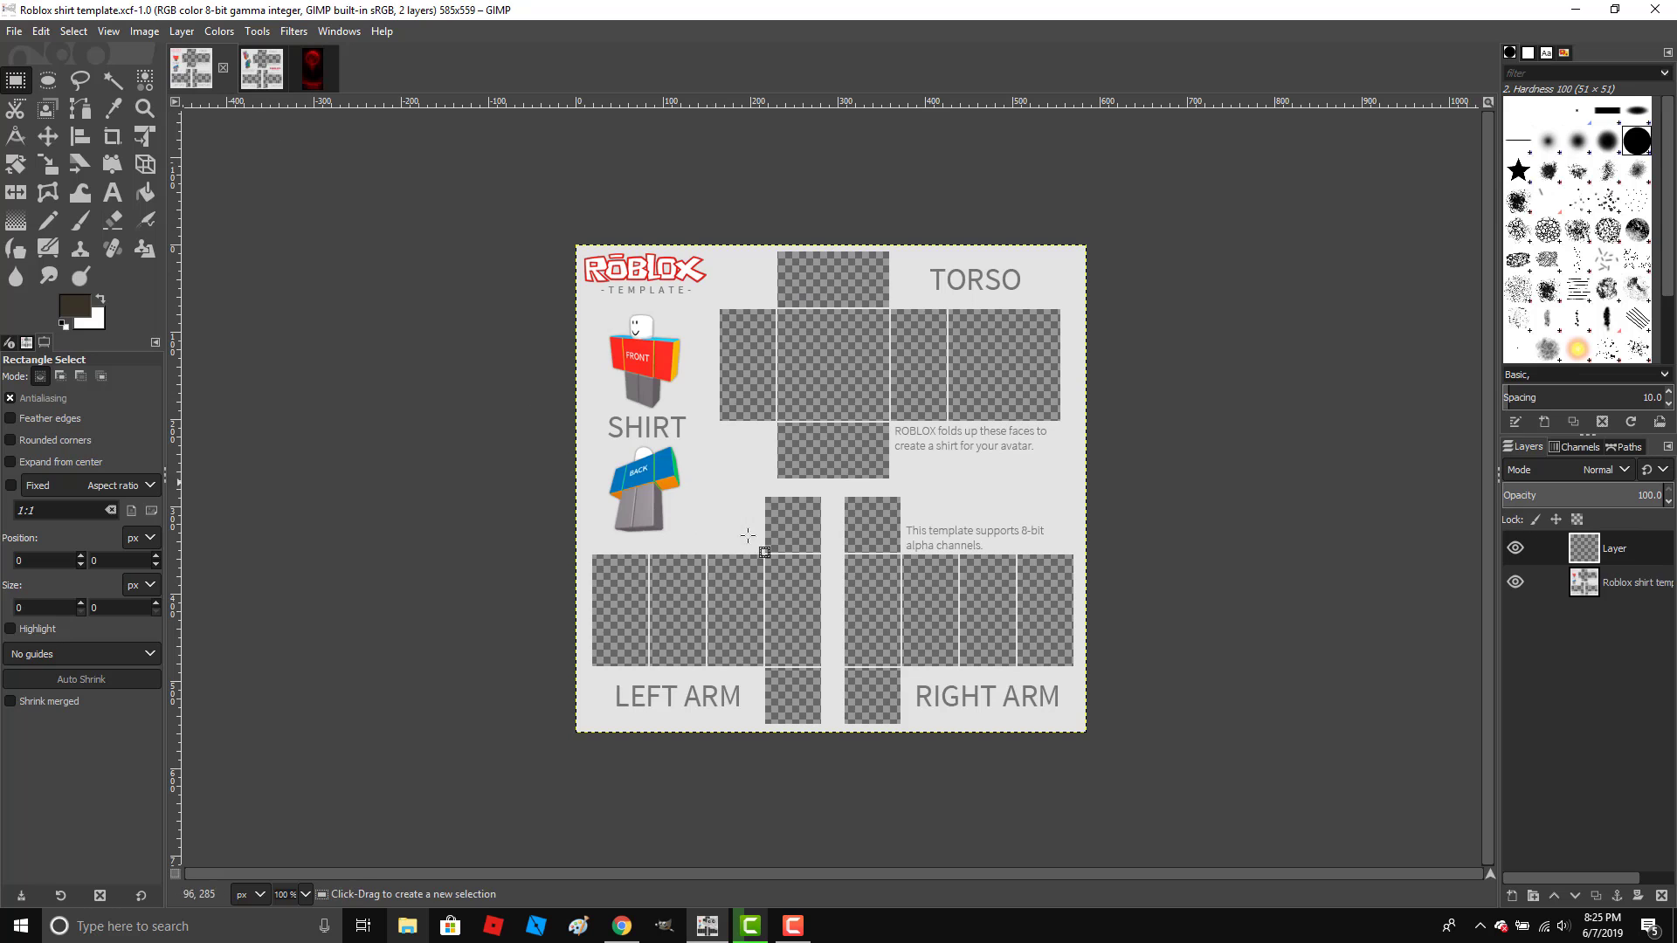
left_click(263, 75)
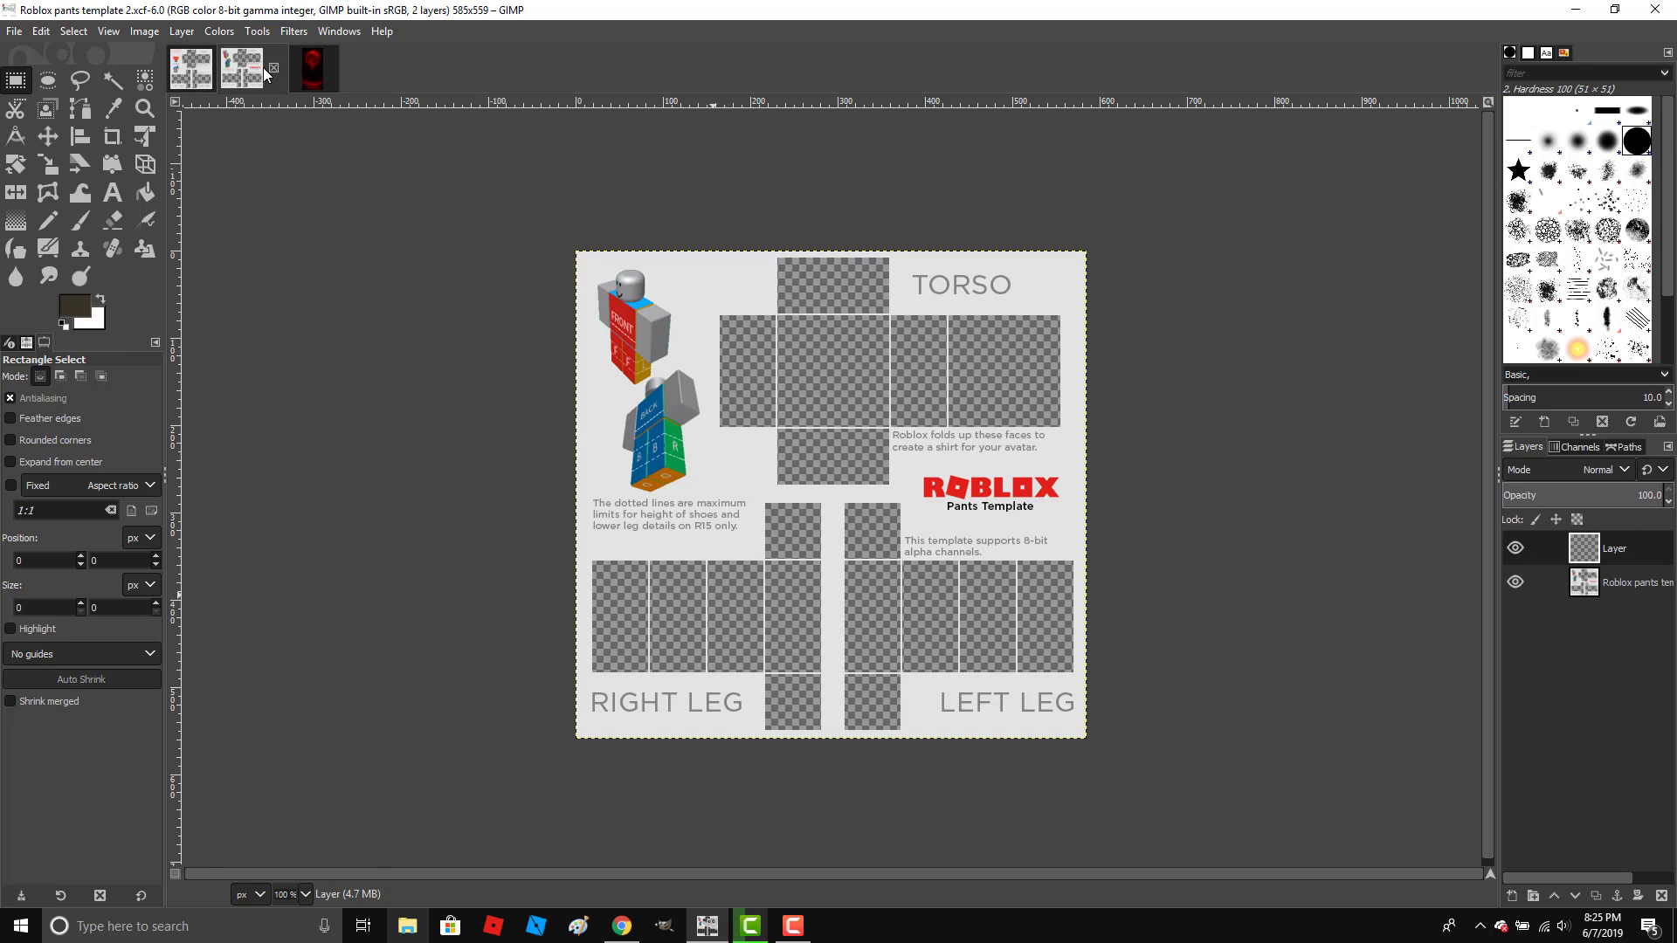
left_click(273, 70)
left_click(190, 68)
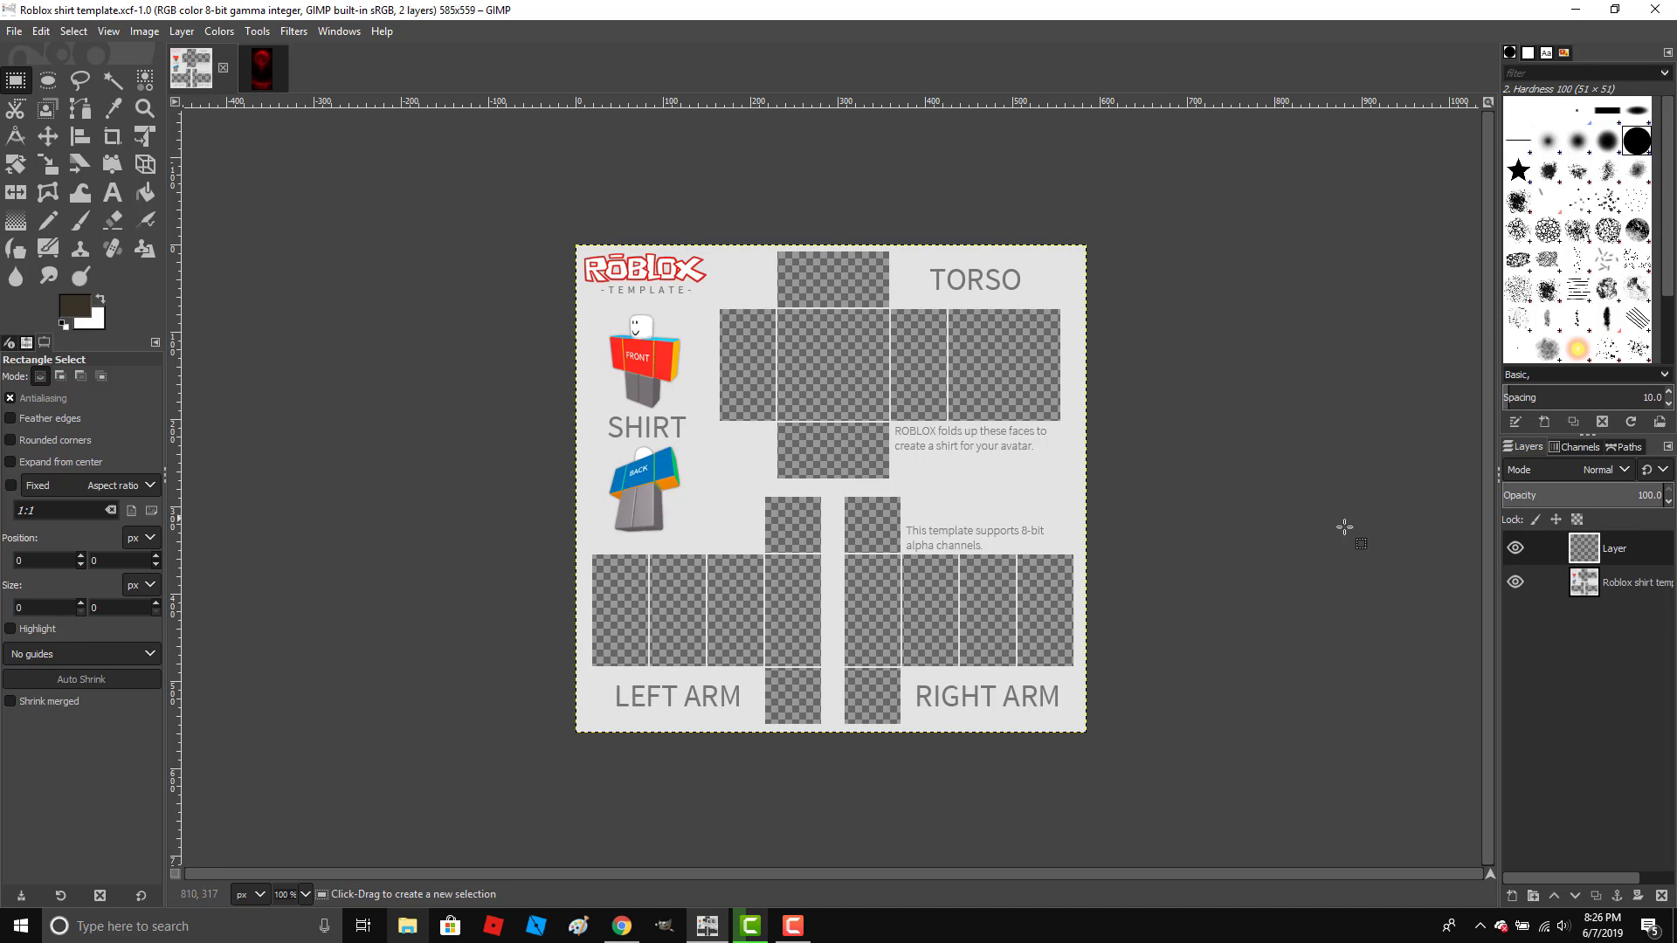
Enlarge the shirt template view to 200% and make the empty layer above the template active.
left_click(1627, 594)
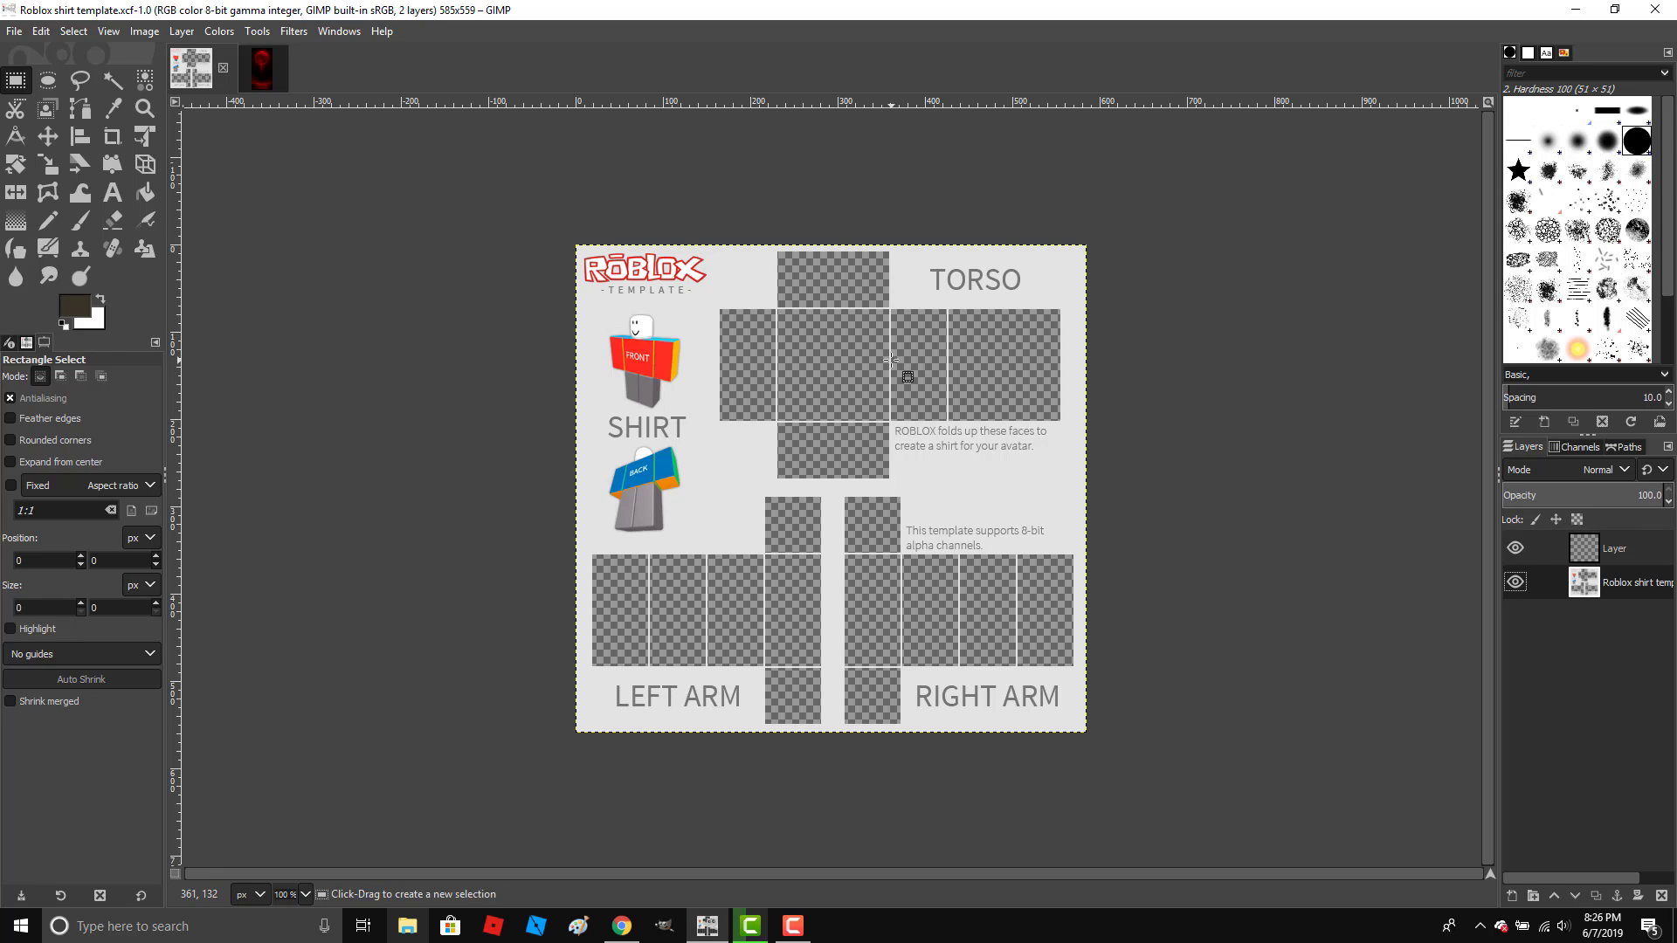
left_click(145, 108)
left_click(736, 433)
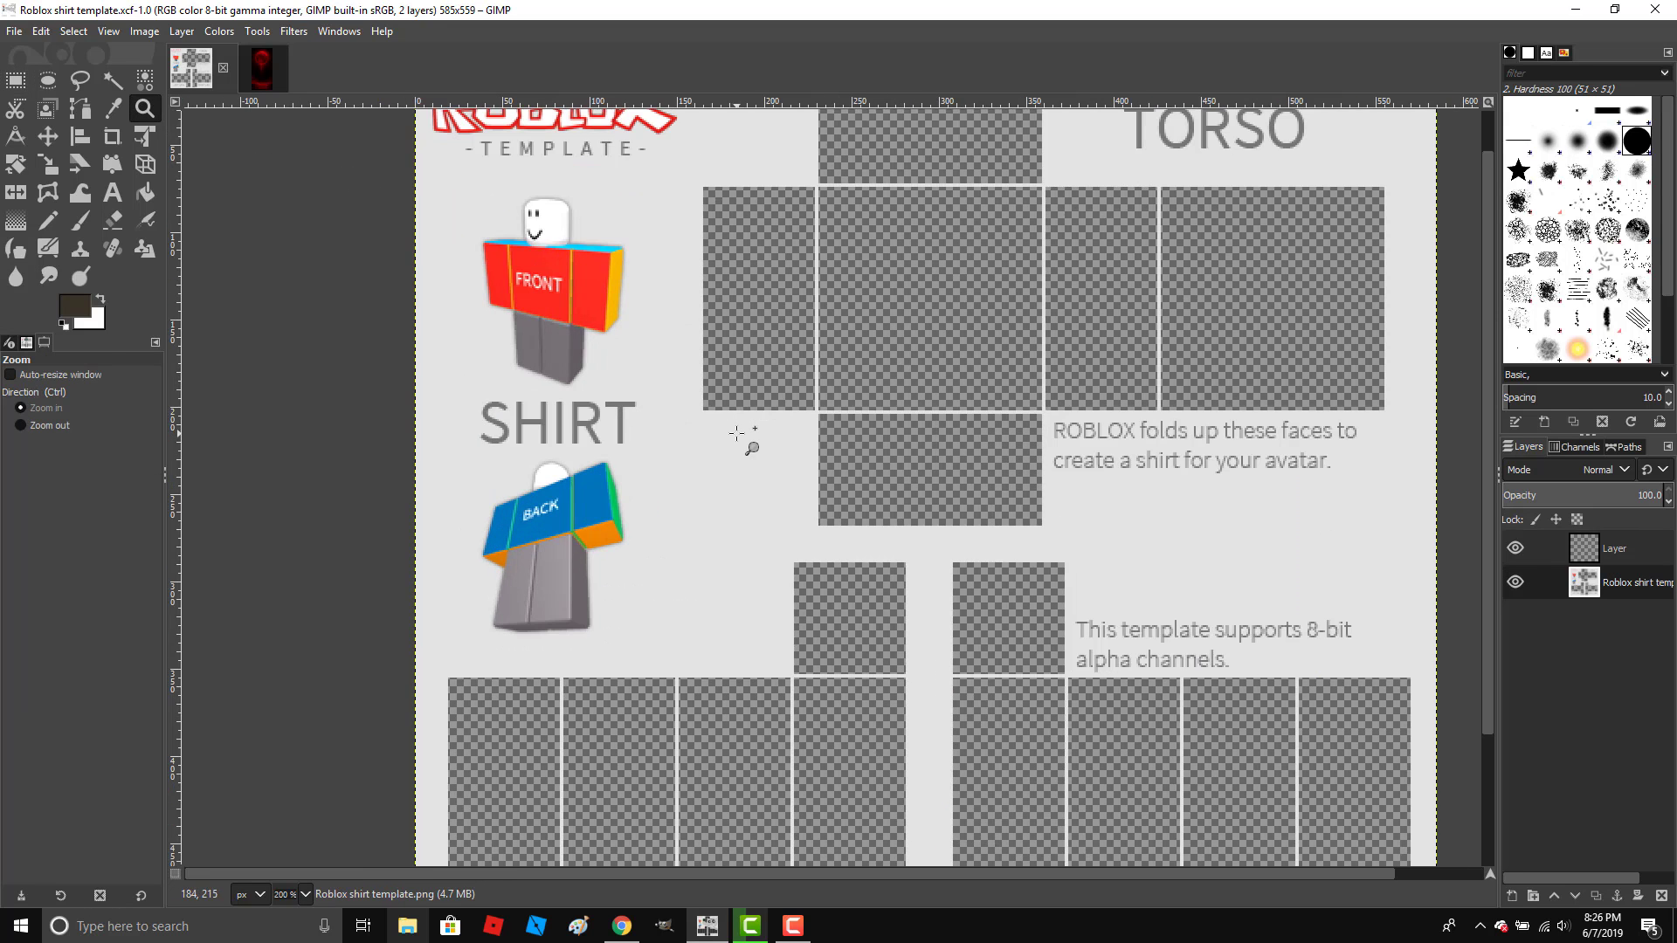
scroll(1004, 437, "up", 2)
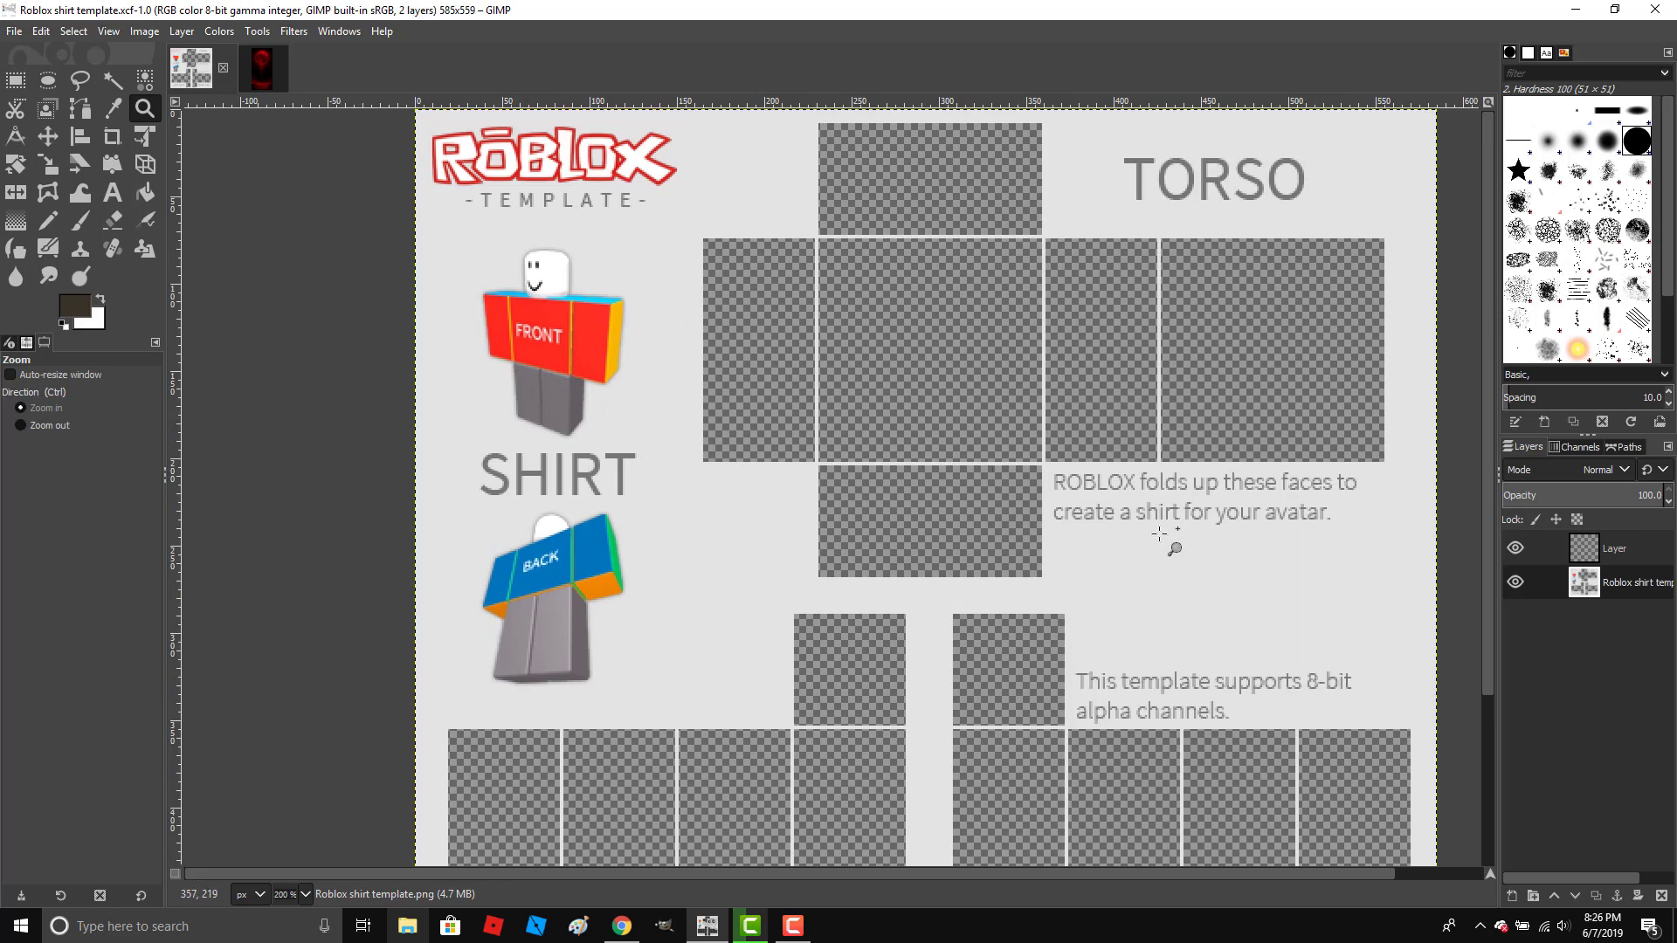
left_click(1643, 558)
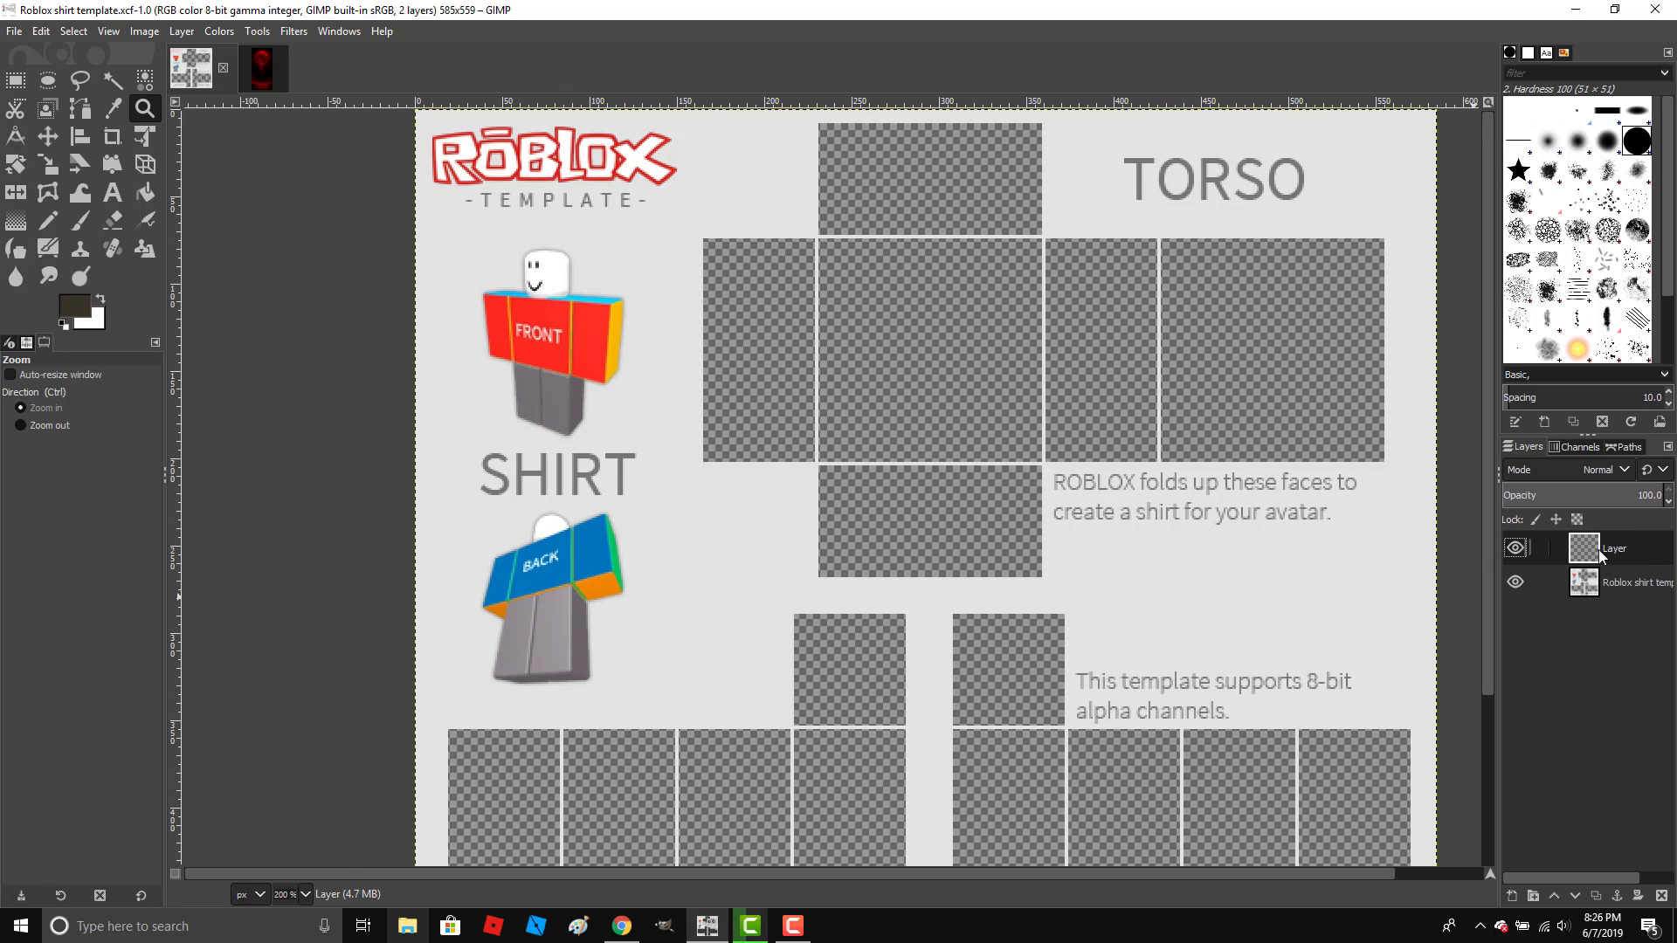
left_click(1642, 591)
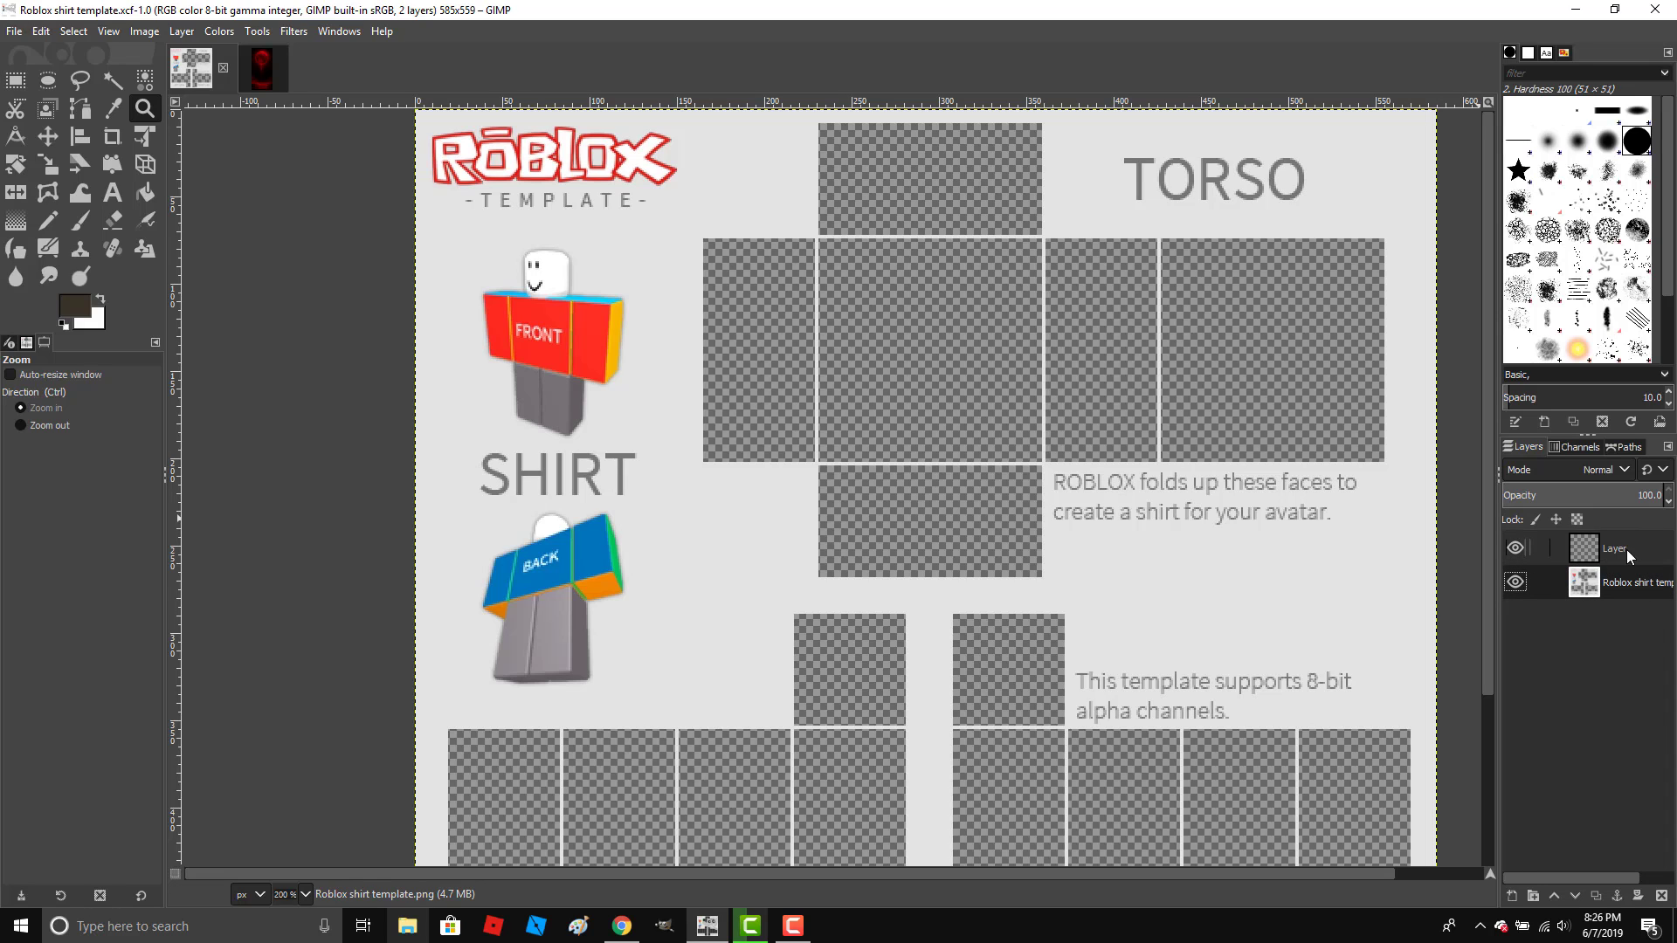
left_click(1626, 548)
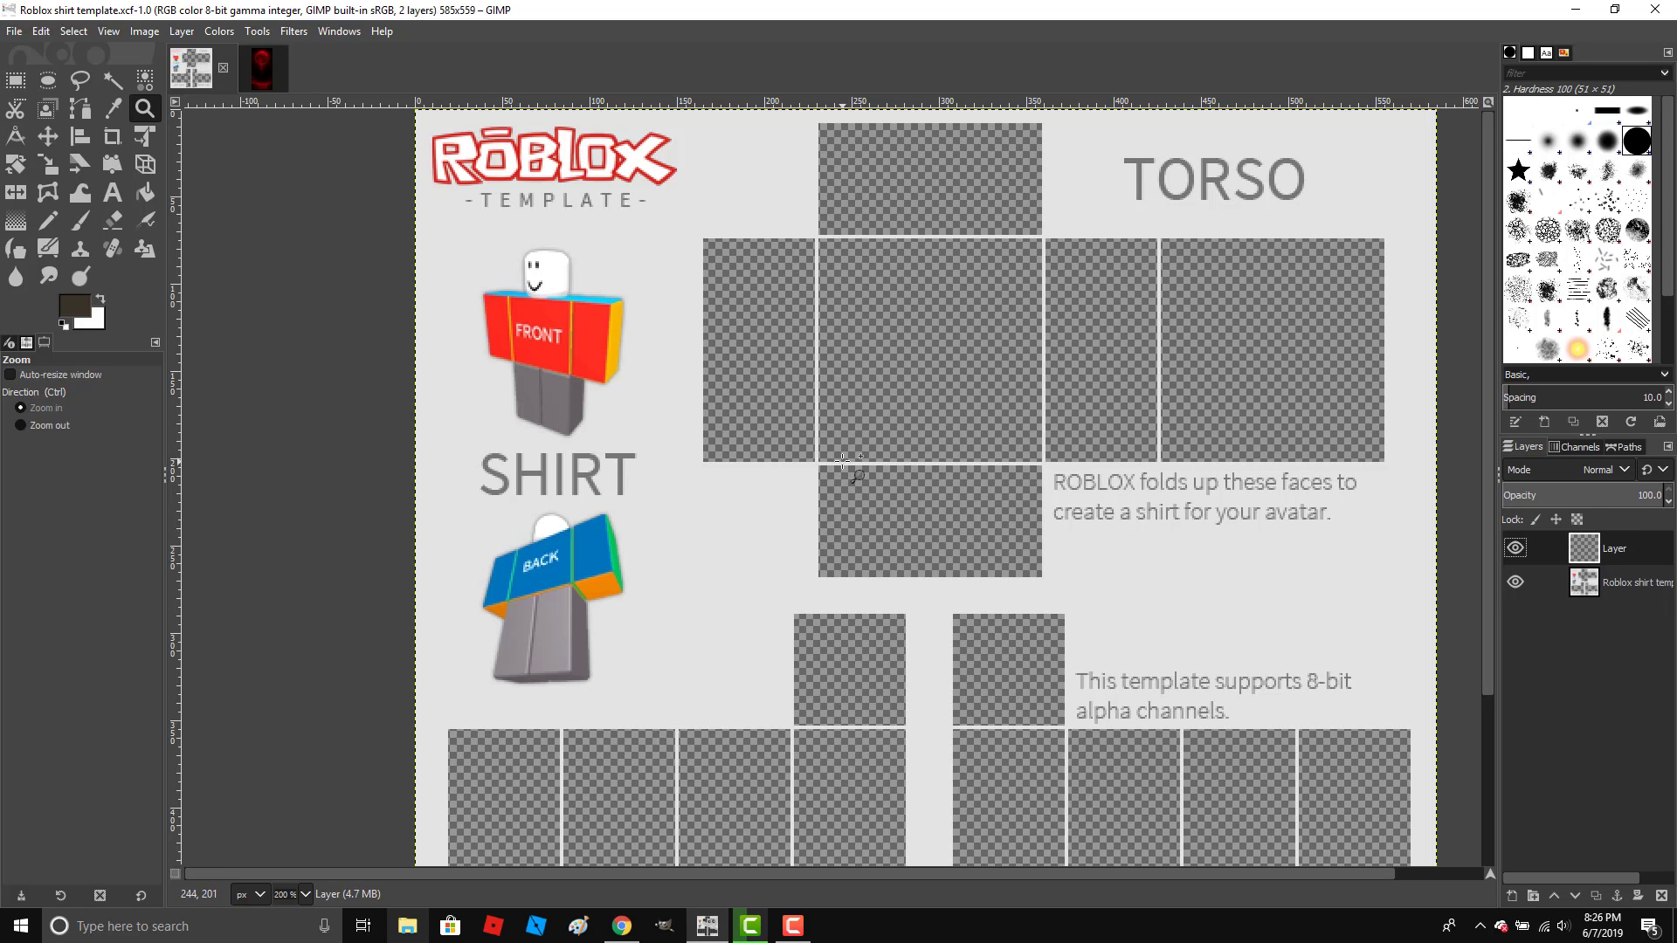
Sample the black from the dark area below the moon in the blood moon image as the foreground color.
left_click(264, 75)
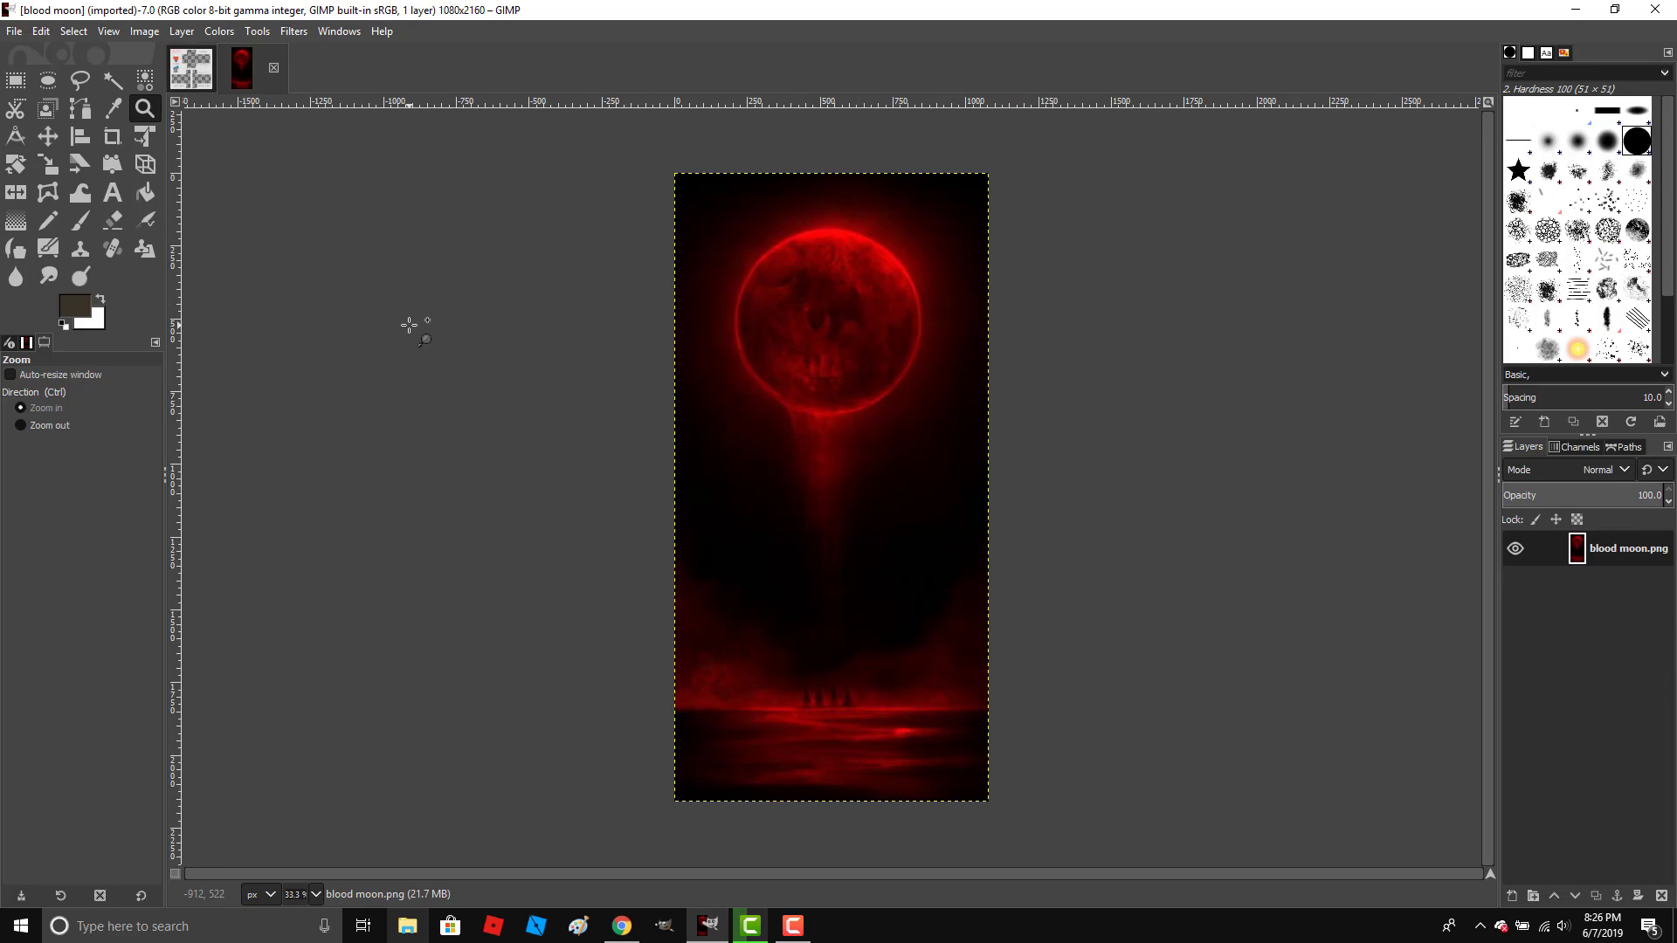
left_click(114, 110)
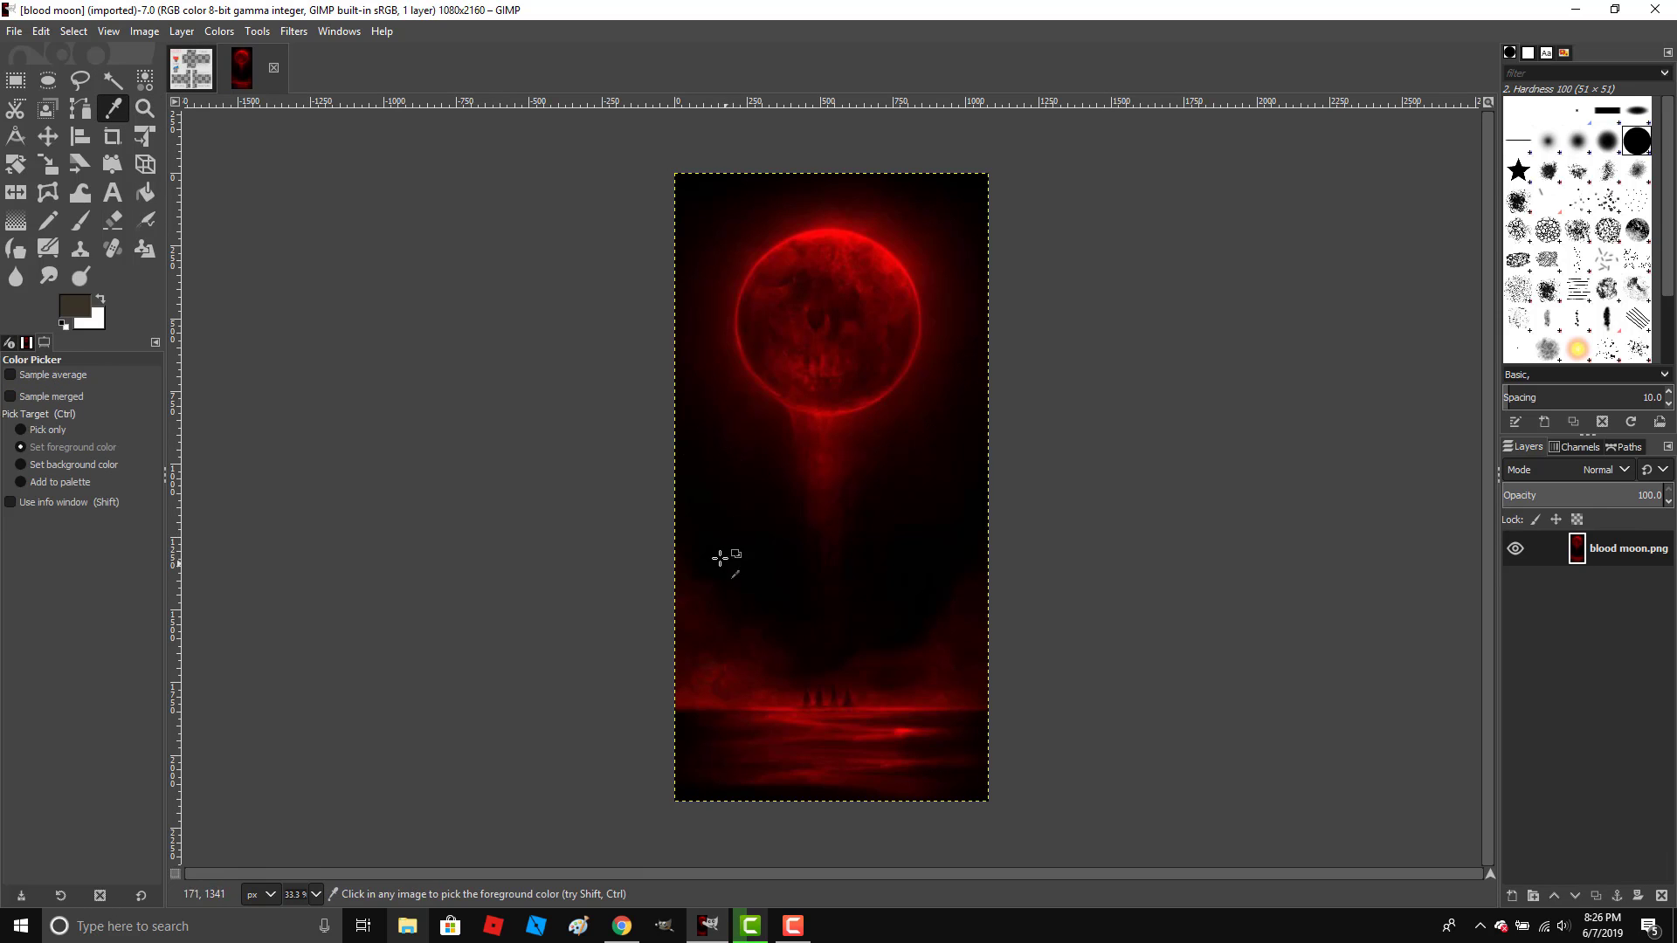
left_click(704, 509)
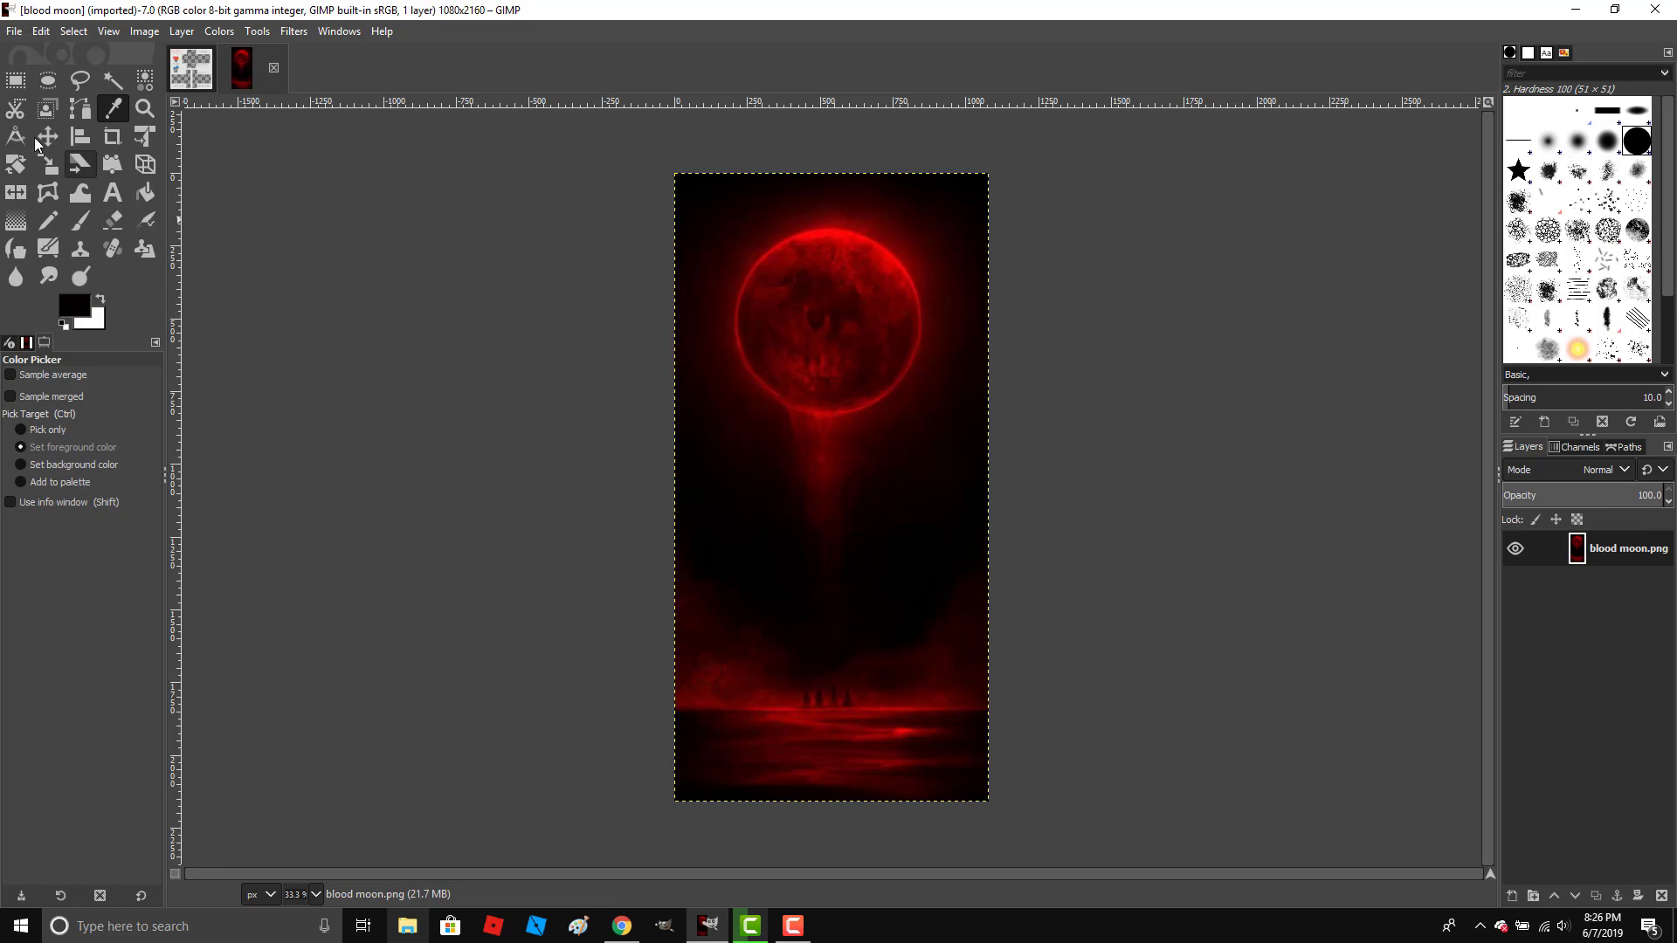
Select practically the whole blood moon image, about 1074 × 2166 px, and copy it.
left_click(11, 85)
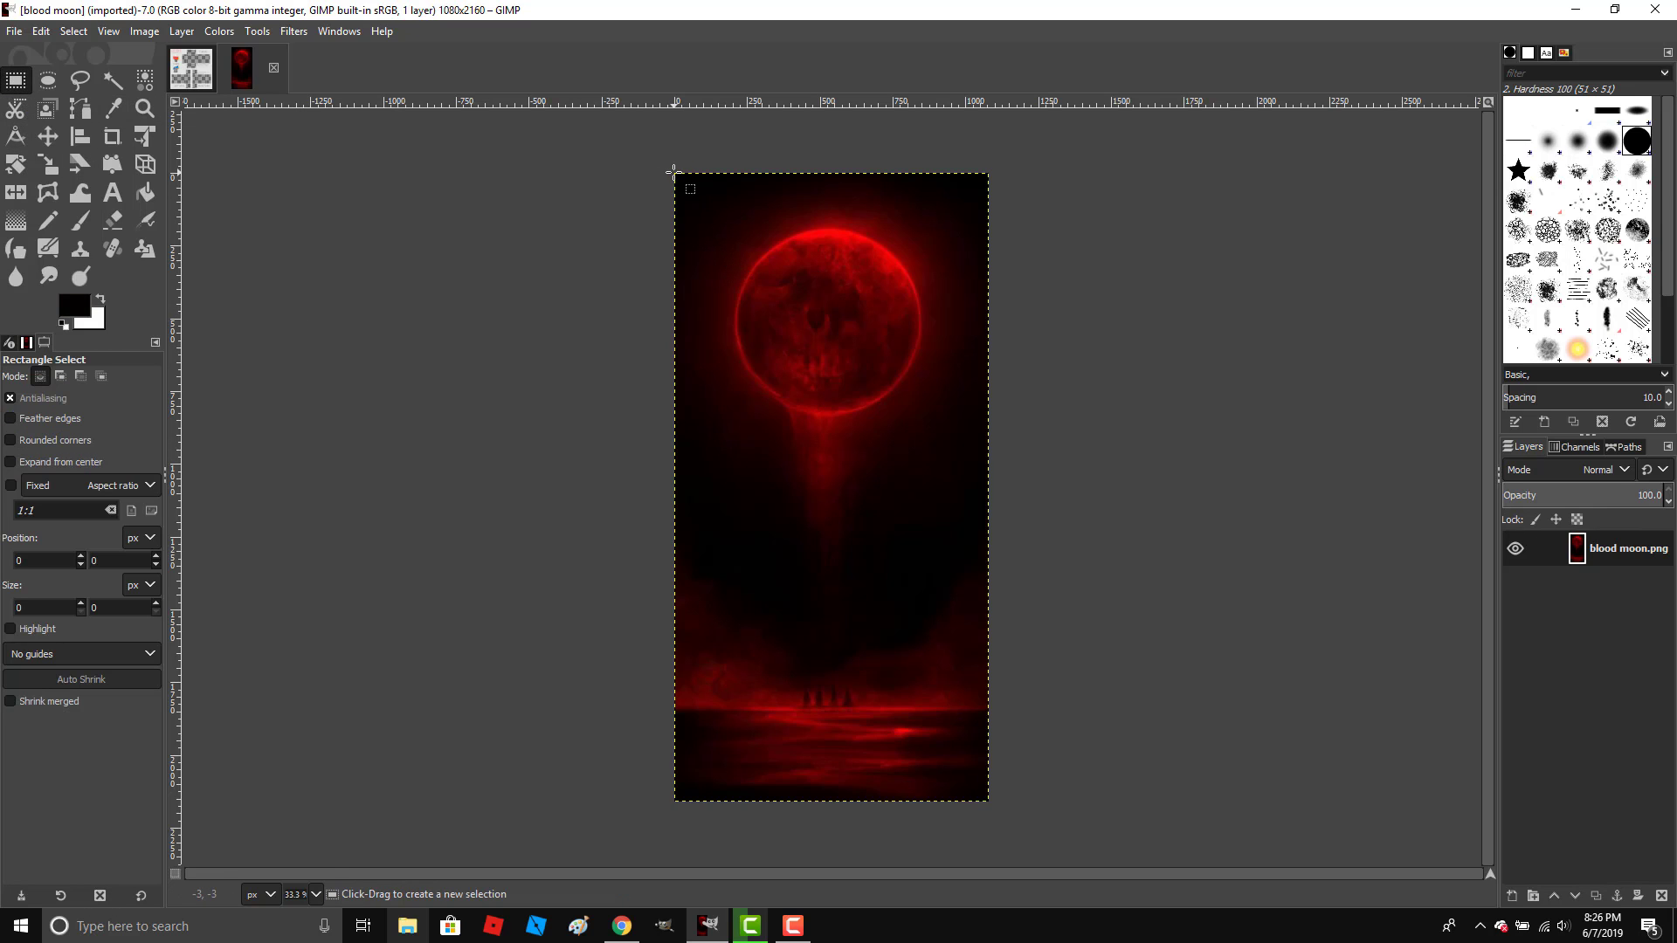
left_click_drag(677, 172, 989, 801)
left_click(41, 31)
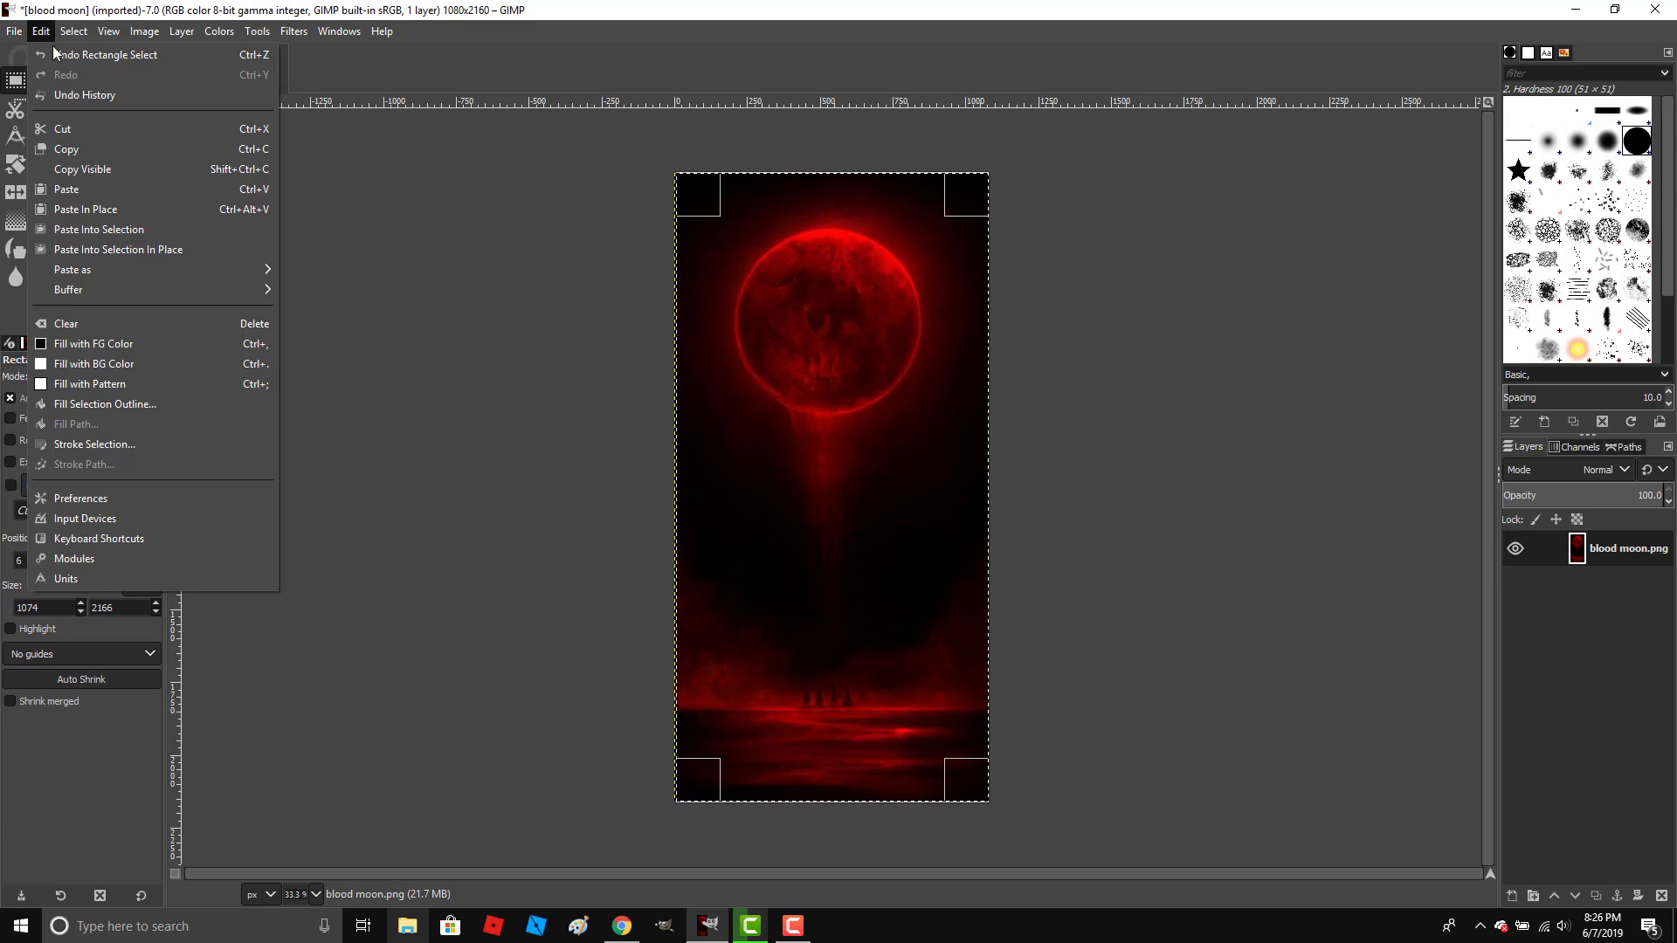
left_click(73, 142)
In the shirt template, select the wide row of torso panels, about 391 × 129 px, fill it with black and deselect.
left_click(191, 77)
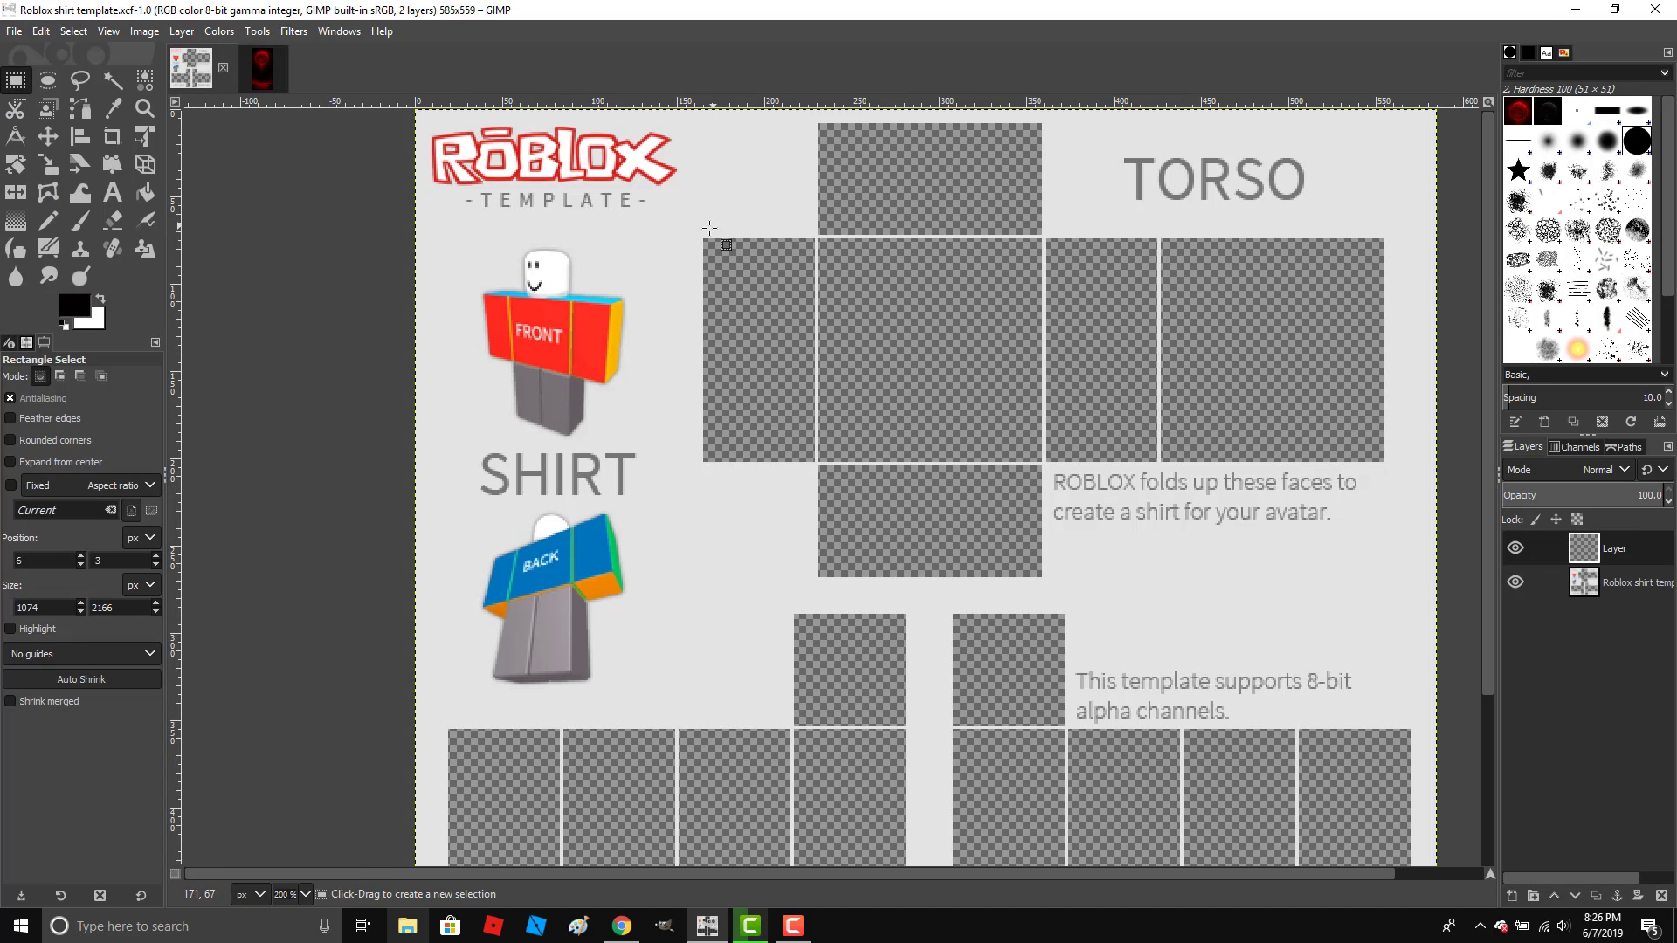
left_click_drag(702, 237, 1384, 463)
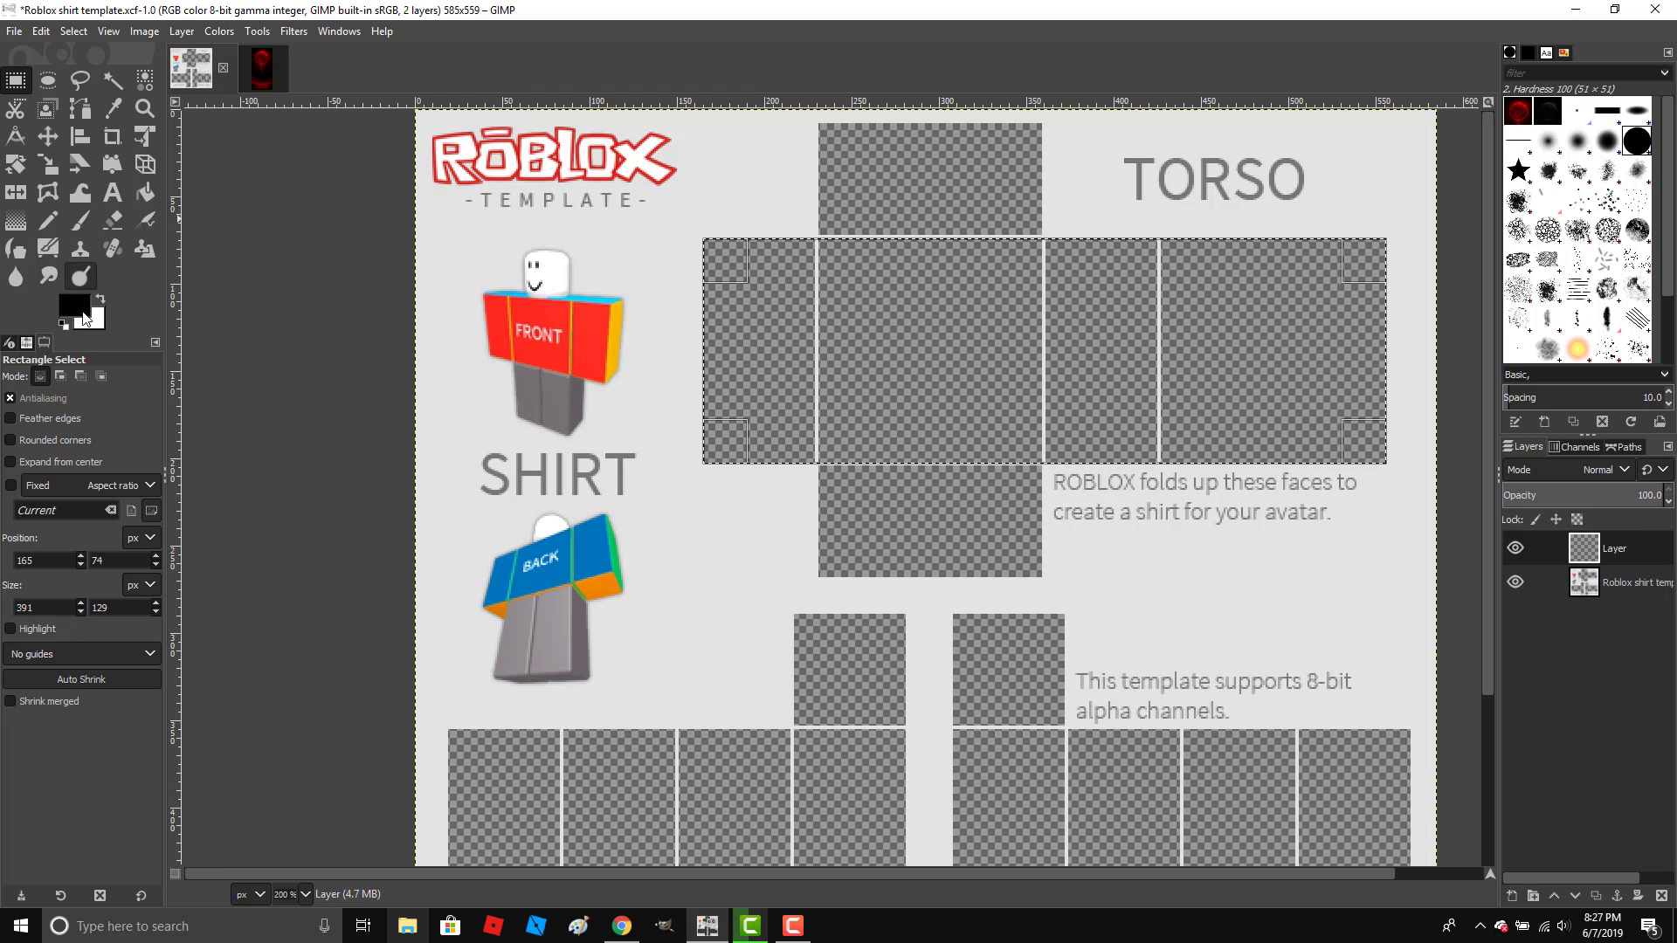
left_click(145, 192)
left_click(828, 312)
key("ctrl+shift+a")
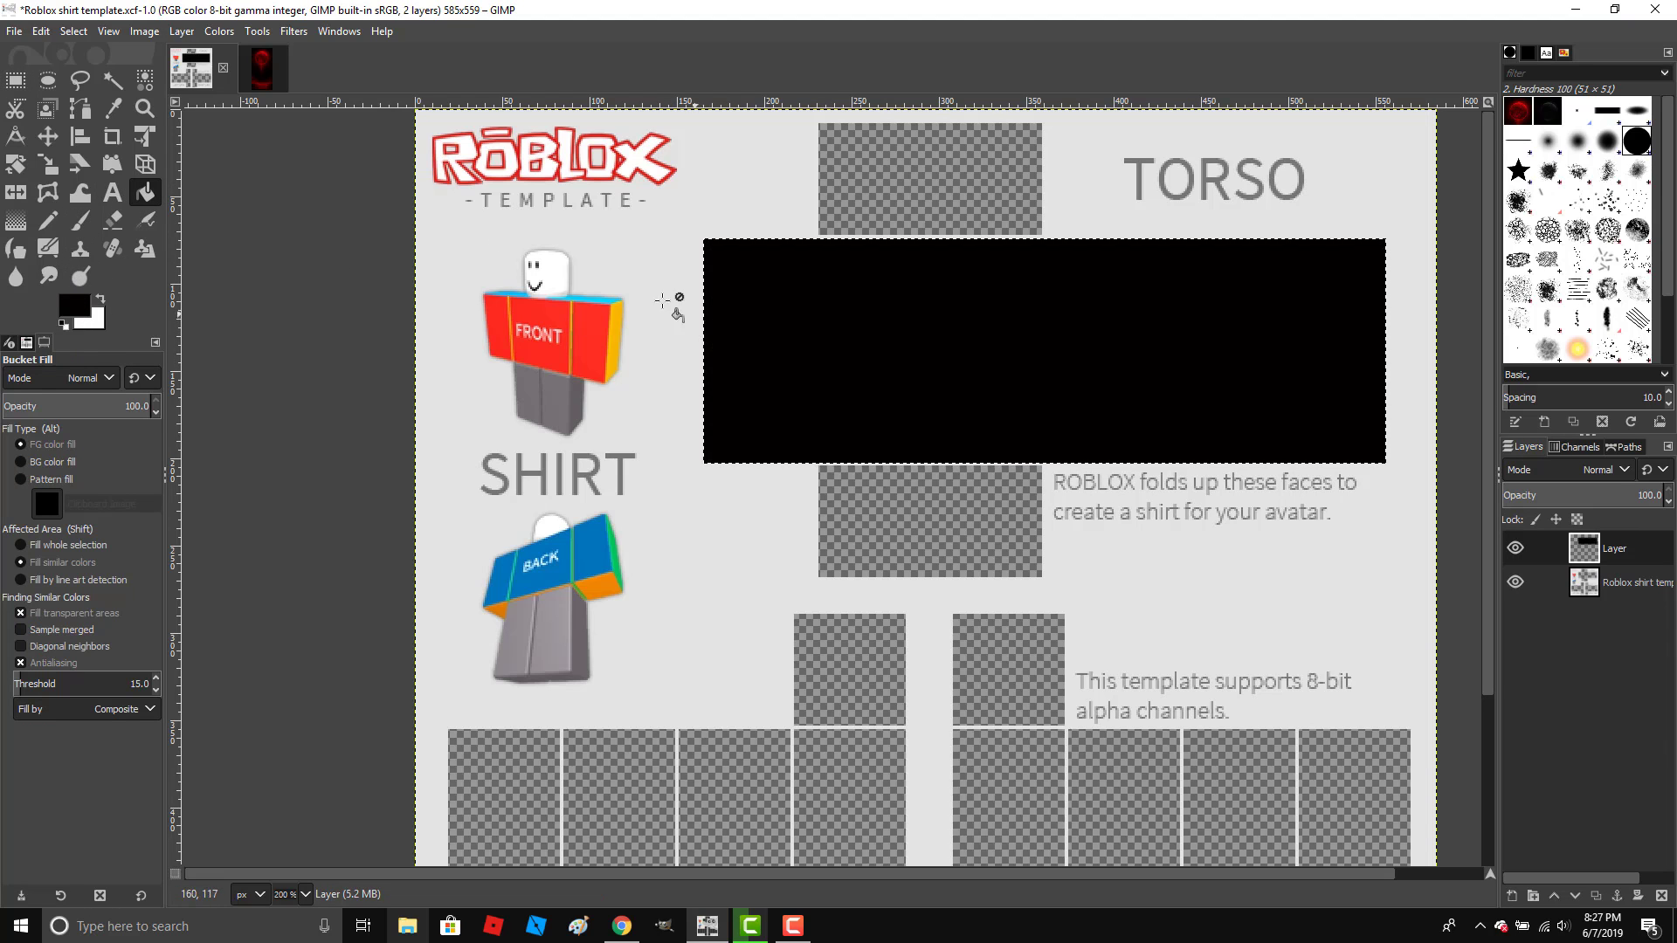
Select the torso's upper flap, about 128 × 70 px, fill it with black and clear the selection.
left_click(14, 80)
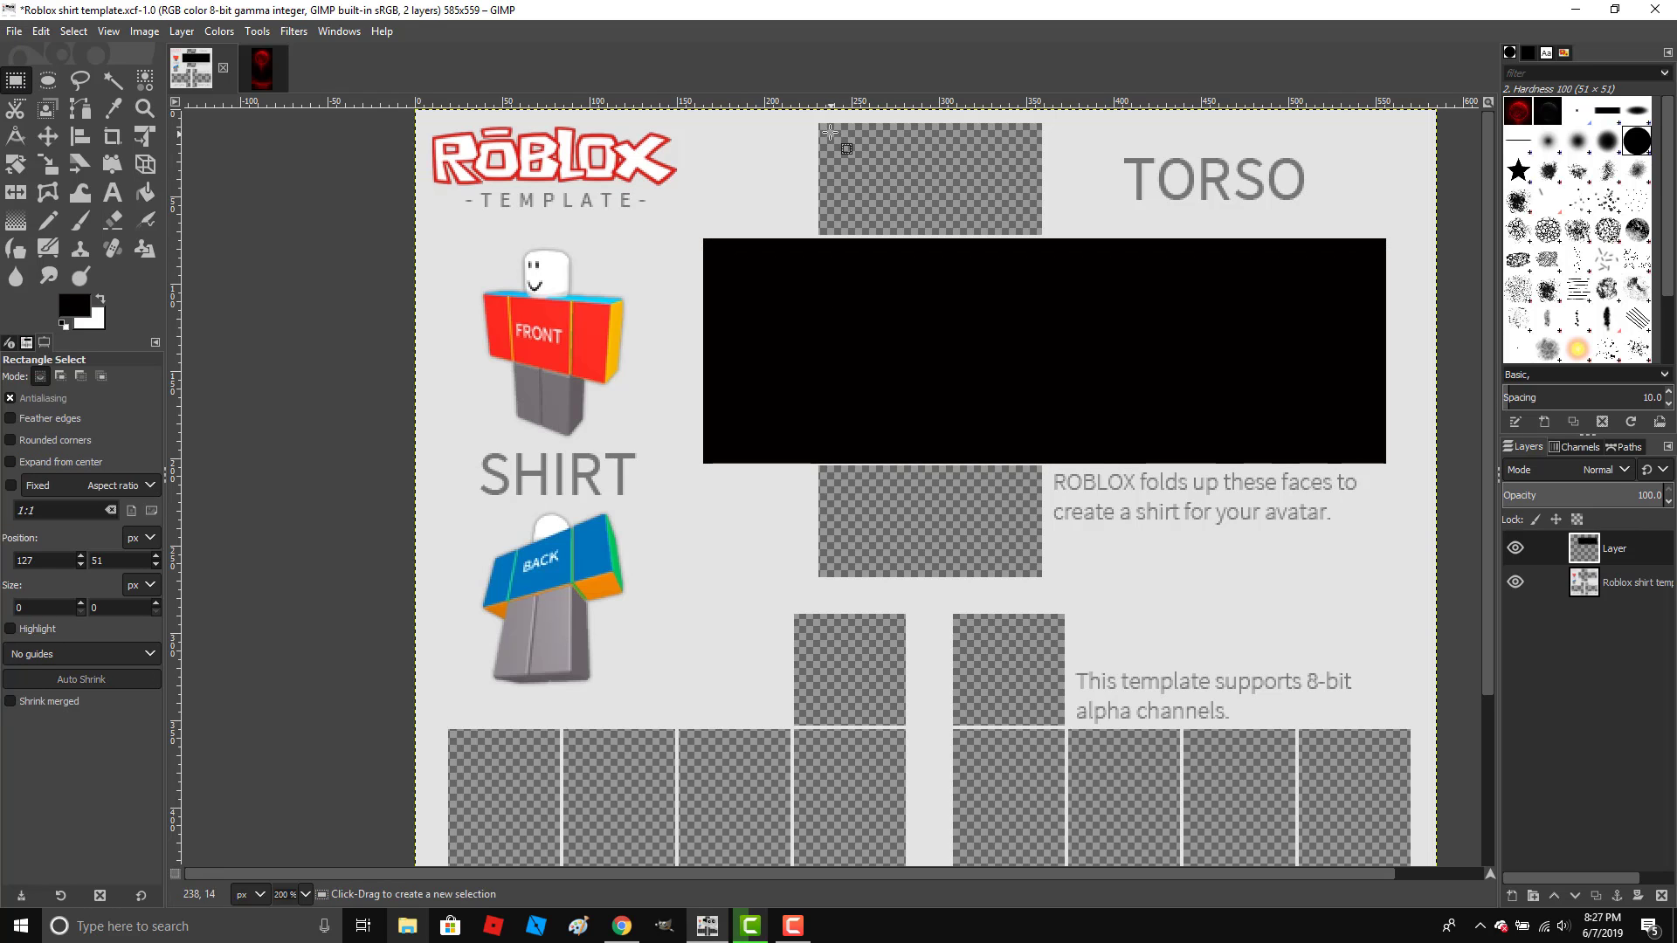
left_click_drag(819, 122, 1042, 245)
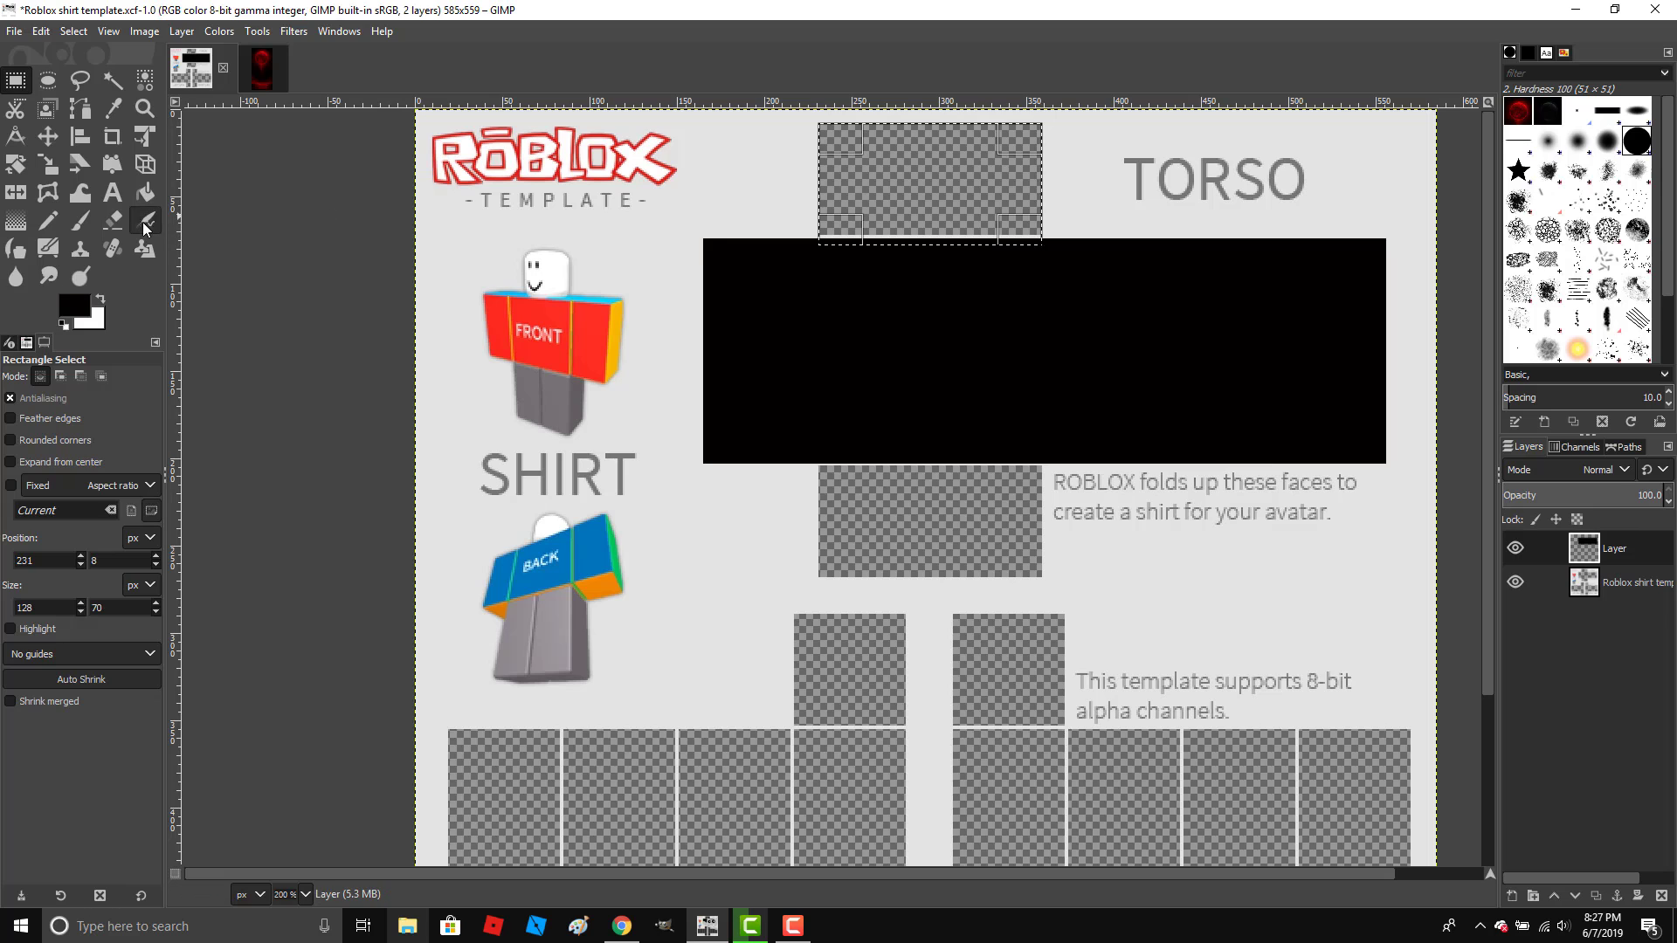
left_click(145, 192)
left_click(926, 196)
left_click(17, 79)
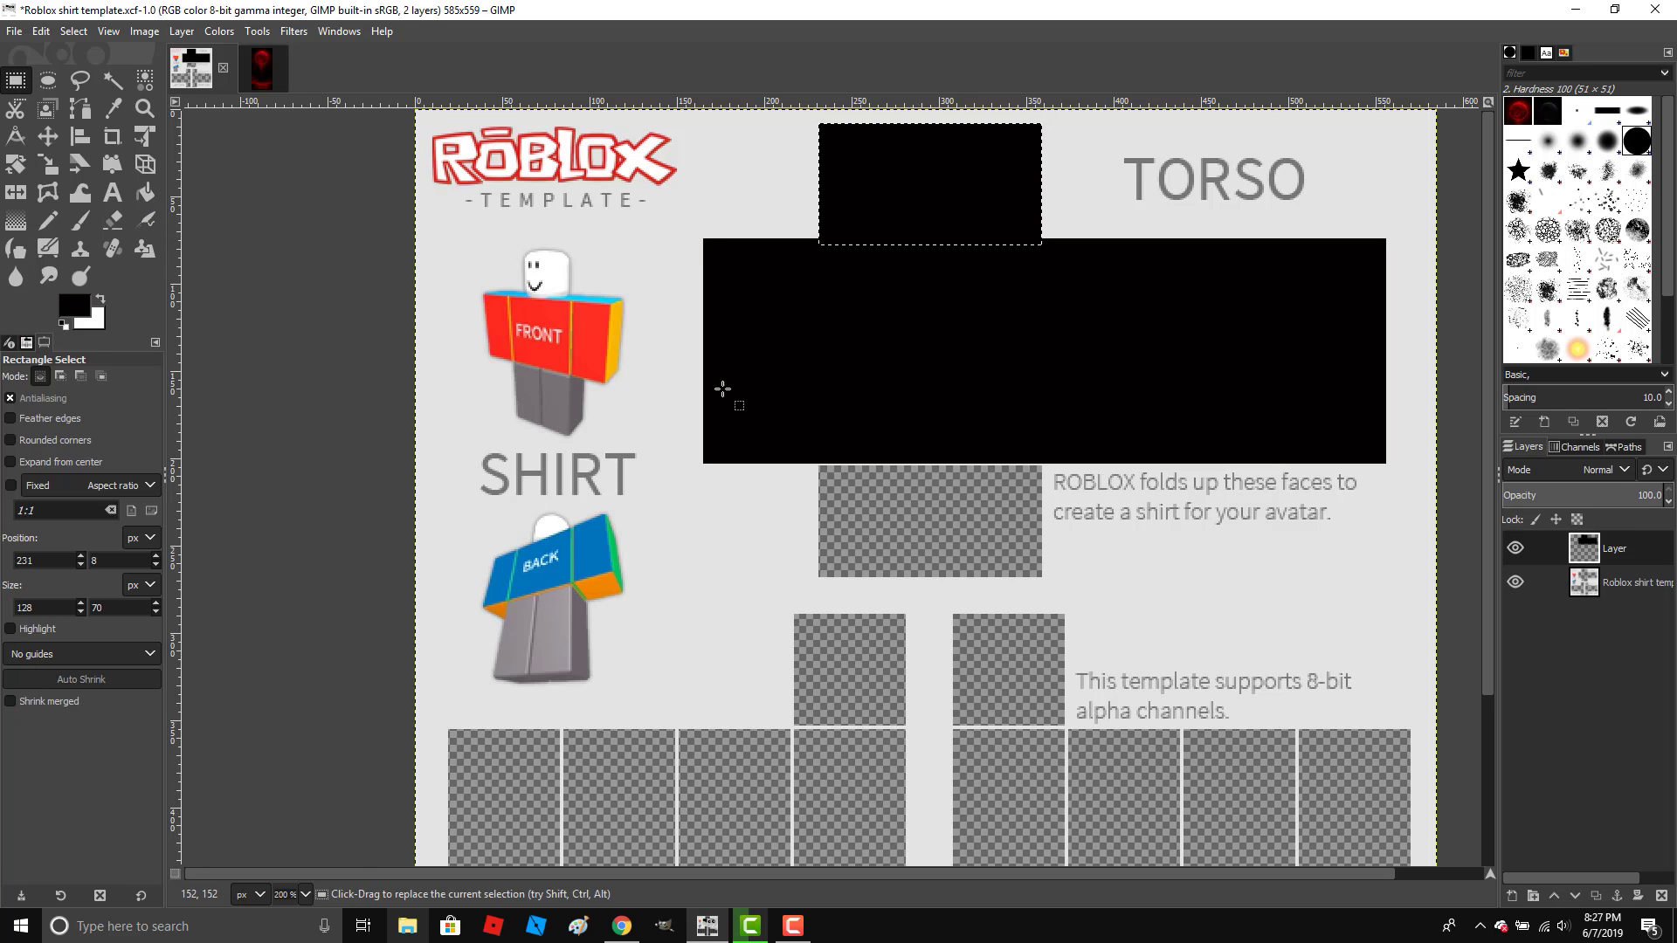
left_click(762, 394)
Select the torso's lower flap, about 129 × 66 px, fill it with black and clear the selection.
left_click_drag(817, 461, 1042, 577)
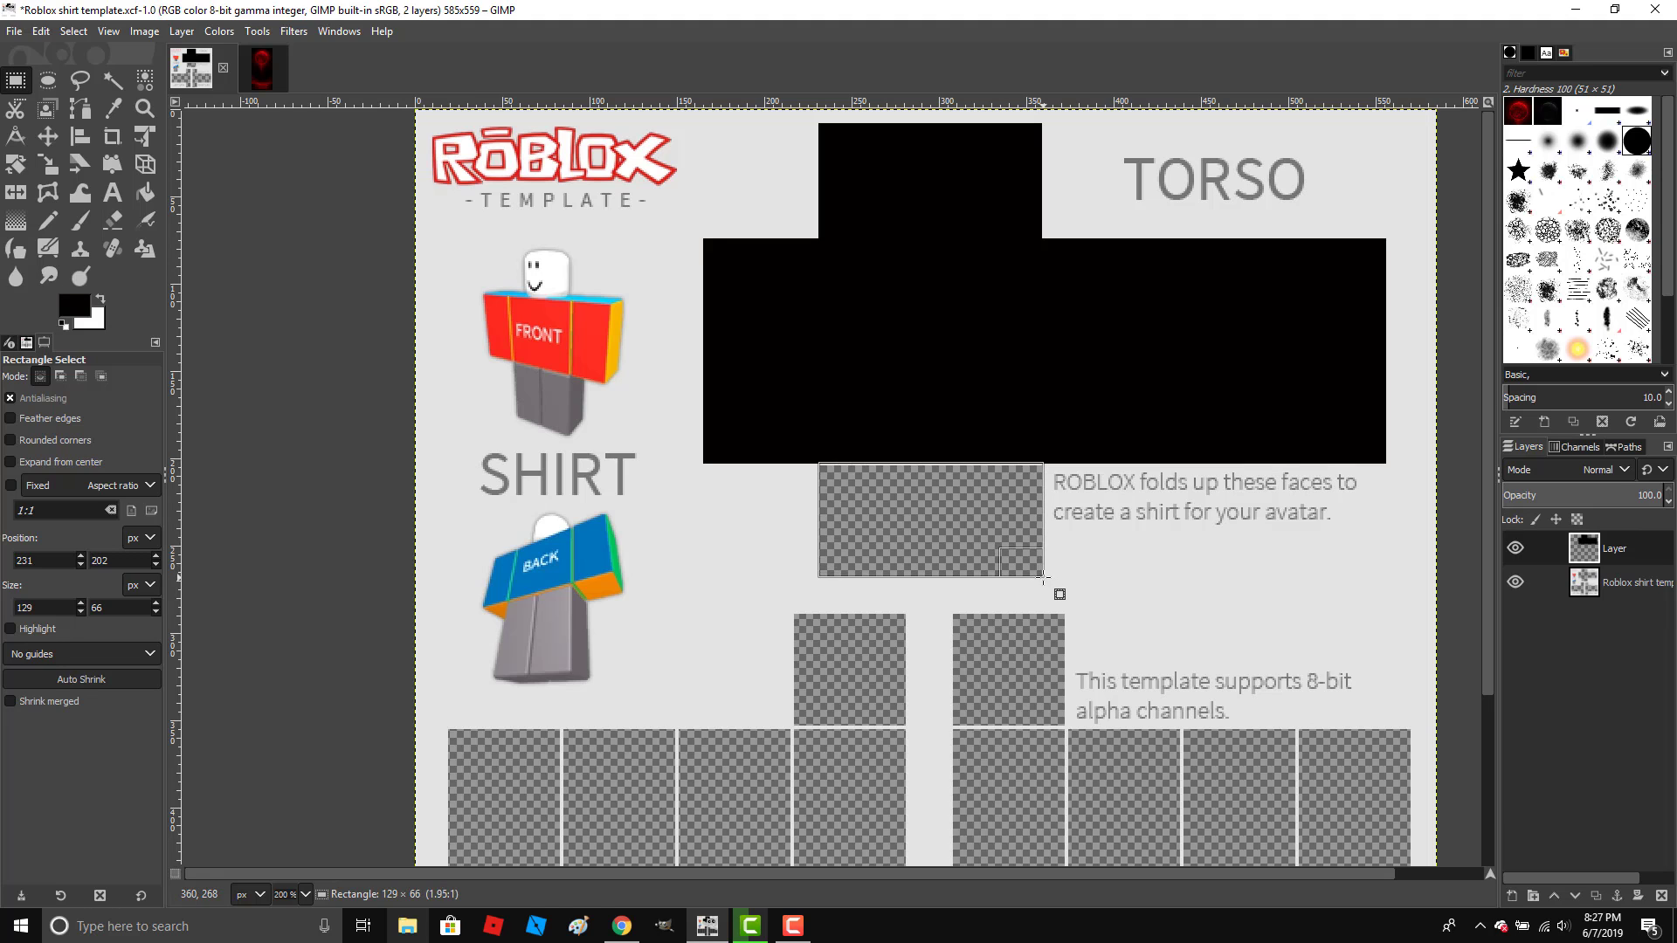
left_click(145, 192)
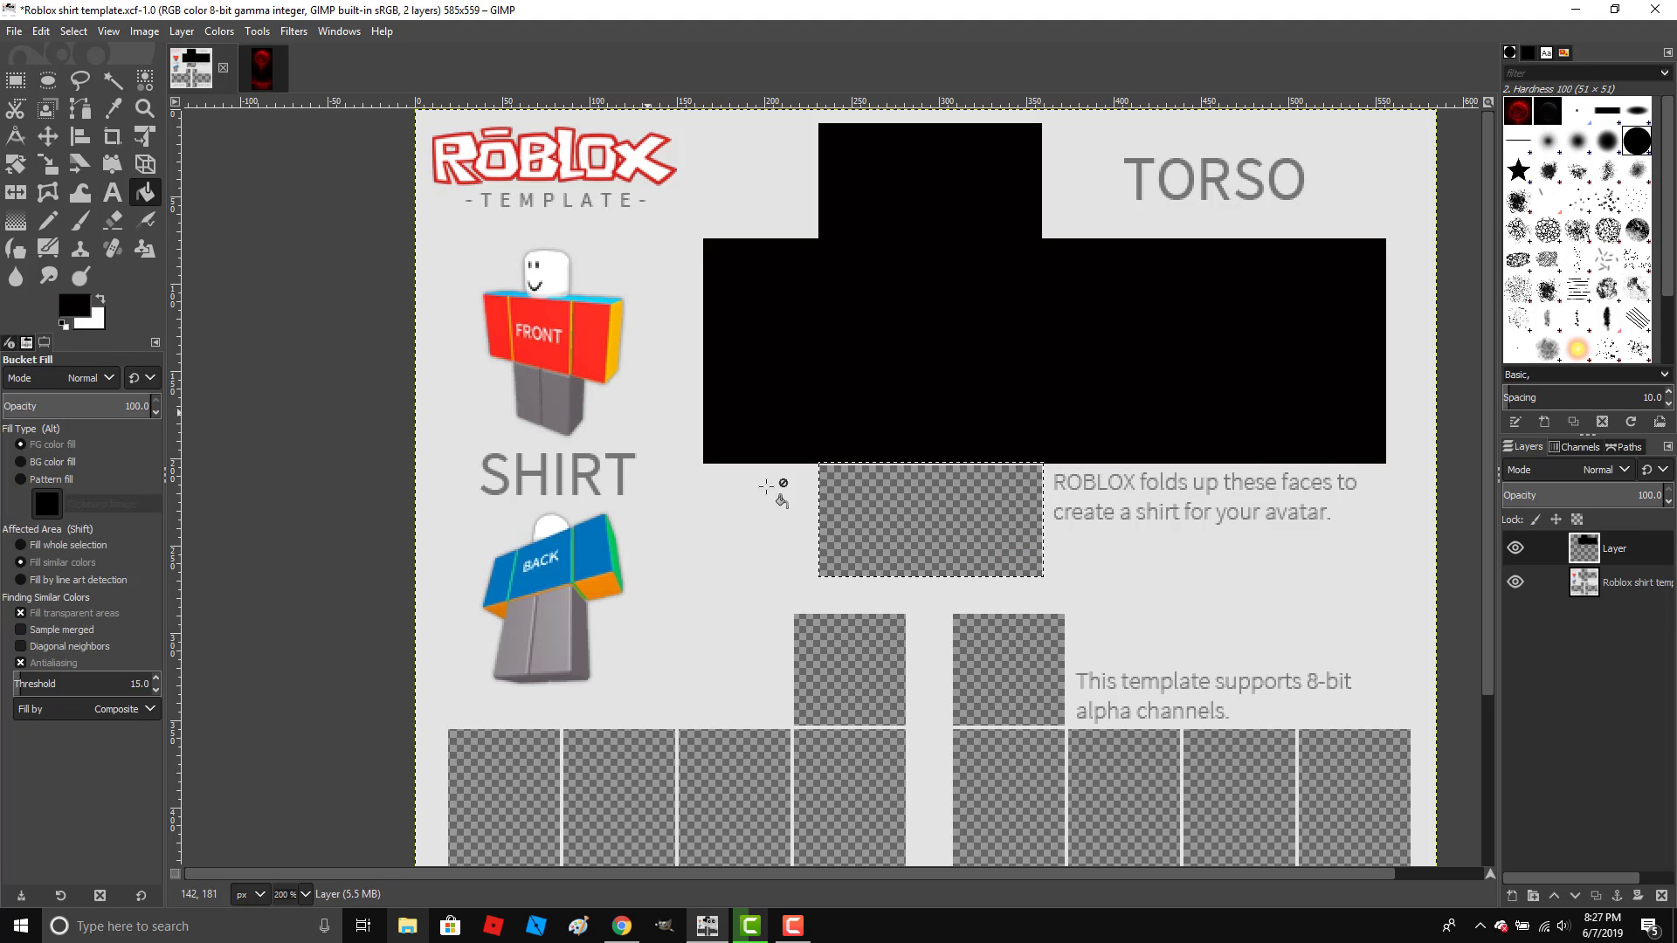
left_click(856, 513)
key("r")
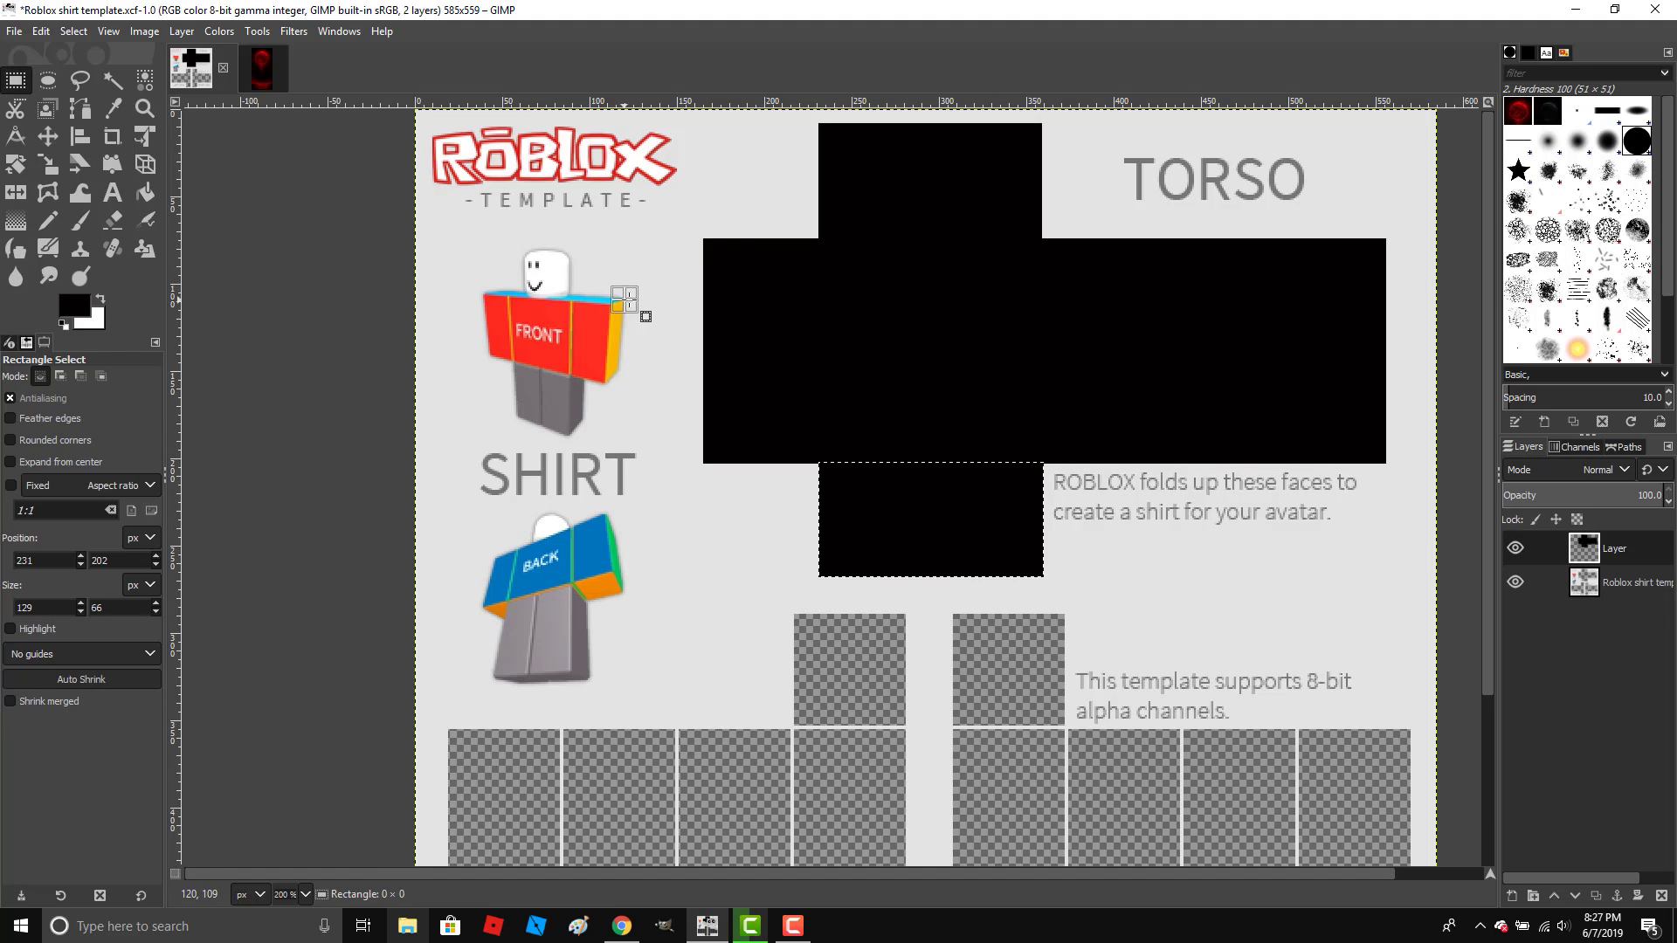
left_click(624, 299)
left_click_drag(1095, 320, 1093, 379)
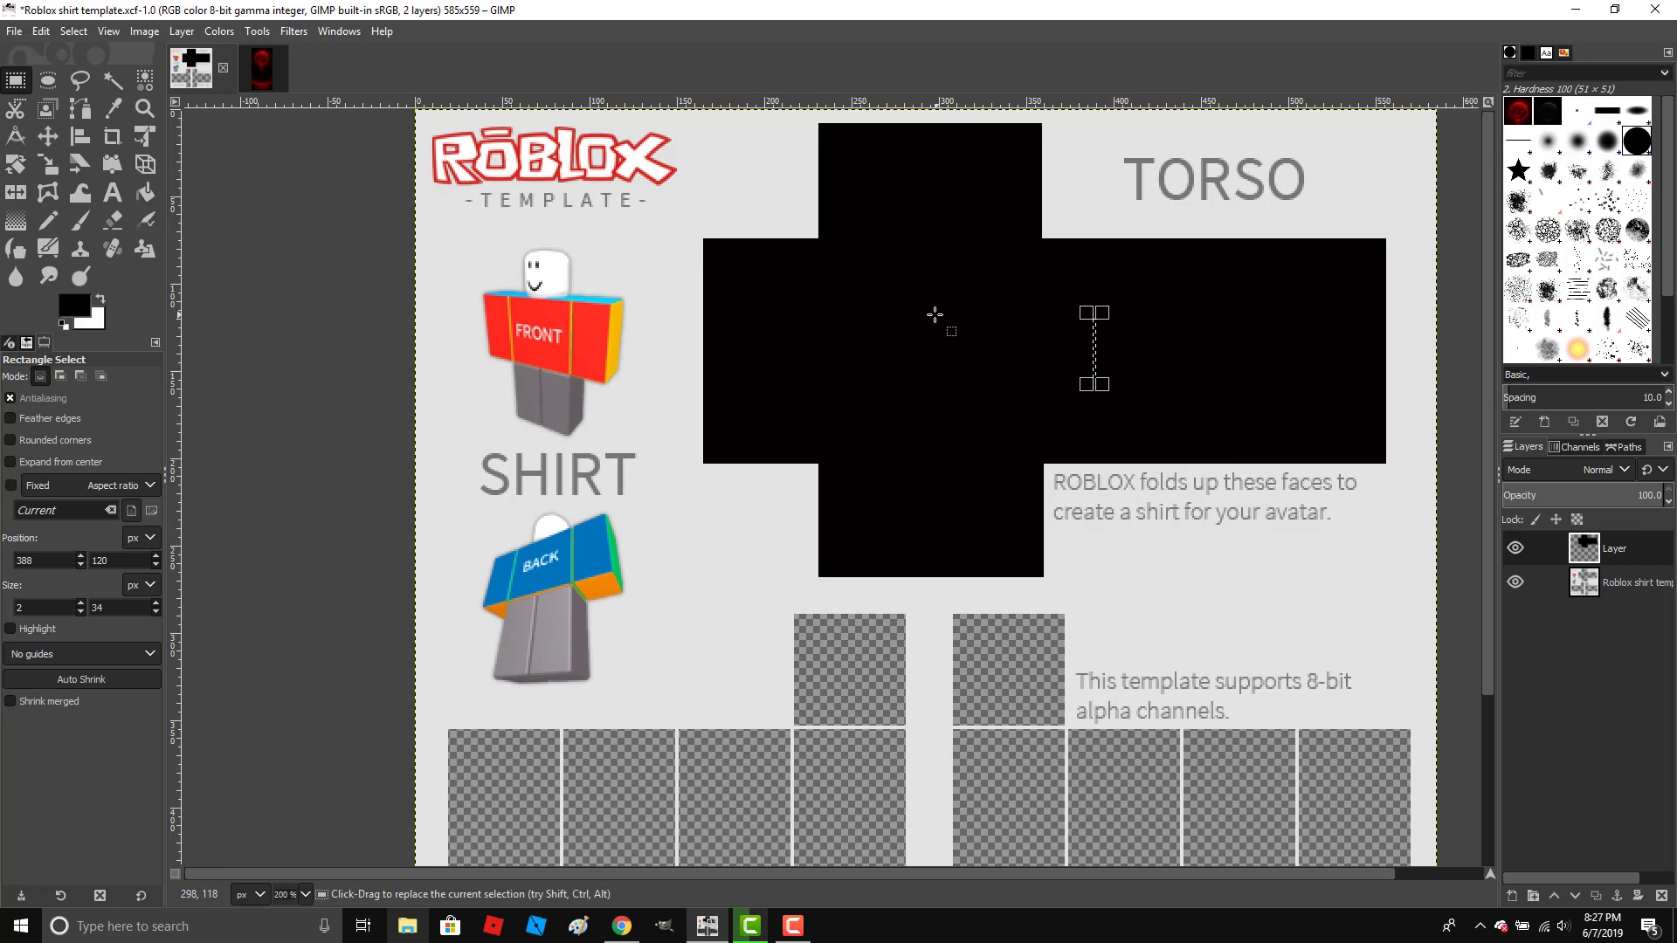
left_click(792, 320)
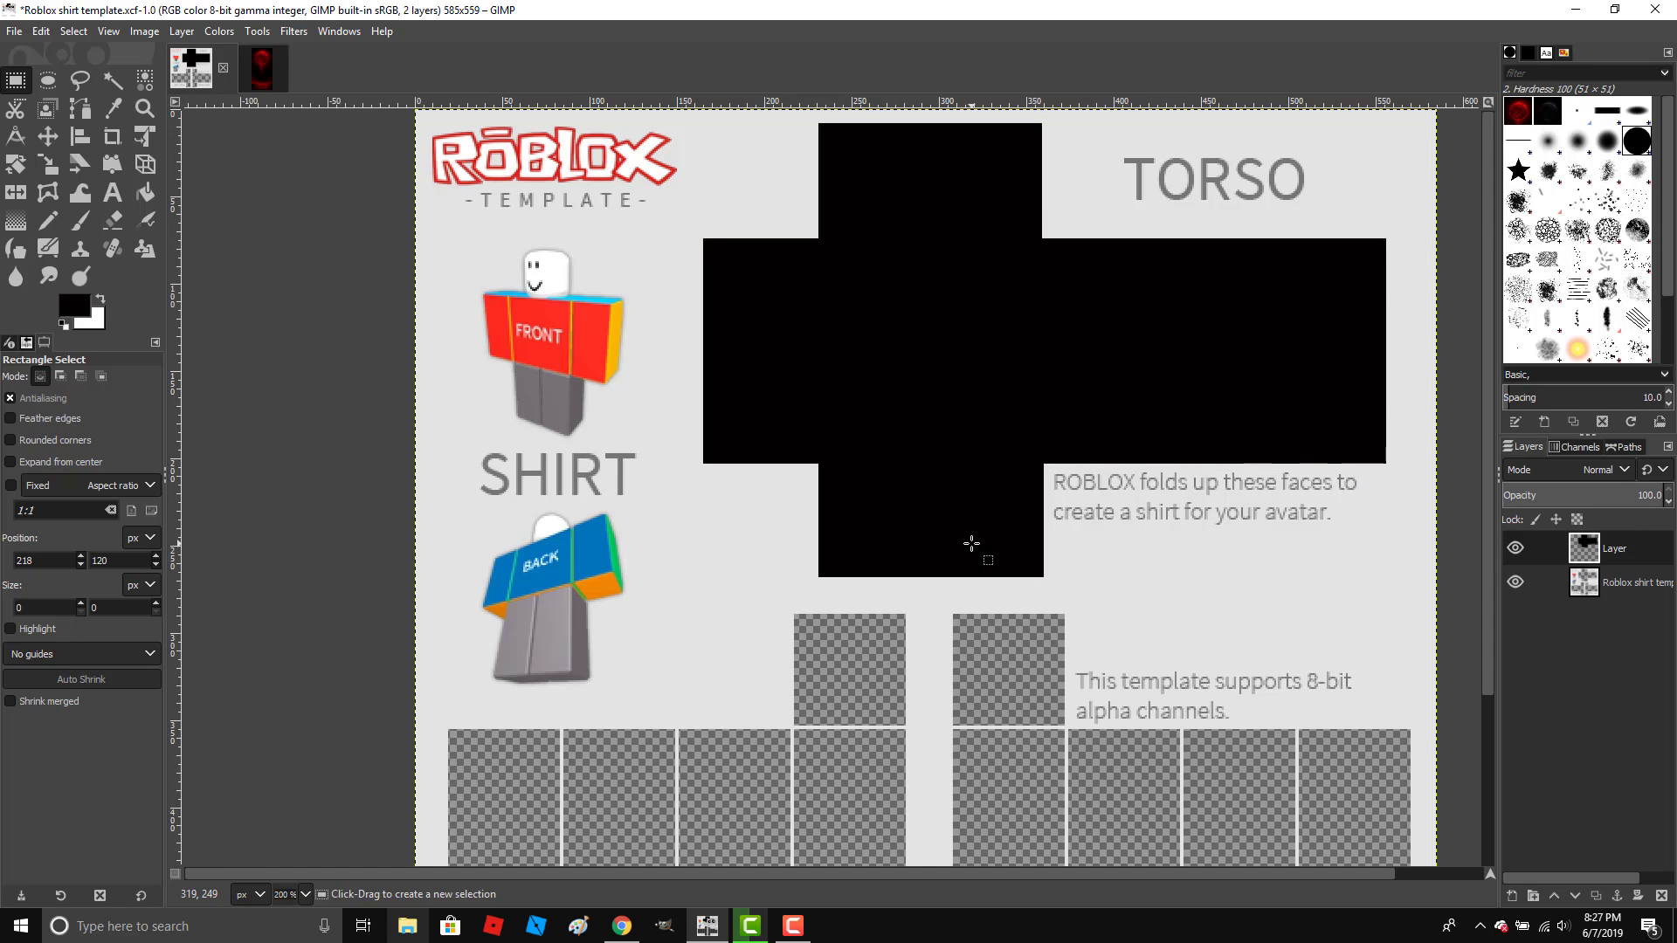
Select the left arm's upper square, about 65 × 68 px, fill it with black and clear the selection.
scroll(916, 603, "down", 5)
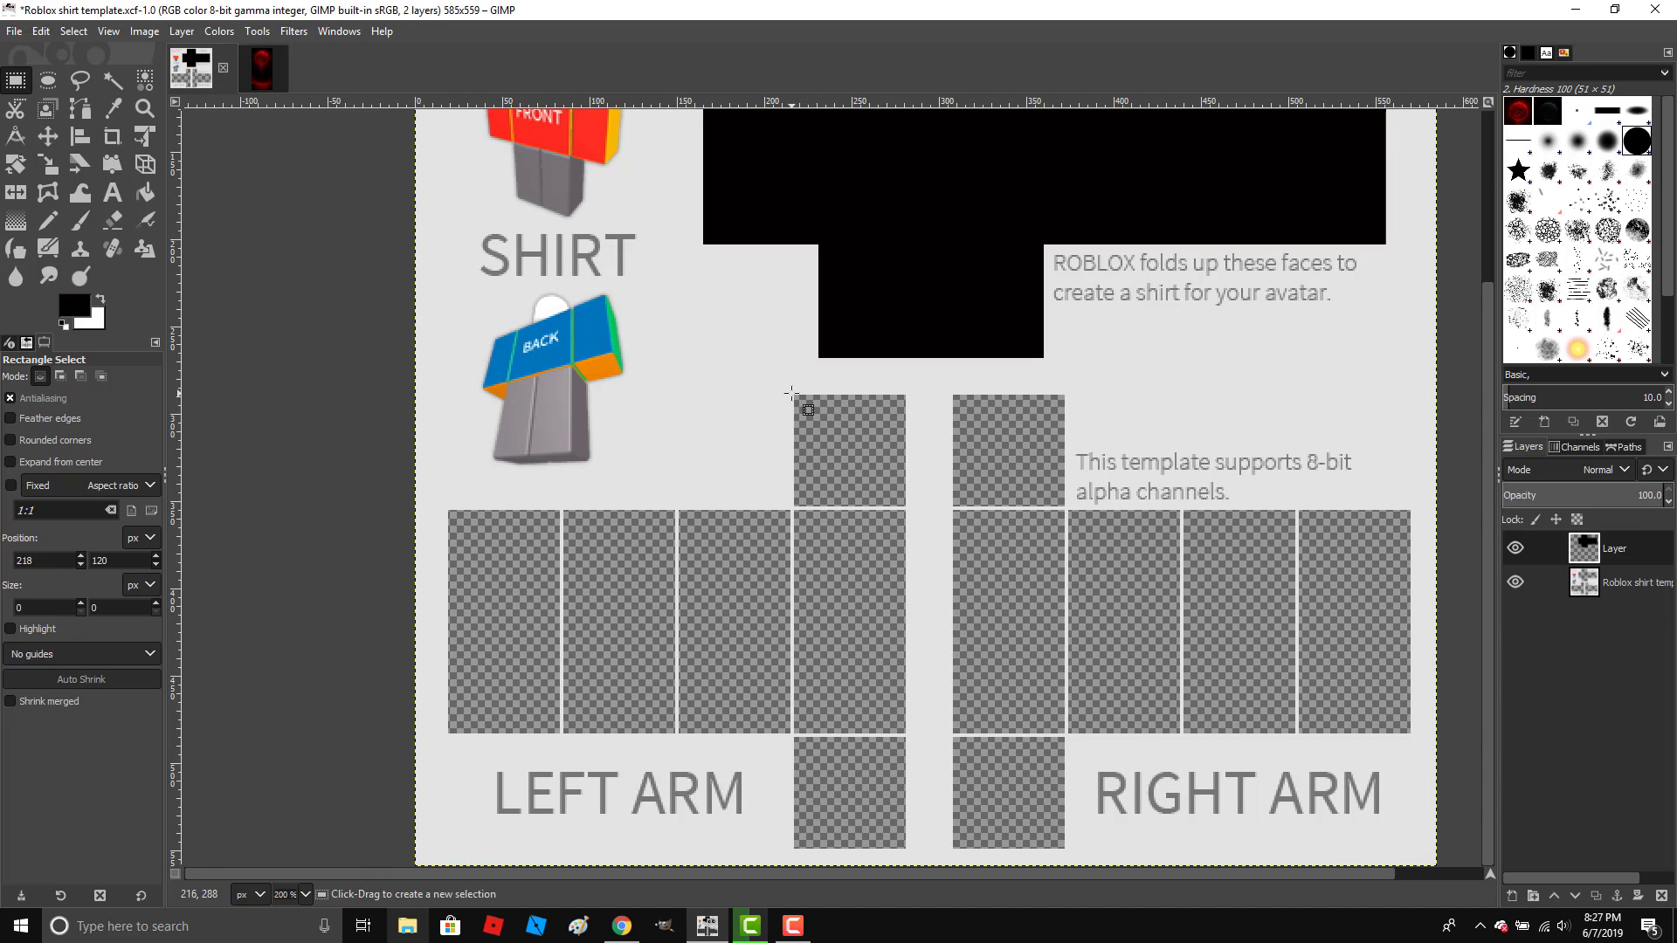
left_click_drag(791, 394, 905, 511)
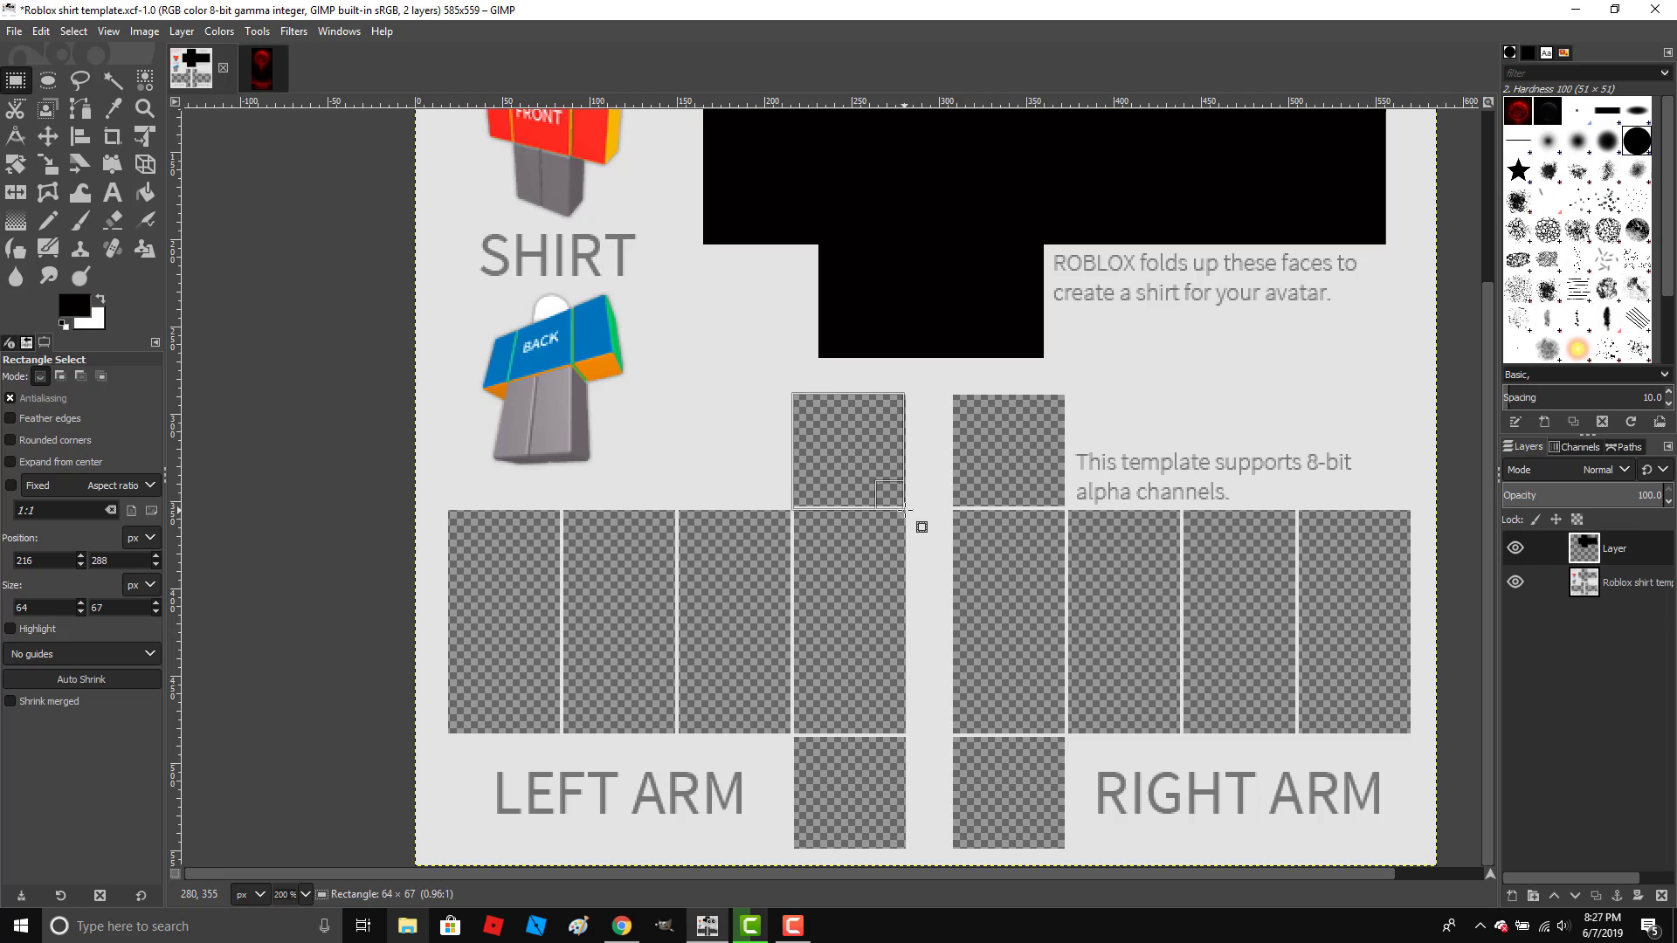
left_click(156, 201)
left_click(884, 468)
key("r")
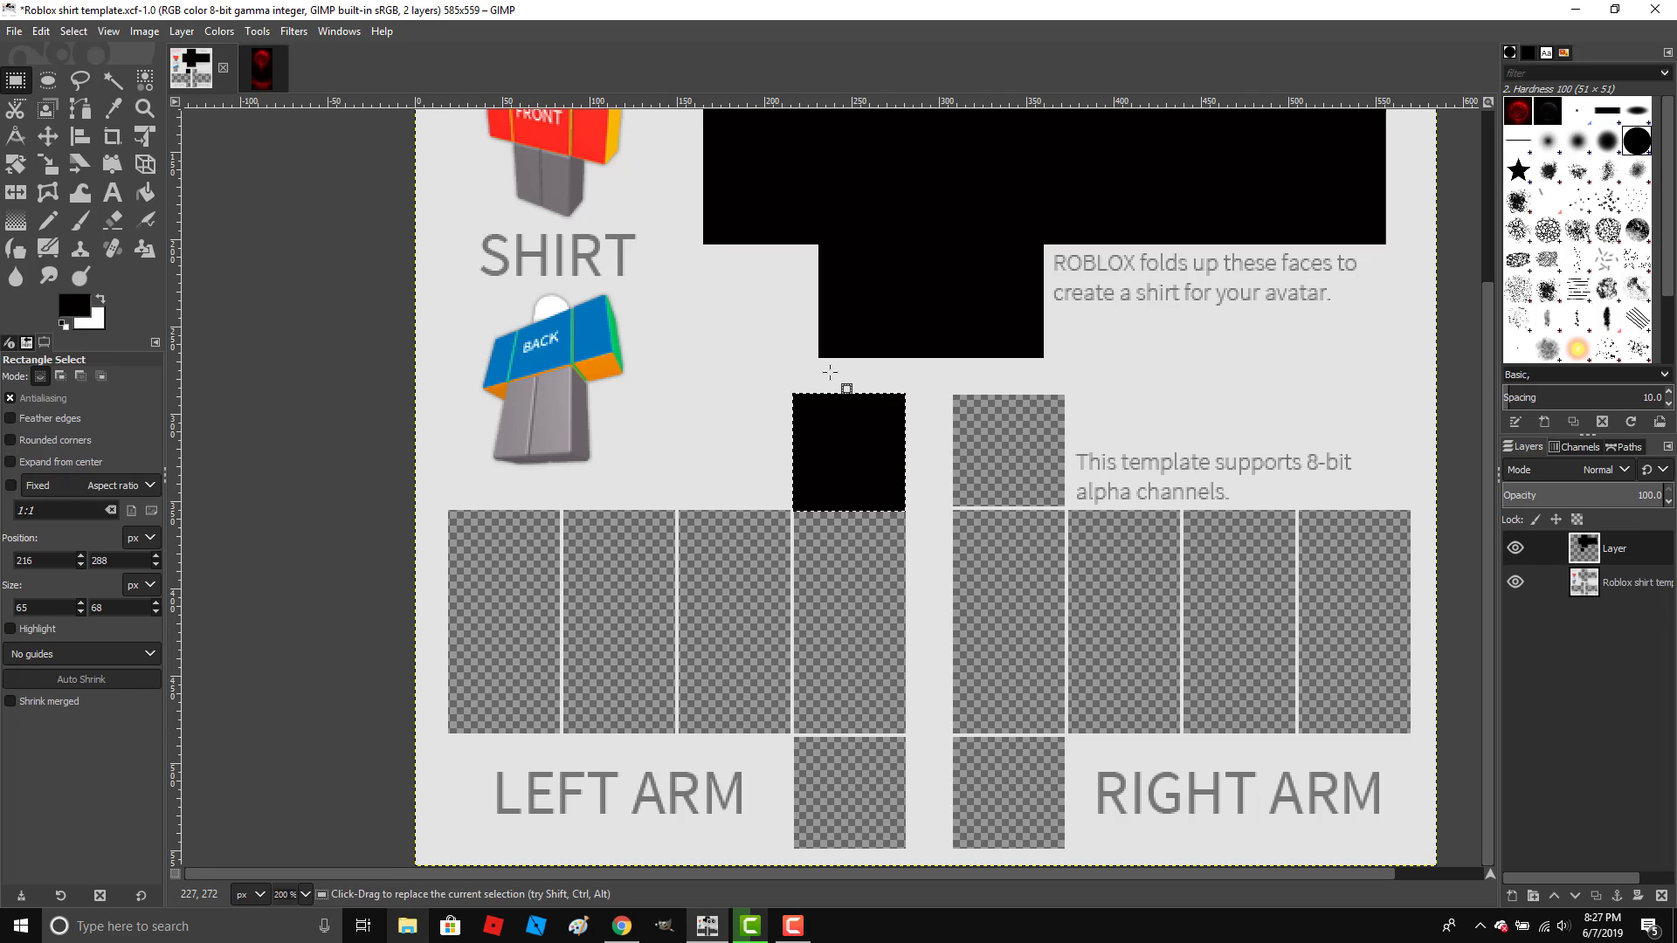
left_click(947, 403)
Select the right arm's upper square, about 65 × 67 px, fill it with black and clear the selection.
left_click_drag(952, 393, 1064, 511)
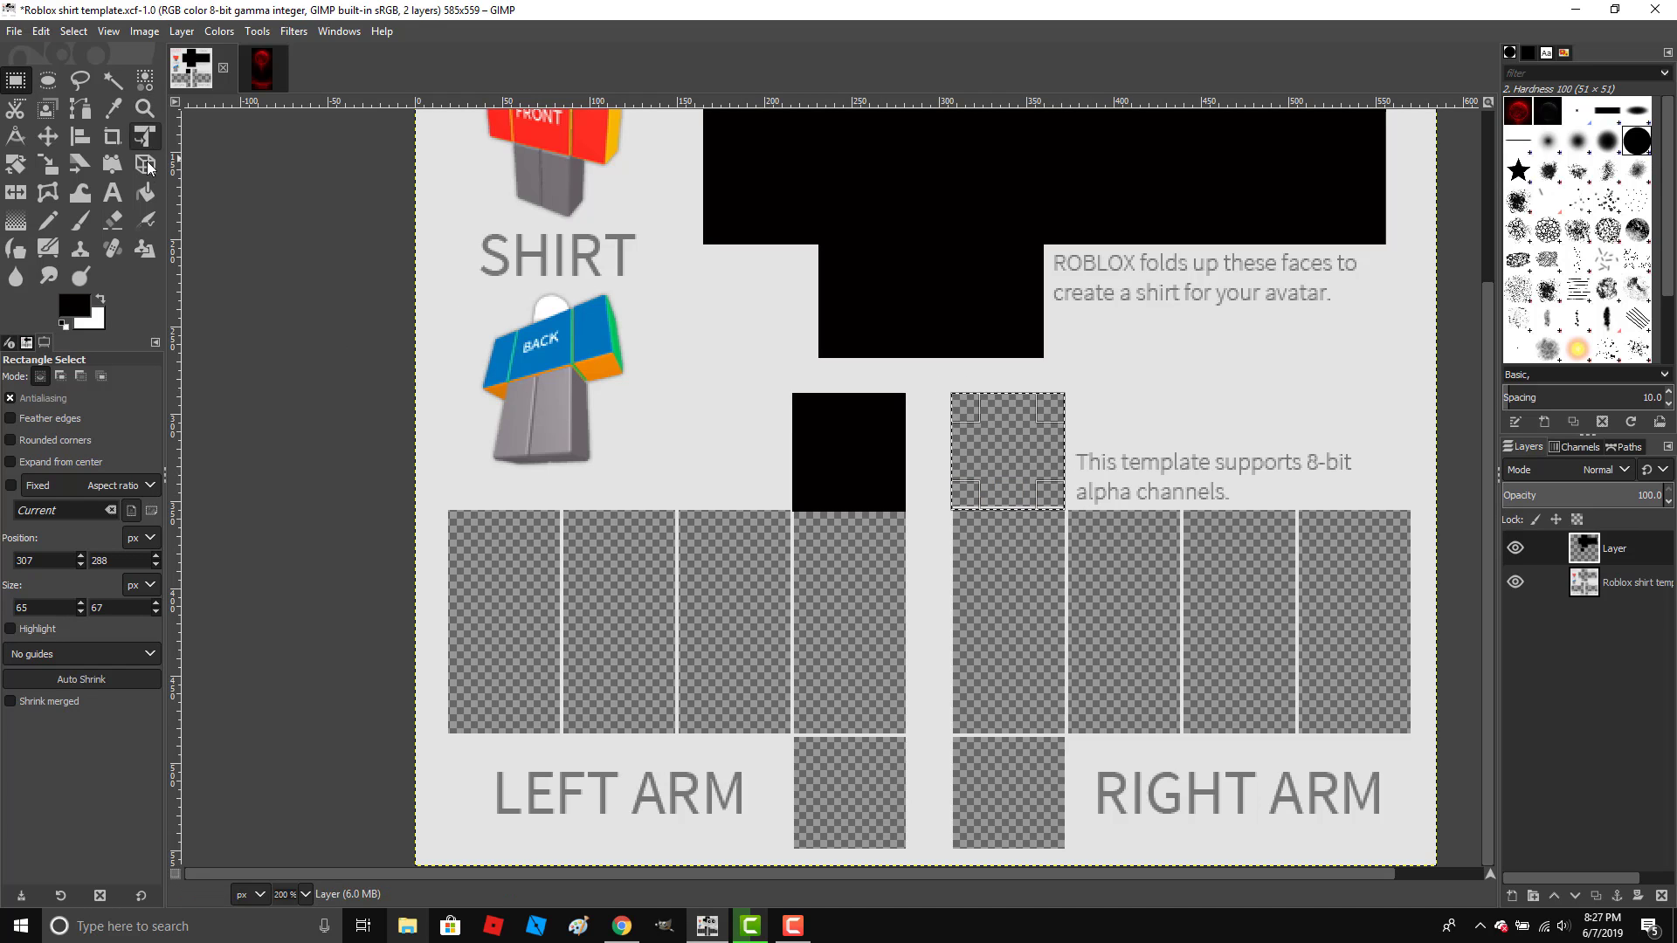
left_click(145, 192)
left_click(1053, 450)
key("r")
left_click(696, 434)
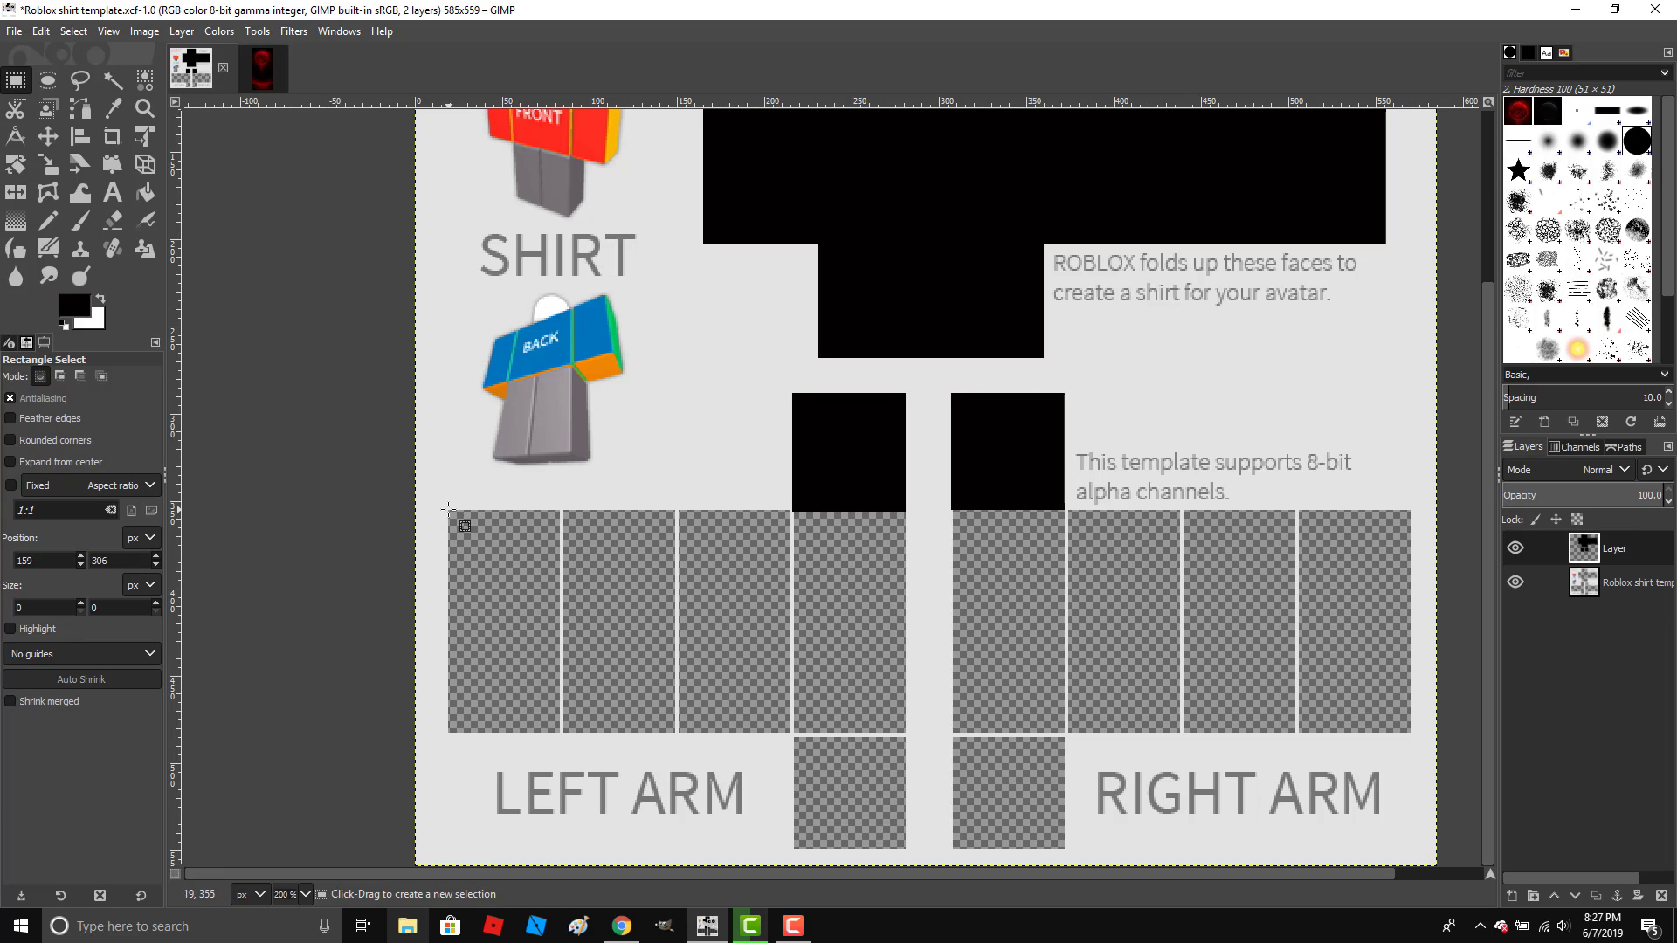
Select the left arm's row of four panels, about 262 × 119 px, and fill it with black.
left_click_drag(447, 509, 905, 718)
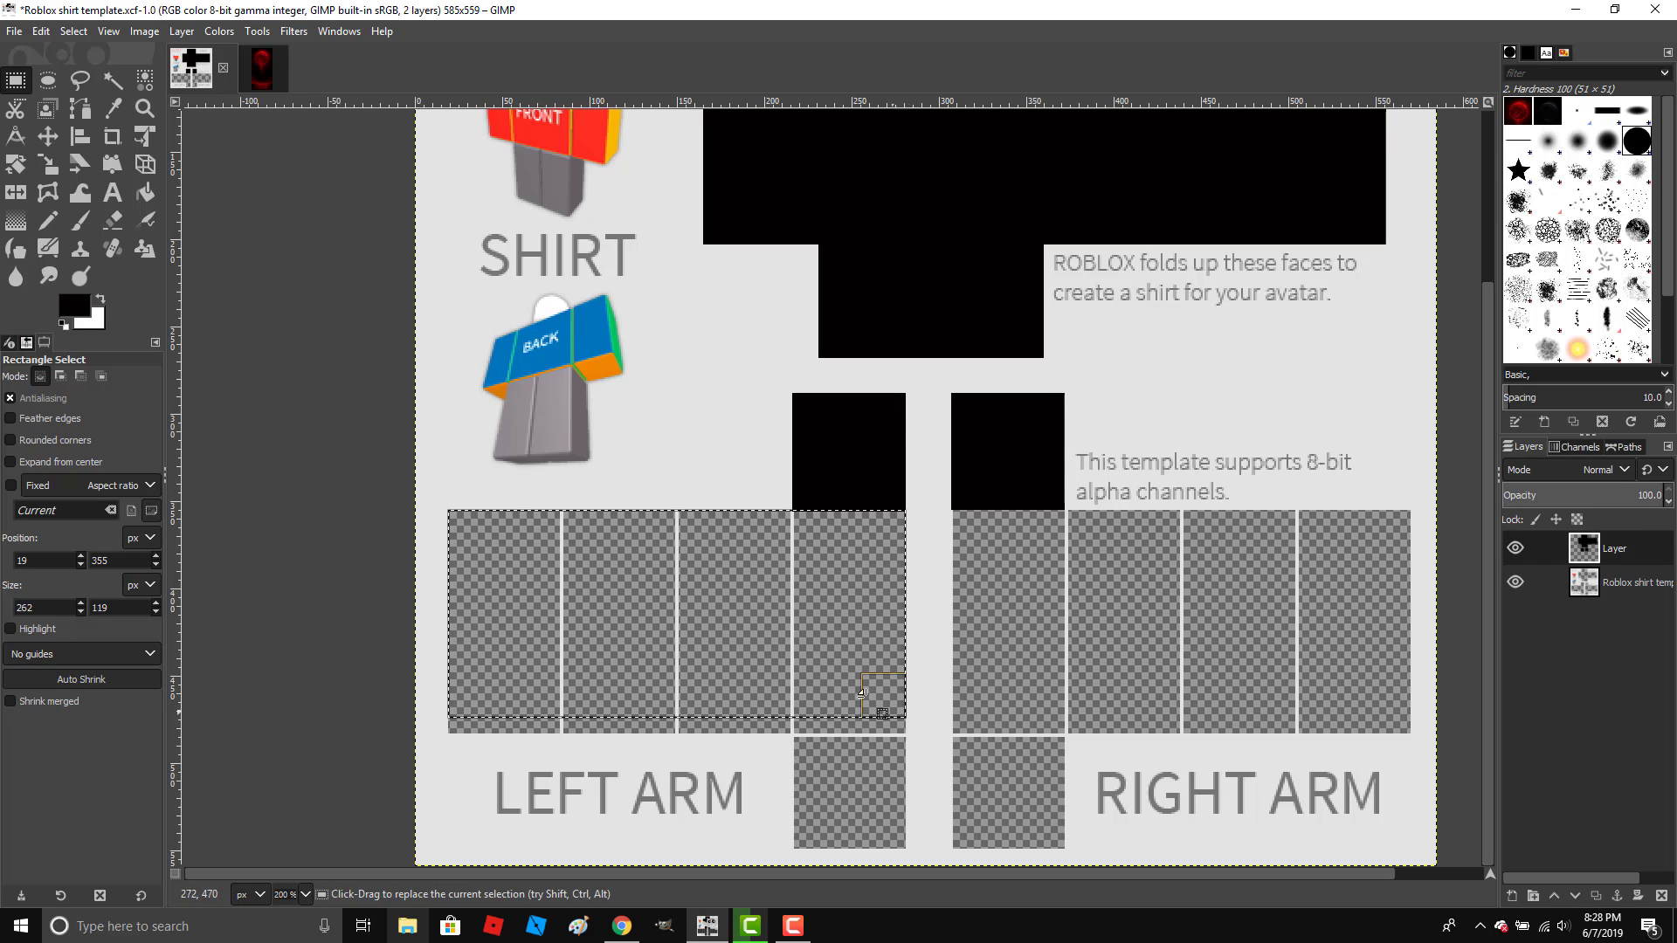
left_click(145, 193)
left_click(645, 597)
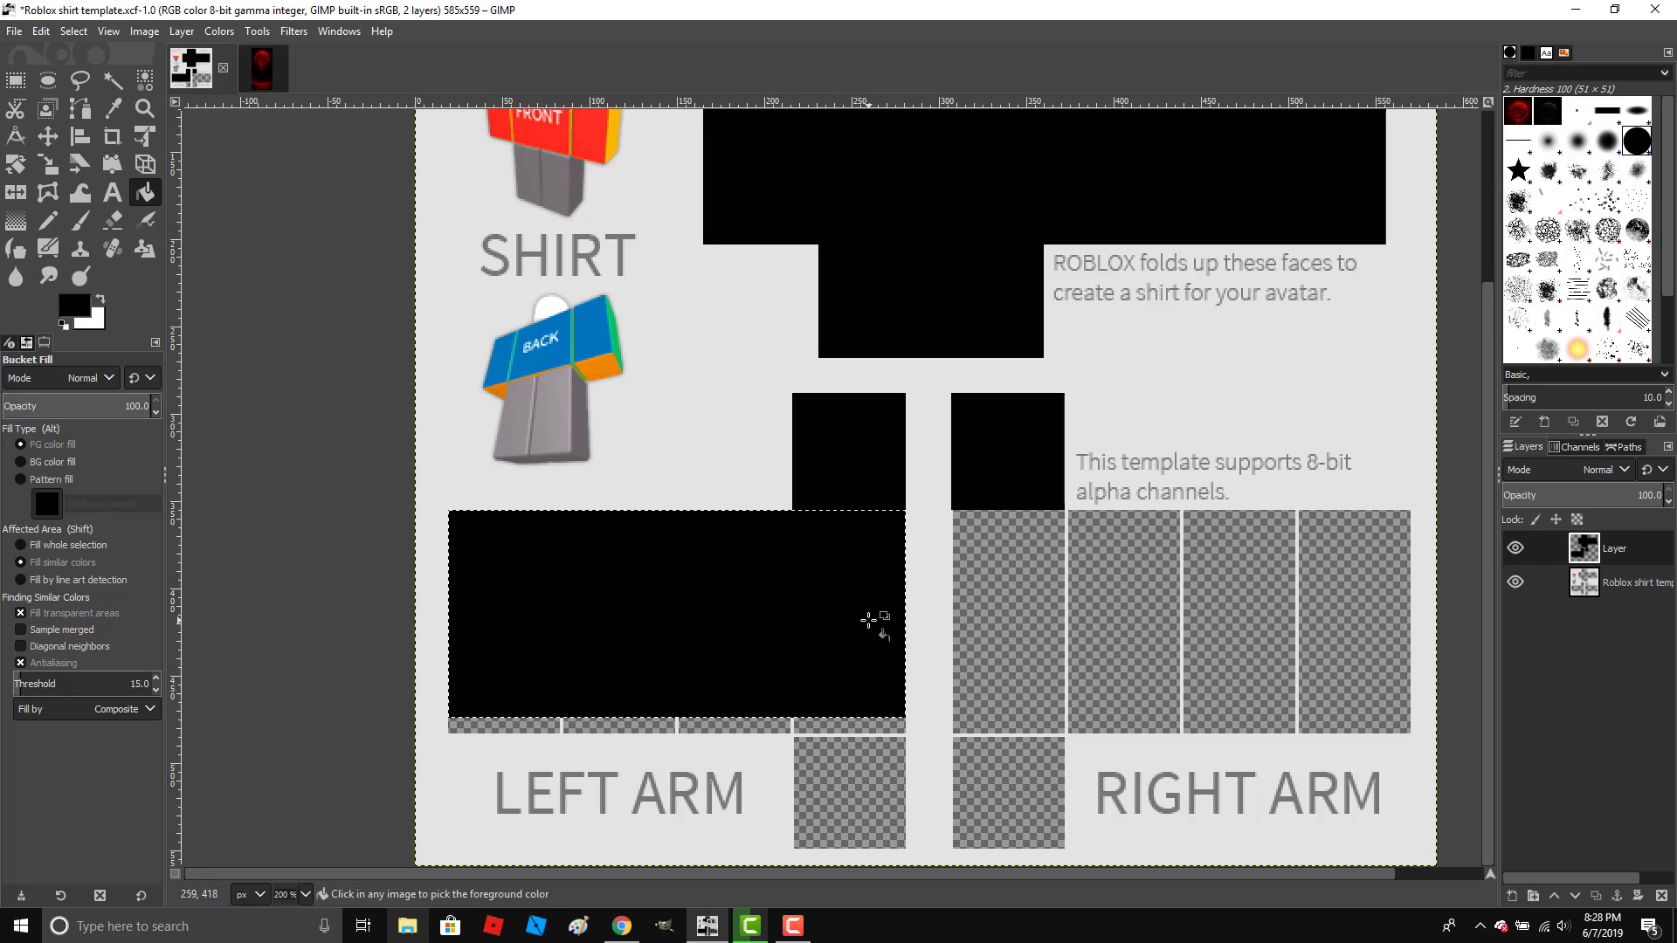
Copy the black left arm row, paste it, move the copy onto the right arm's row of panels and anchor it.
key("ctrl+c")
key("ctrl+v")
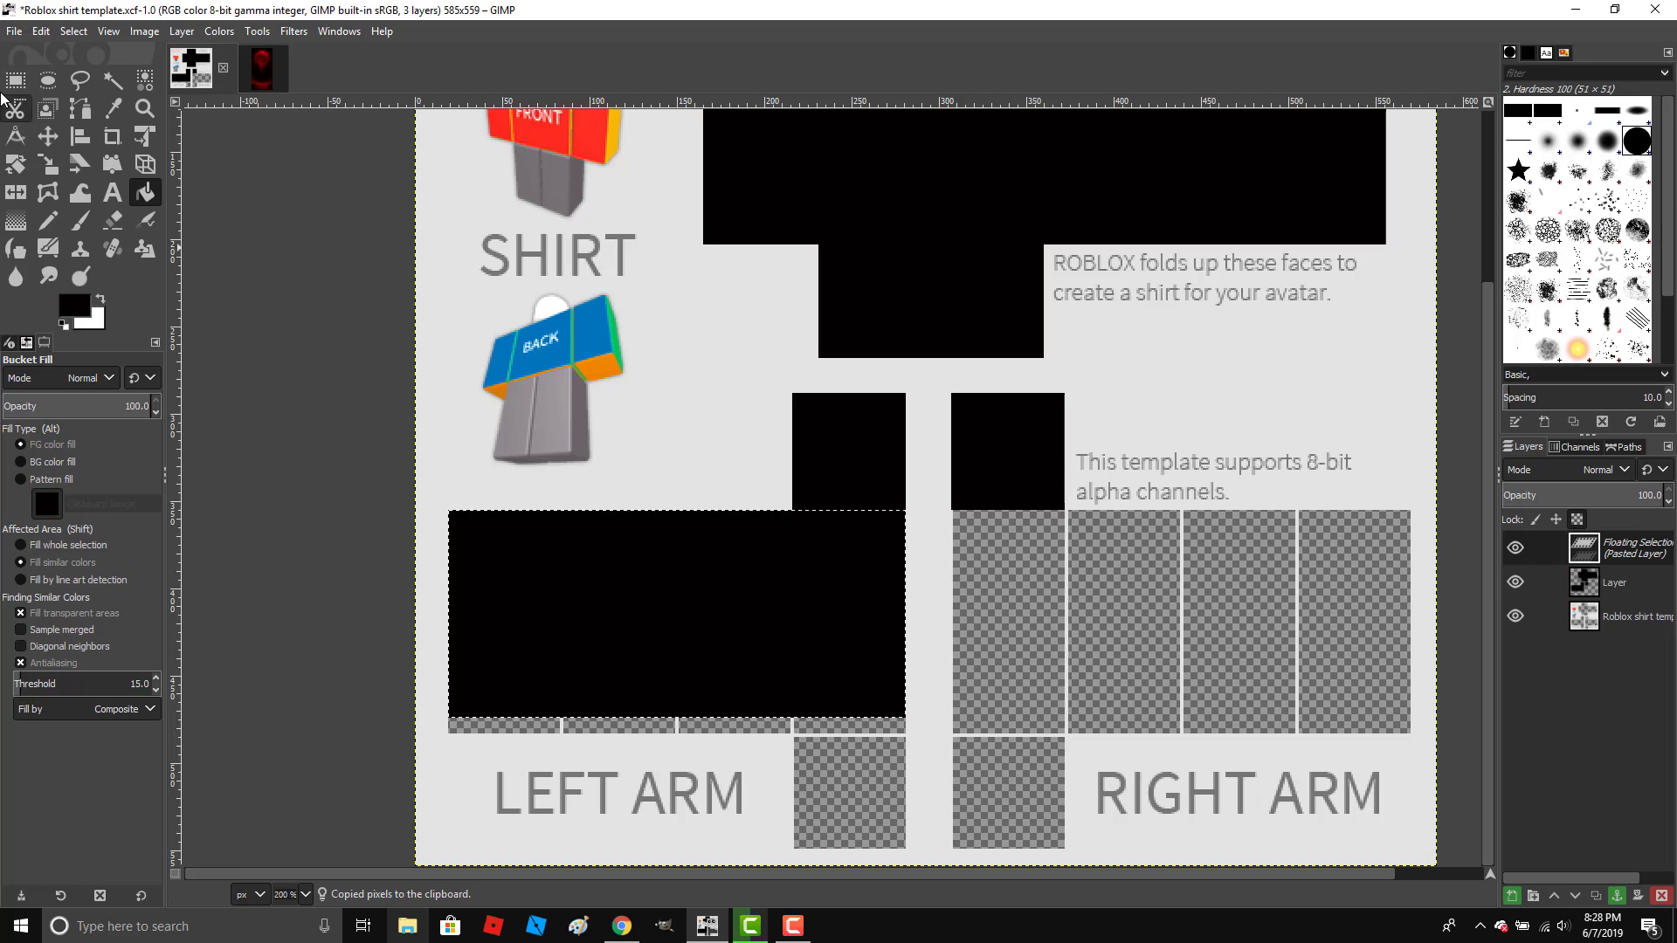
key("r")
left_click_drag(590, 598, 1090, 601)
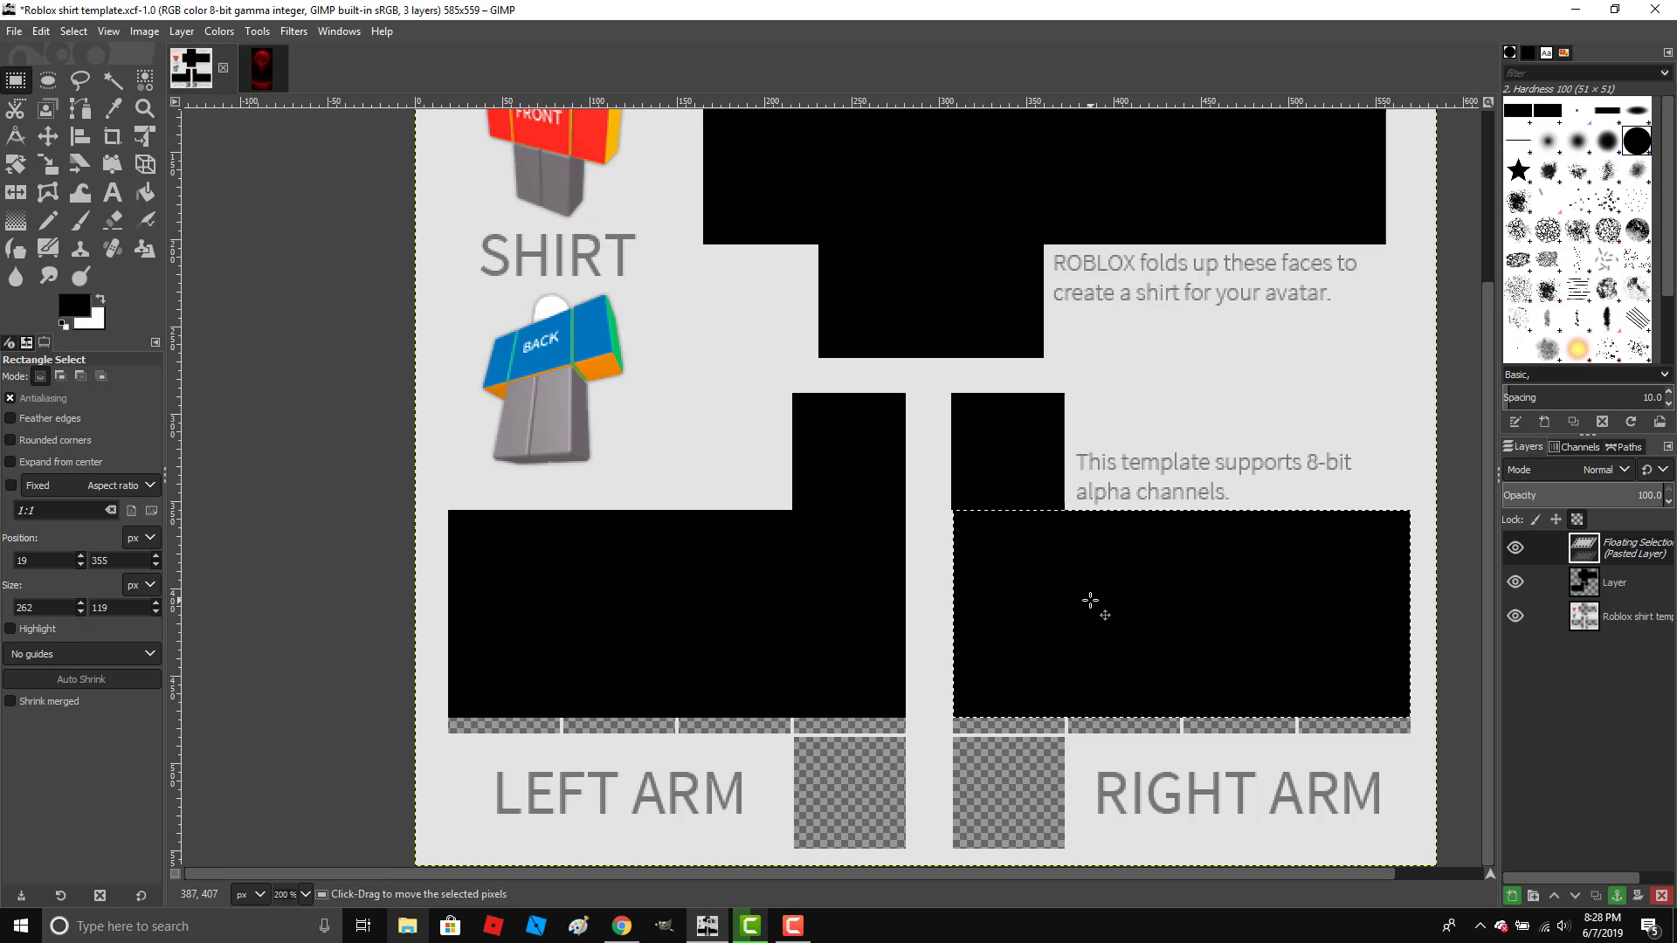
left_click(455, 299)
Draw an elliptical selection about 60 × 53 px over the front neckline and cut it out of the black layer.
scroll(694, 400, "up", 3)
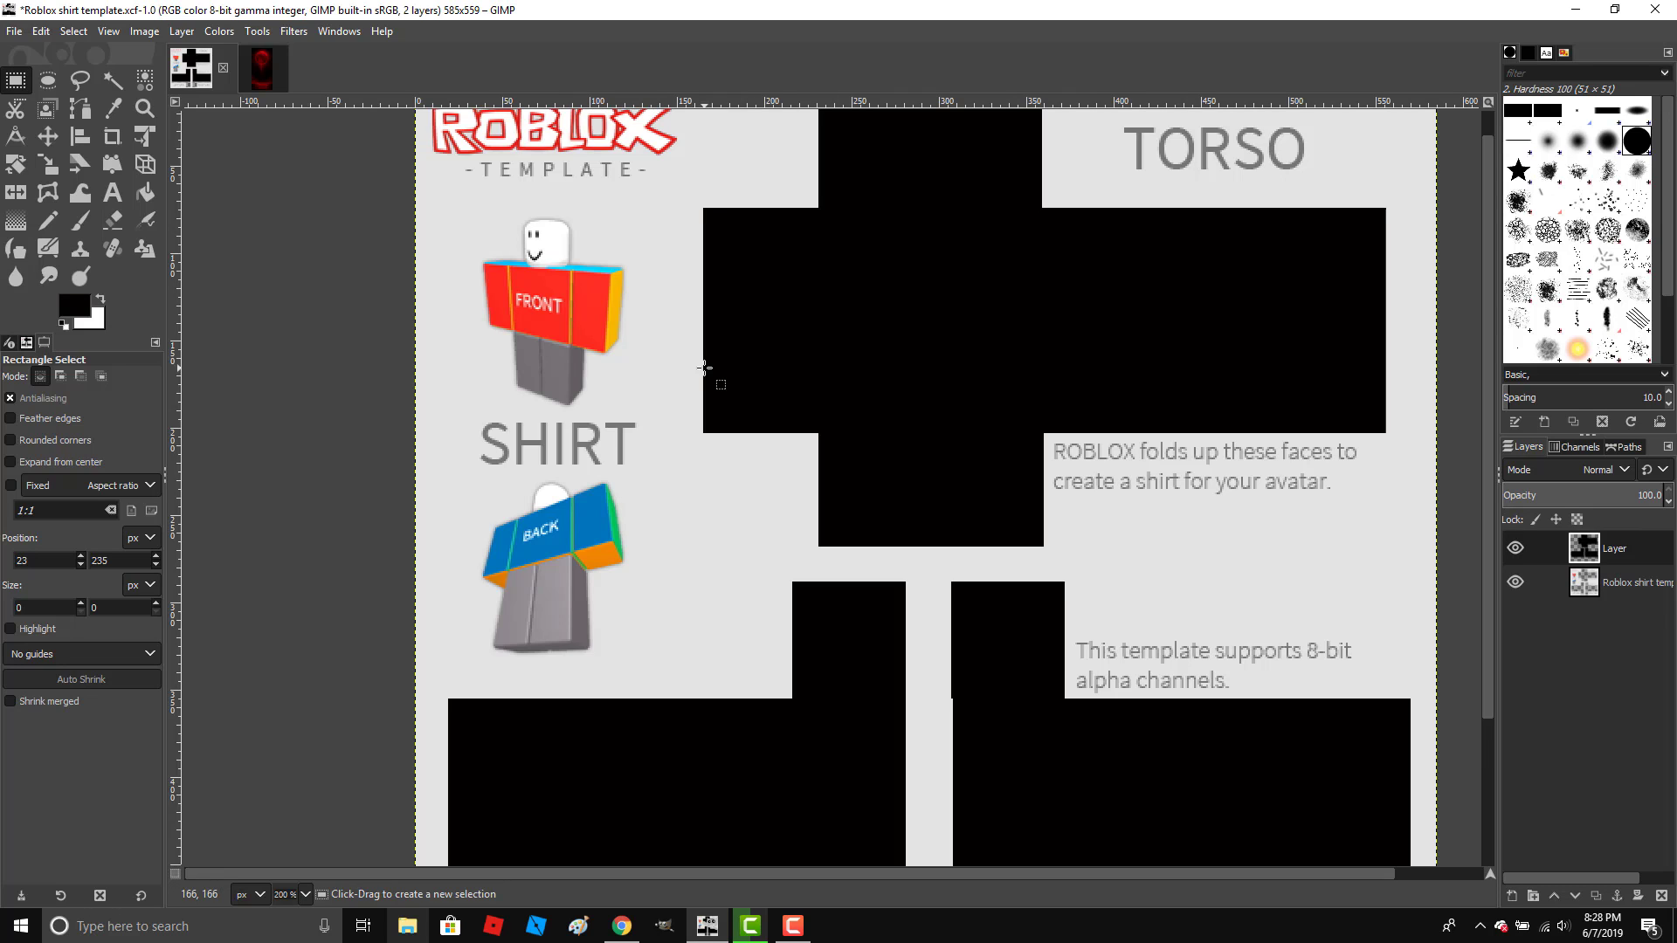
left_click(47, 81)
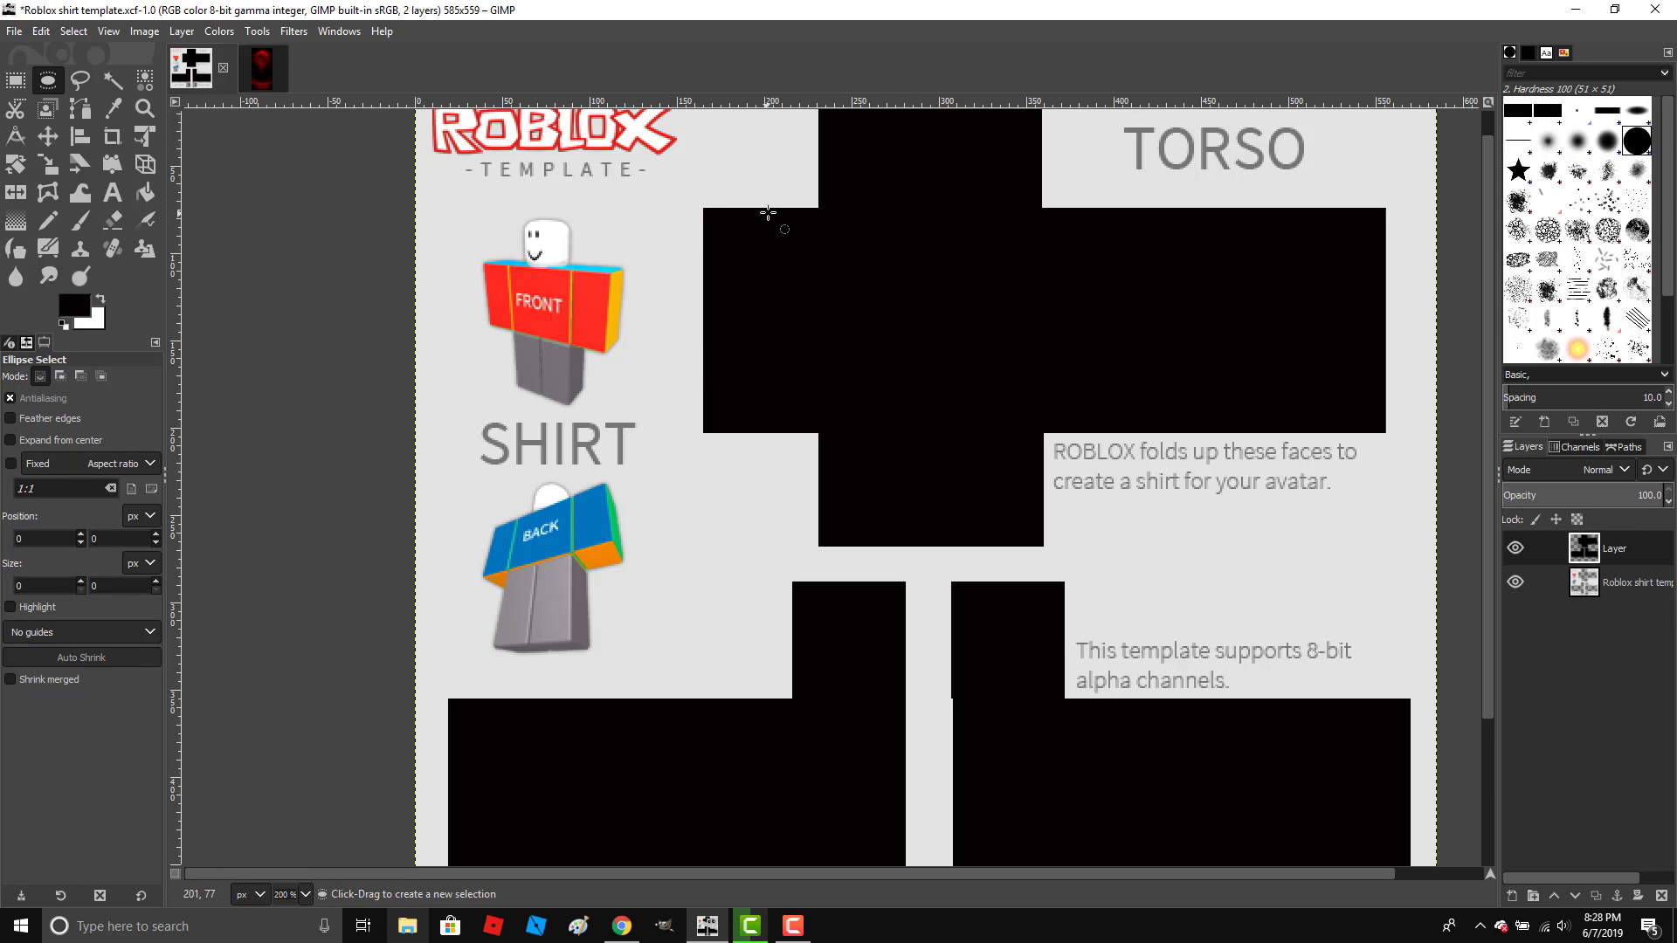
left_click_drag(878, 158, 982, 230)
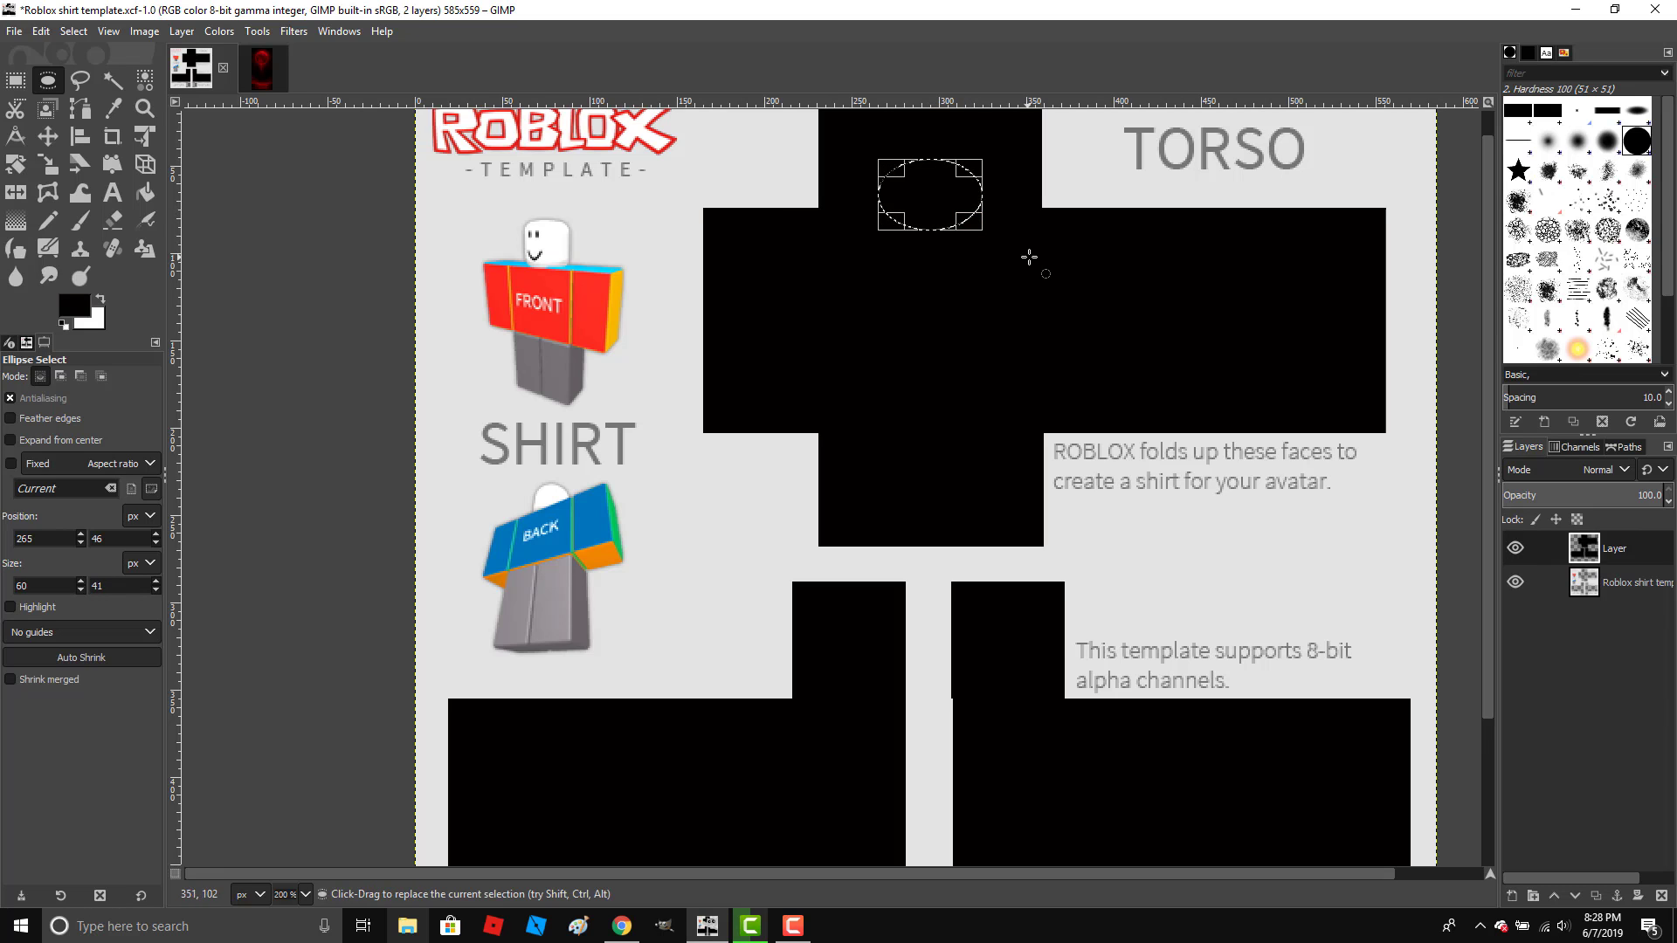
left_click_drag(931, 173, 932, 150)
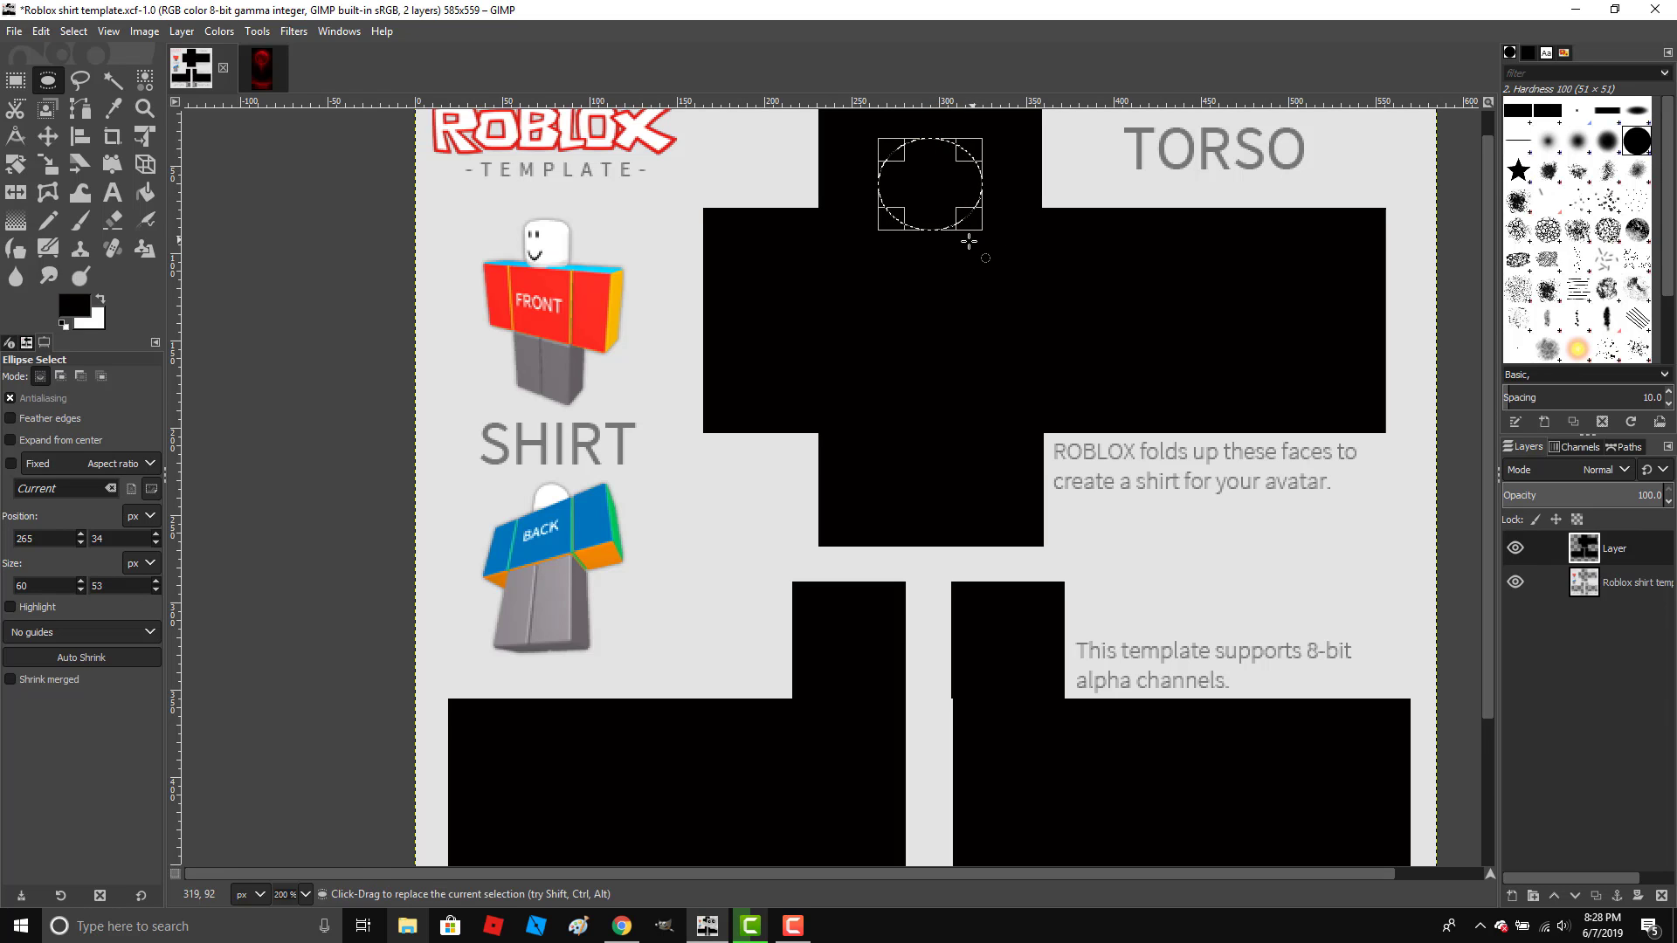
scroll(897, 193, "up", 1)
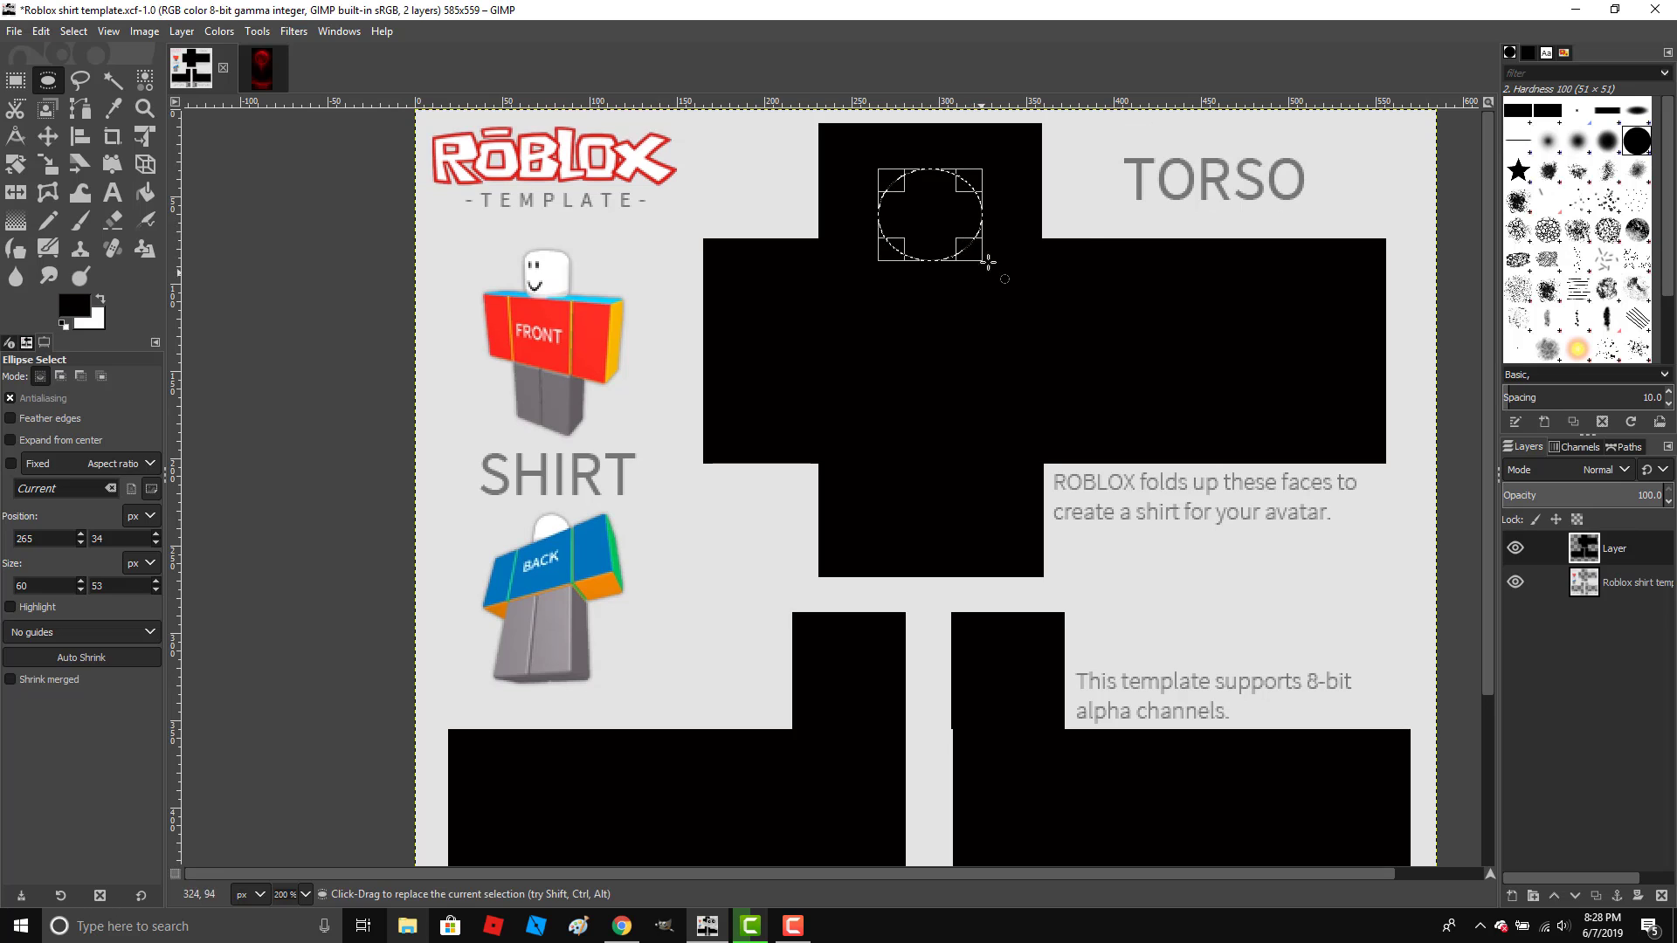
left_click(927, 210)
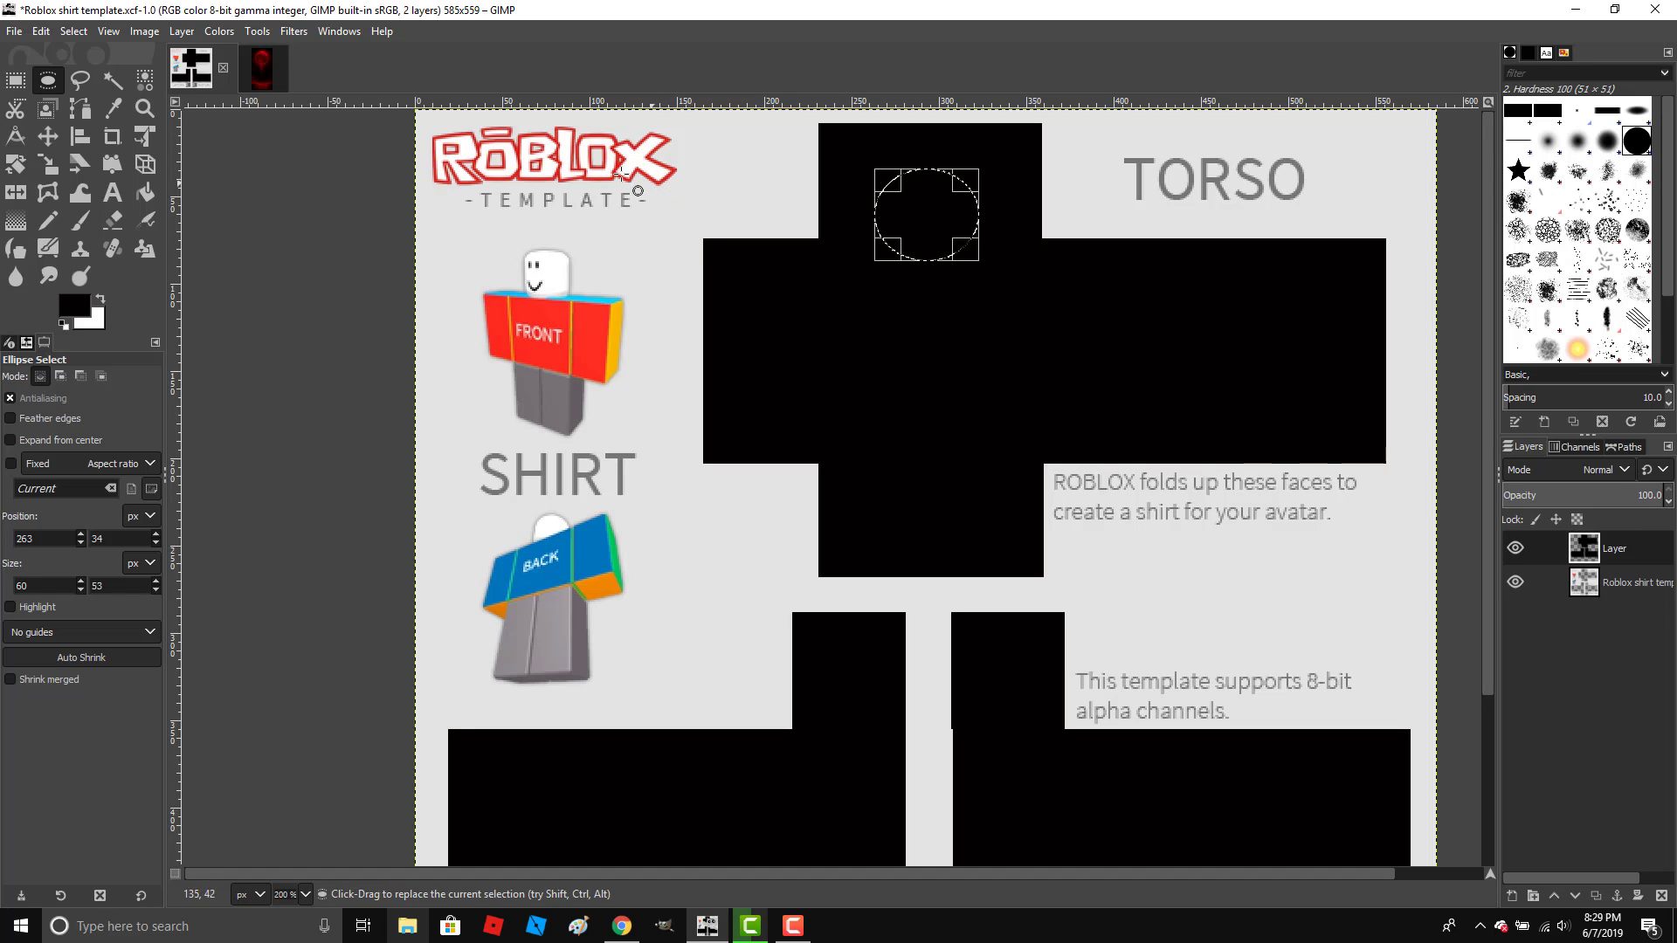
left_click(41, 31)
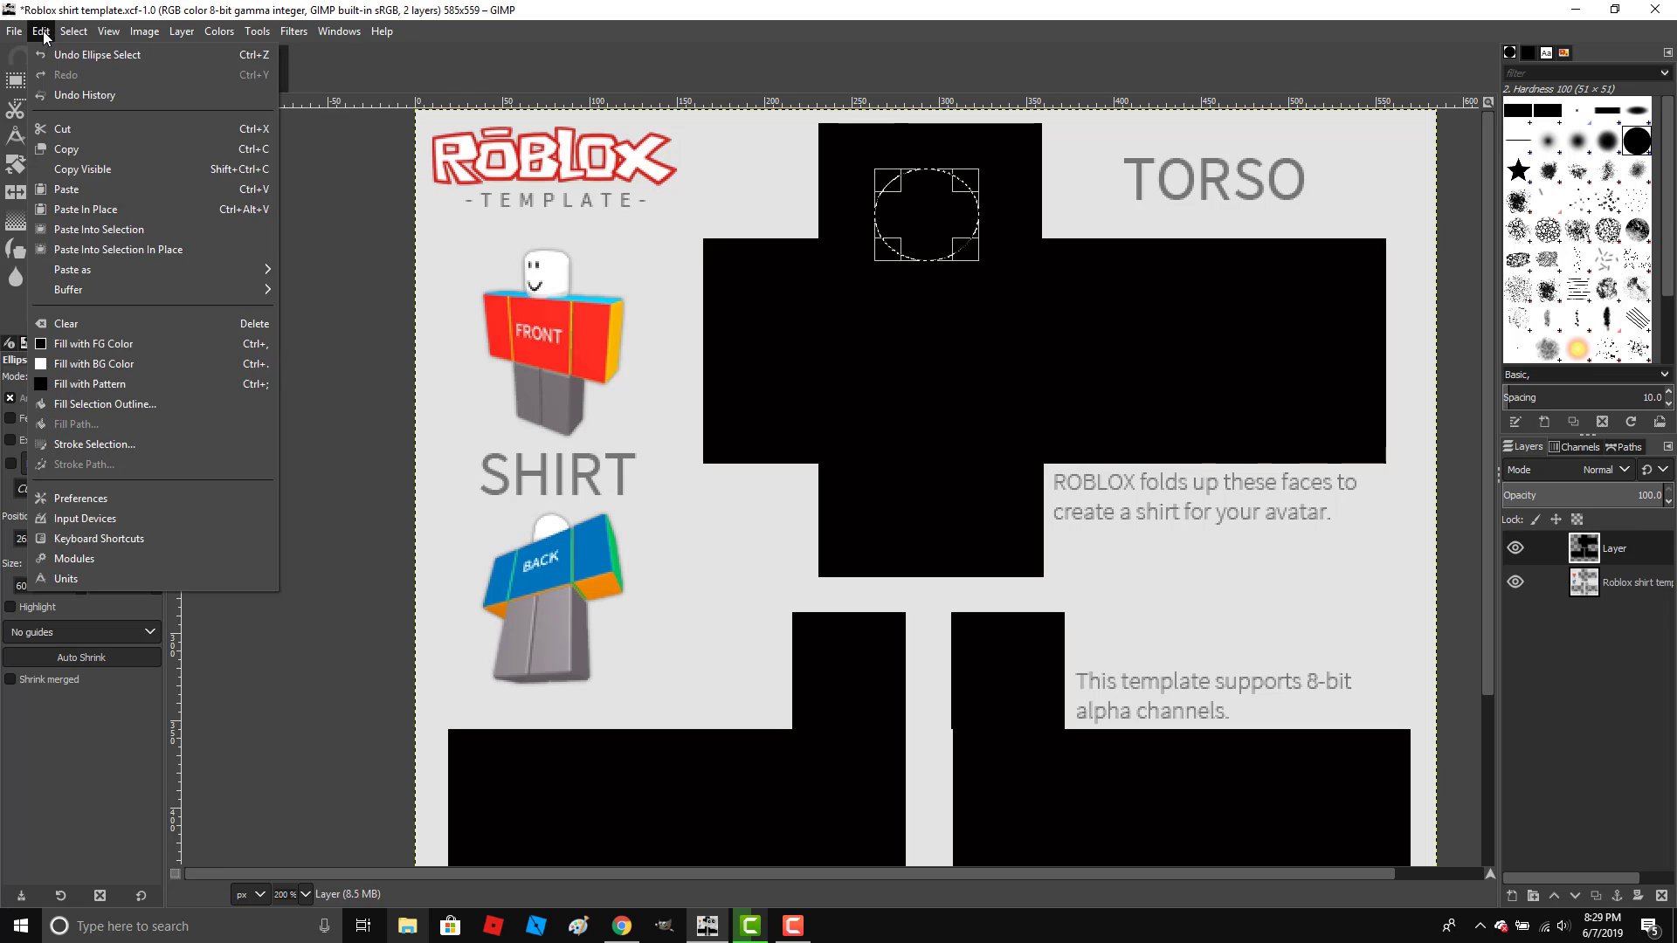
left_click(81, 128)
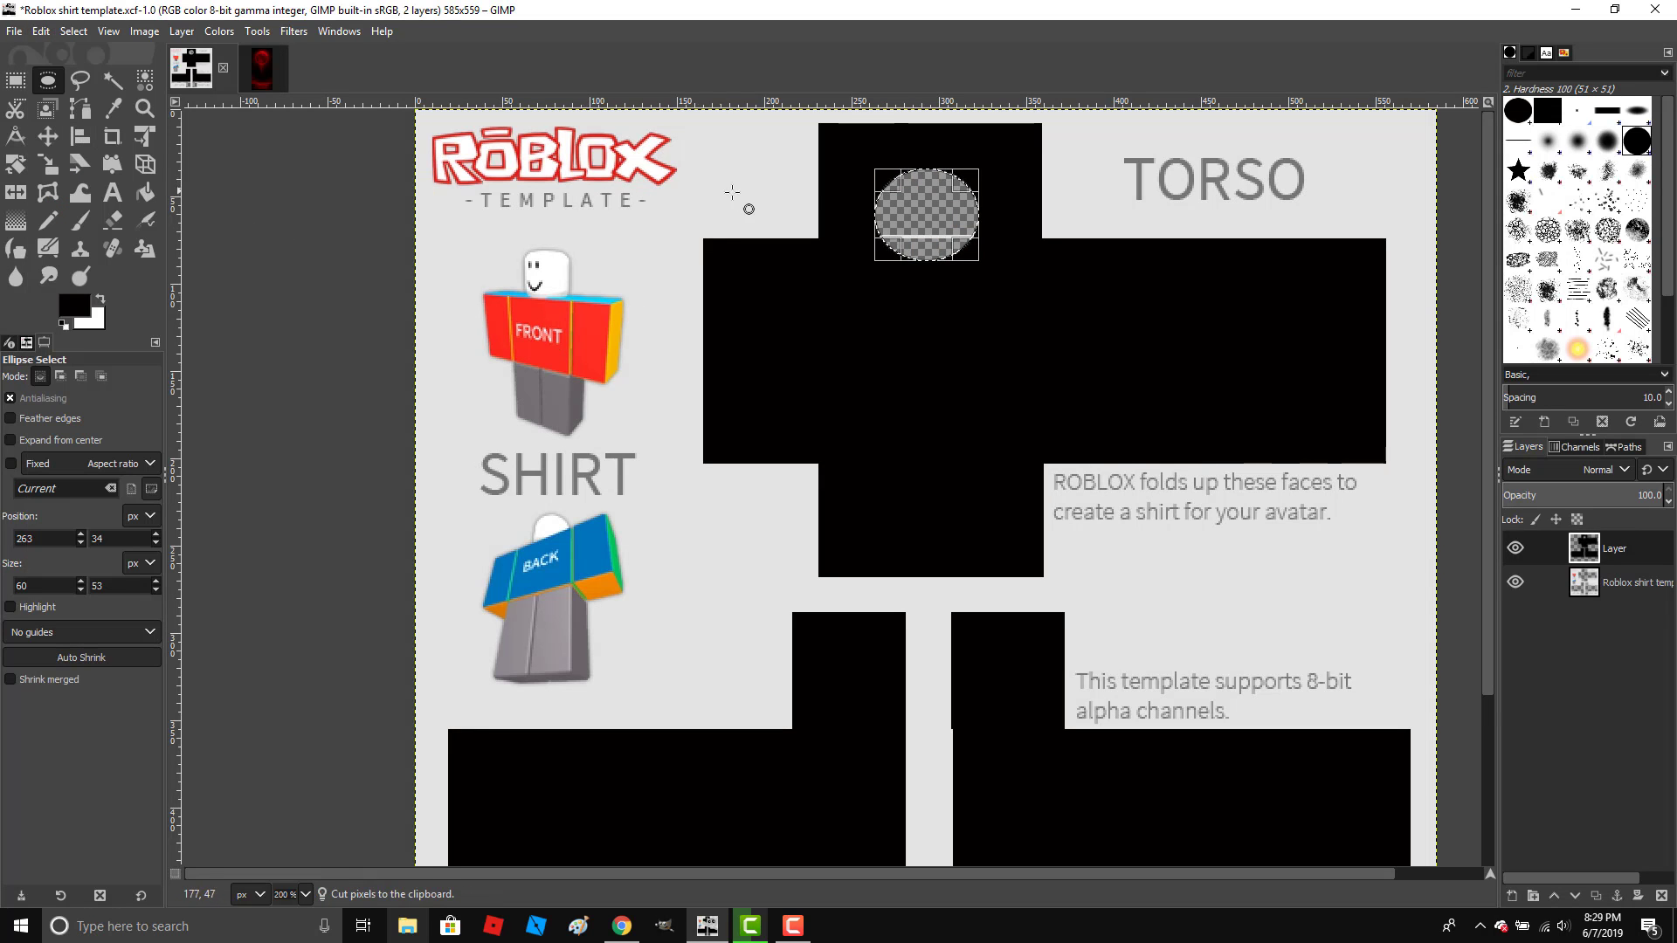
Hide the black layer to inspect the template's torso and arm panels beneath it, and show the layer again.
left_click(1522, 550)
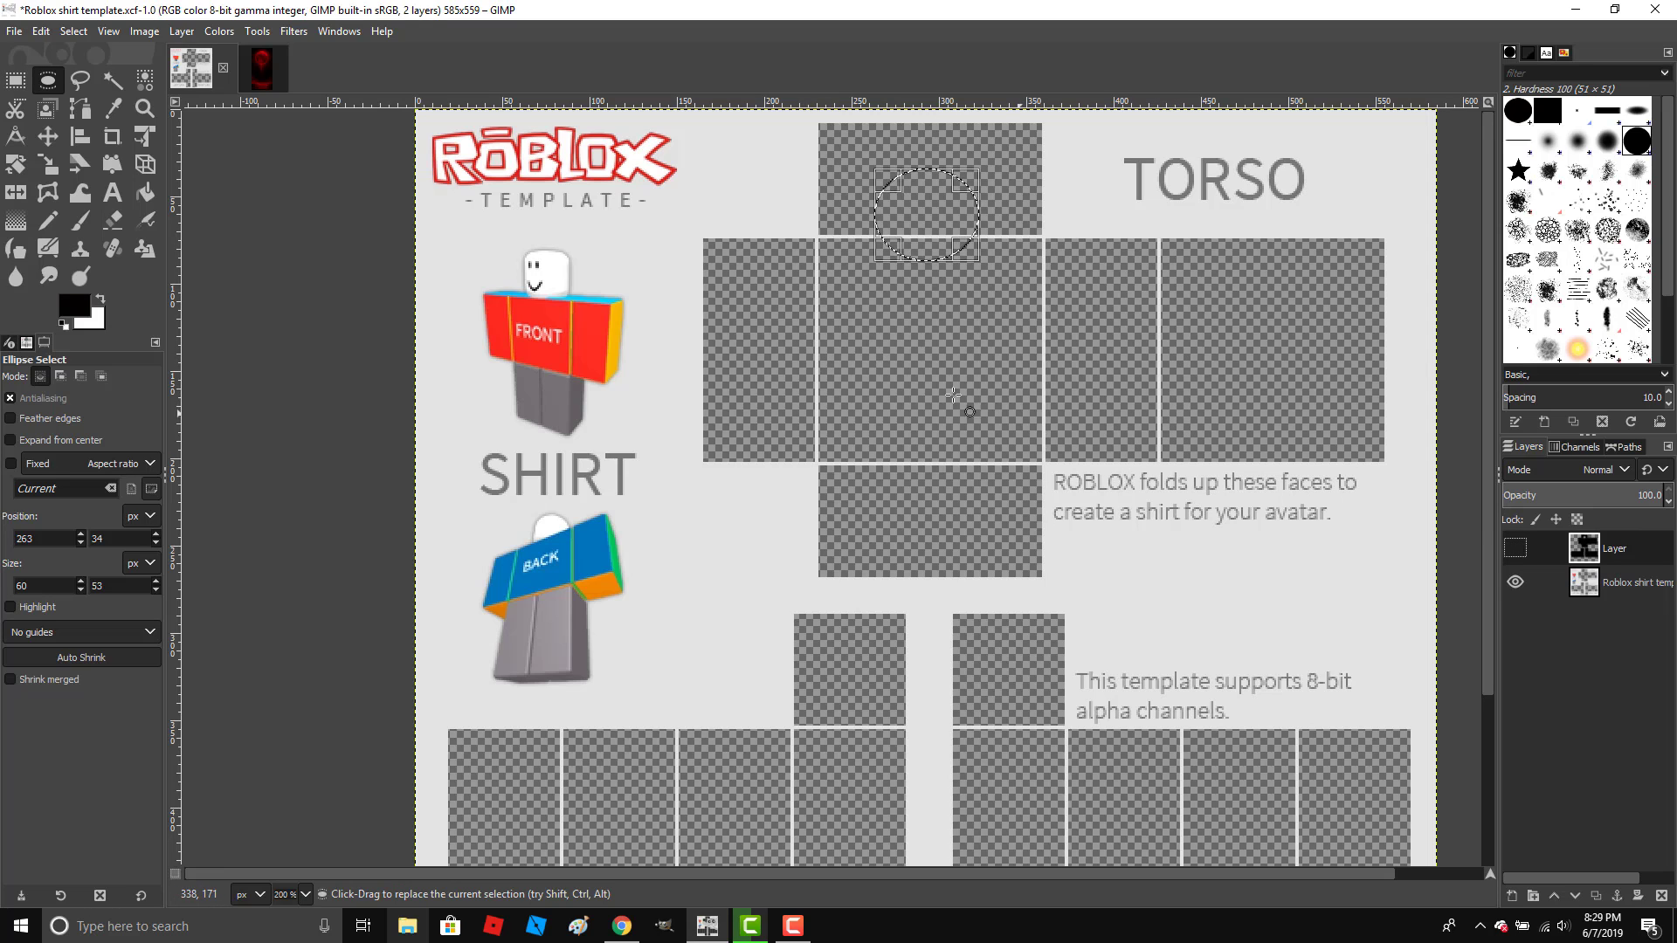
scroll(902, 724, "down", 3)
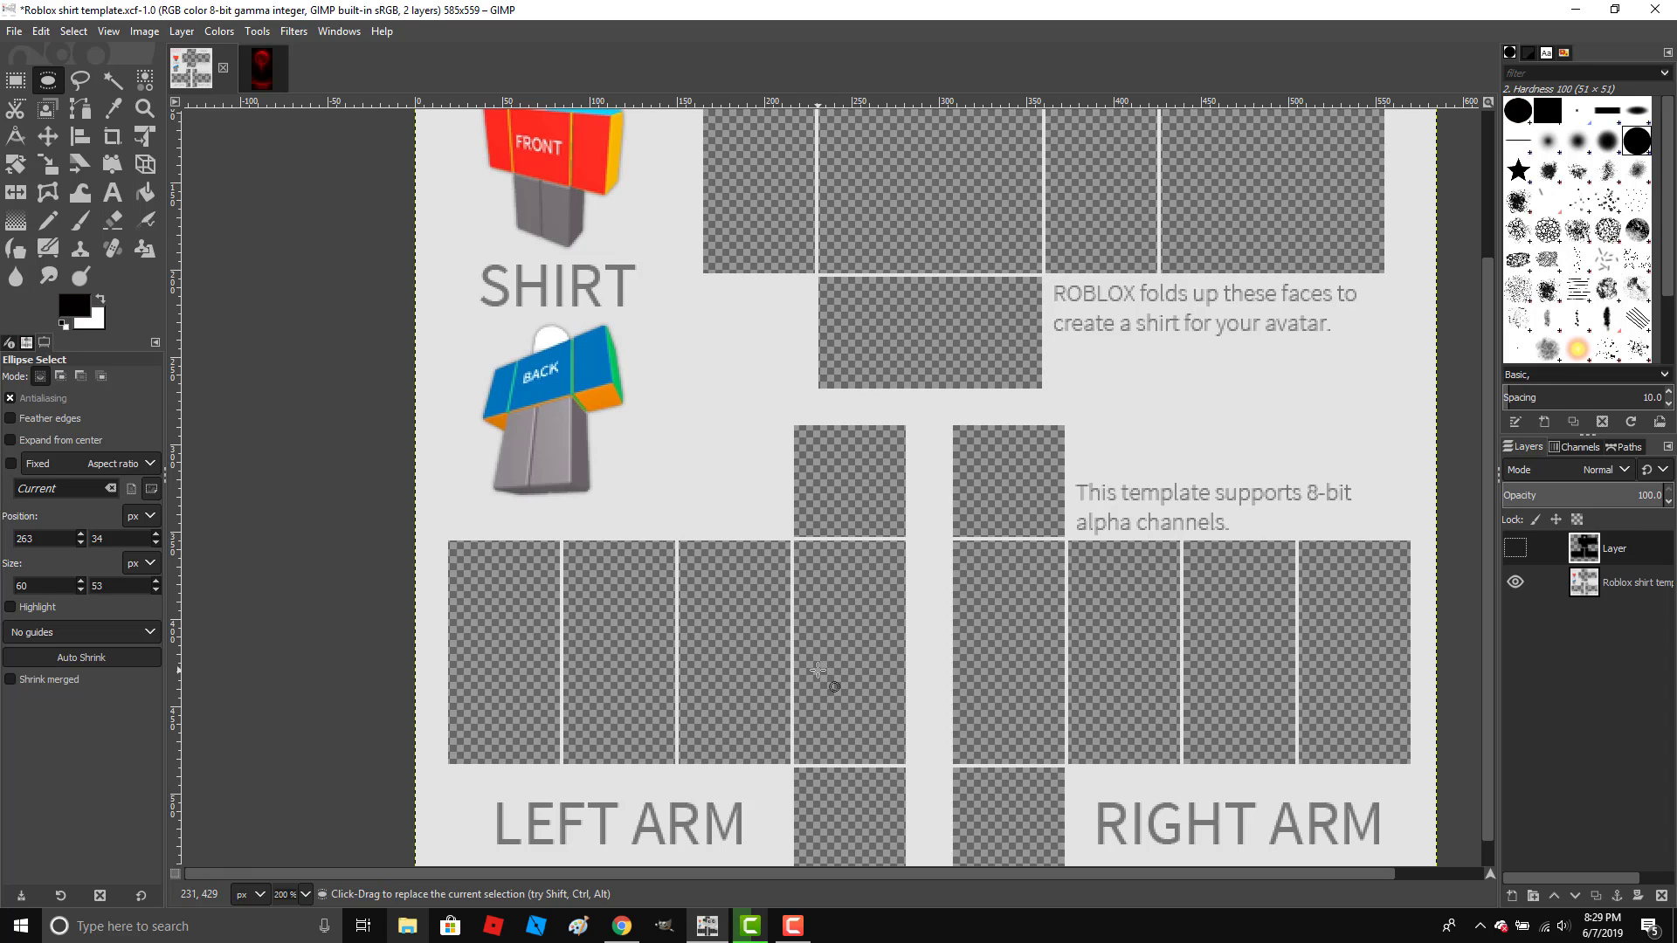
scroll(819, 670, "up", 3)
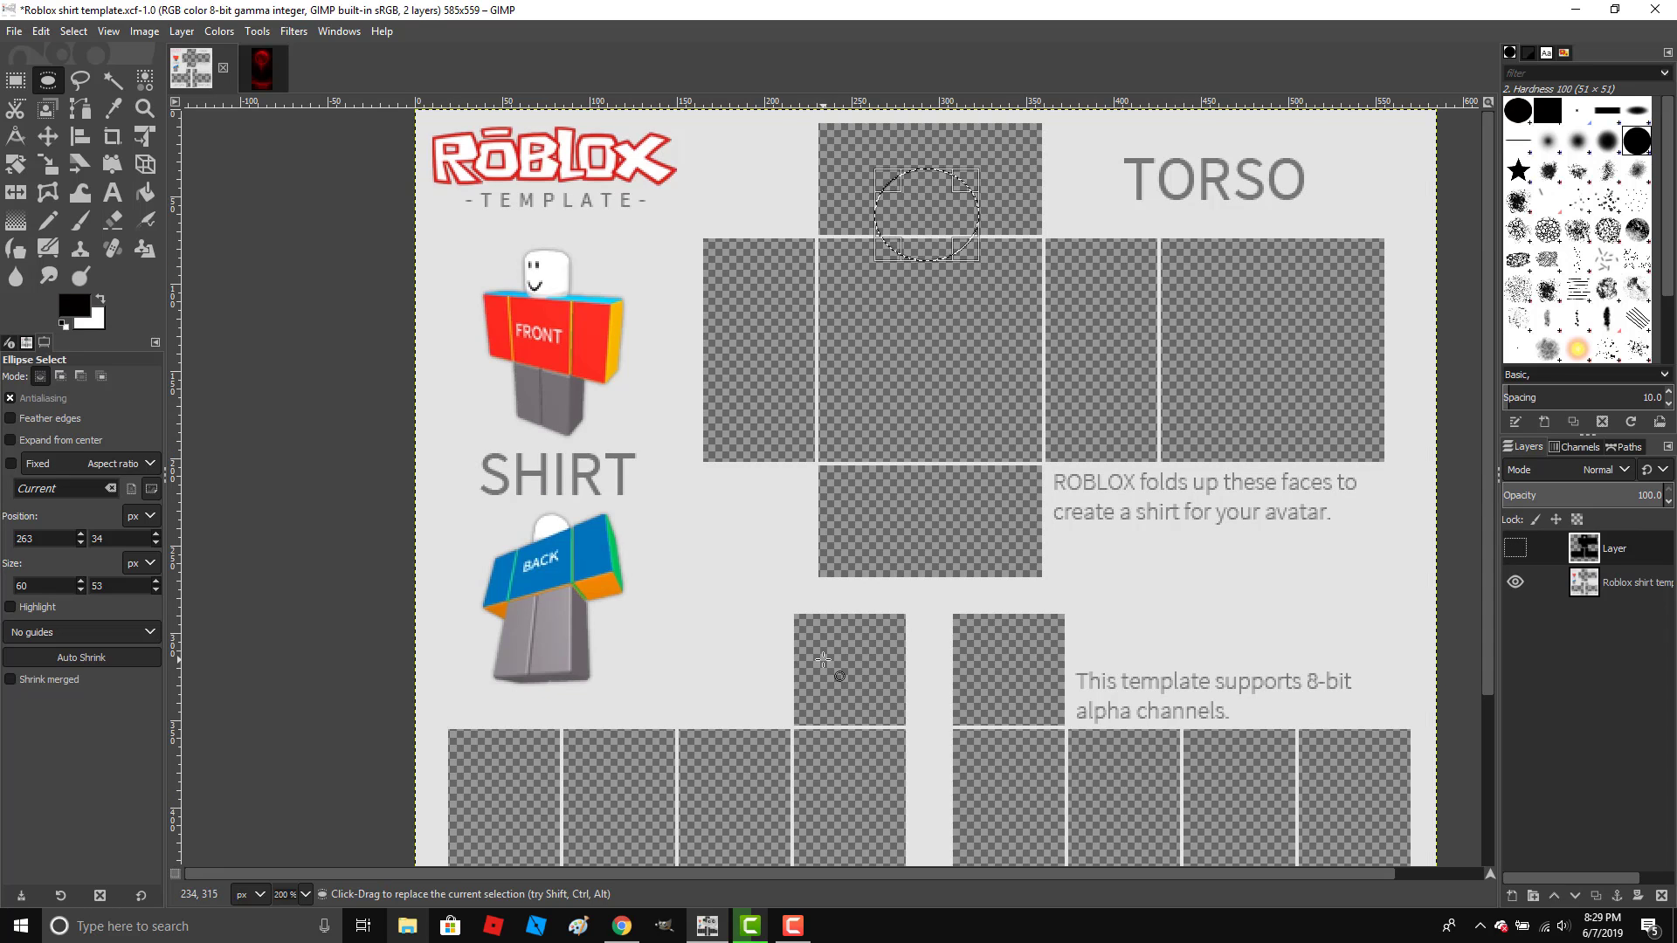
left_click(1515, 547)
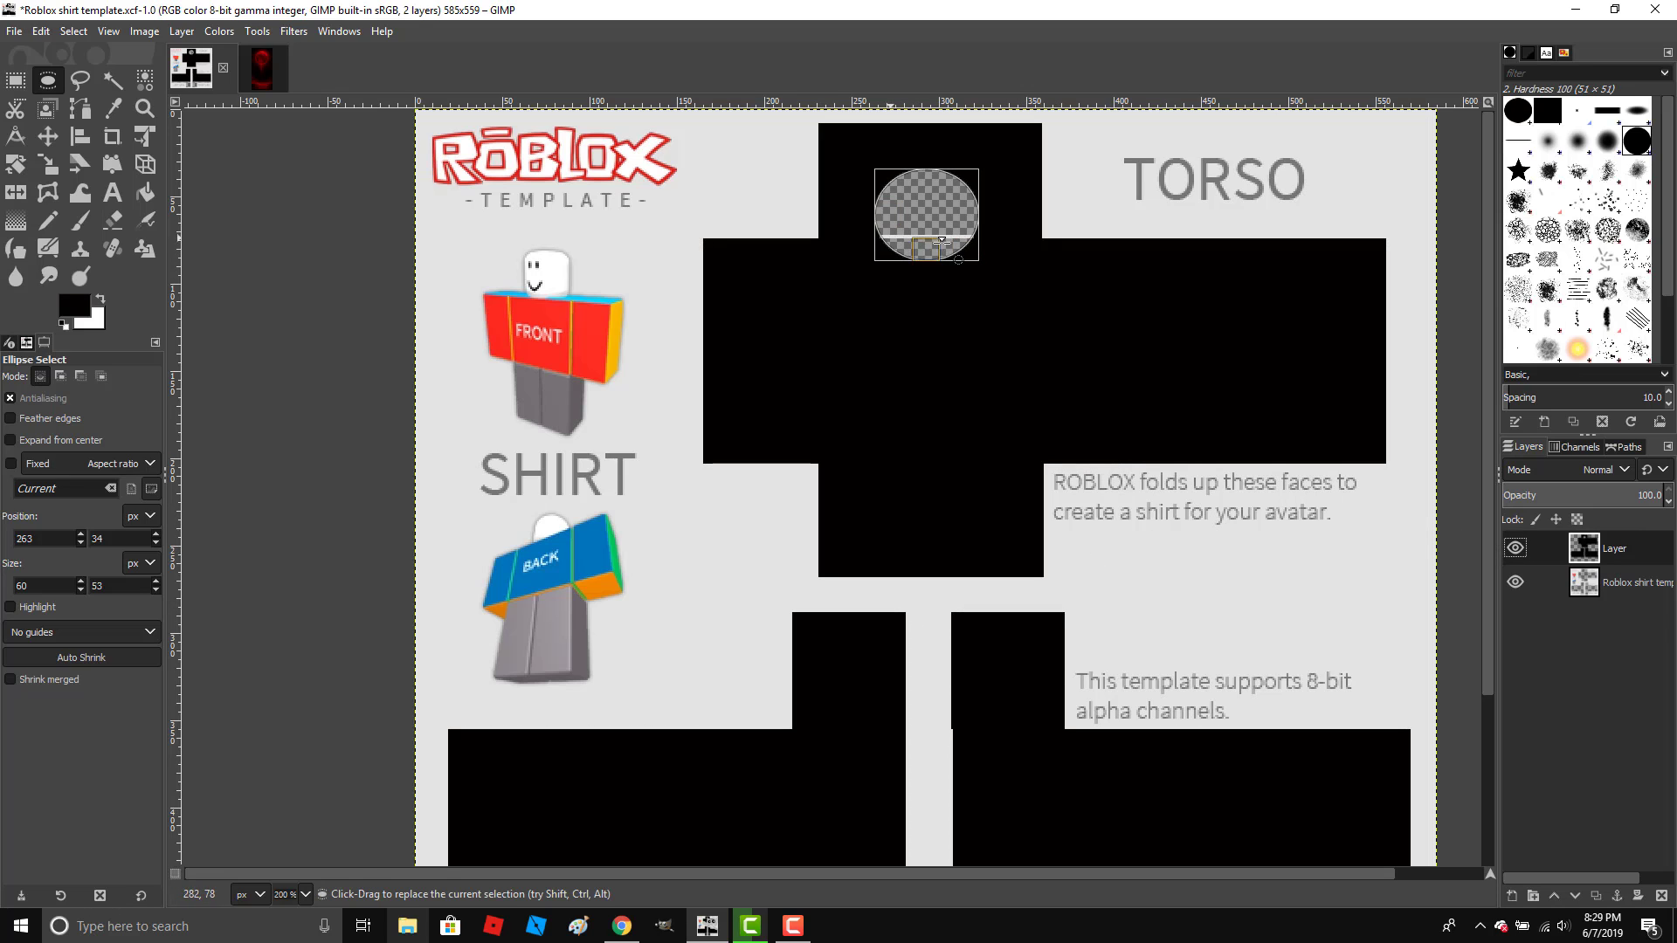
Cut the same neckline ellipse out of the shirt template layer and clear the selection.
left_click(1610, 582)
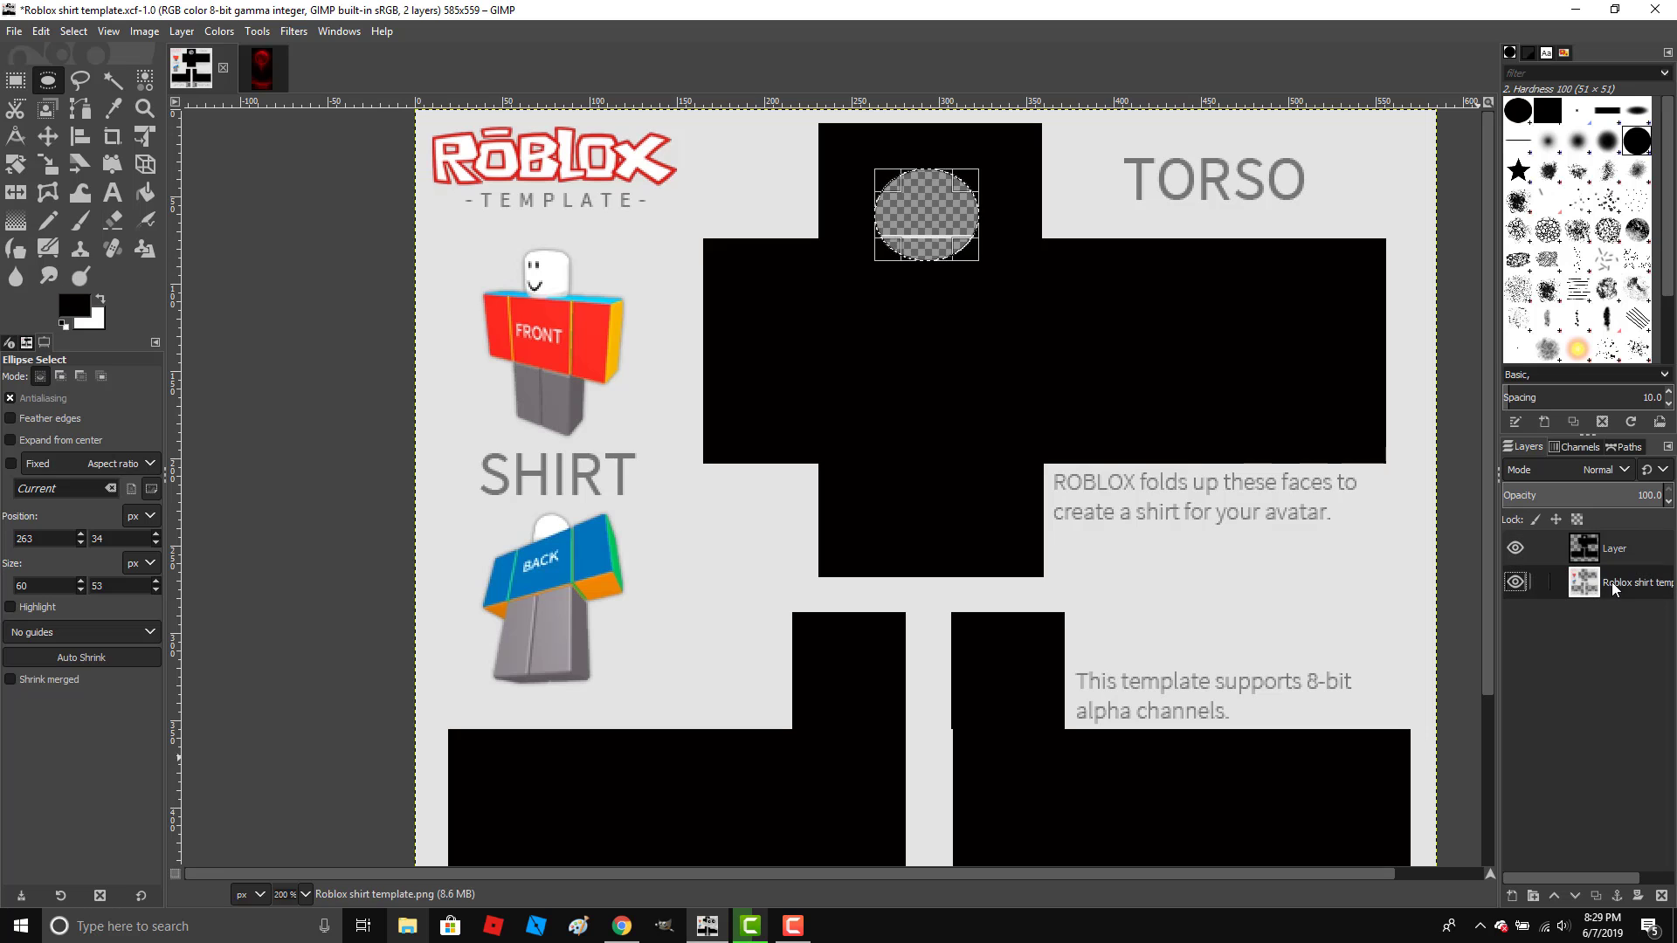
left_click(41, 30)
left_click(71, 132)
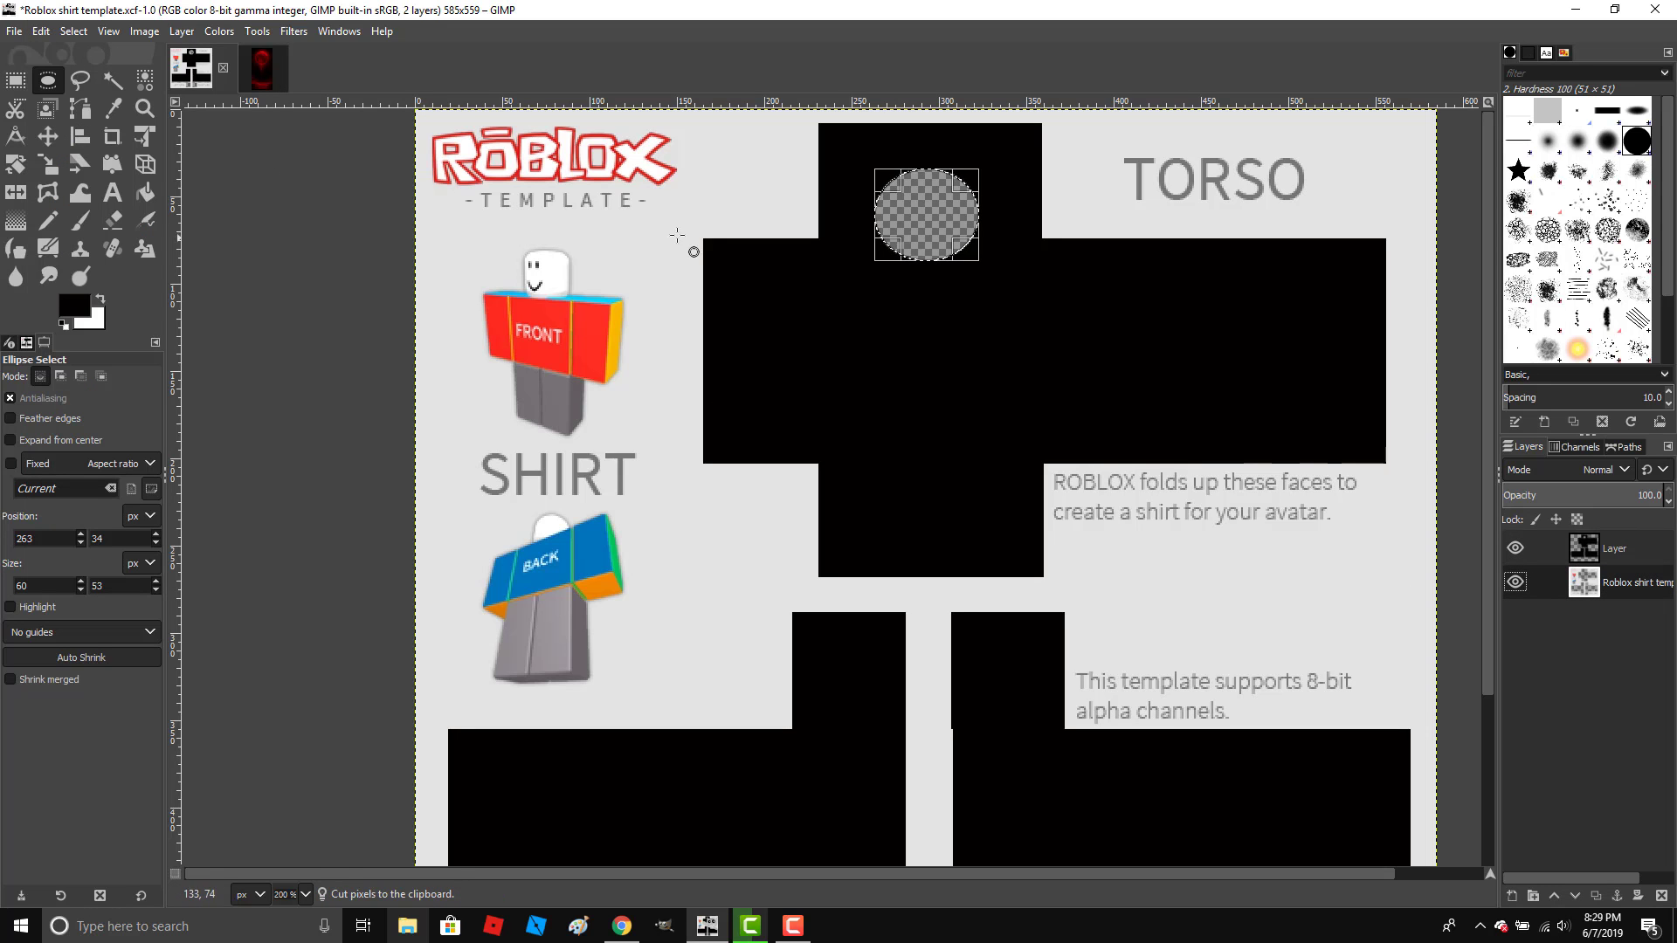
left_click(16, 81)
left_click(528, 233)
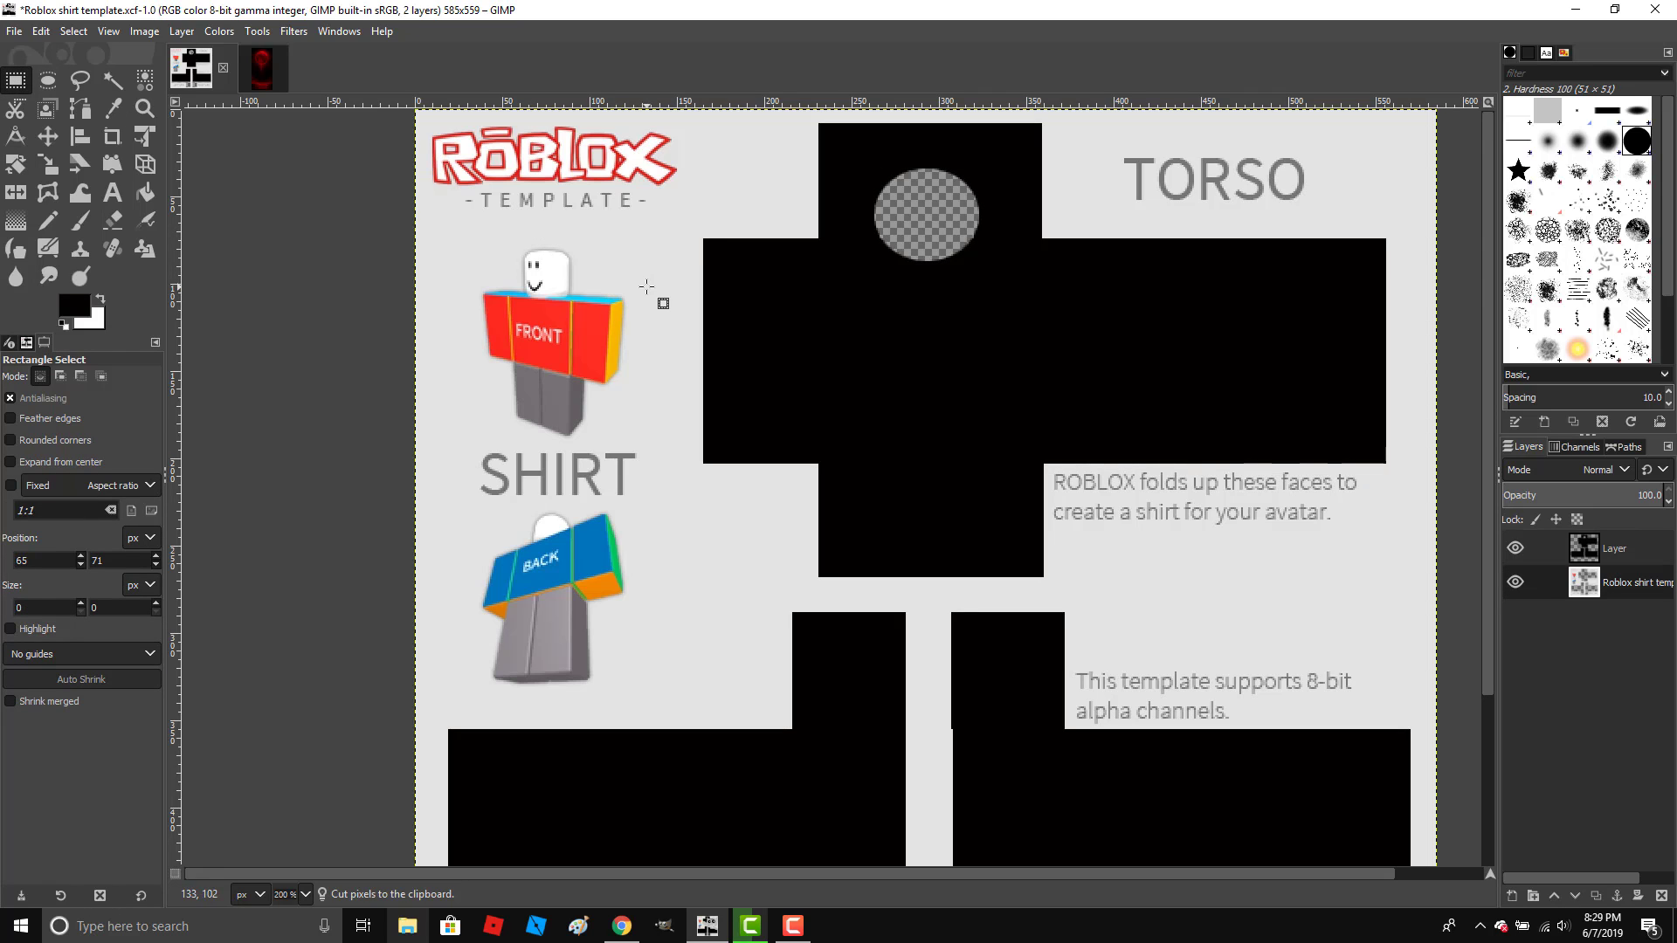
Copy the blood moon picture, add a new transparent 585 × 559 px layer to the shirt template and paste the picture there.
left_click(269, 73)
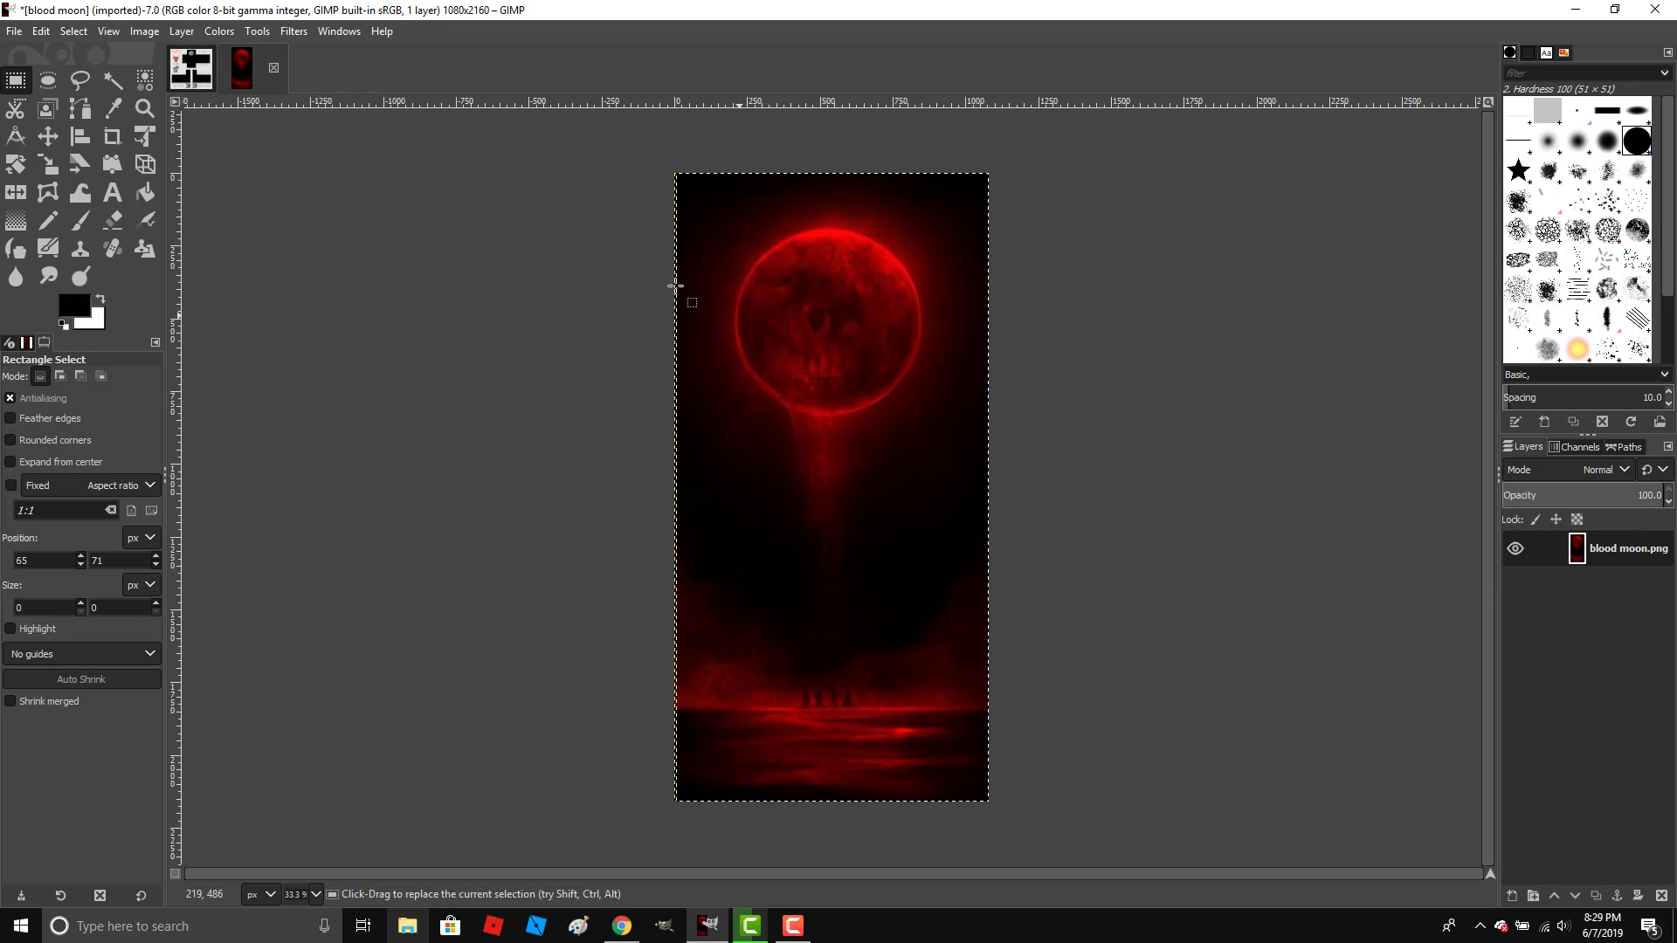
left_click(38, 31)
left_click(80, 148)
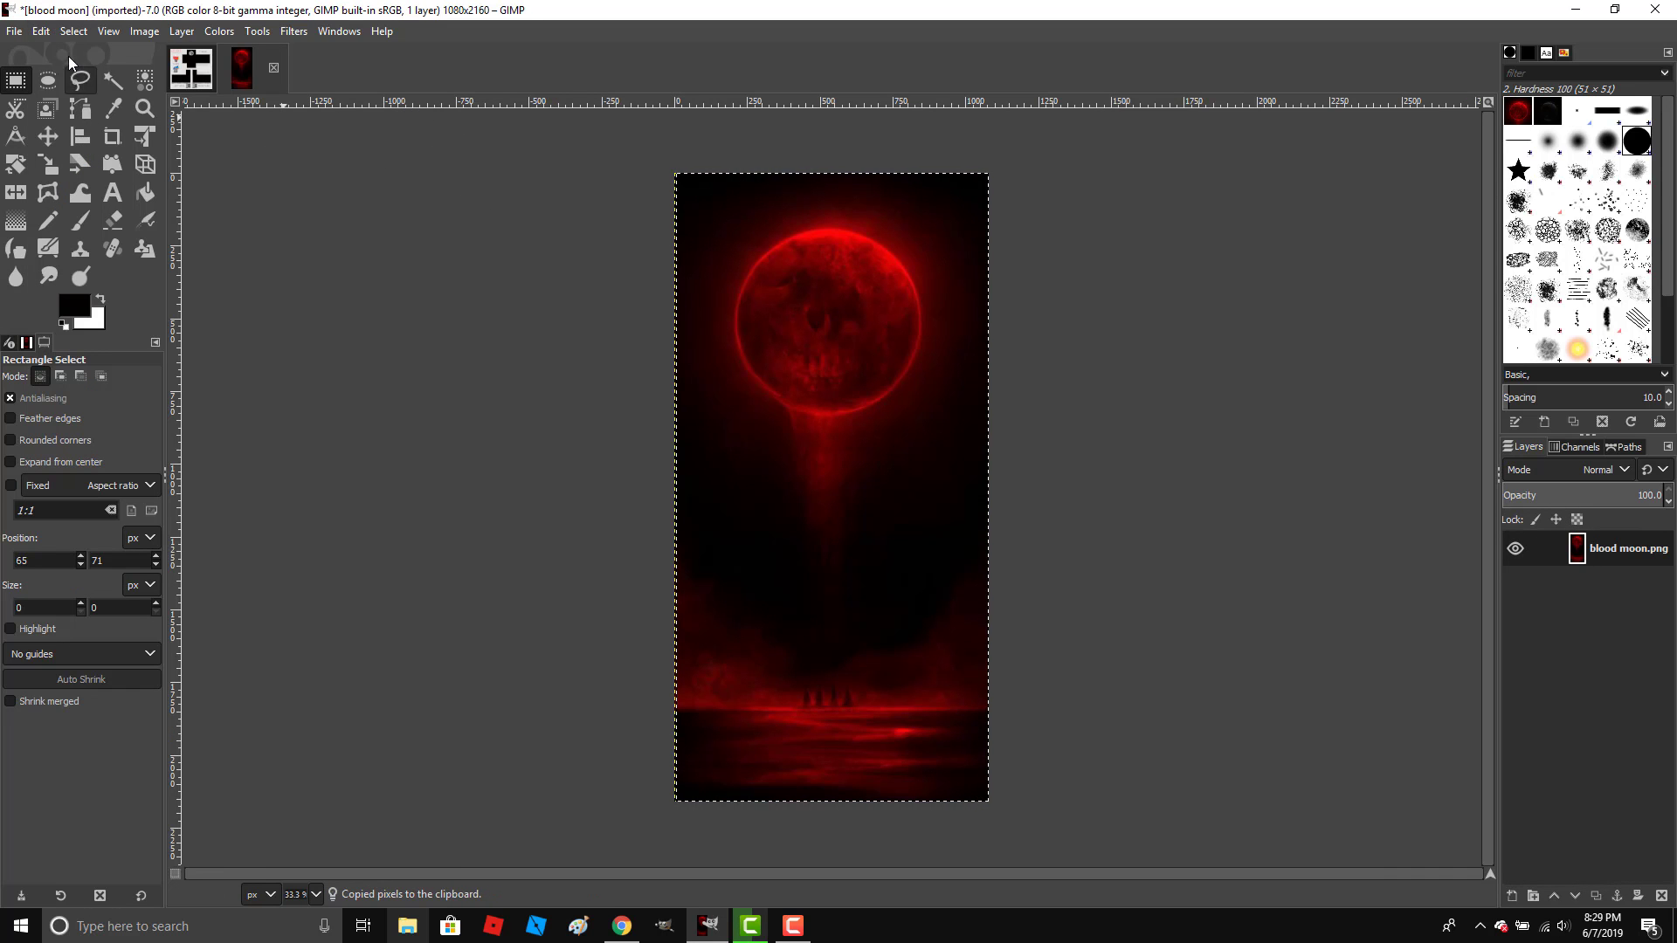
left_click(191, 67)
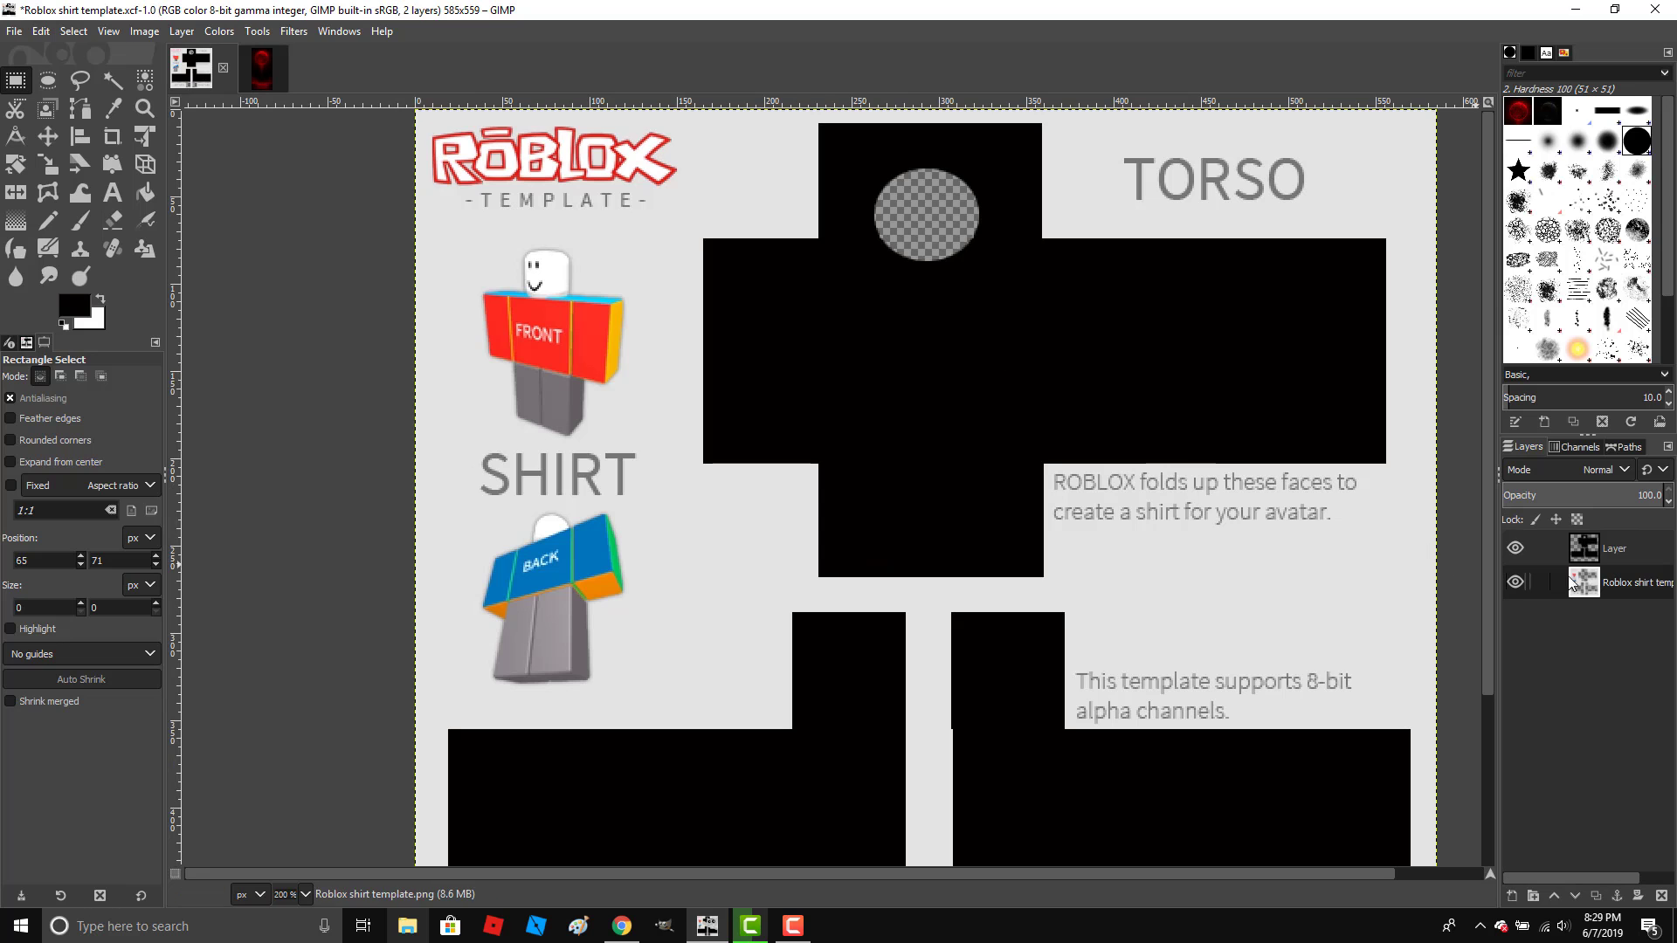
left_click(1512, 895)
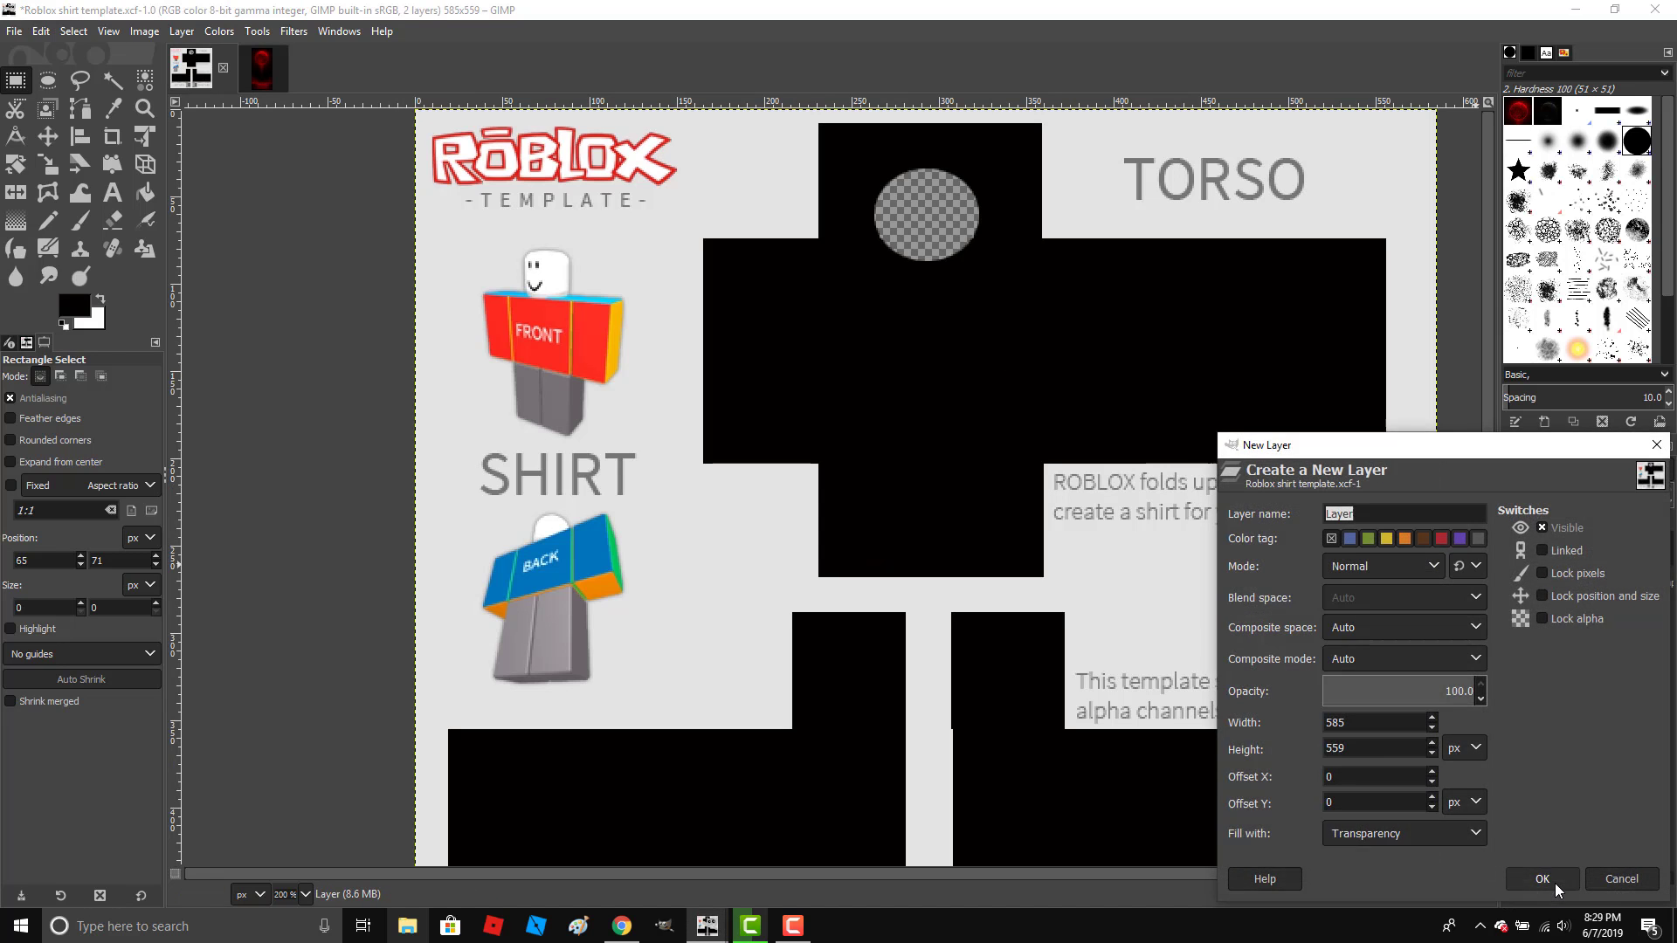
left_click(1555, 882)
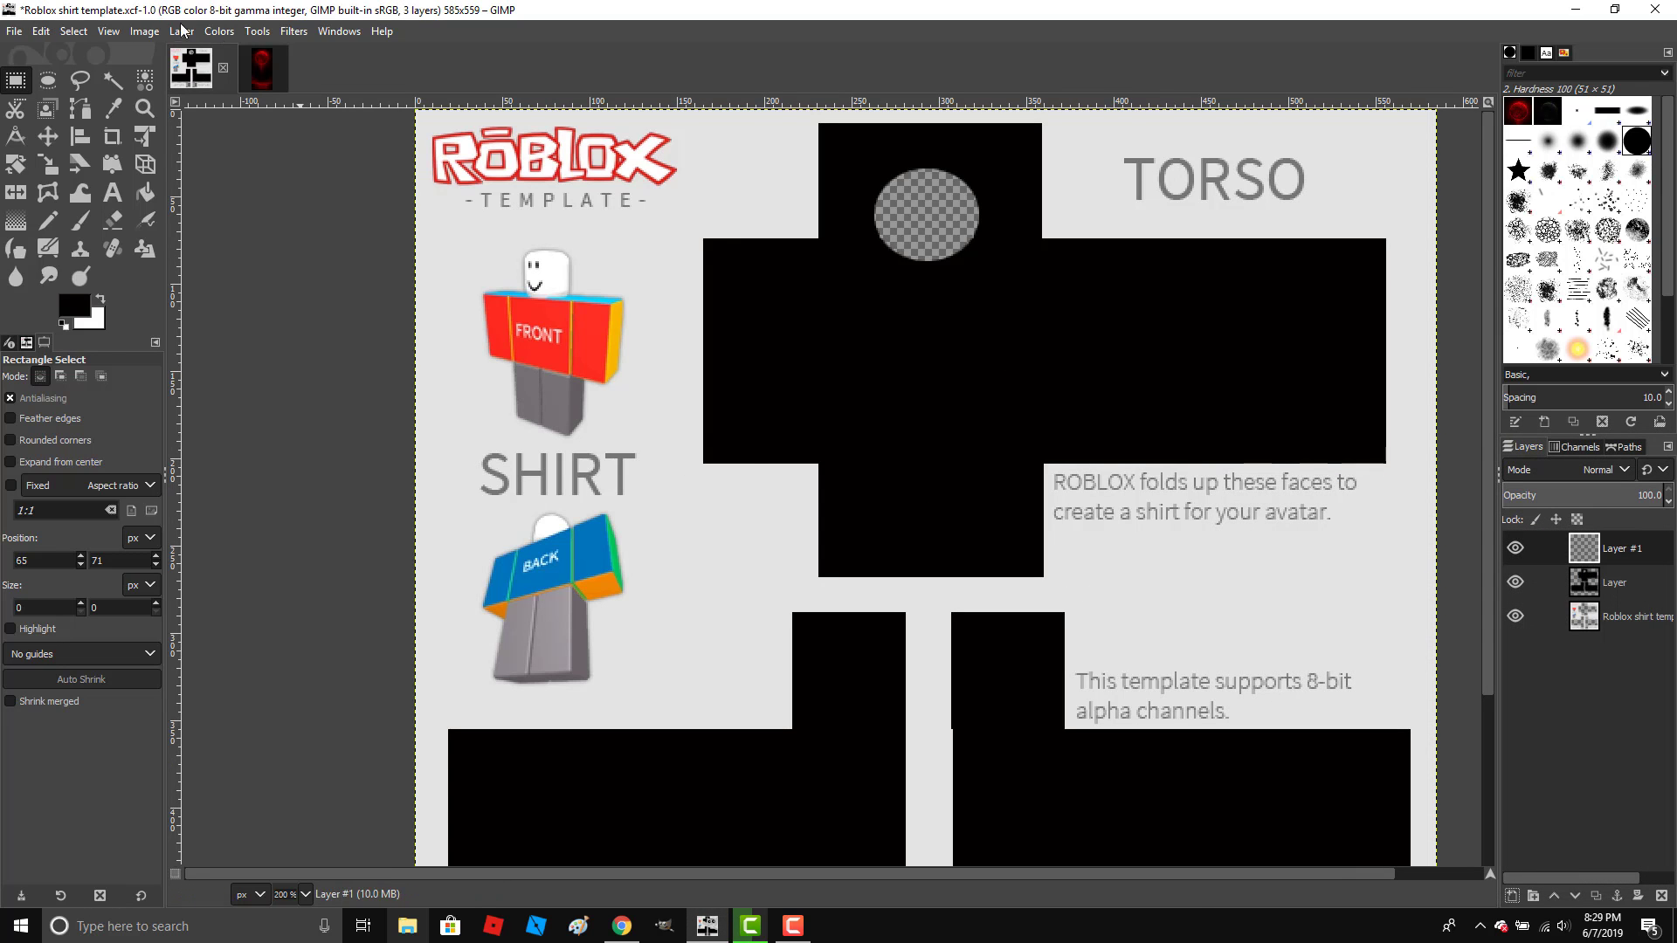
left_click(41, 32)
left_click(61, 185)
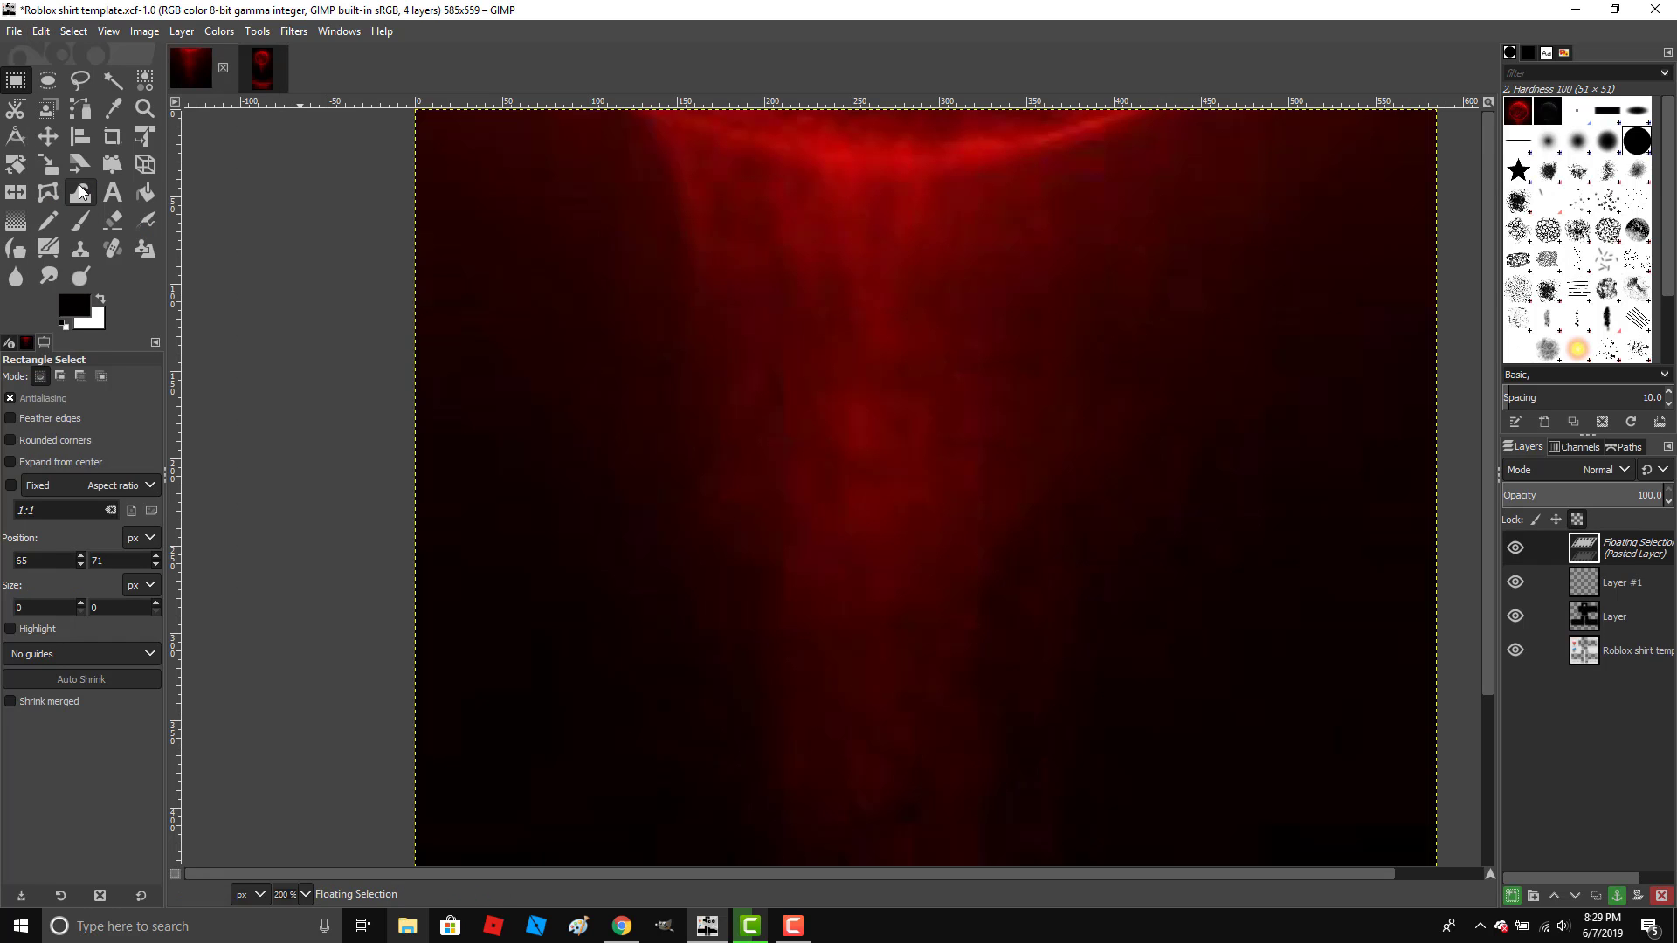
Scale the pasted blood moon picture to about 60 × 93 px and place it on the torso front below the neck hole.
left_click(48, 163)
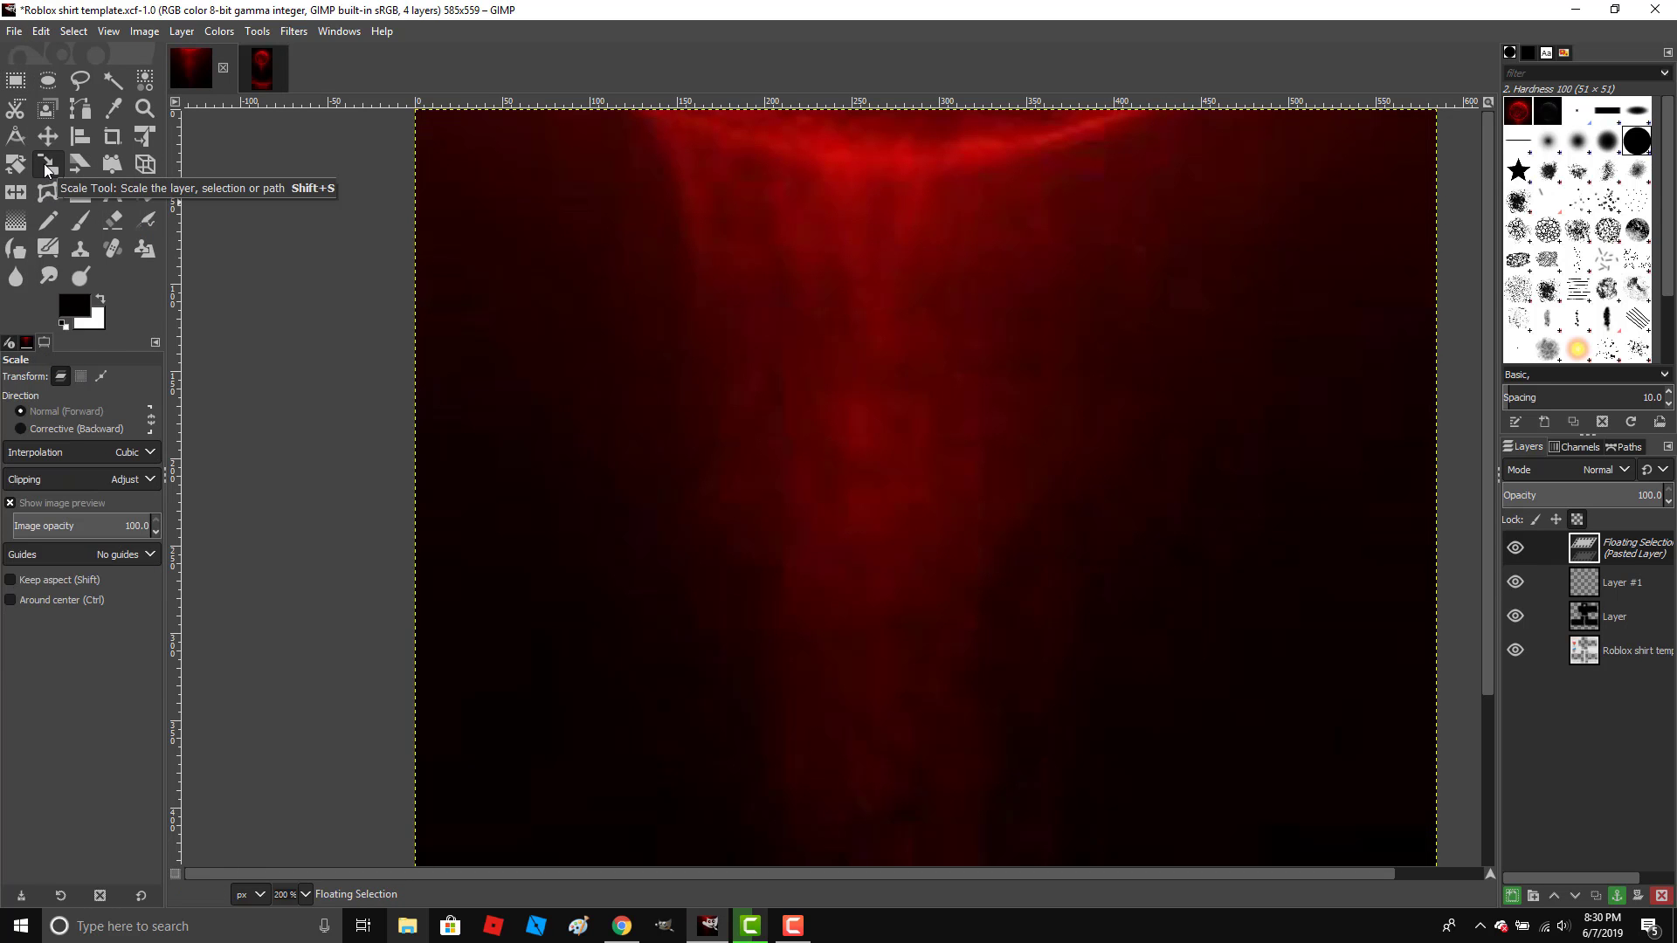
left_click(581, 262)
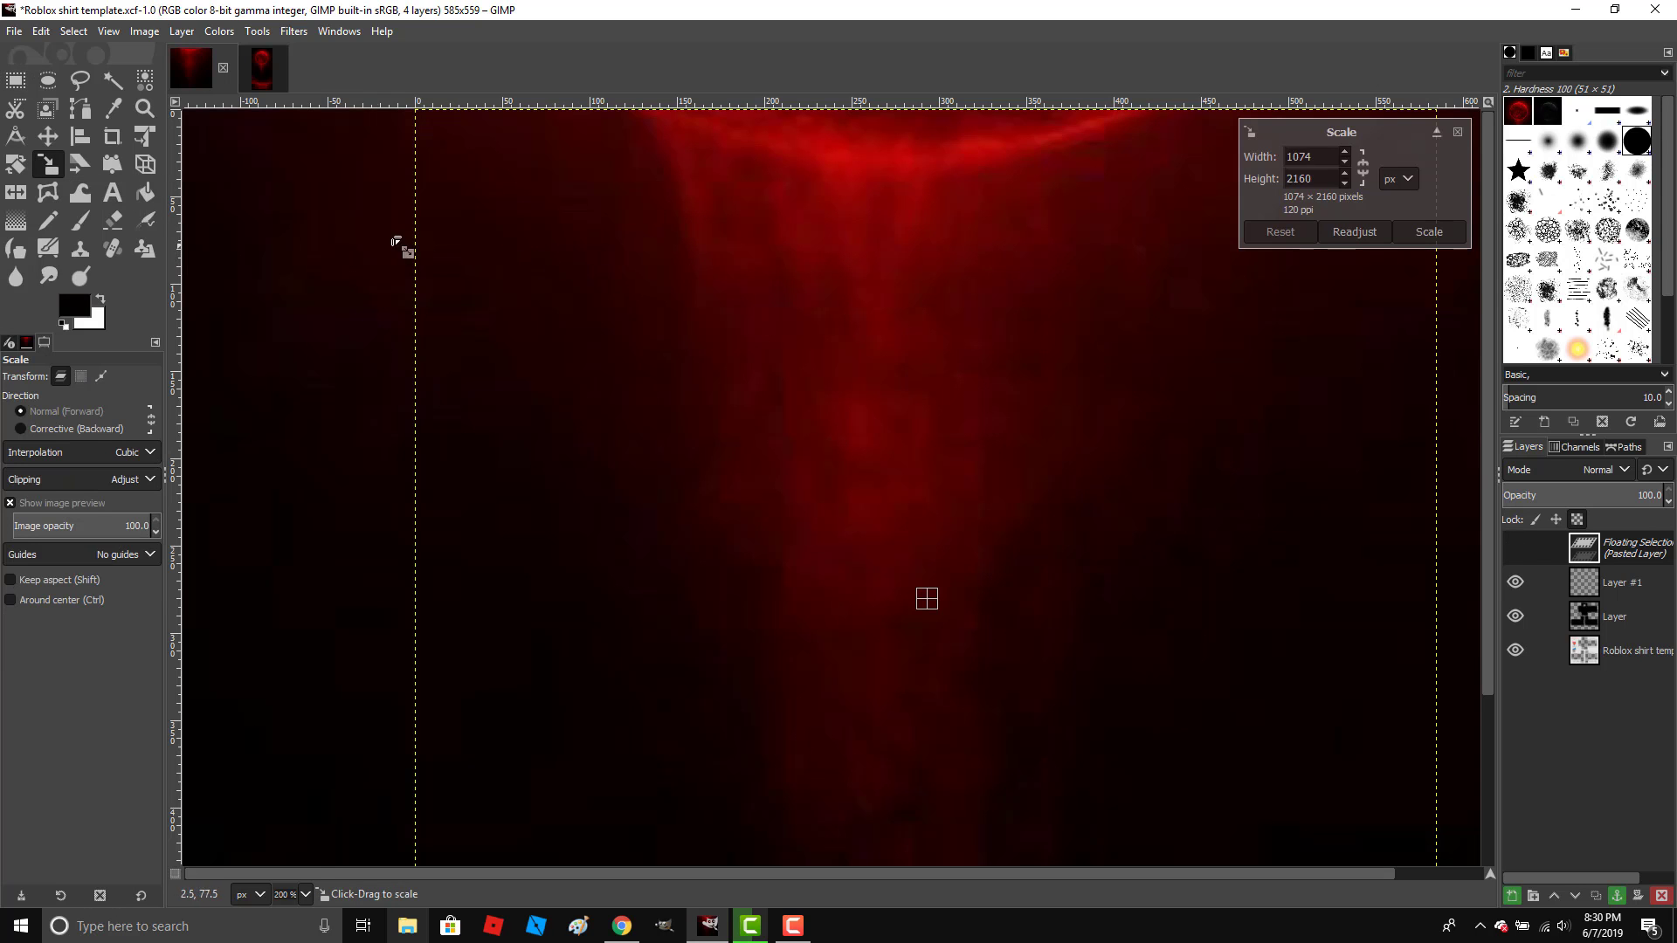
left_click_drag(354, 221, 929, 361)
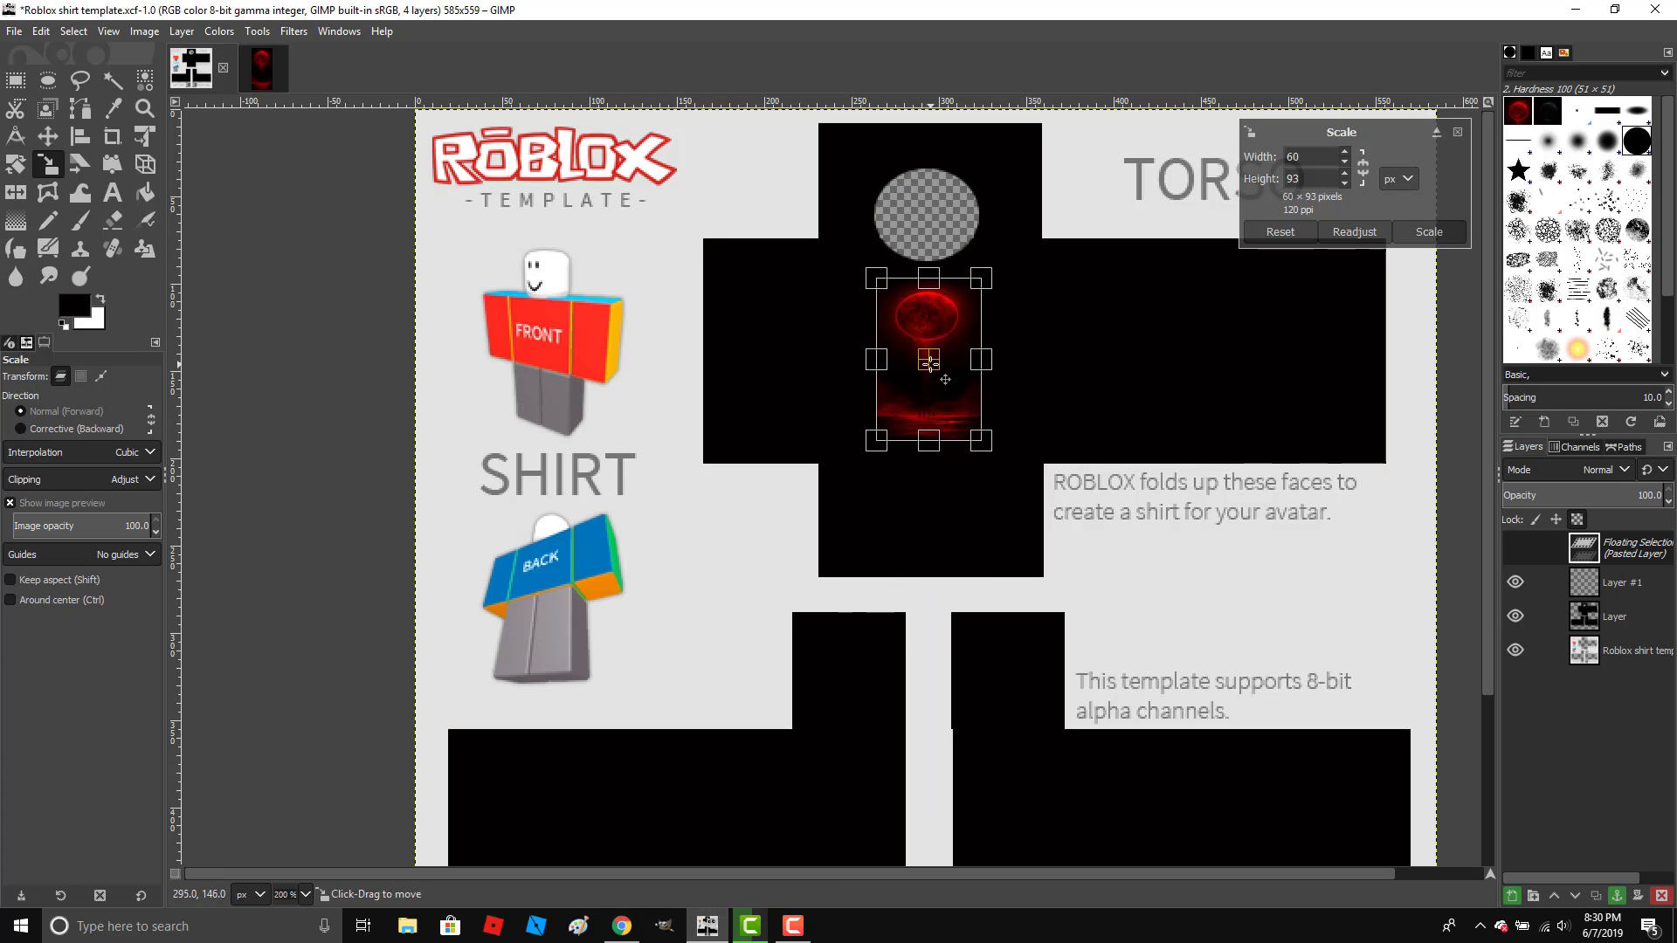
left_click(14, 83)
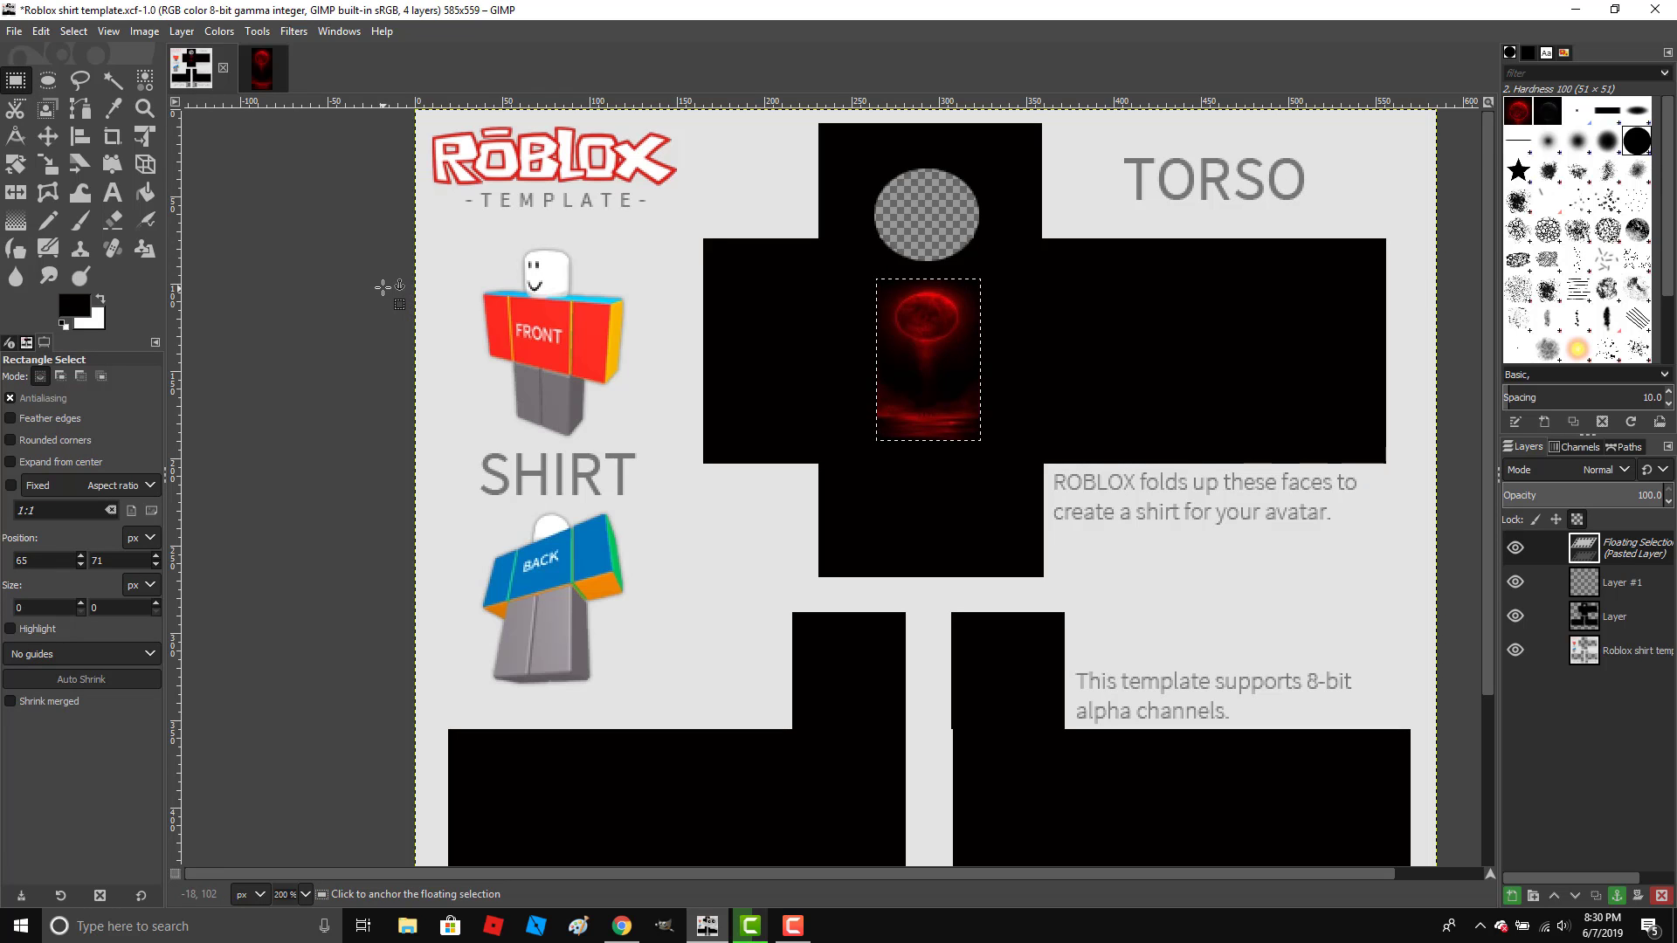
In the blood moon image, scale the picture down to about 234 × 444 px towards its bottom-right corner.
left_click(262, 68)
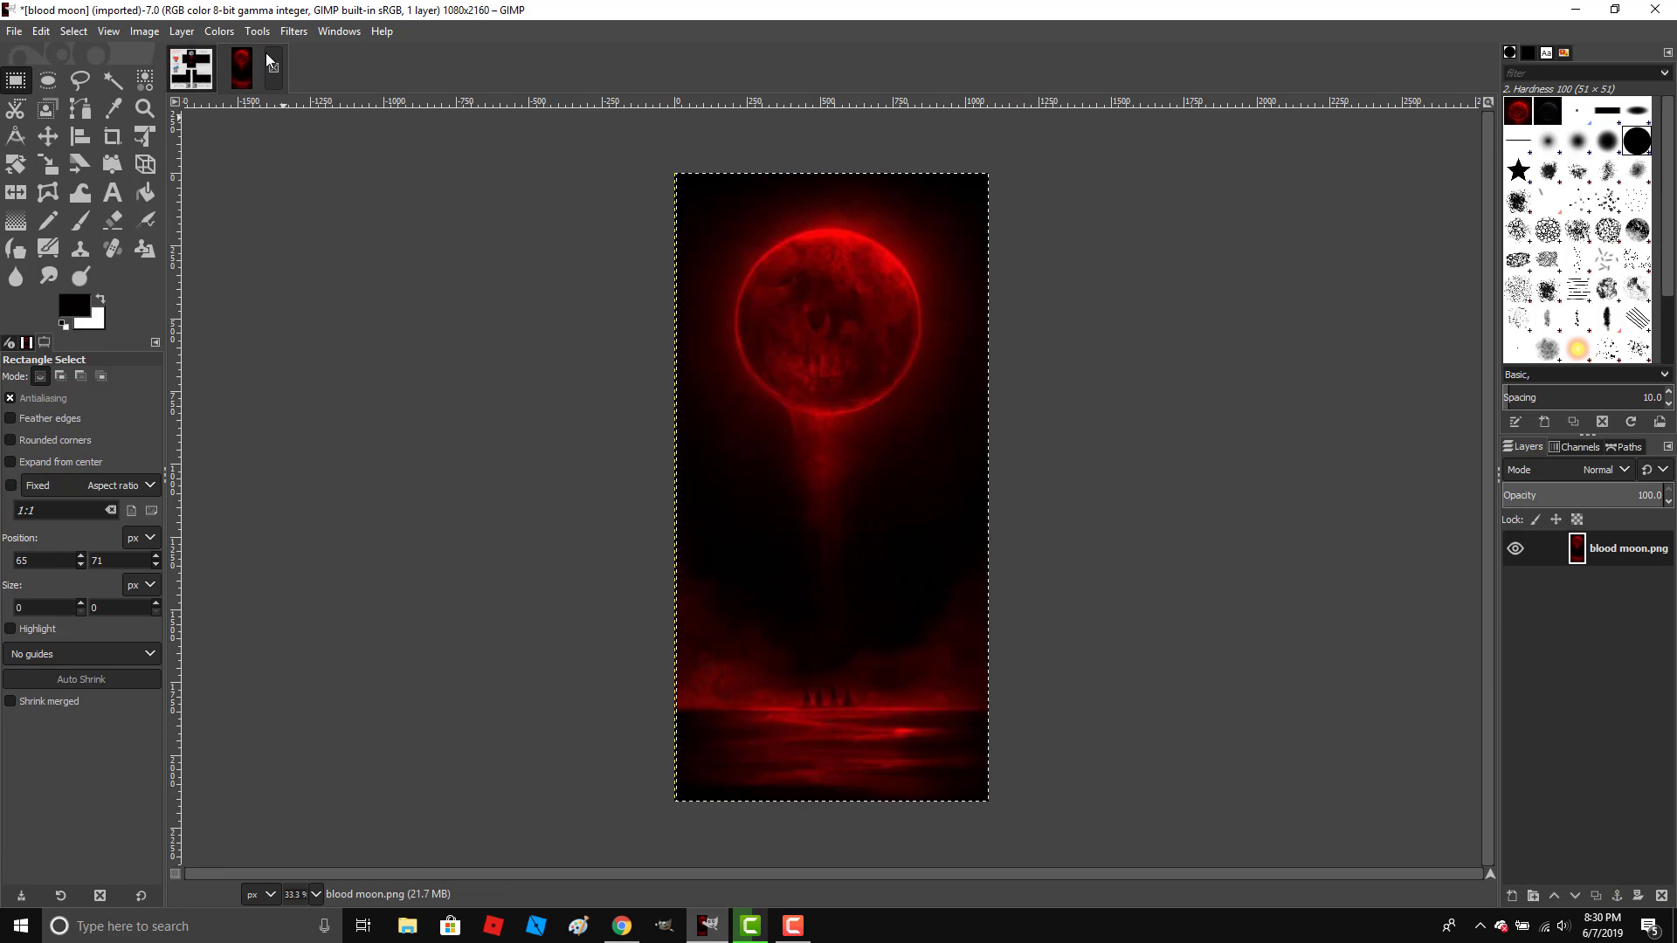
left_click(51, 158)
left_click(759, 291)
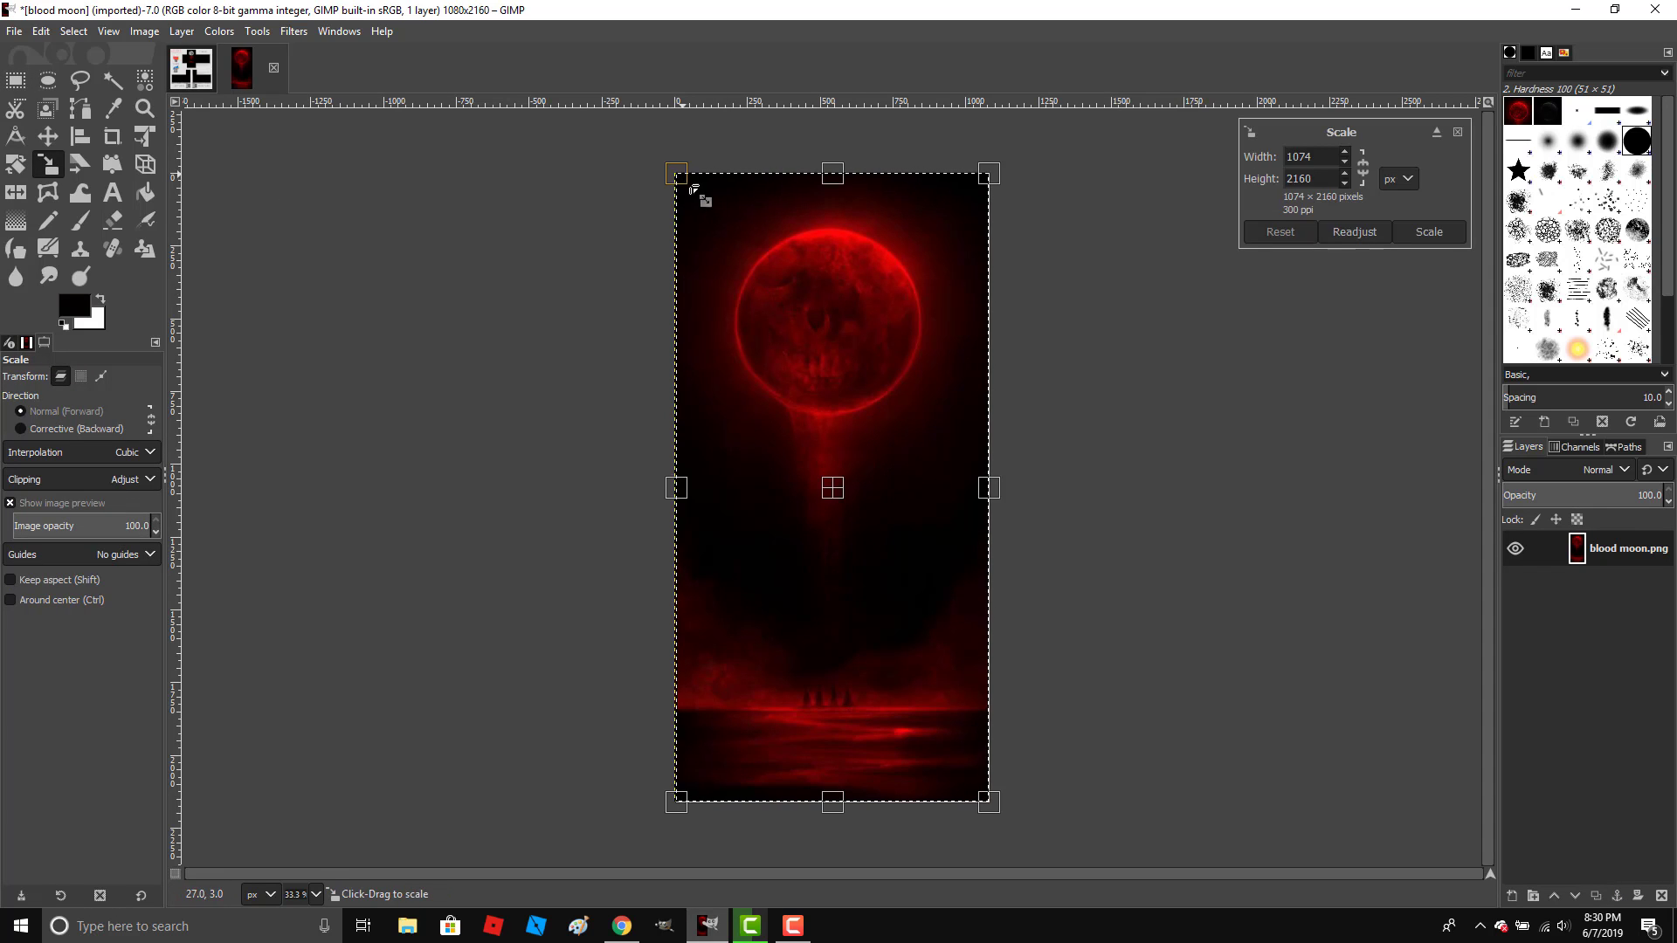
left_click_drag(695, 189, 927, 678)
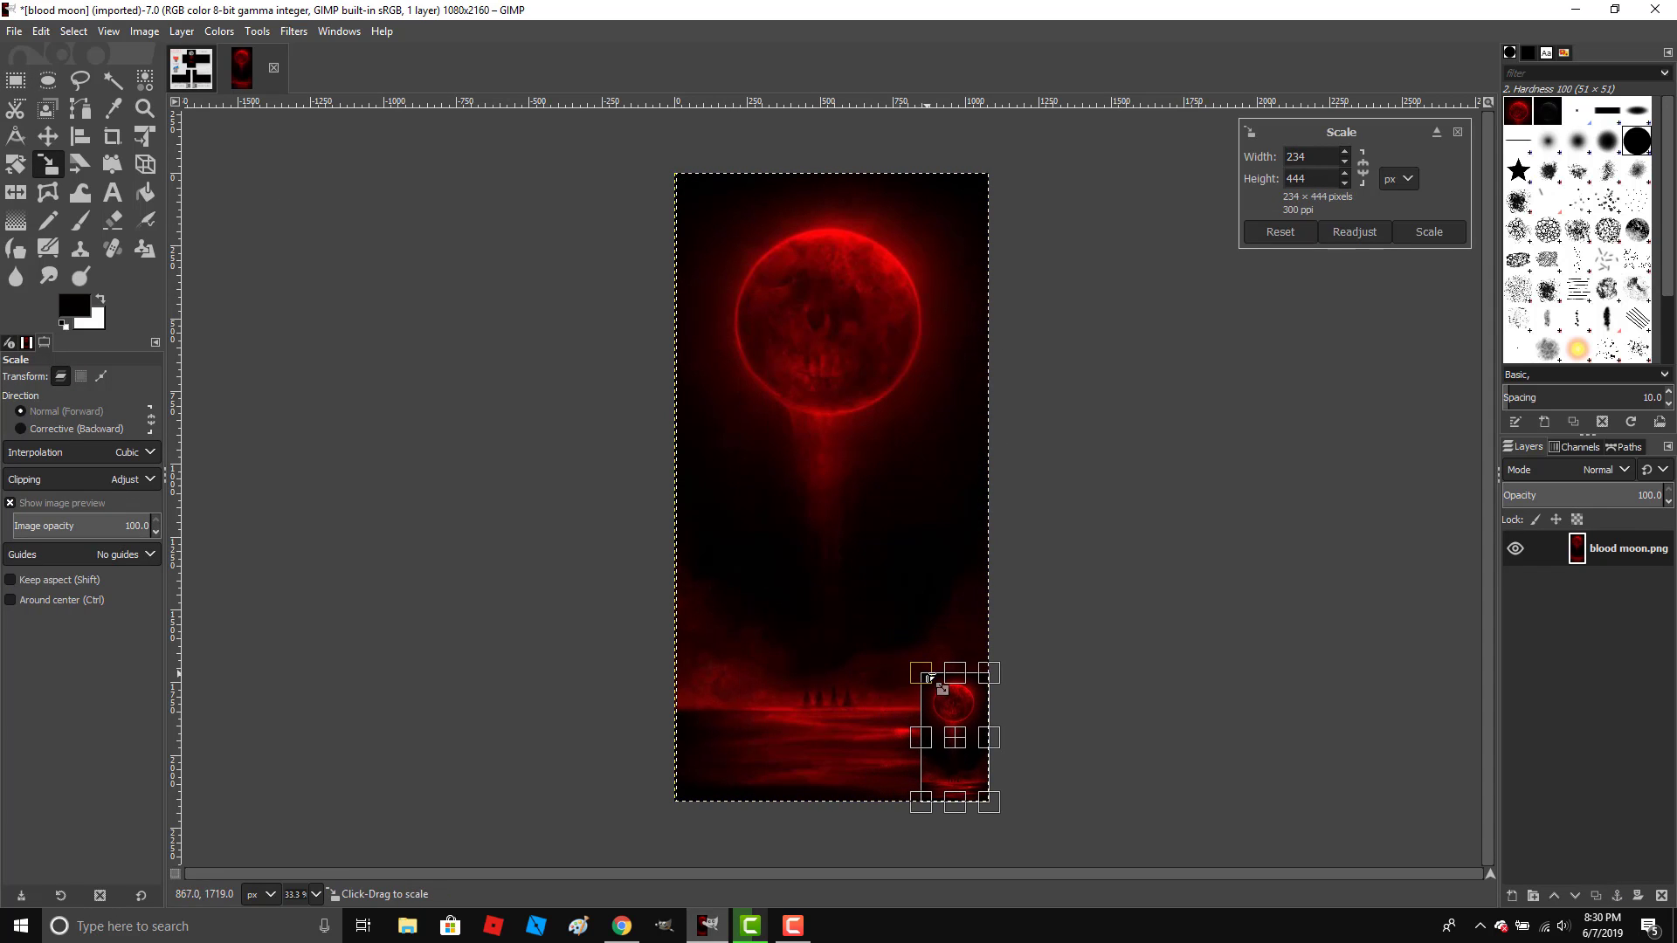
left_click(15, 80)
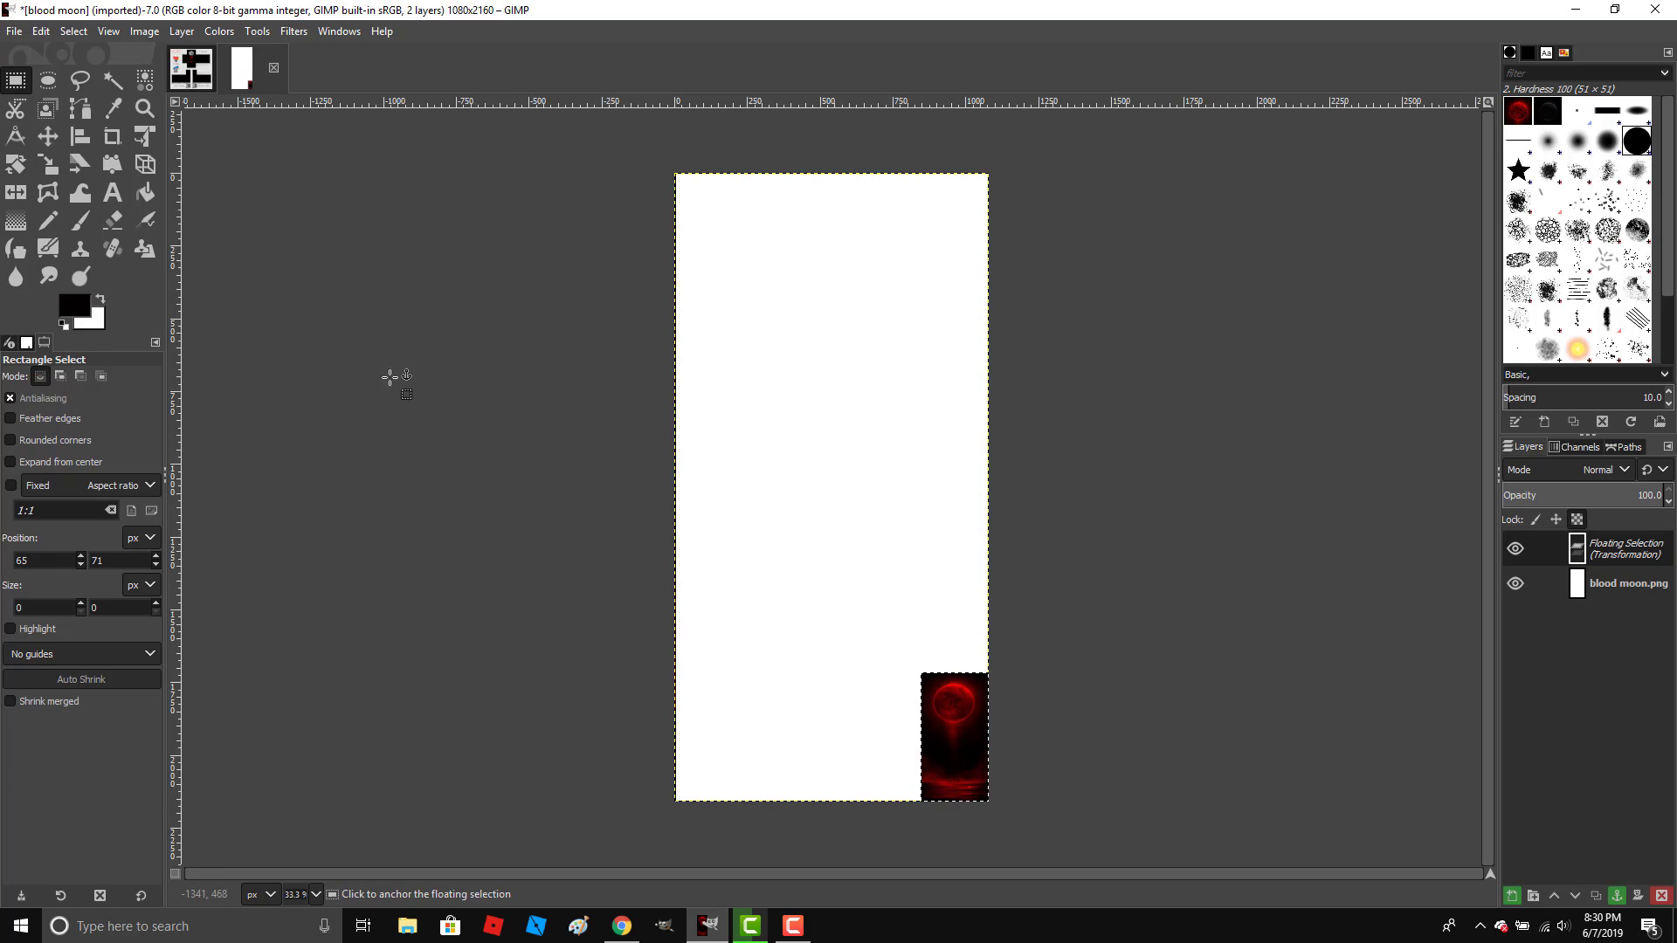
Return to the shirt template image and anchor the floating blood moon picture onto its layer.
left_click(194, 65)
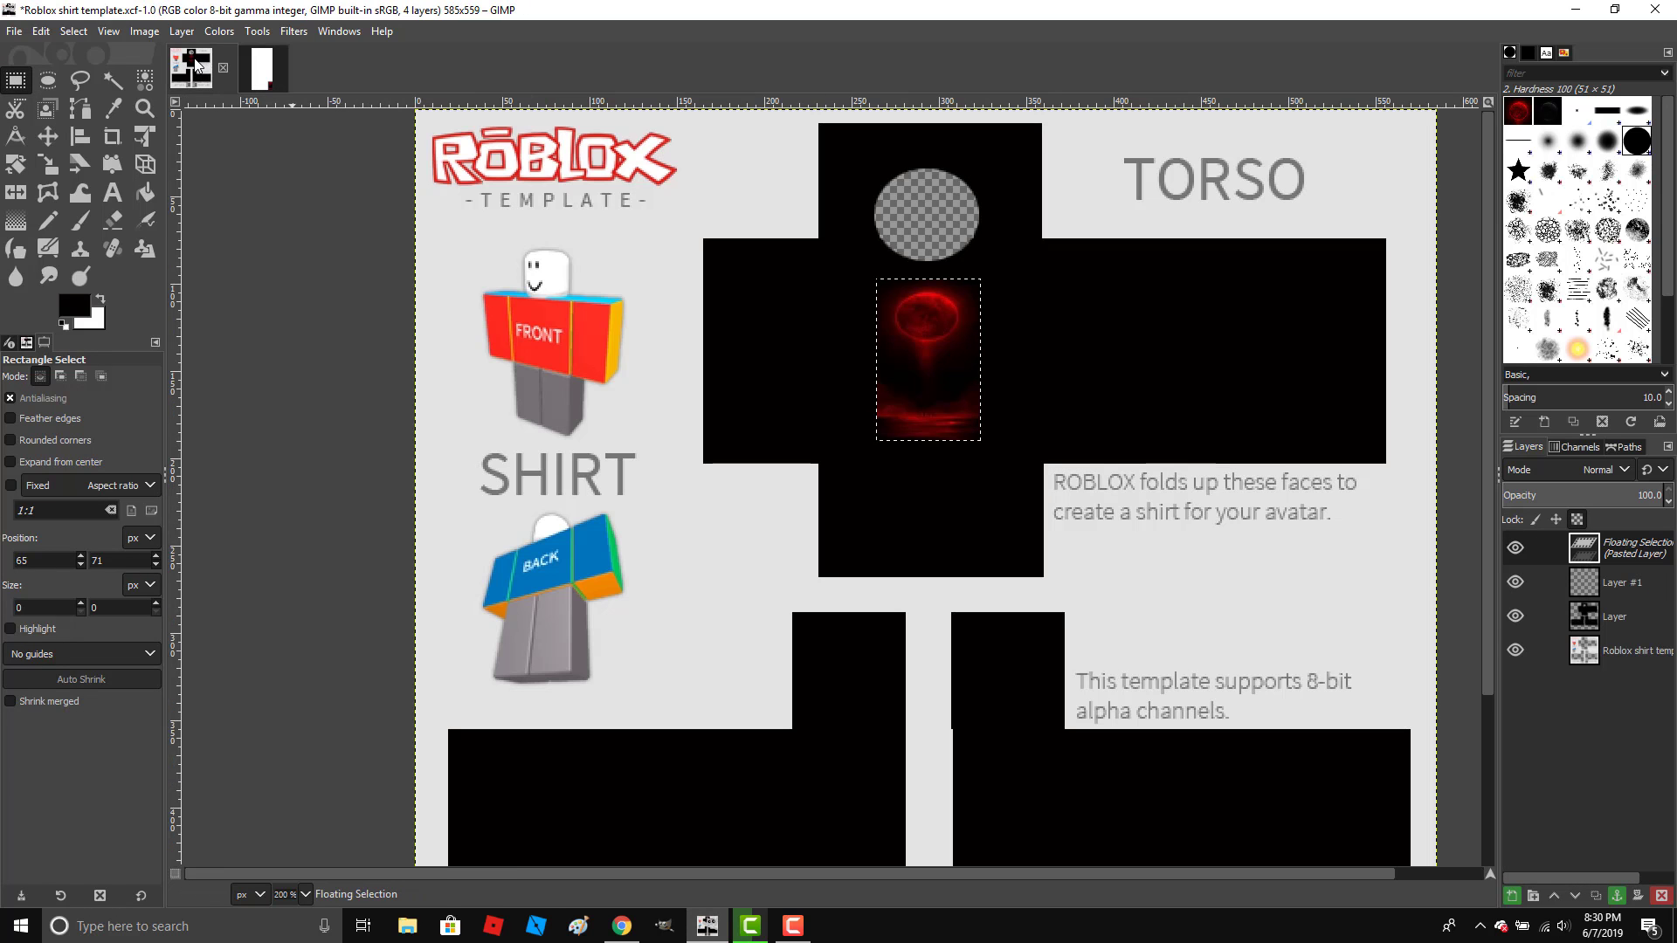
left_click(706, 308)
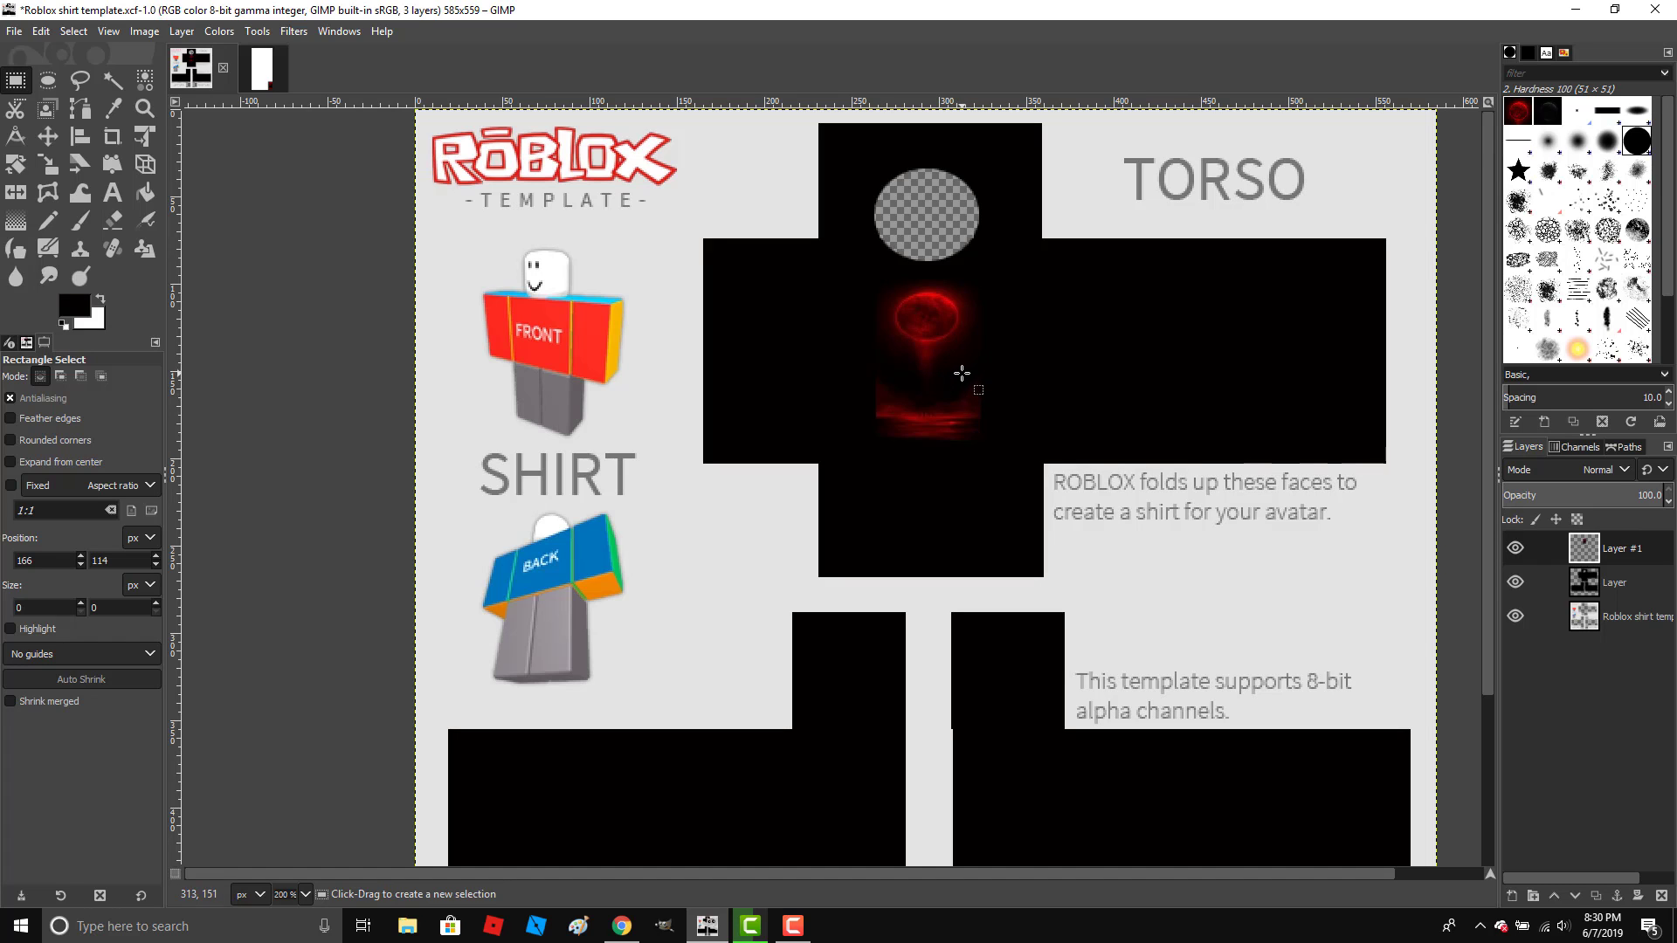
Select a strip about 263 × 9 px along the bottom of the left arm and fill it with dark red sampled from the artwork.
scroll(961, 372, "down", 3)
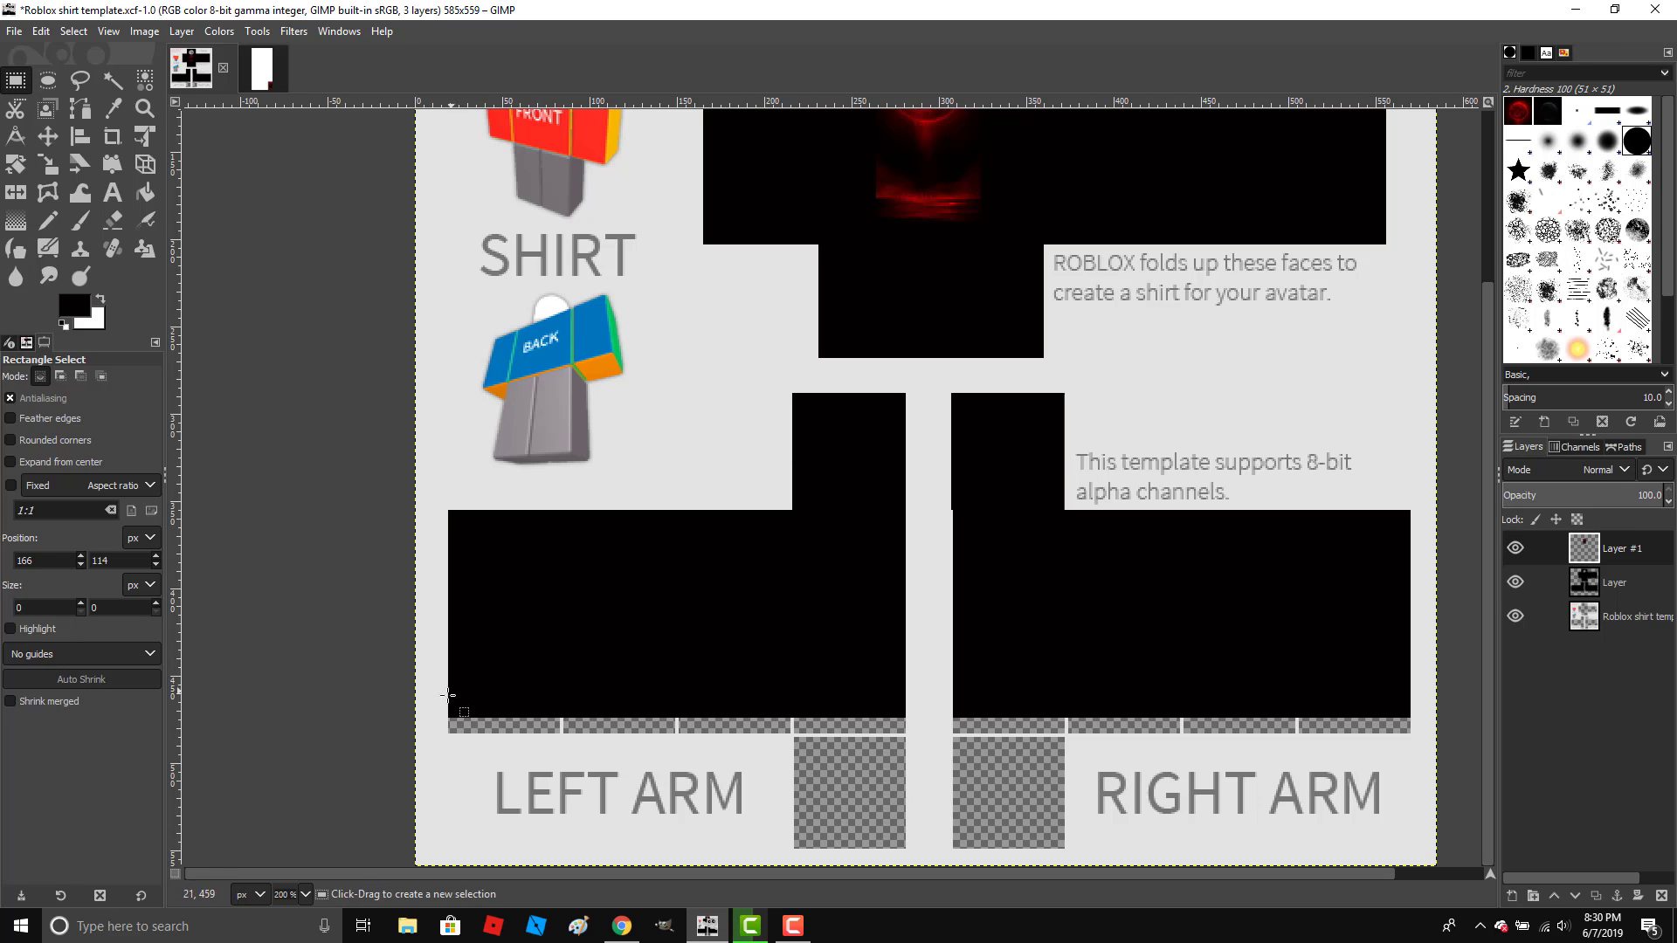
left_click_drag(447, 705, 905, 721)
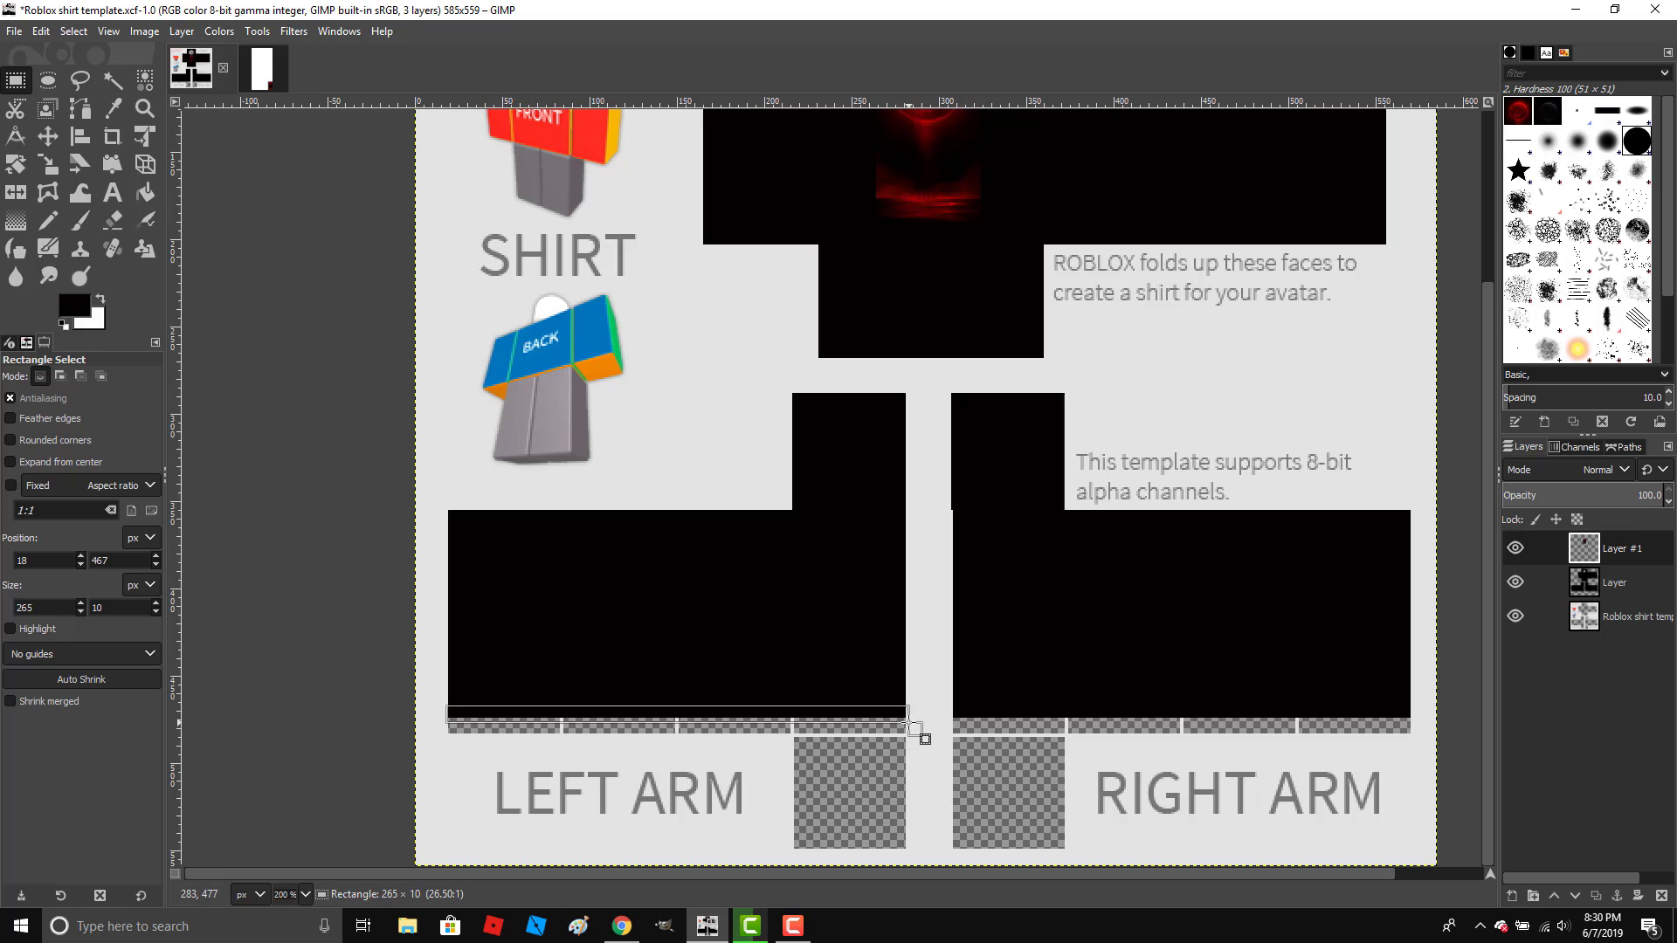
left_click_drag(908, 723, 908, 723)
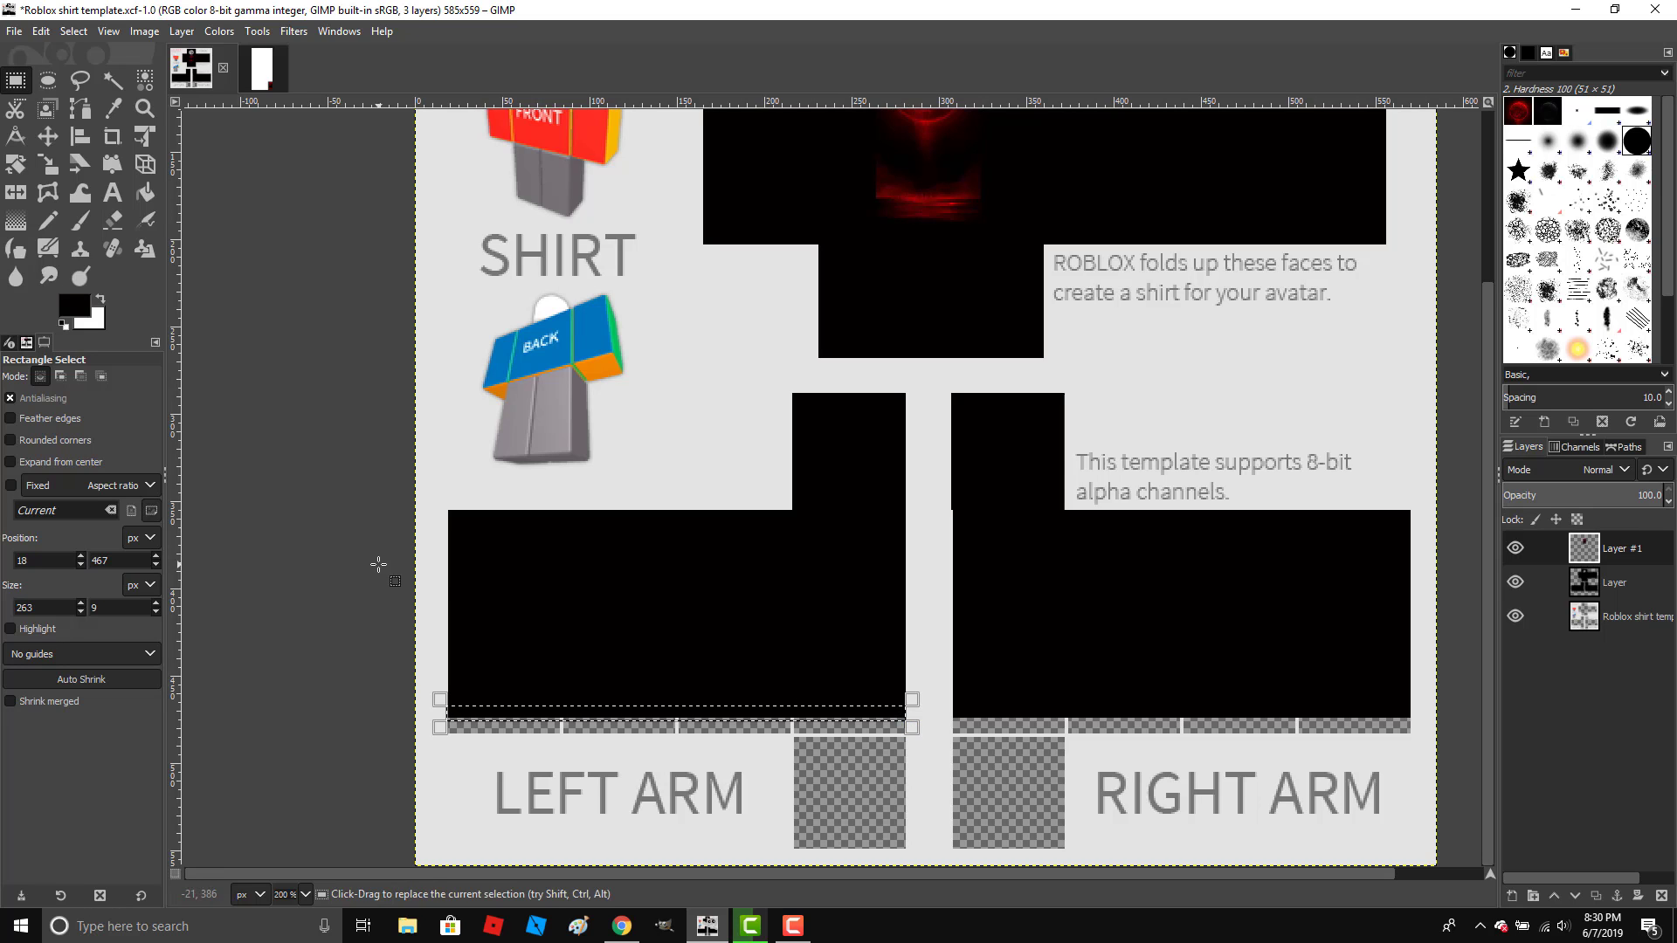
left_click(74, 305)
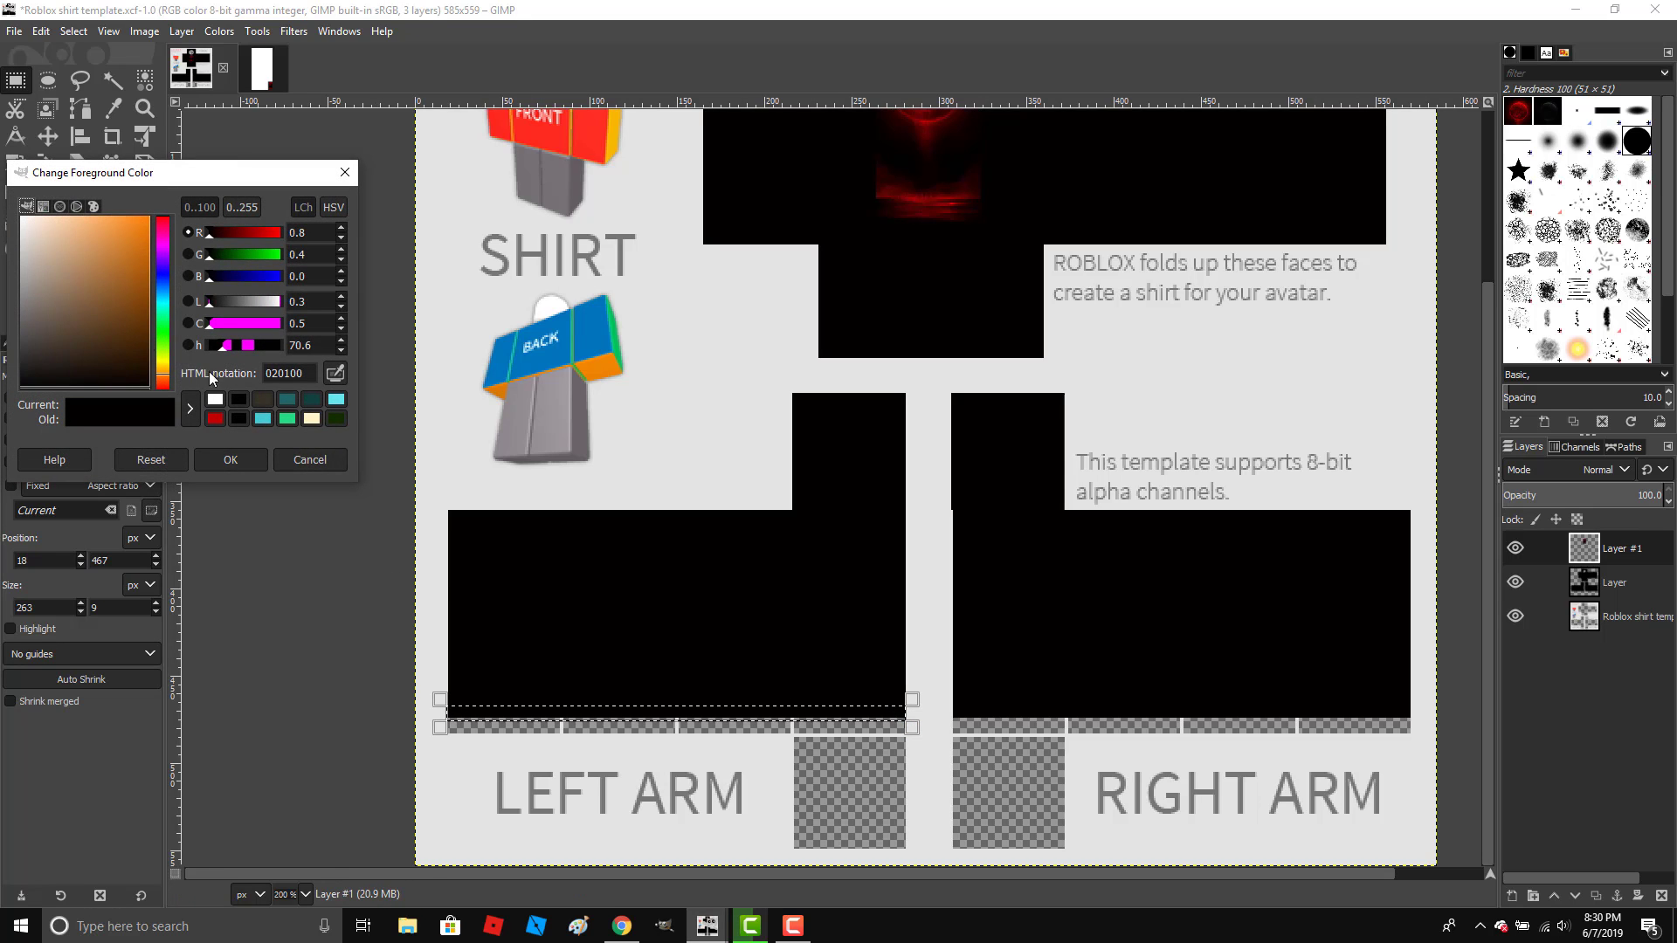
left_click(263, 464)
left_click(113, 108)
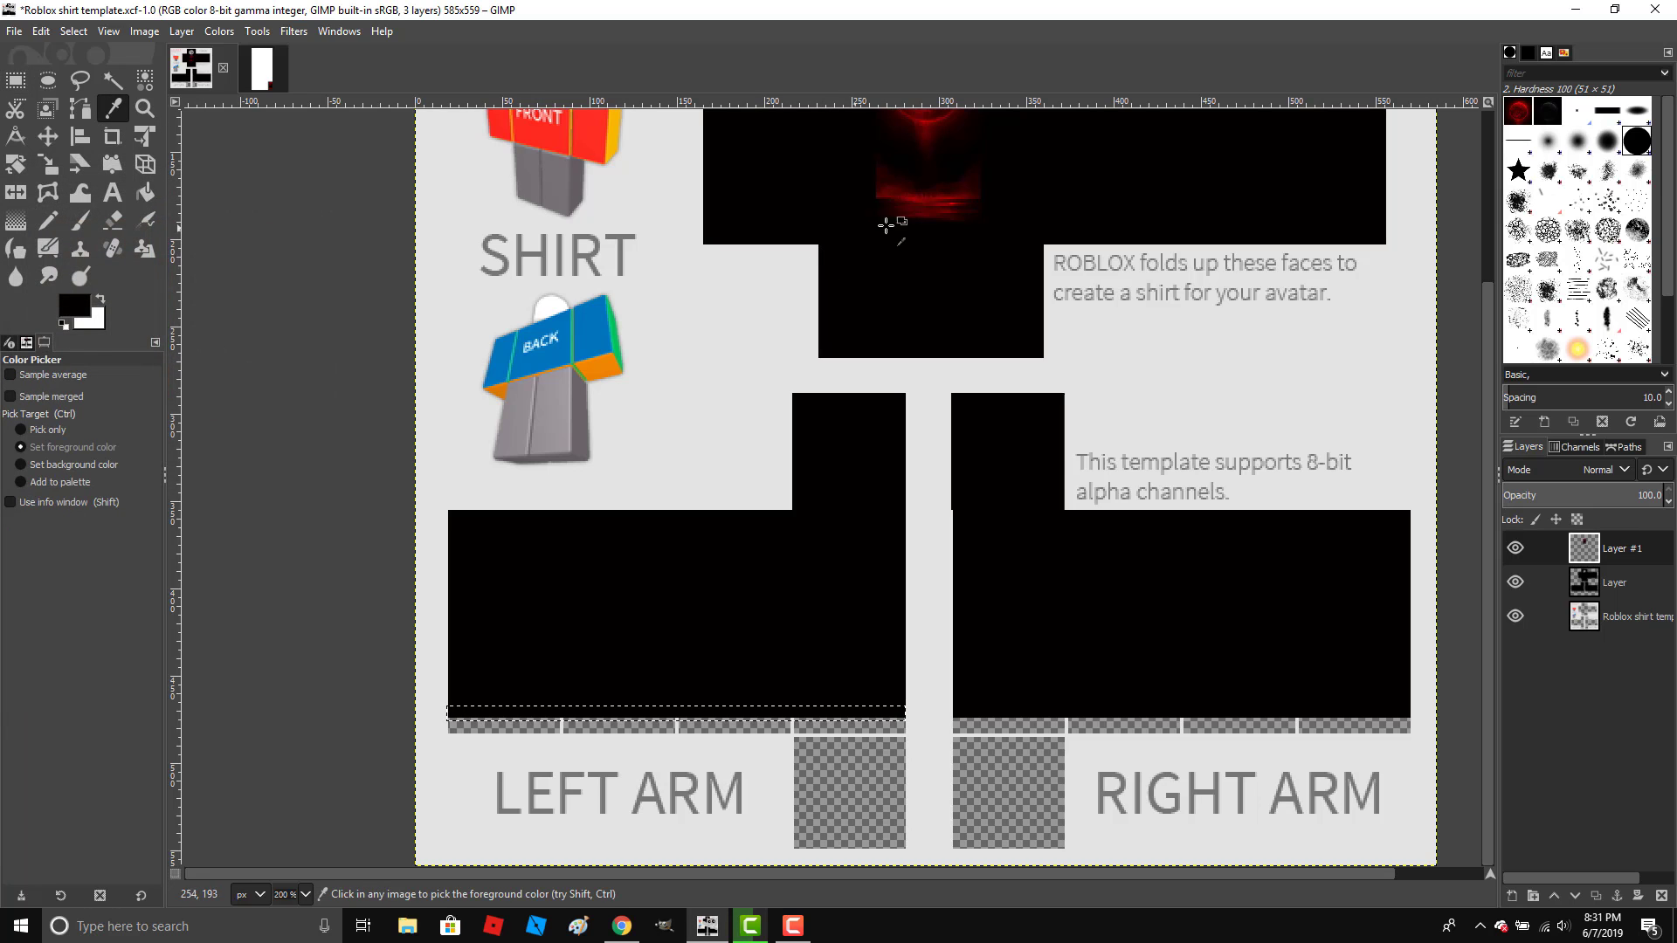
left_click(920, 199)
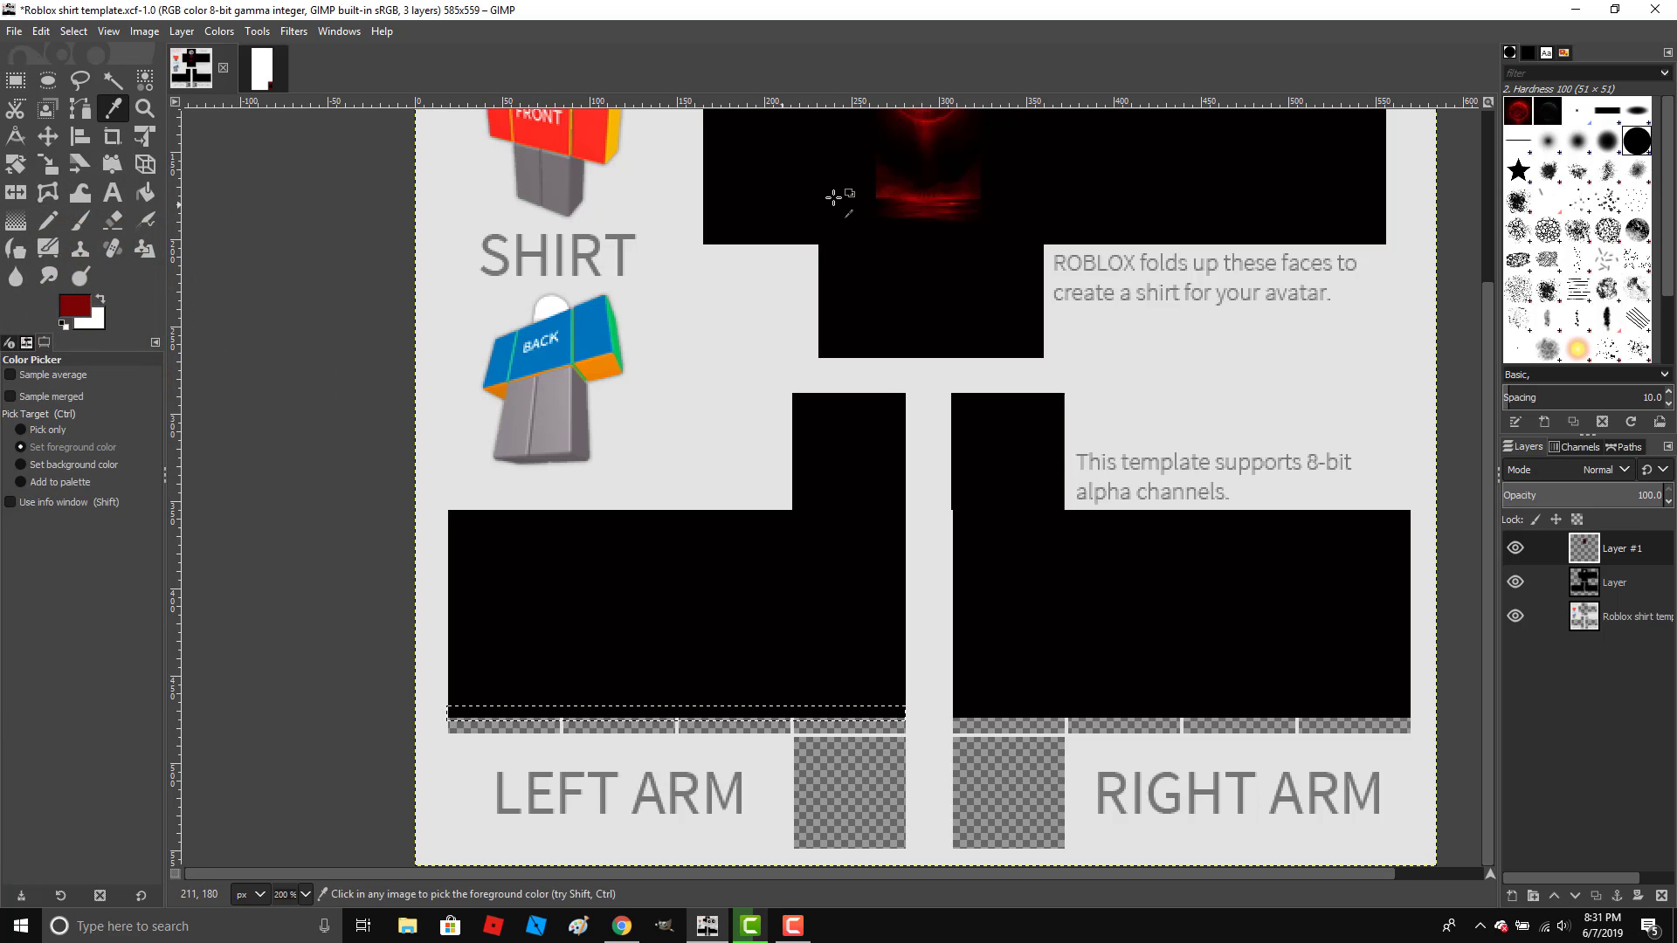
left_click(84, 221)
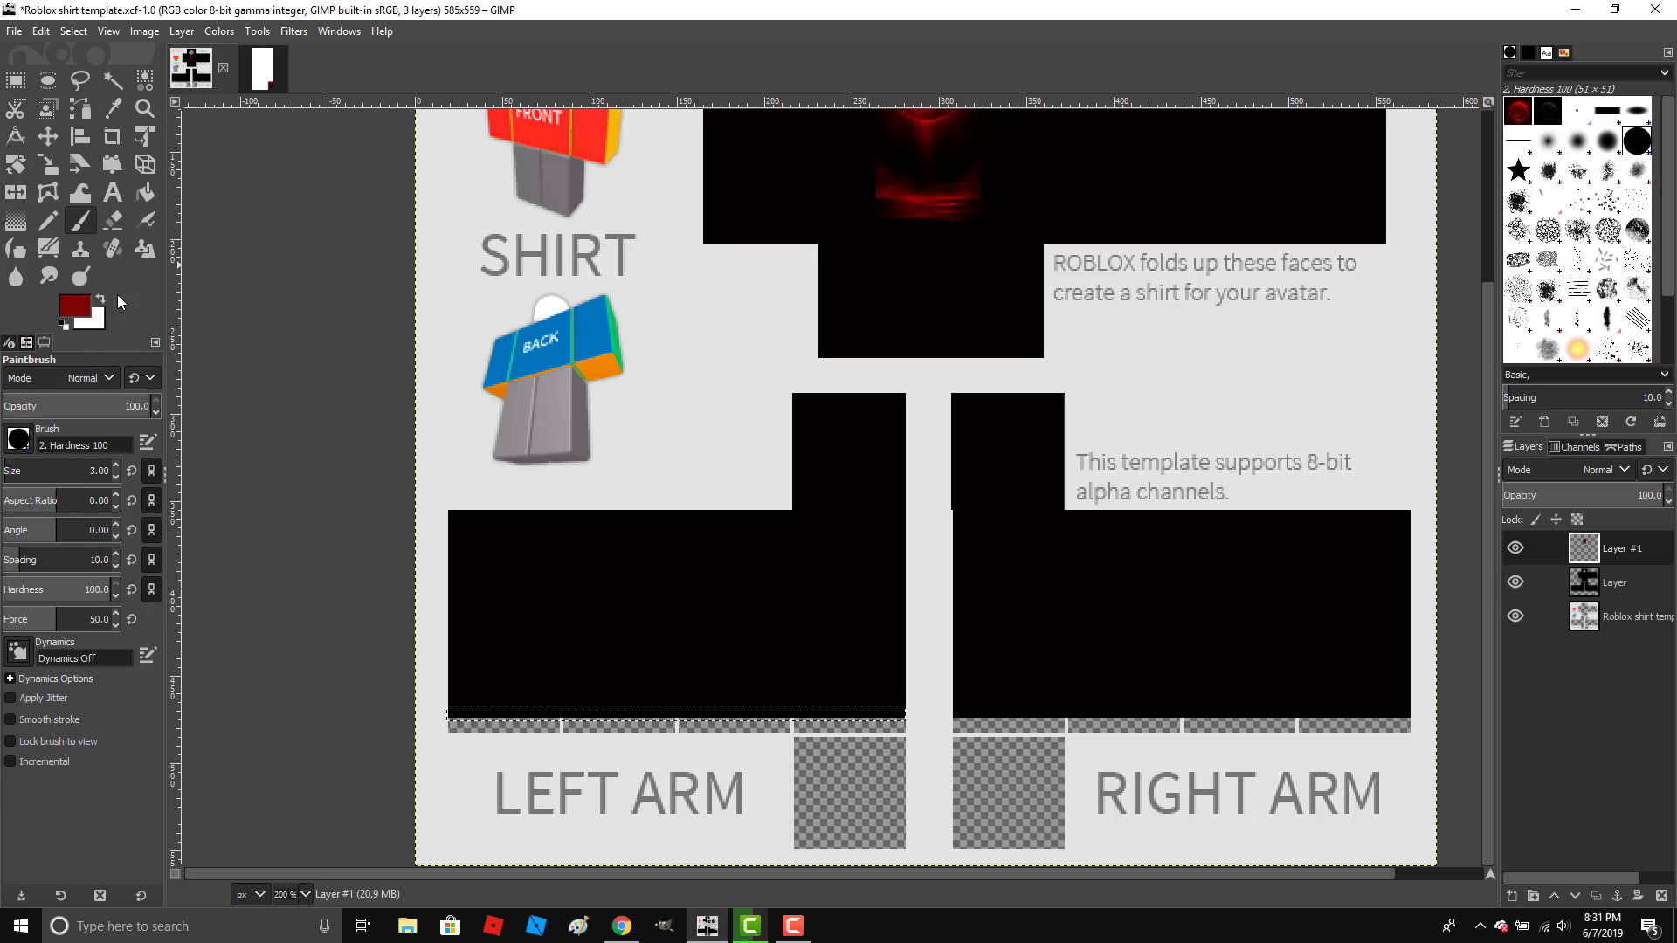
left_click(145, 192)
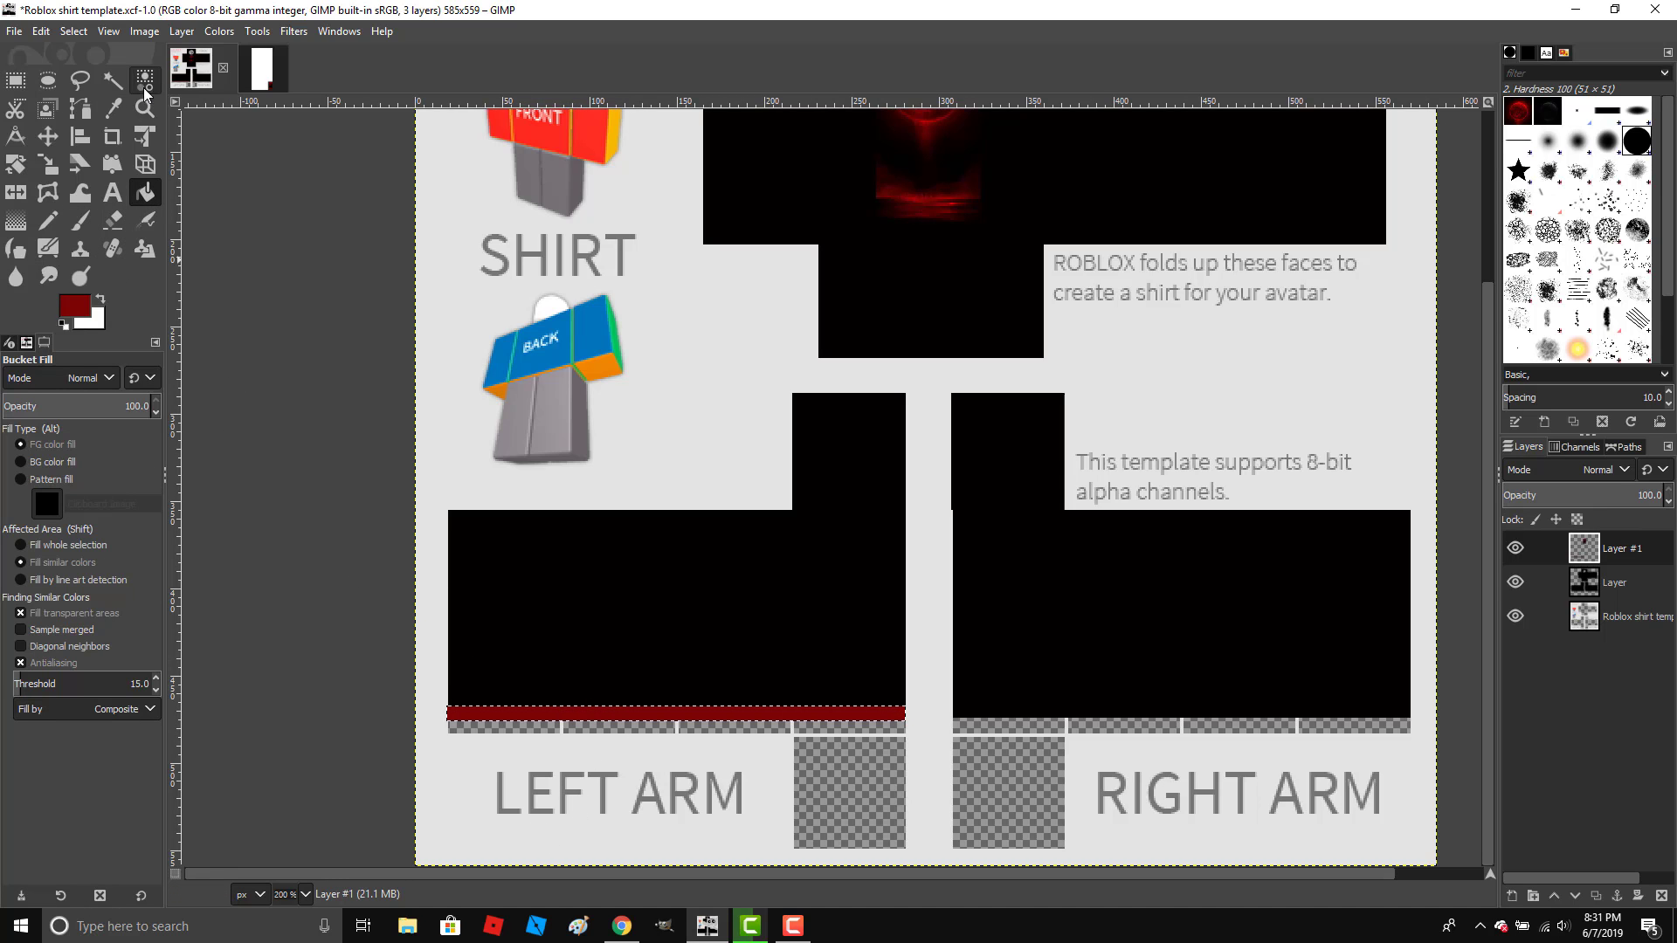
Copy the dark red strip, paste it, place the copy along the bottom of the right arm and anchor it.
left_click(41, 31)
left_click(66, 149)
left_click(41, 32)
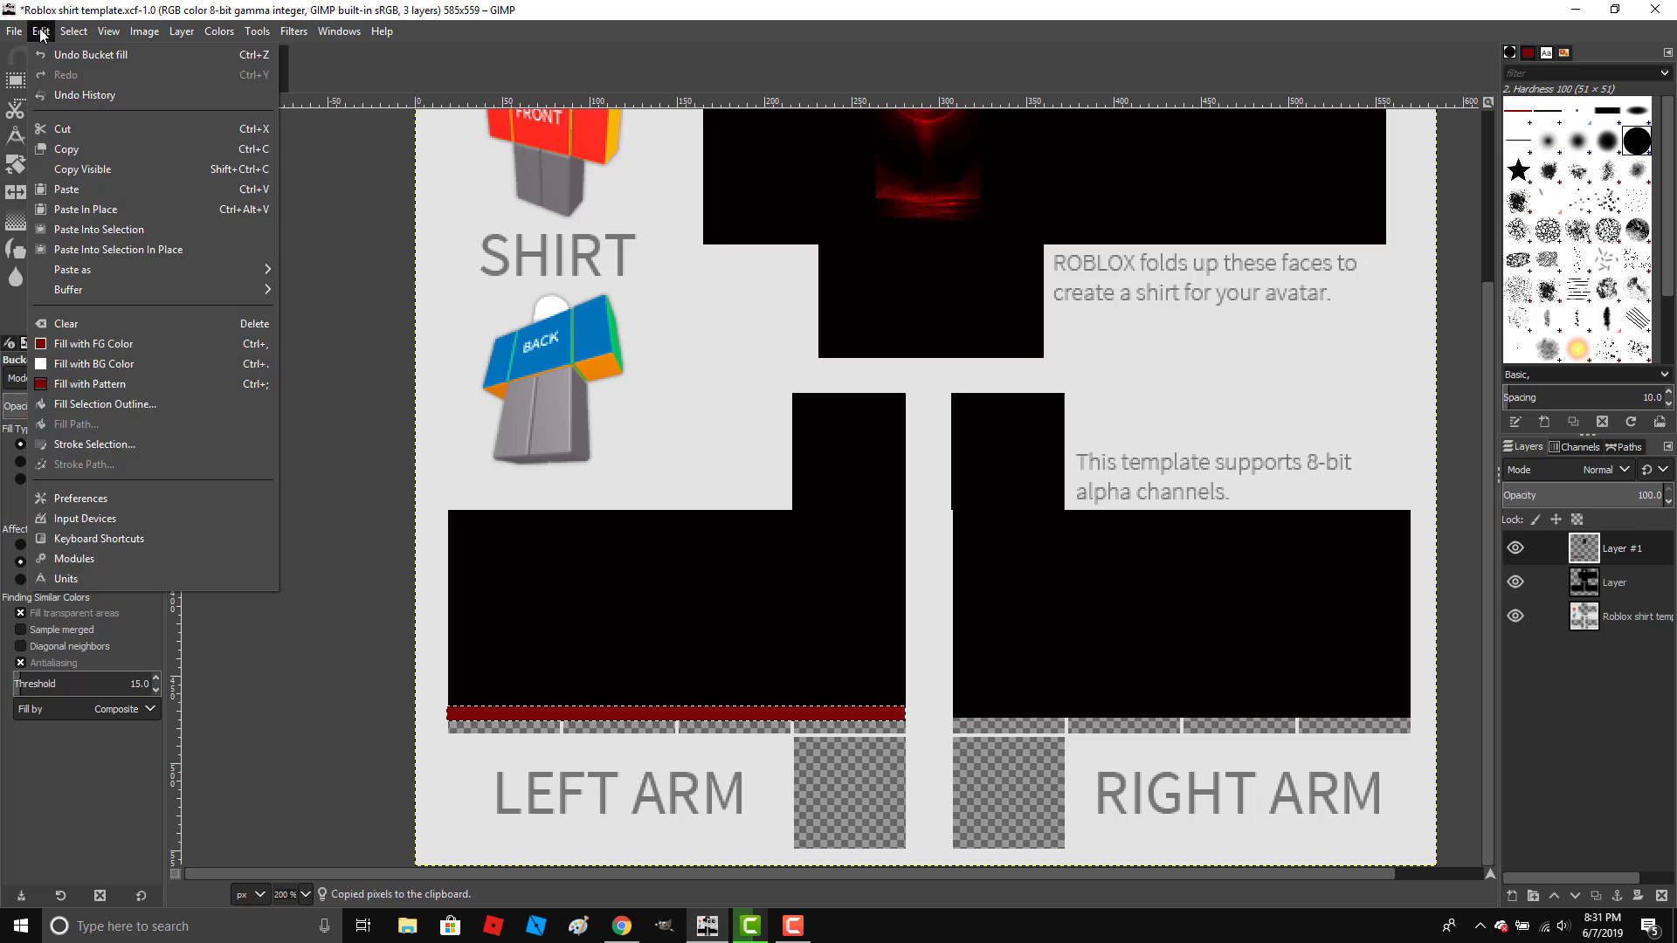
left_click(69, 190)
key("r")
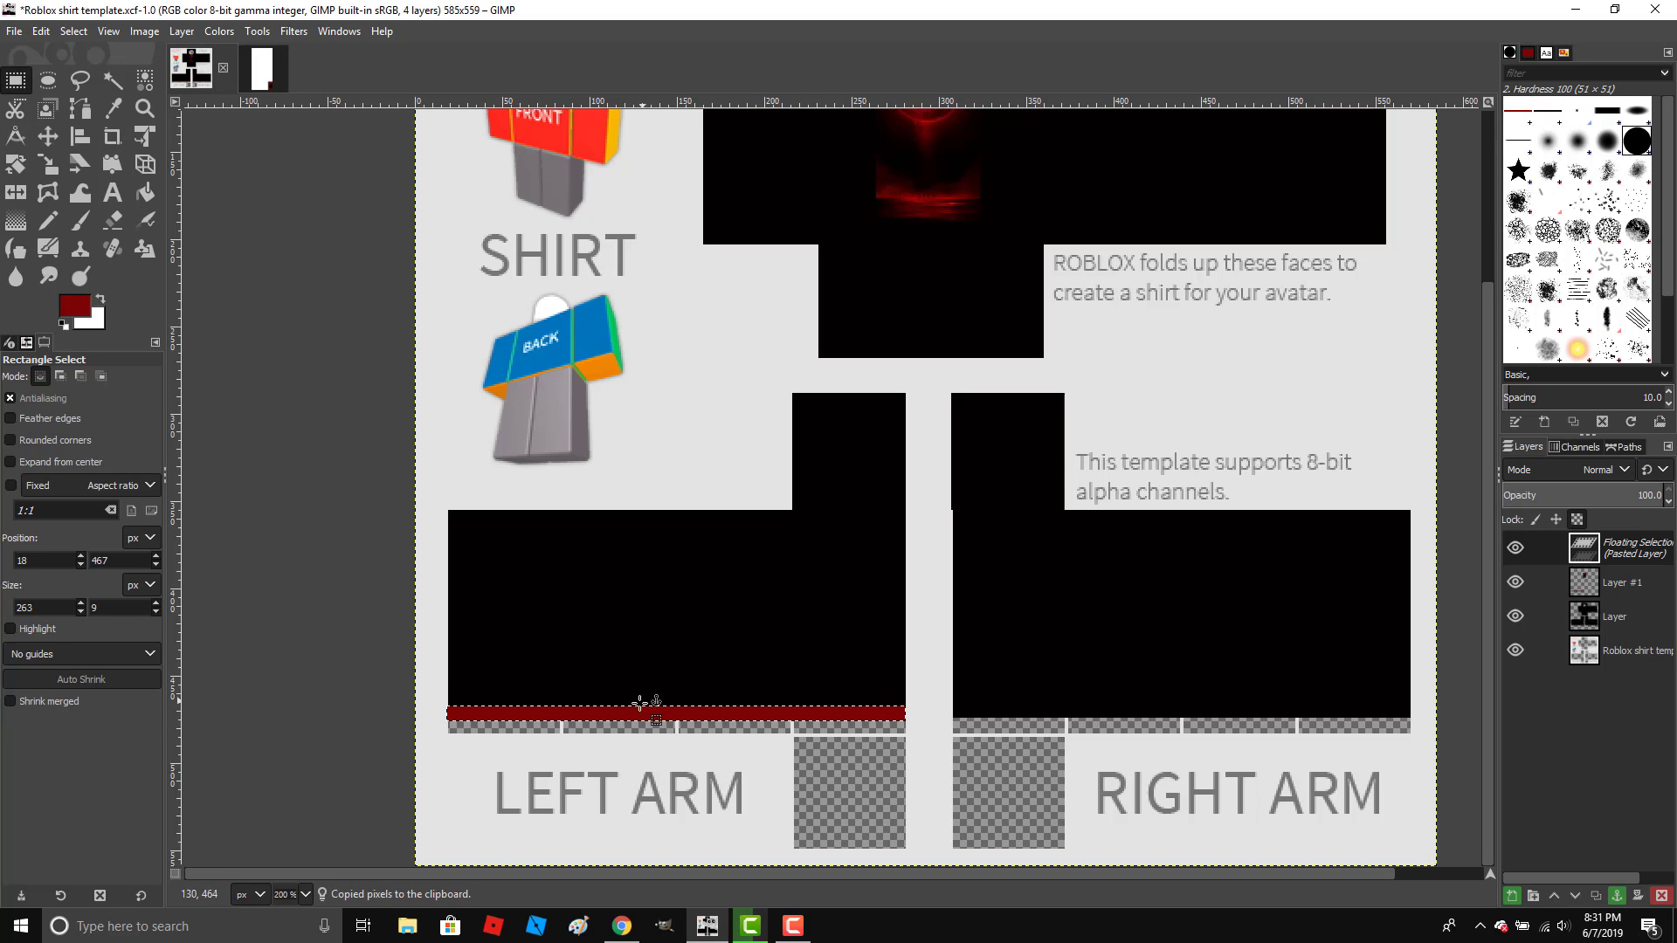
left_click_drag(640, 703, 1137, 710)
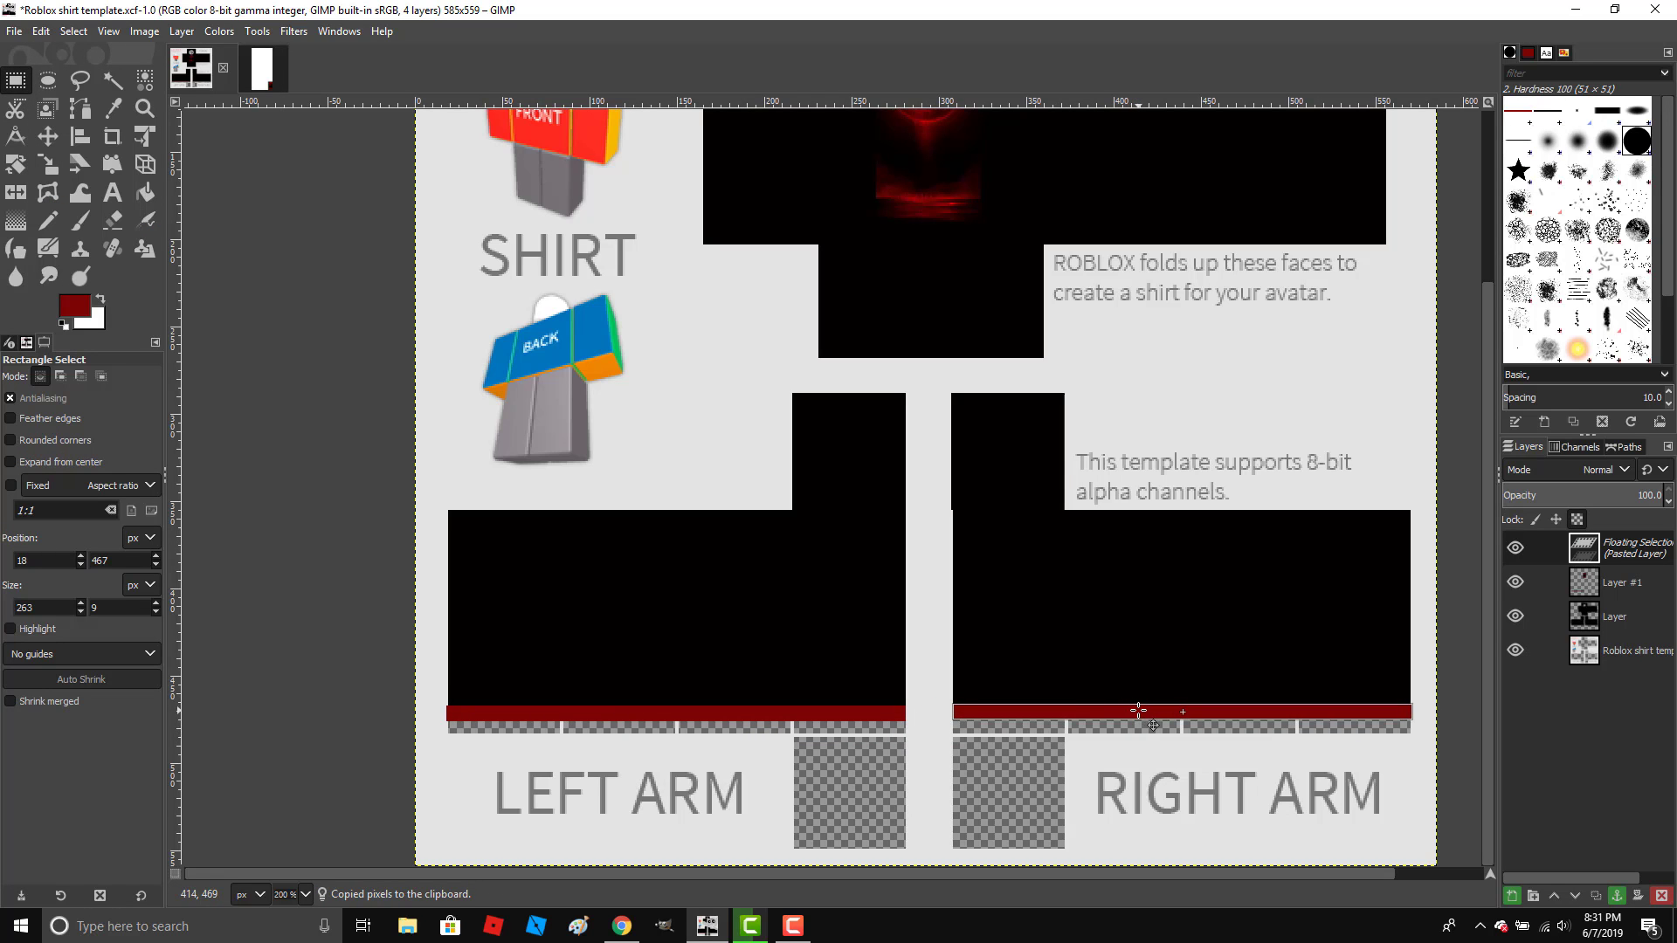
left_click(1166, 785)
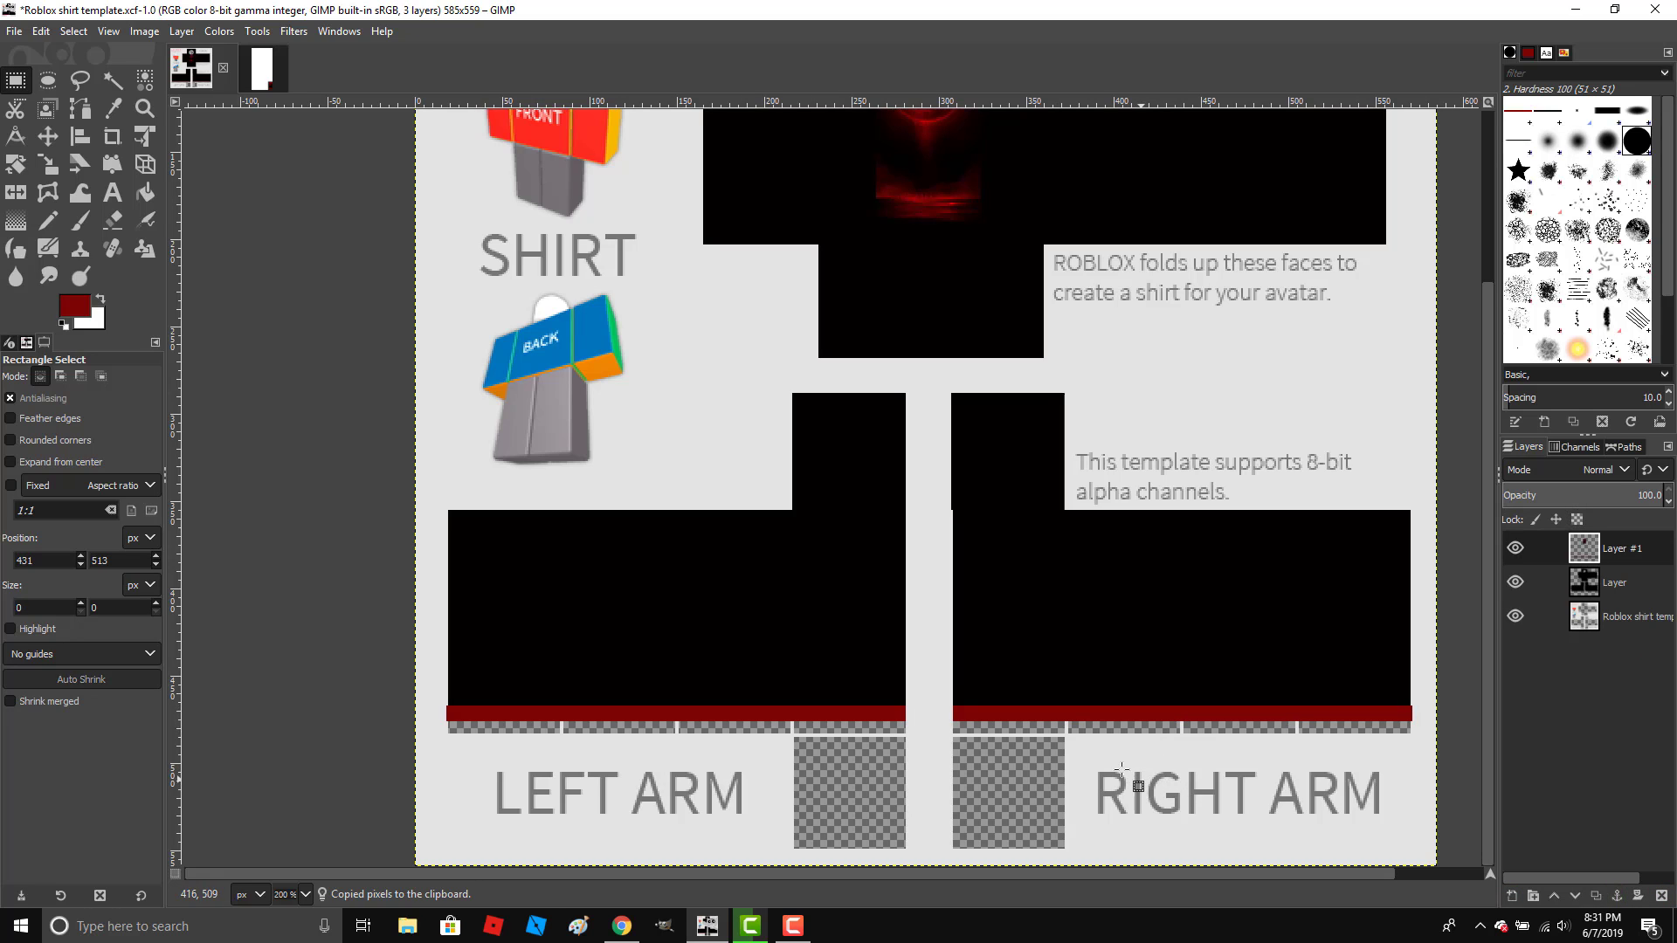
Sample the torso's black and smudge the blood moon picture's edges outward into the surrounding torso with a size 3 brush.
scroll(1084, 738, "up", 5)
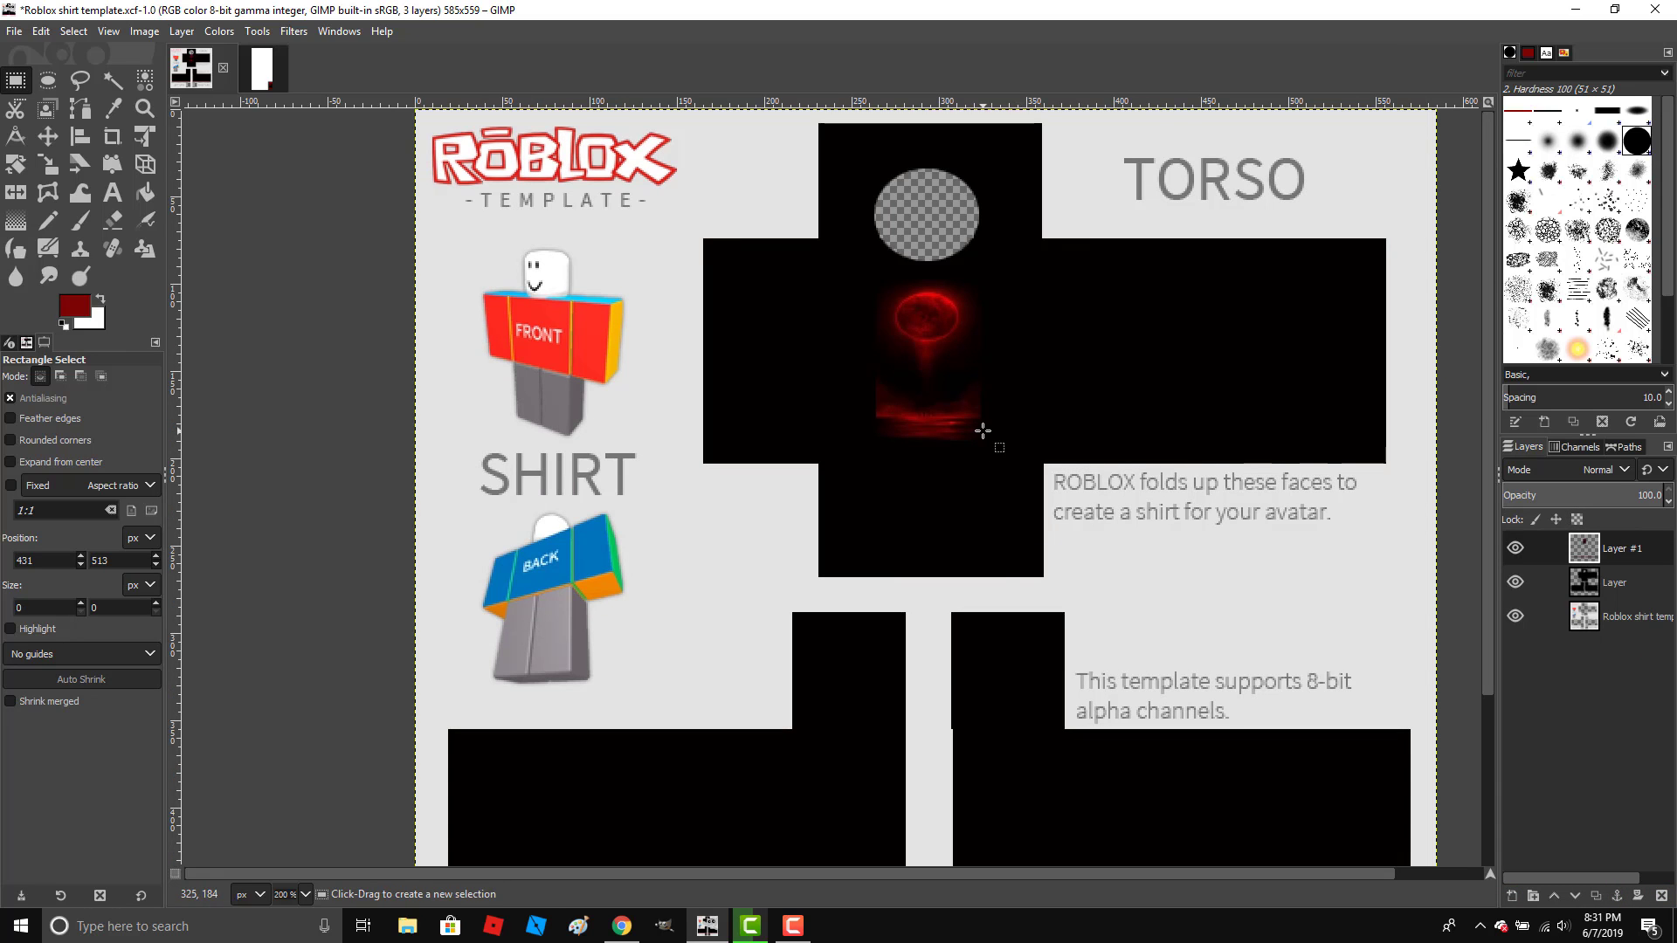
key("z")
left_click(917, 325)
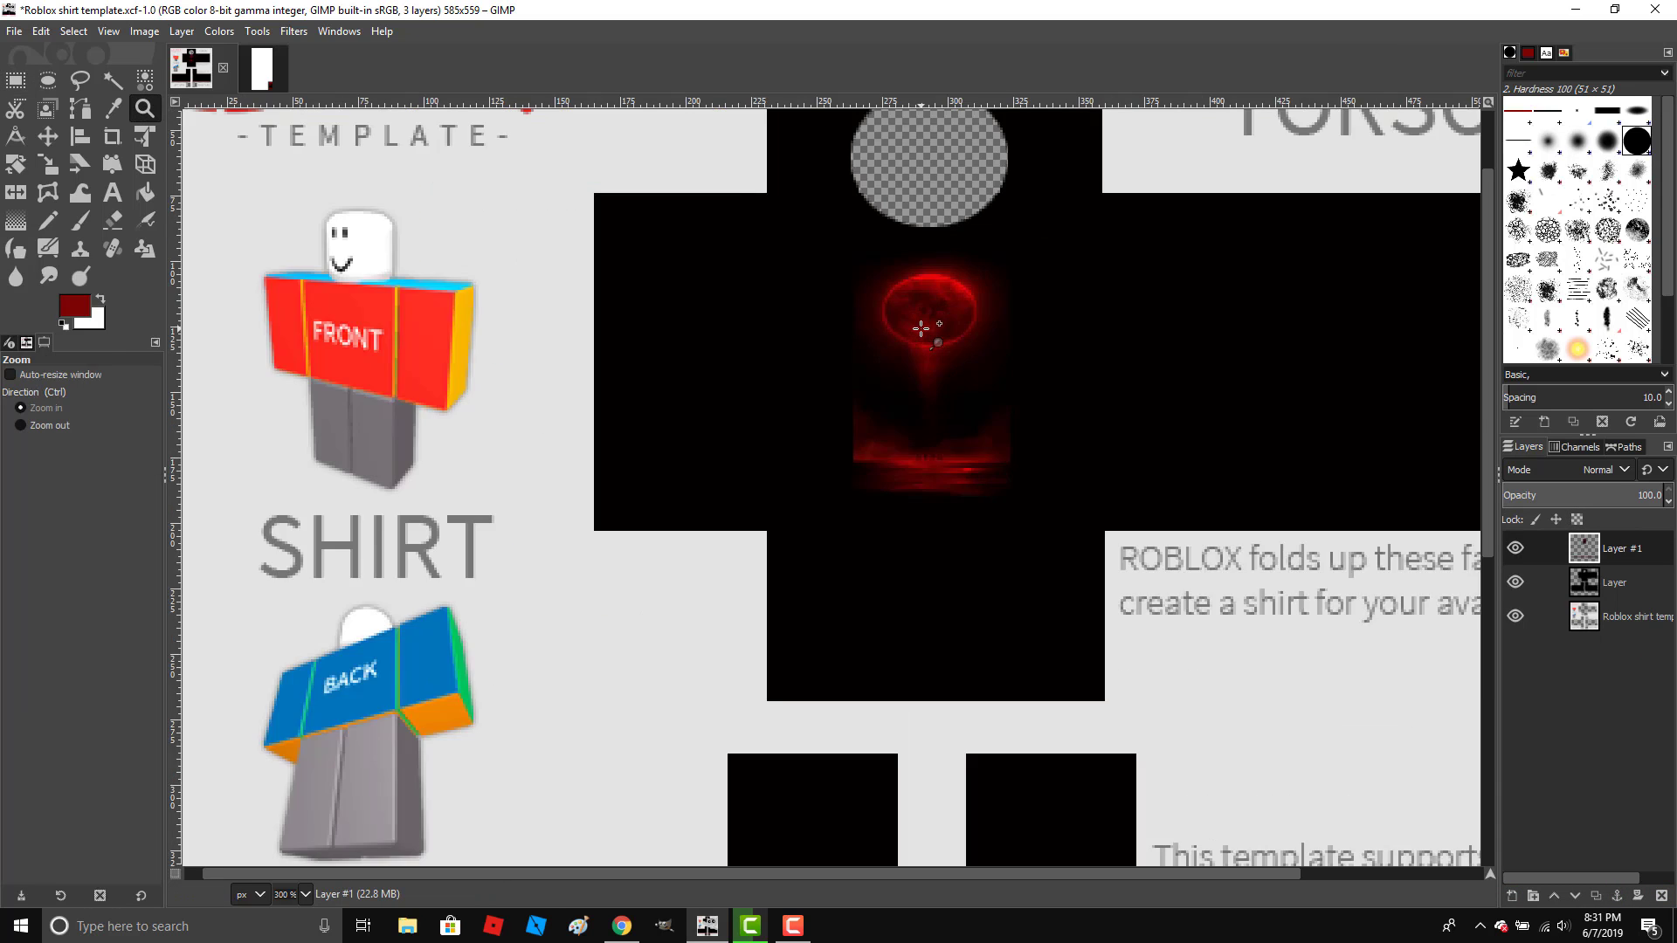
left_click(921, 330)
left_click(921, 329)
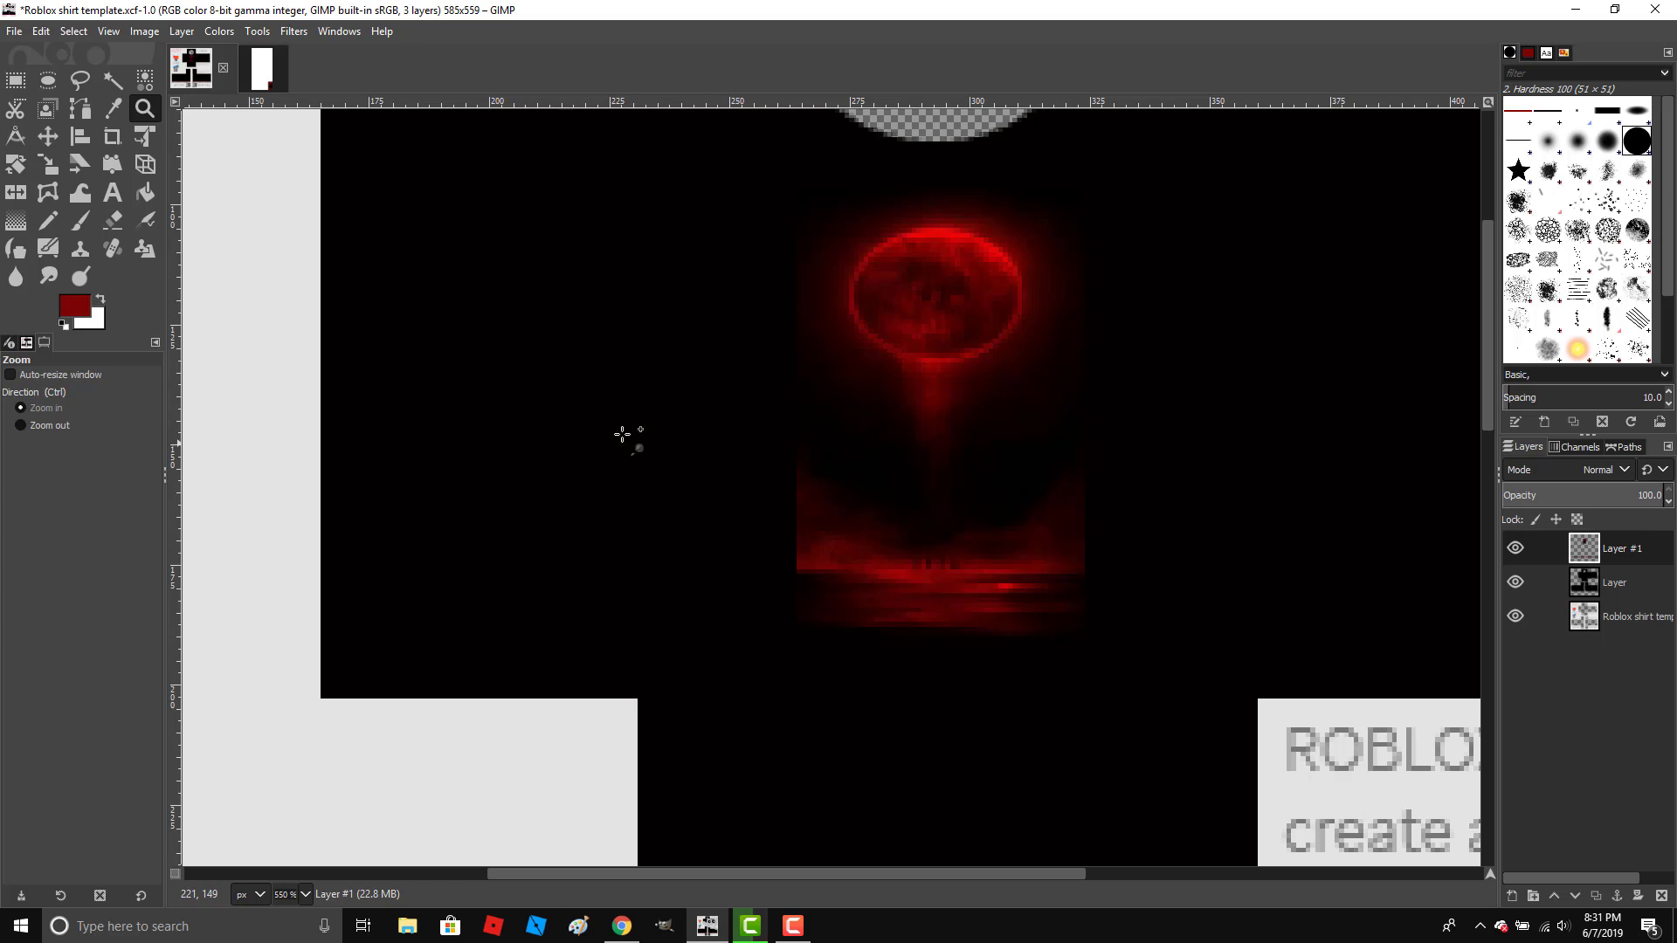
left_click(111, 109)
left_click(461, 355)
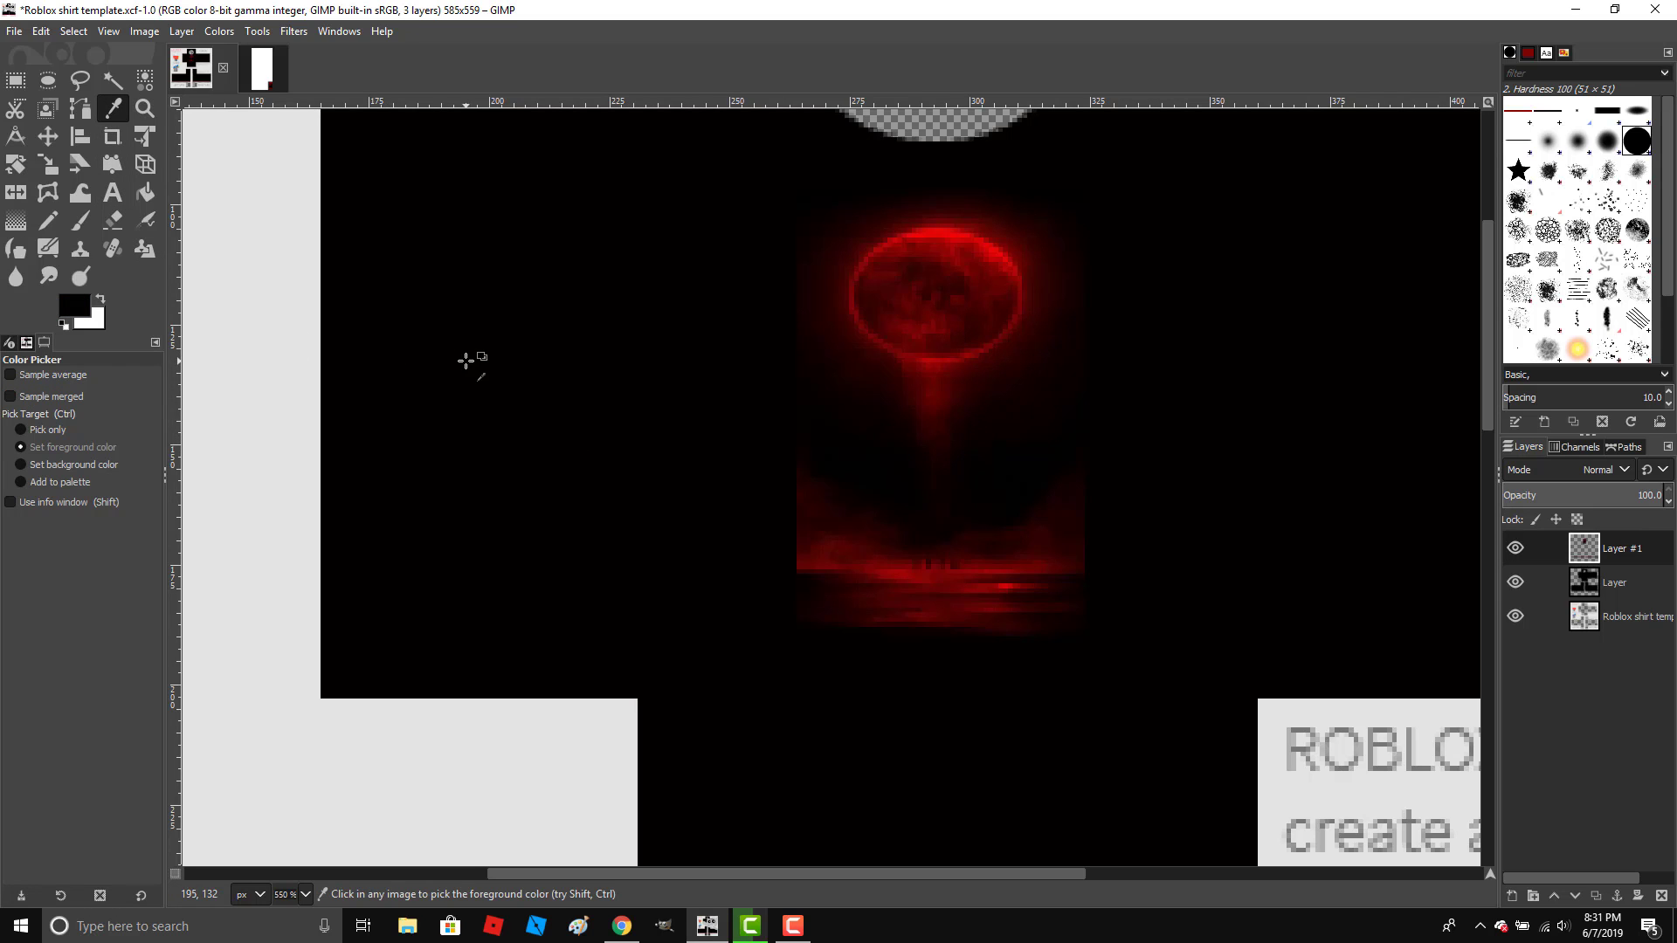
left_click(75, 306)
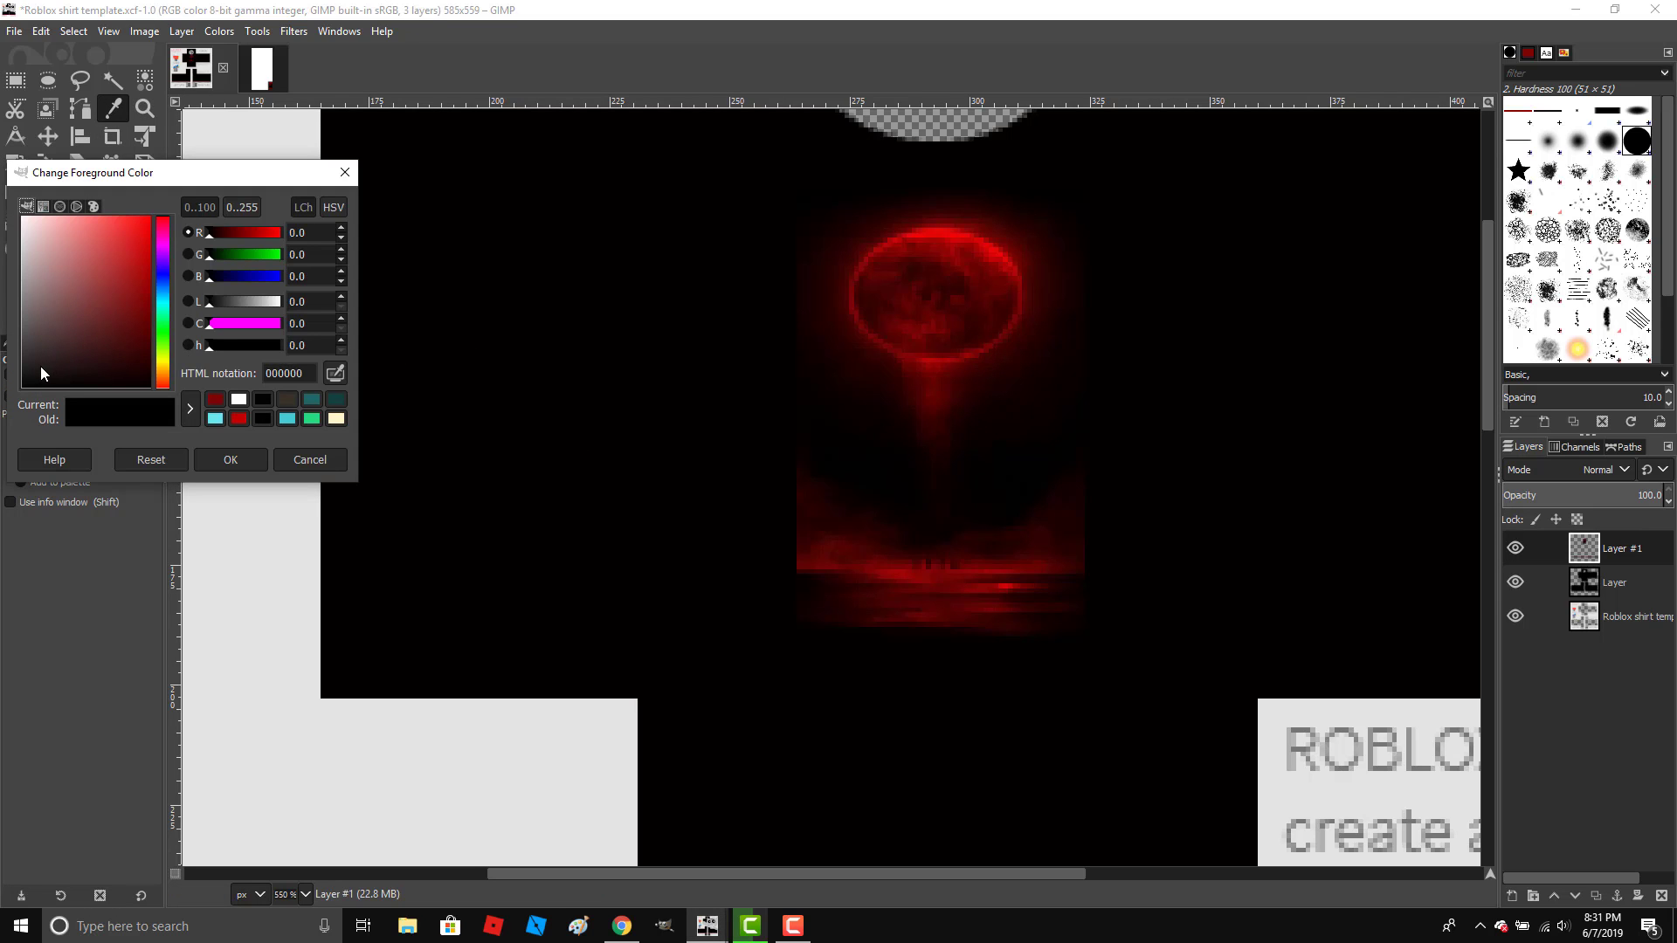
left_click(301, 463)
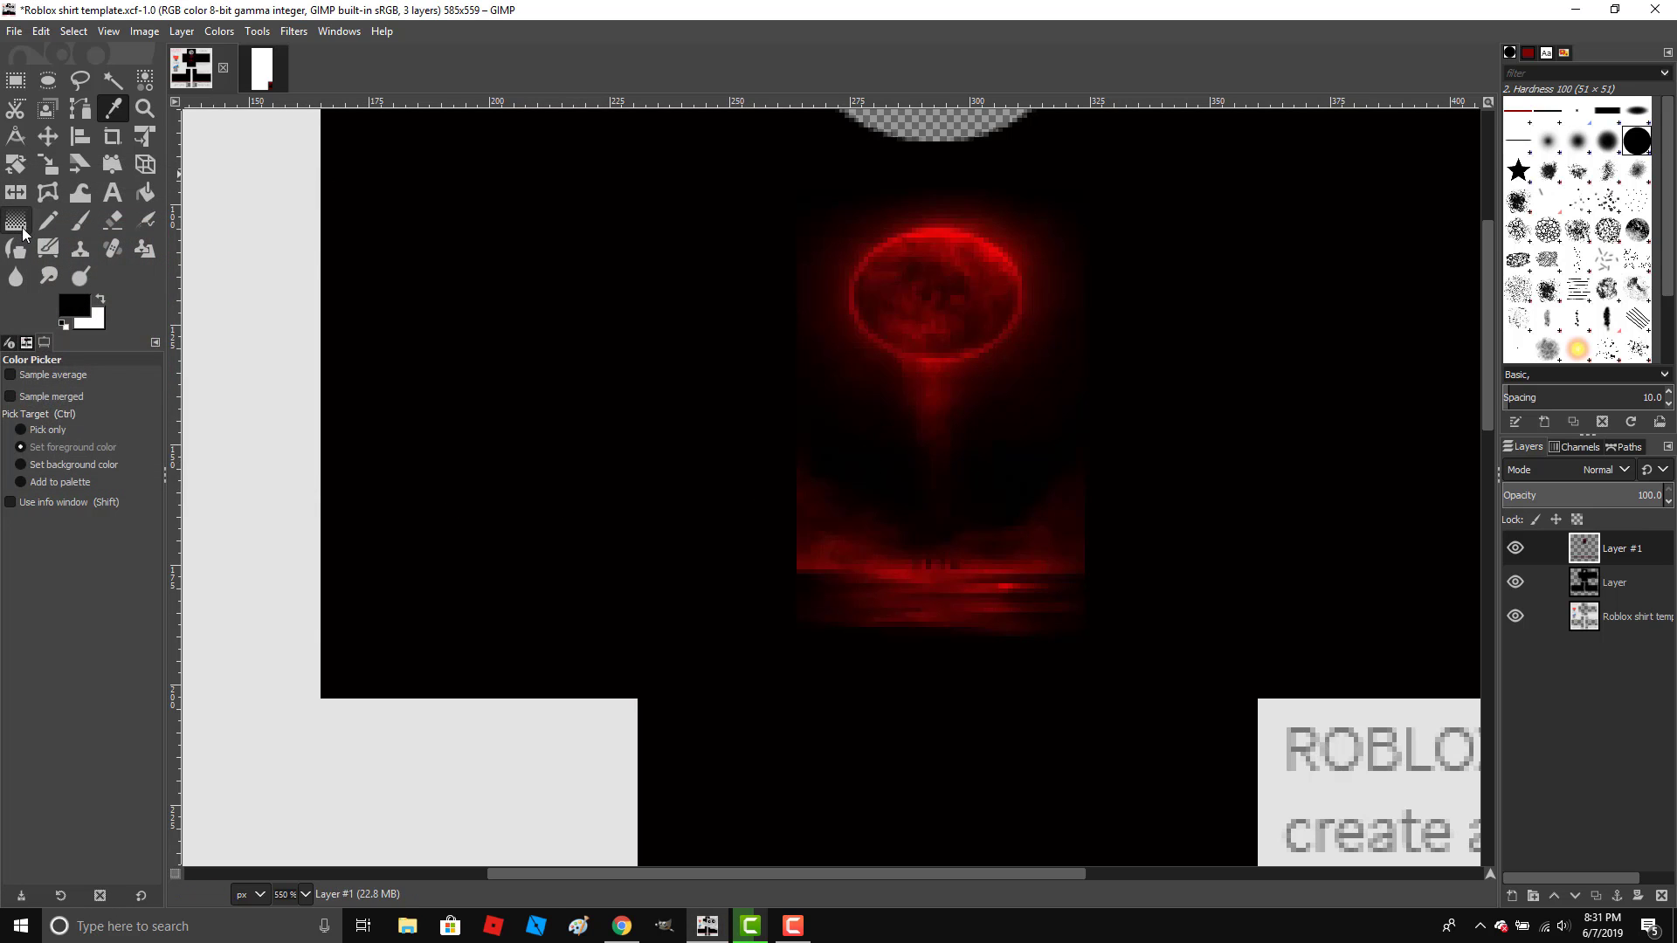
left_click(47, 278)
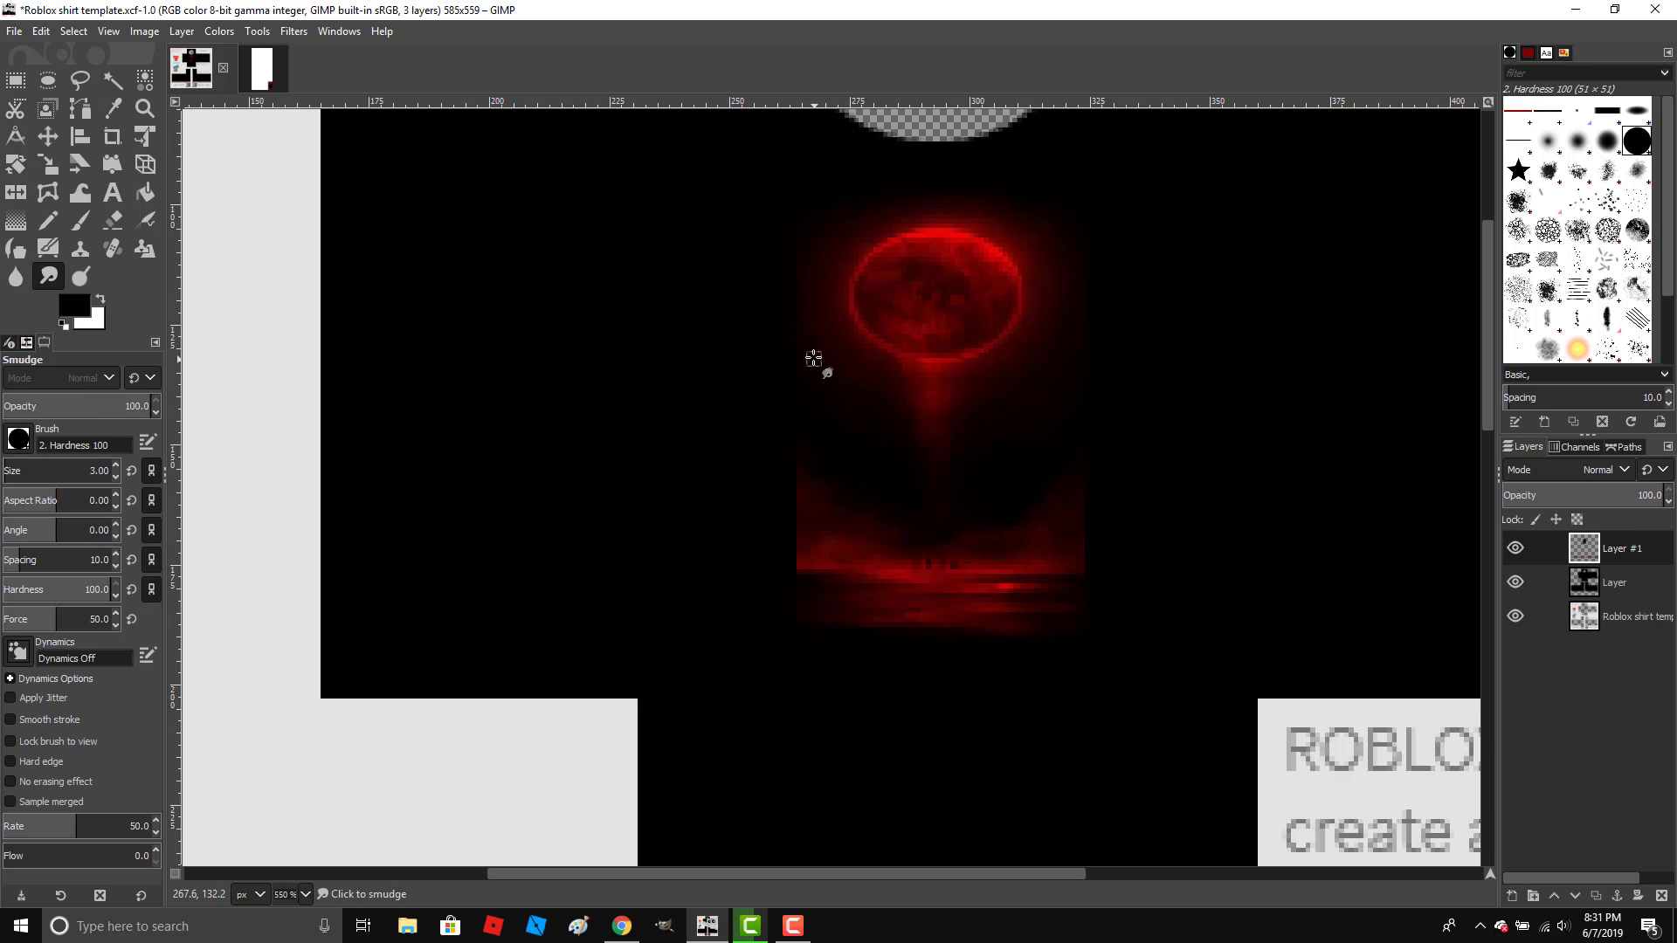
left_click_drag(813, 358, 786, 338)
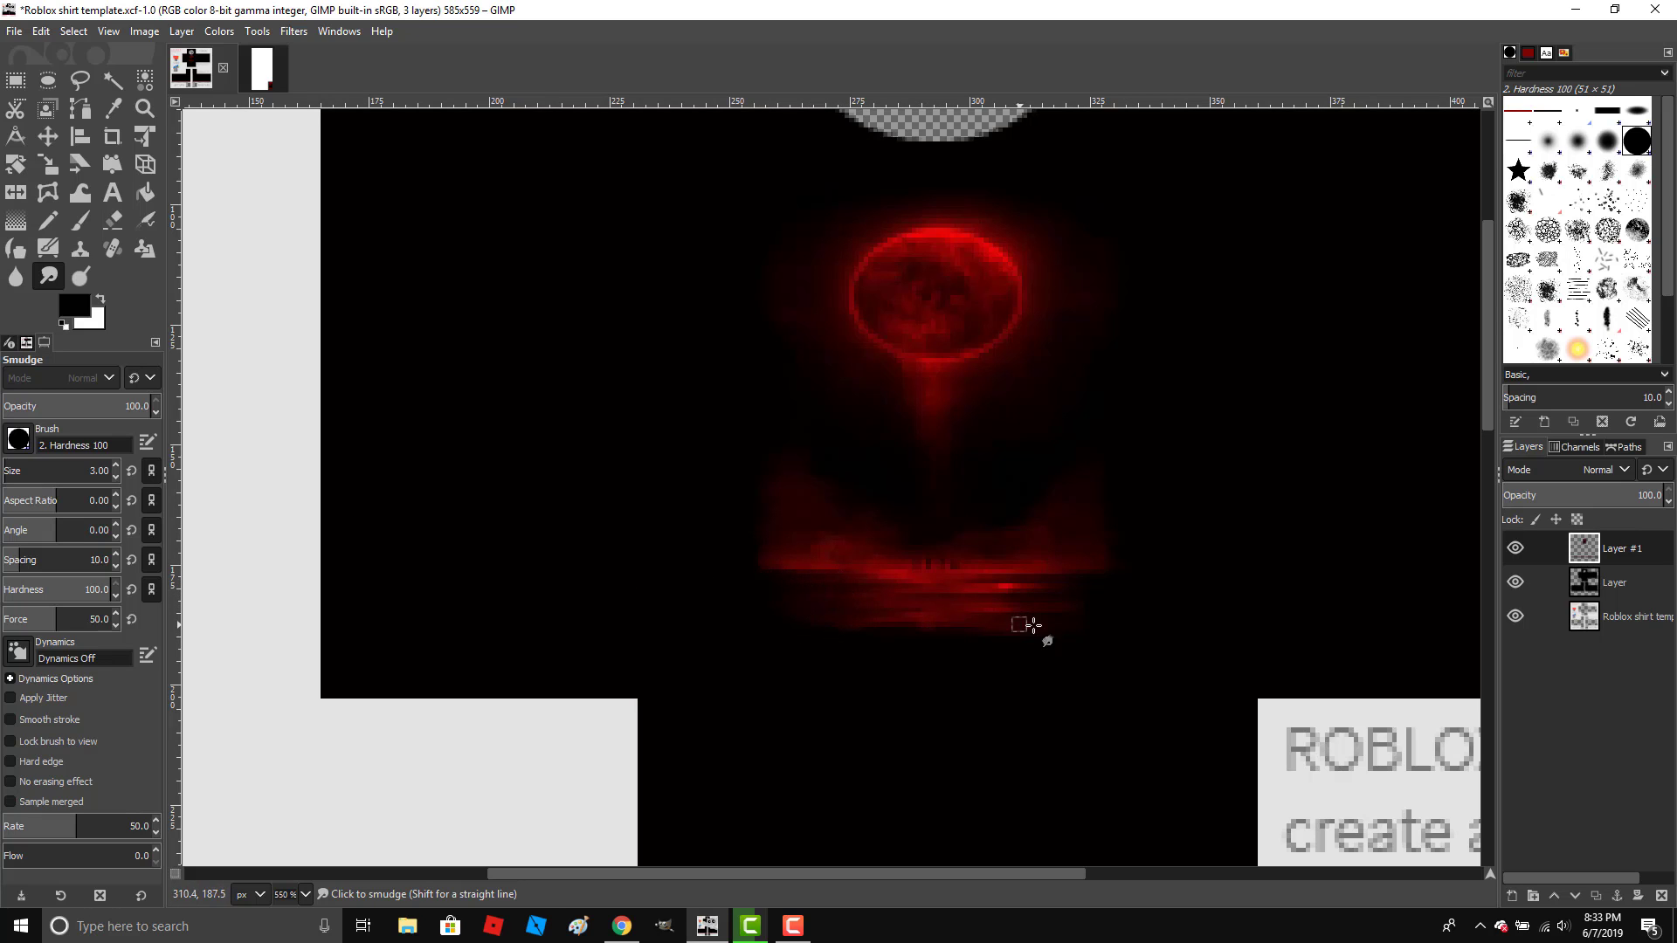
mouse_move(1083, 601)
left_mouse_down()
mouse_move(1104, 588)
mouse_move(1081, 572)
mouse_move(1121, 571)
left_mouse_up()
Set up the Paintbrush with the recent dark red as foreground color and a brush size of 6.
scroll(1117, 602, "up", 3)
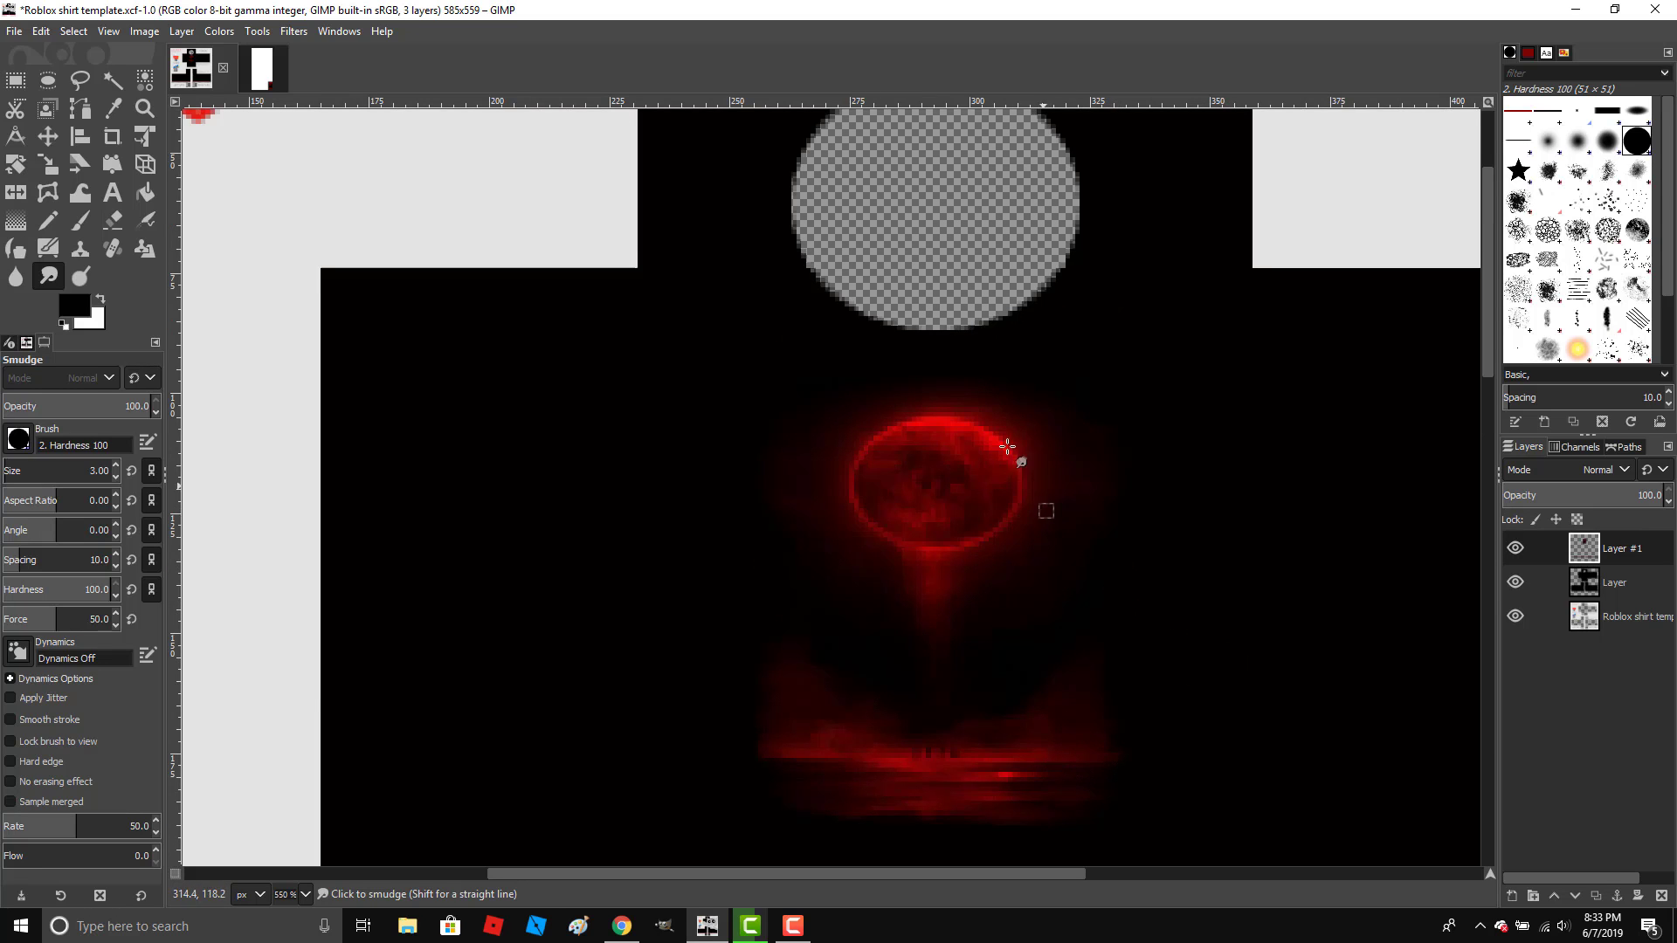
scroll(797, 380, "up", 3)
left_click(79, 221)
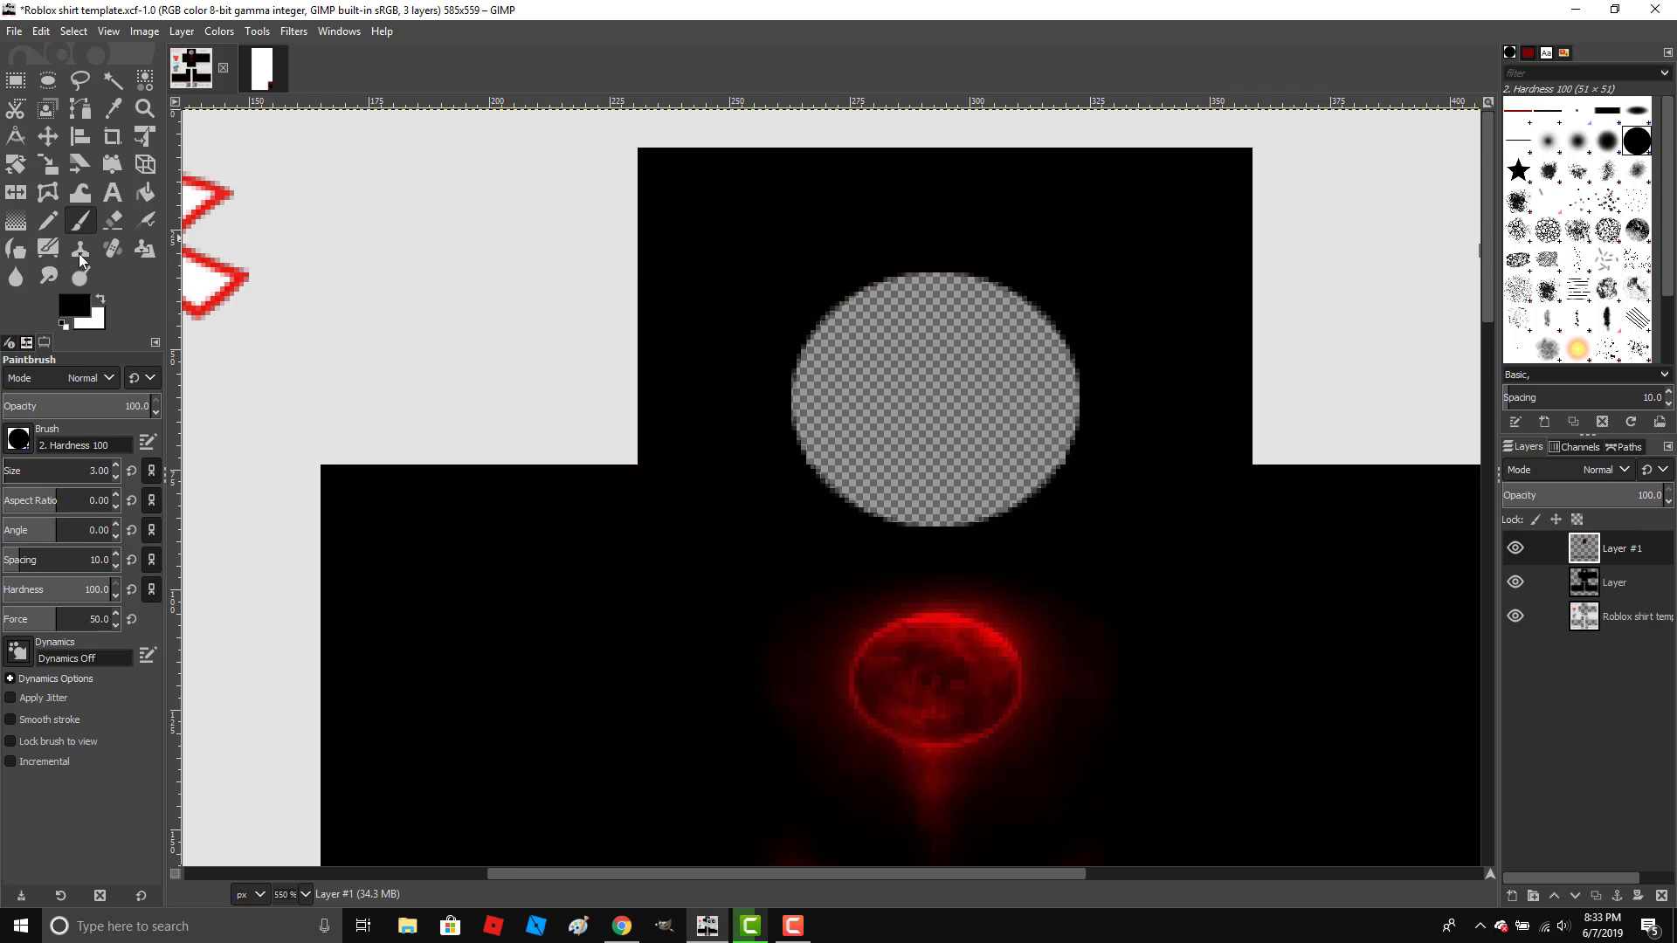
left_click(75, 307)
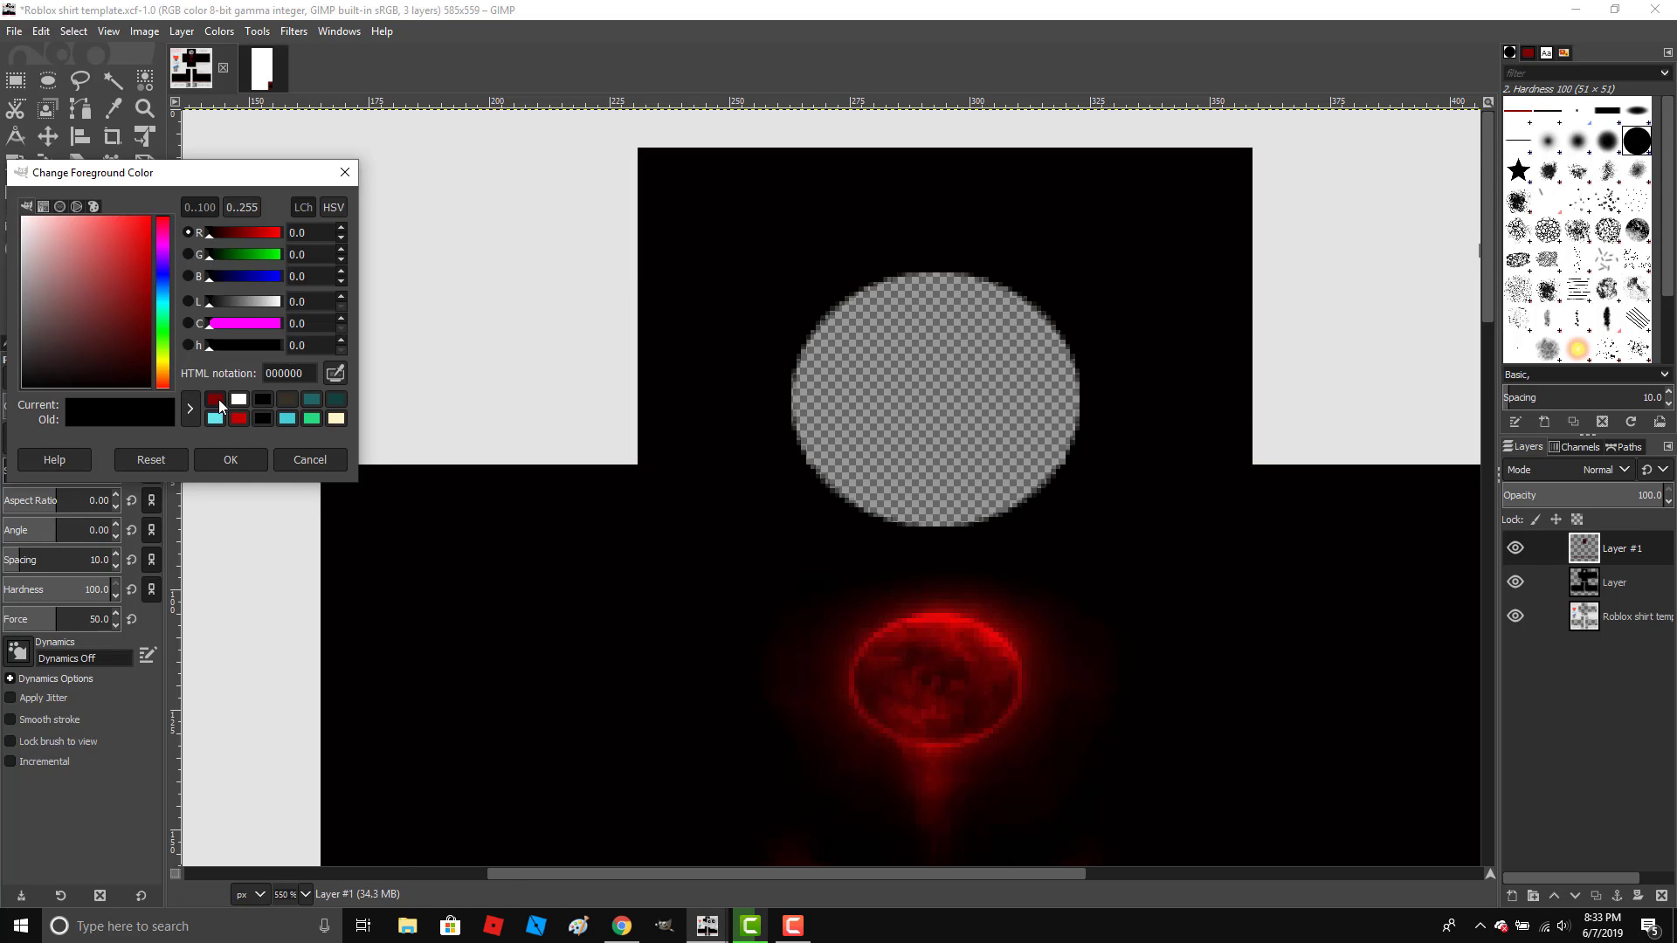
left_click(215, 400)
left_click(230, 459)
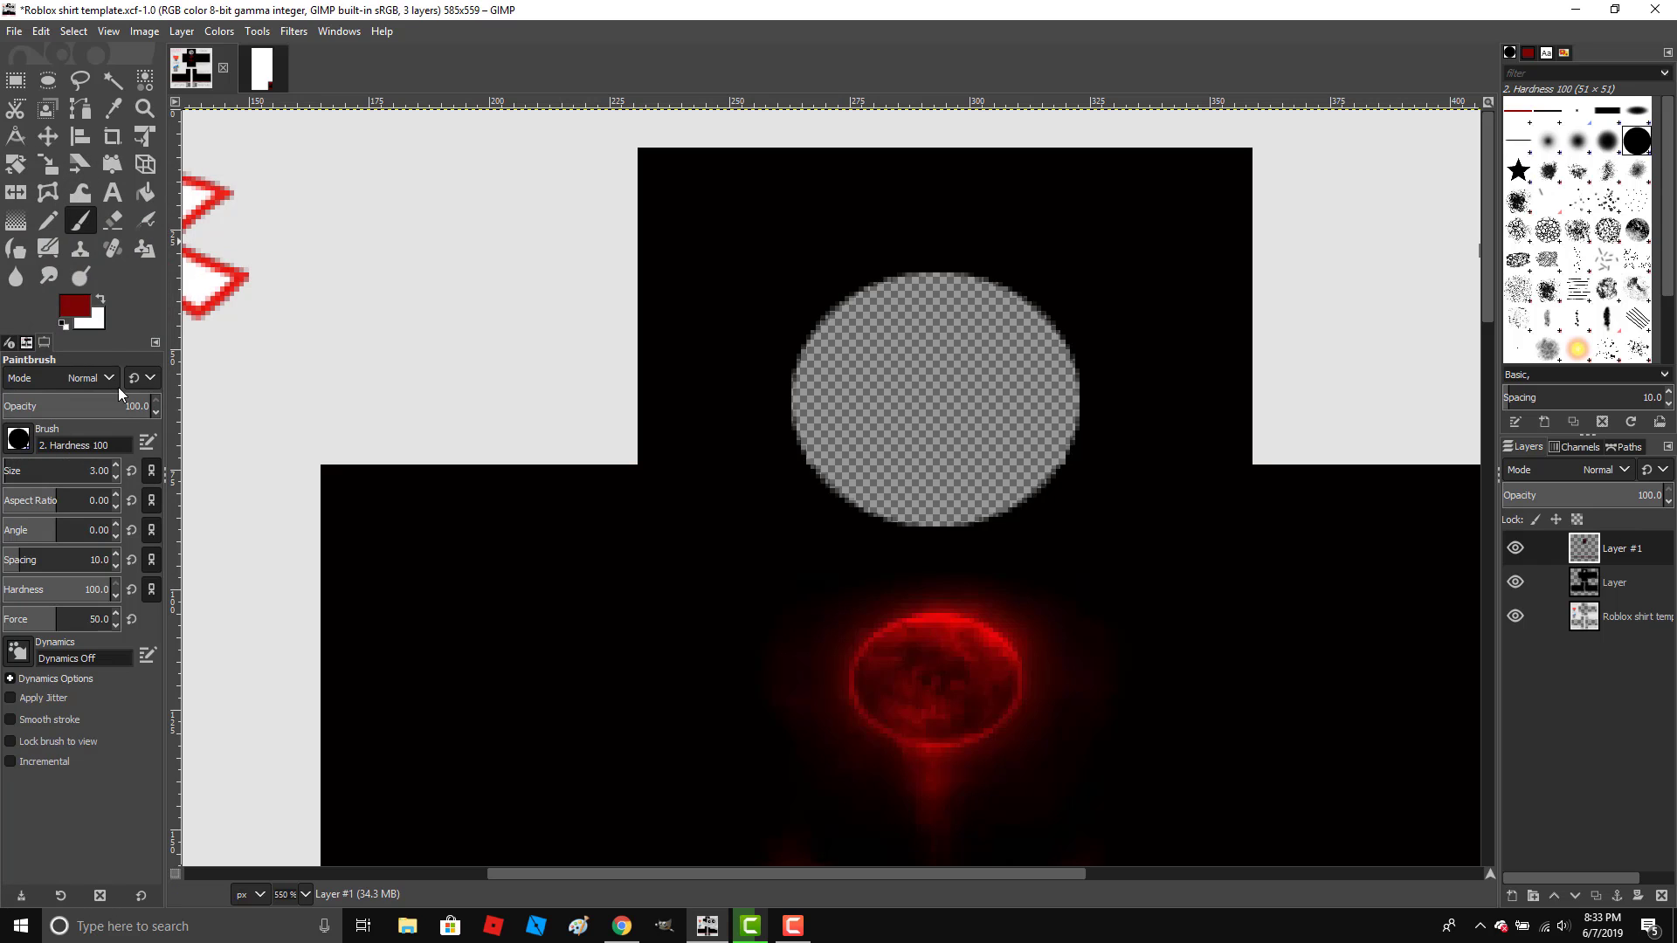
left_click(117, 464)
left_click(117, 464)
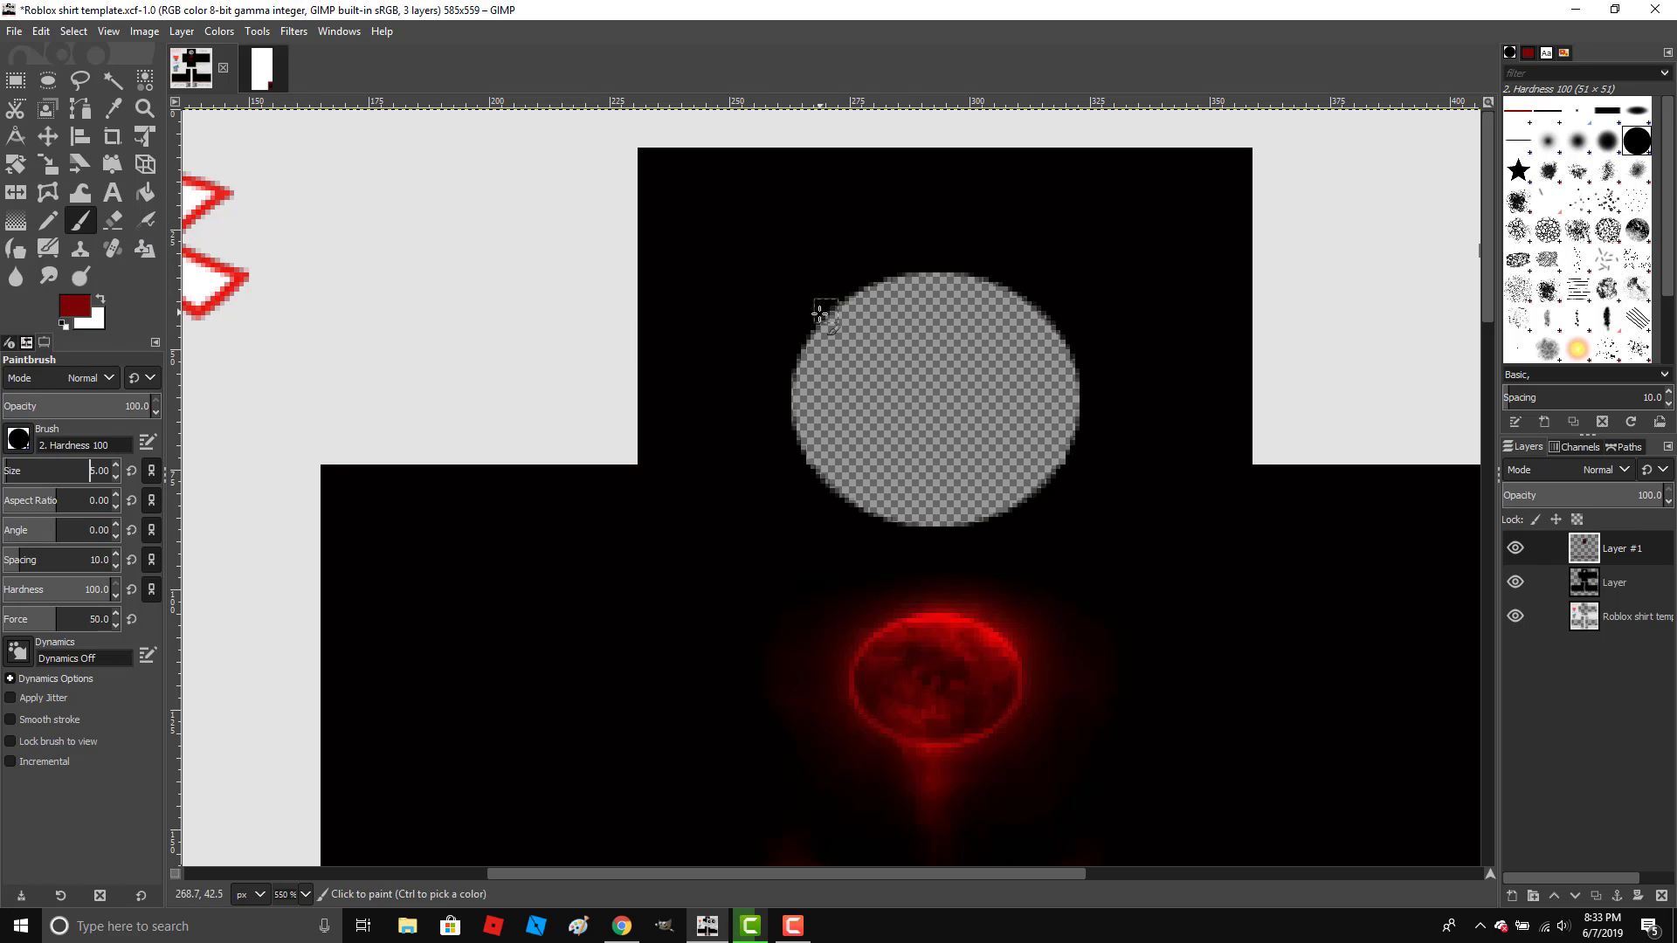
left_click(115, 464)
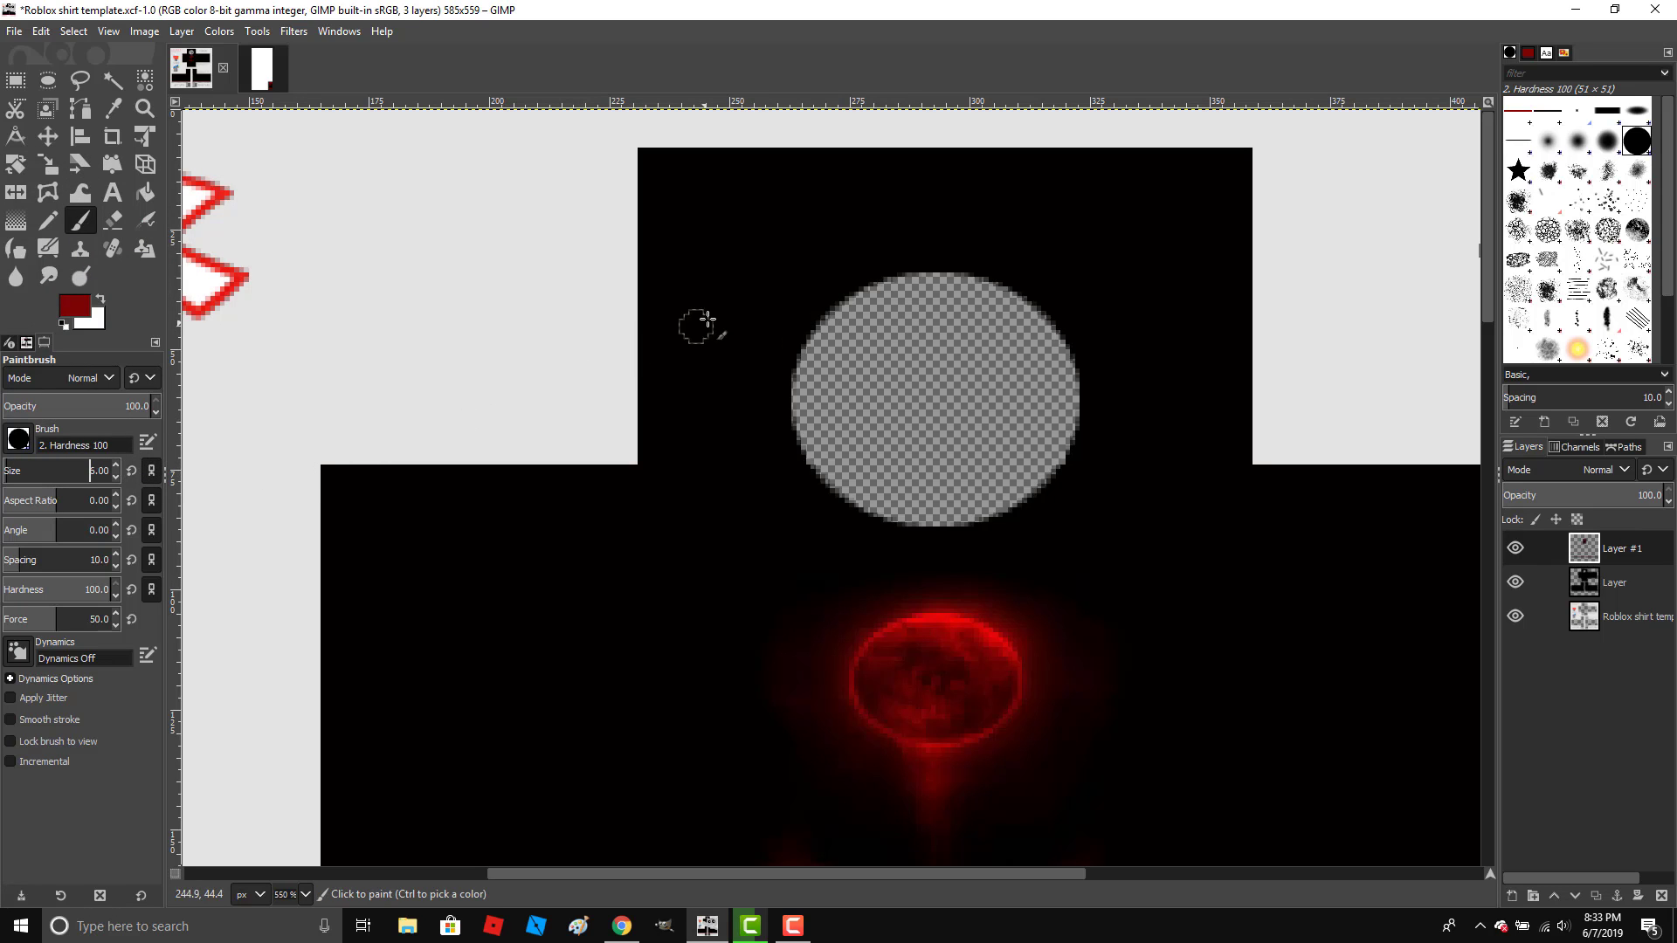
Try to paint a dark red rim along the left edge of the neck hole using short connected strokes.
left_click(806, 315)
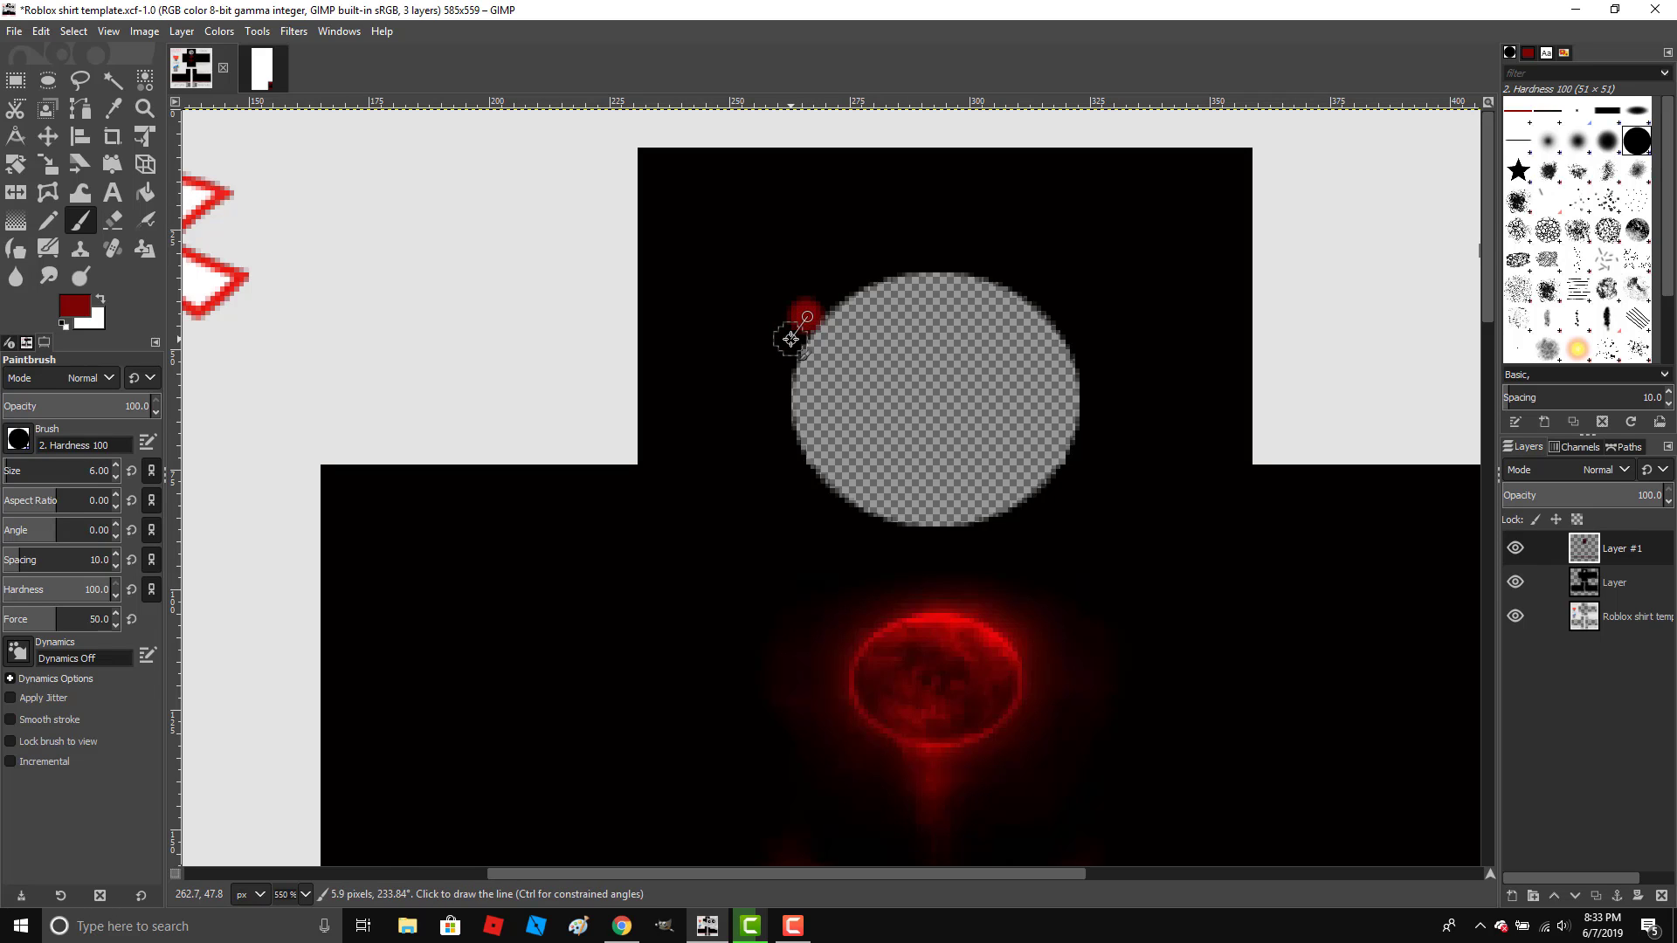
left_click_drag(791, 339, 783, 389)
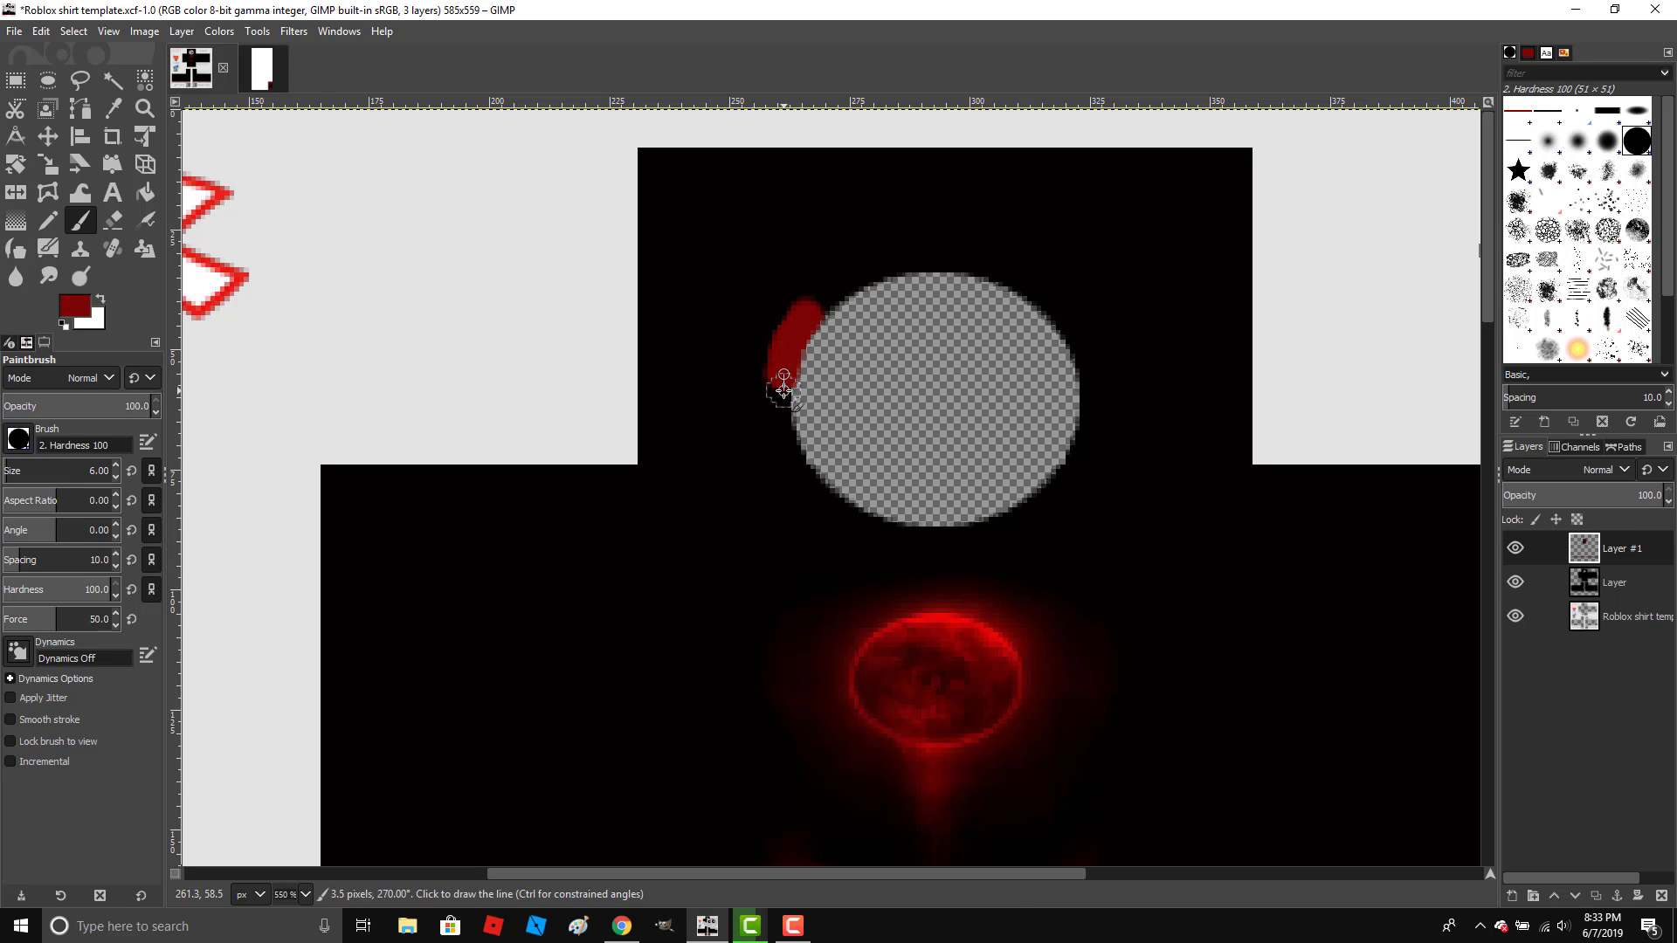
left_click(781, 405, "shift")
left_click(787, 424, "shift")
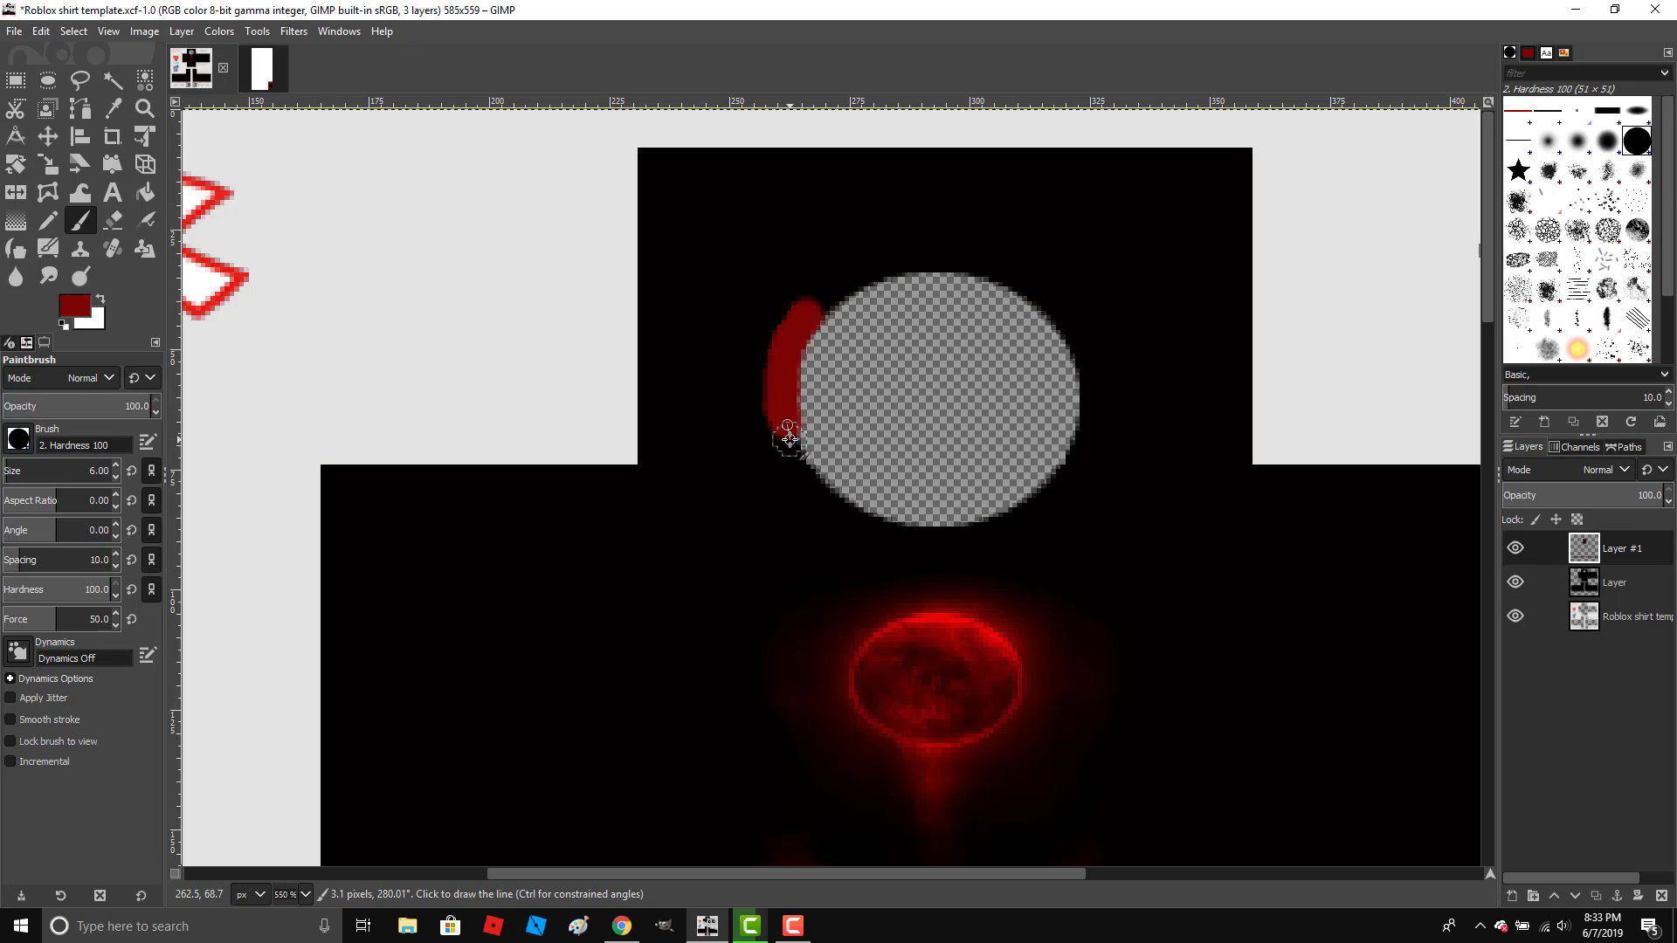
left_click(789, 440, "shift")
left_click(796, 452, "shift")
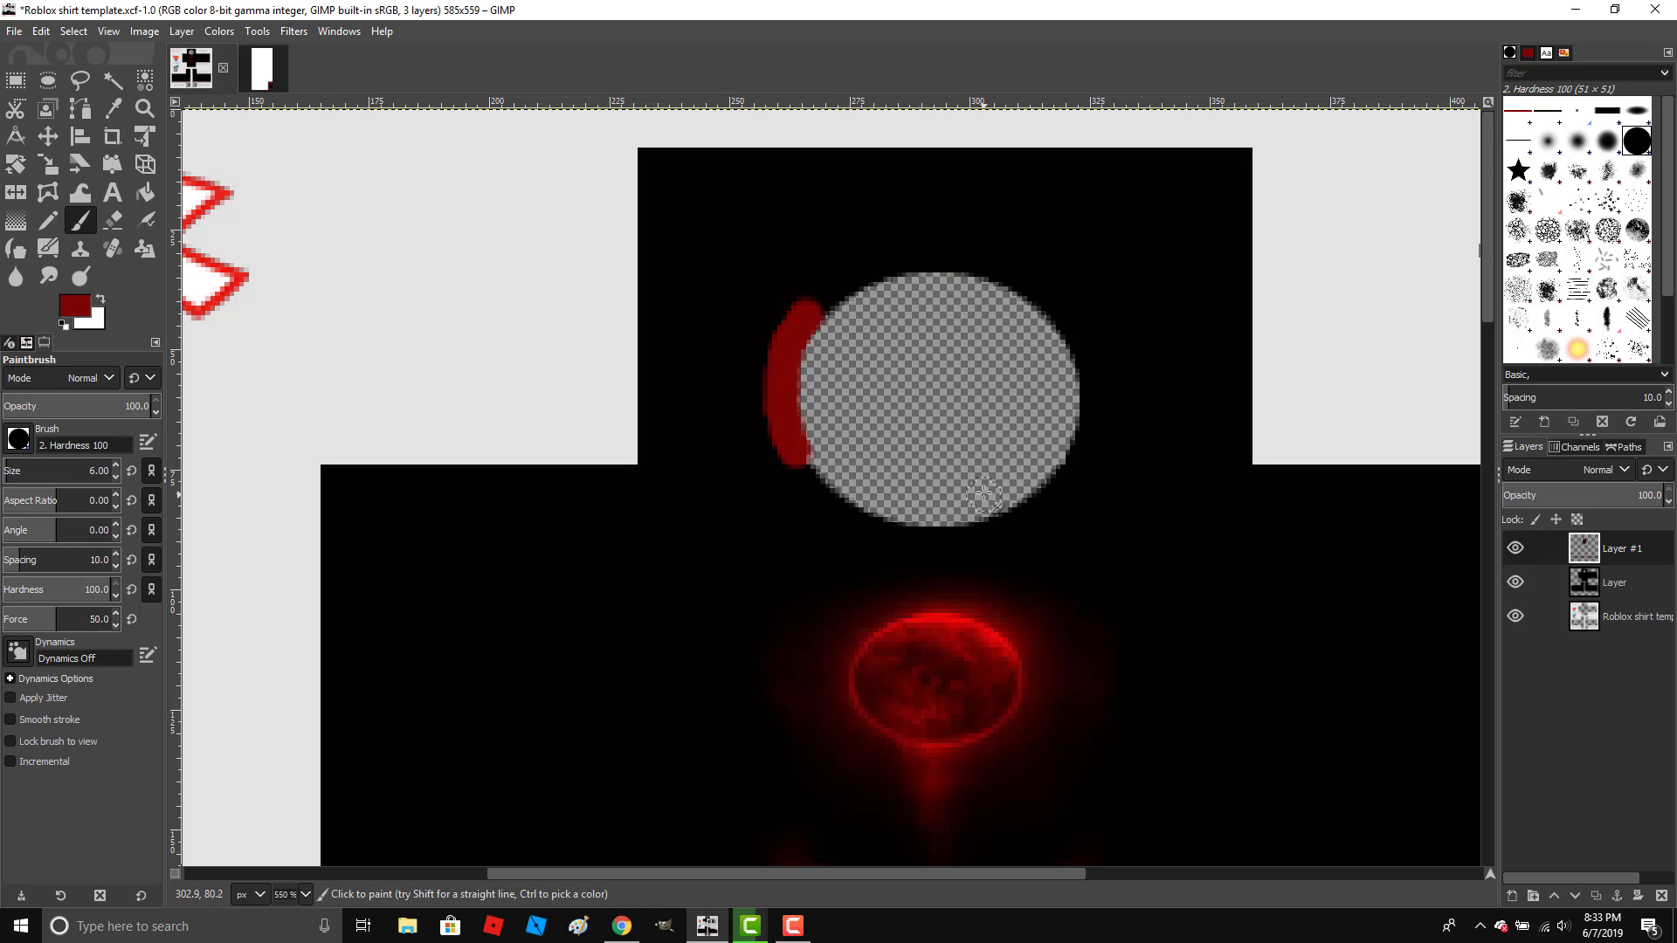
Undo all the dark red brush strokes beside the neck hole.
left_click(41, 32)
left_click(43, 33)
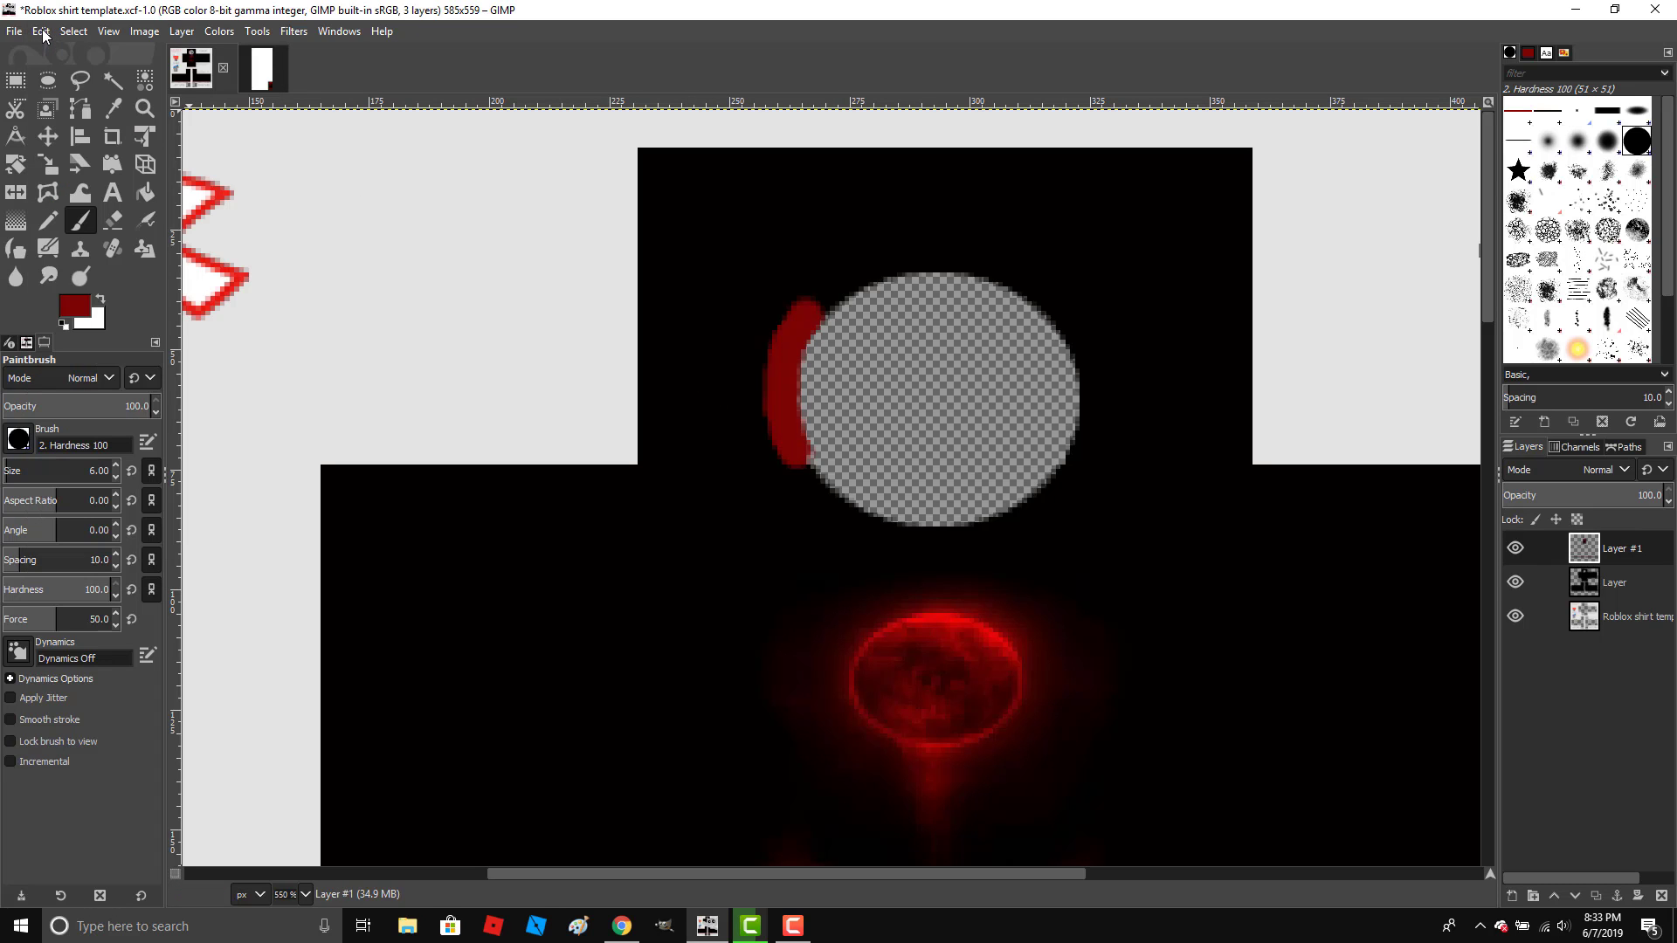
key("ctrl+z")
key("ctrl+z")
key("ctrl+z")
key("ctrl+z")
key("ctrl+z")
key("ctrl+z")
key("ctrl+z")
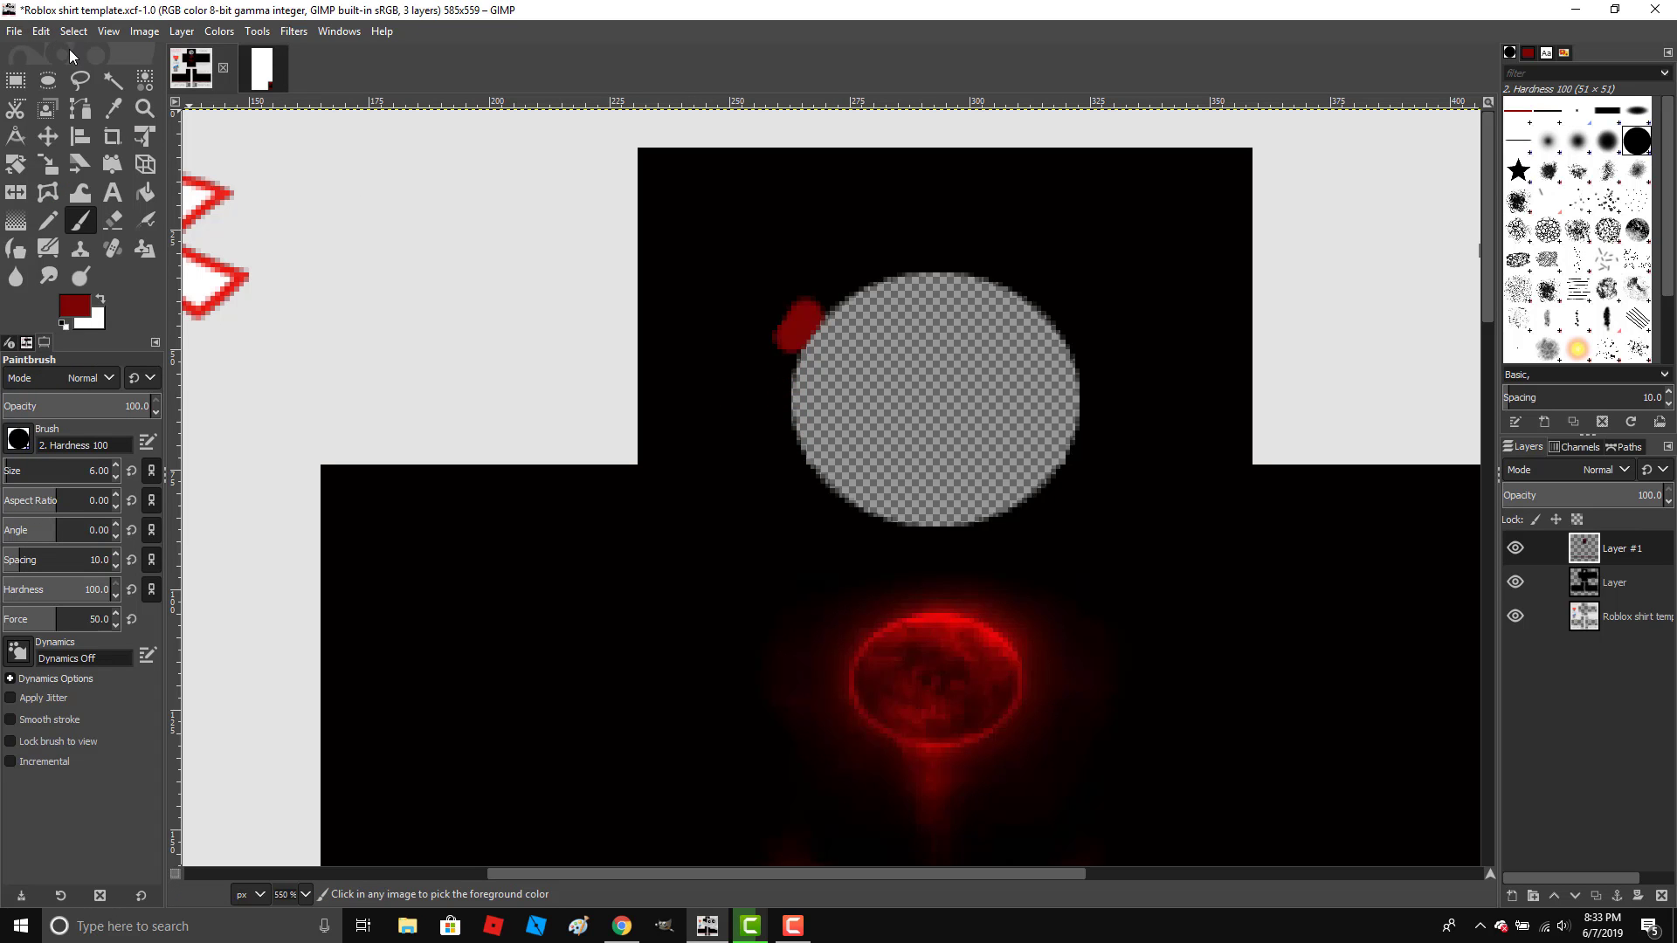
Reduce the Paintbrush size to 3 and paint a dark red rim along the neck hole's left and bottom edges.
left_click(115, 477)
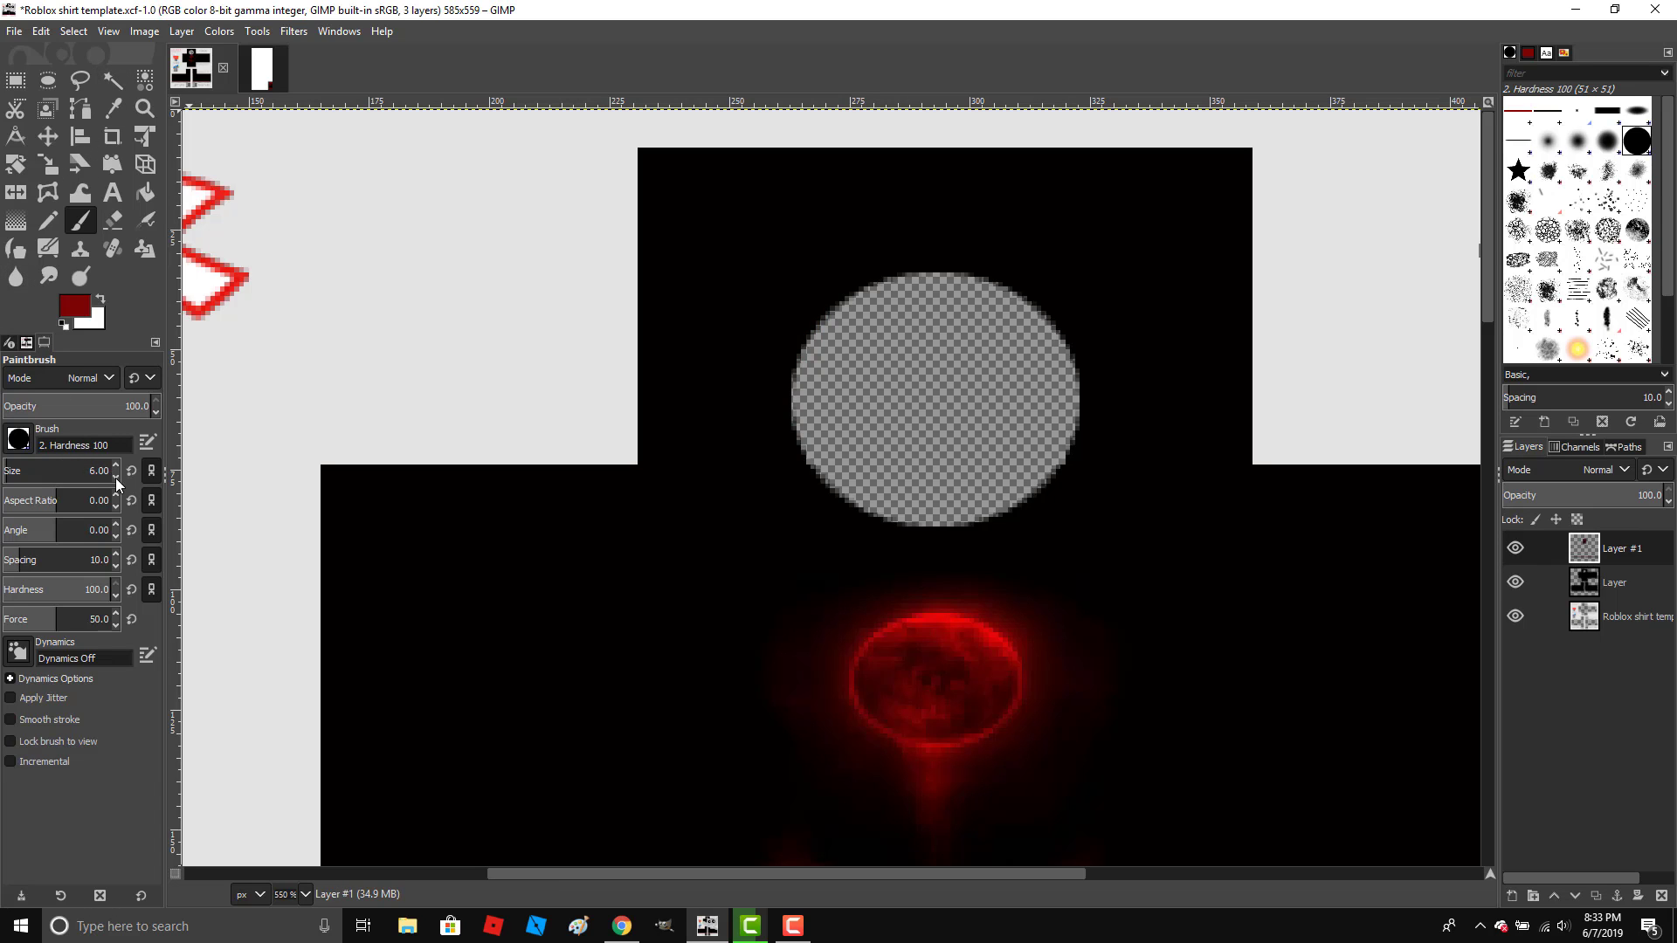
left_click(115, 477)
left_click(115, 477)
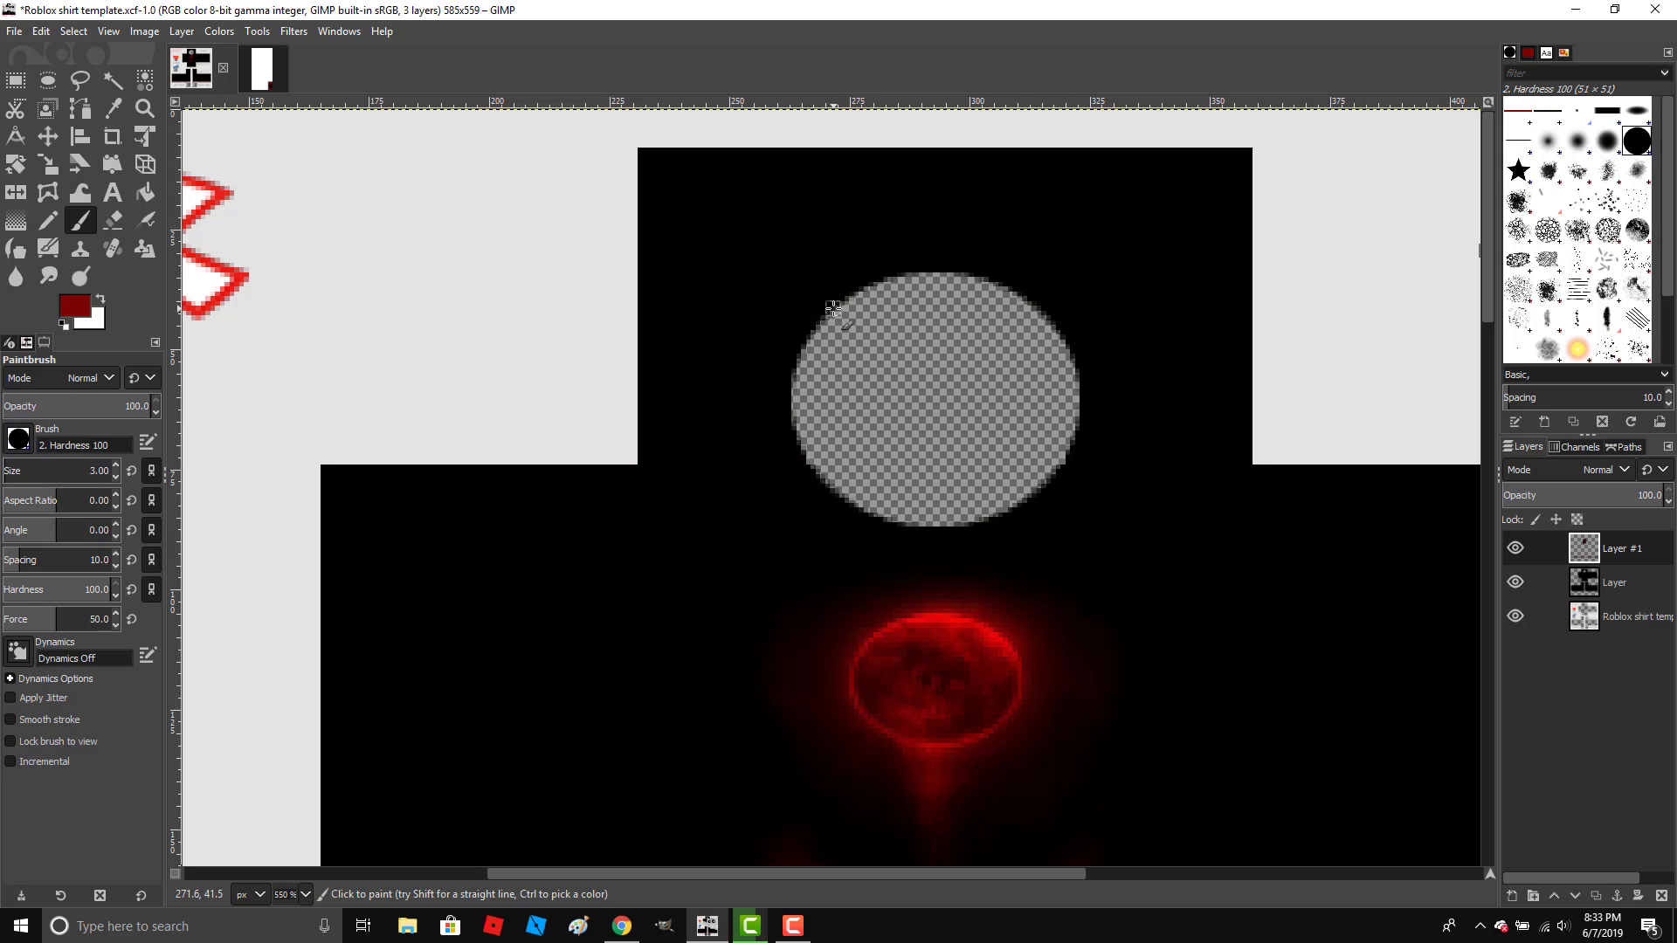
left_click(146, 107)
left_click(836, 301)
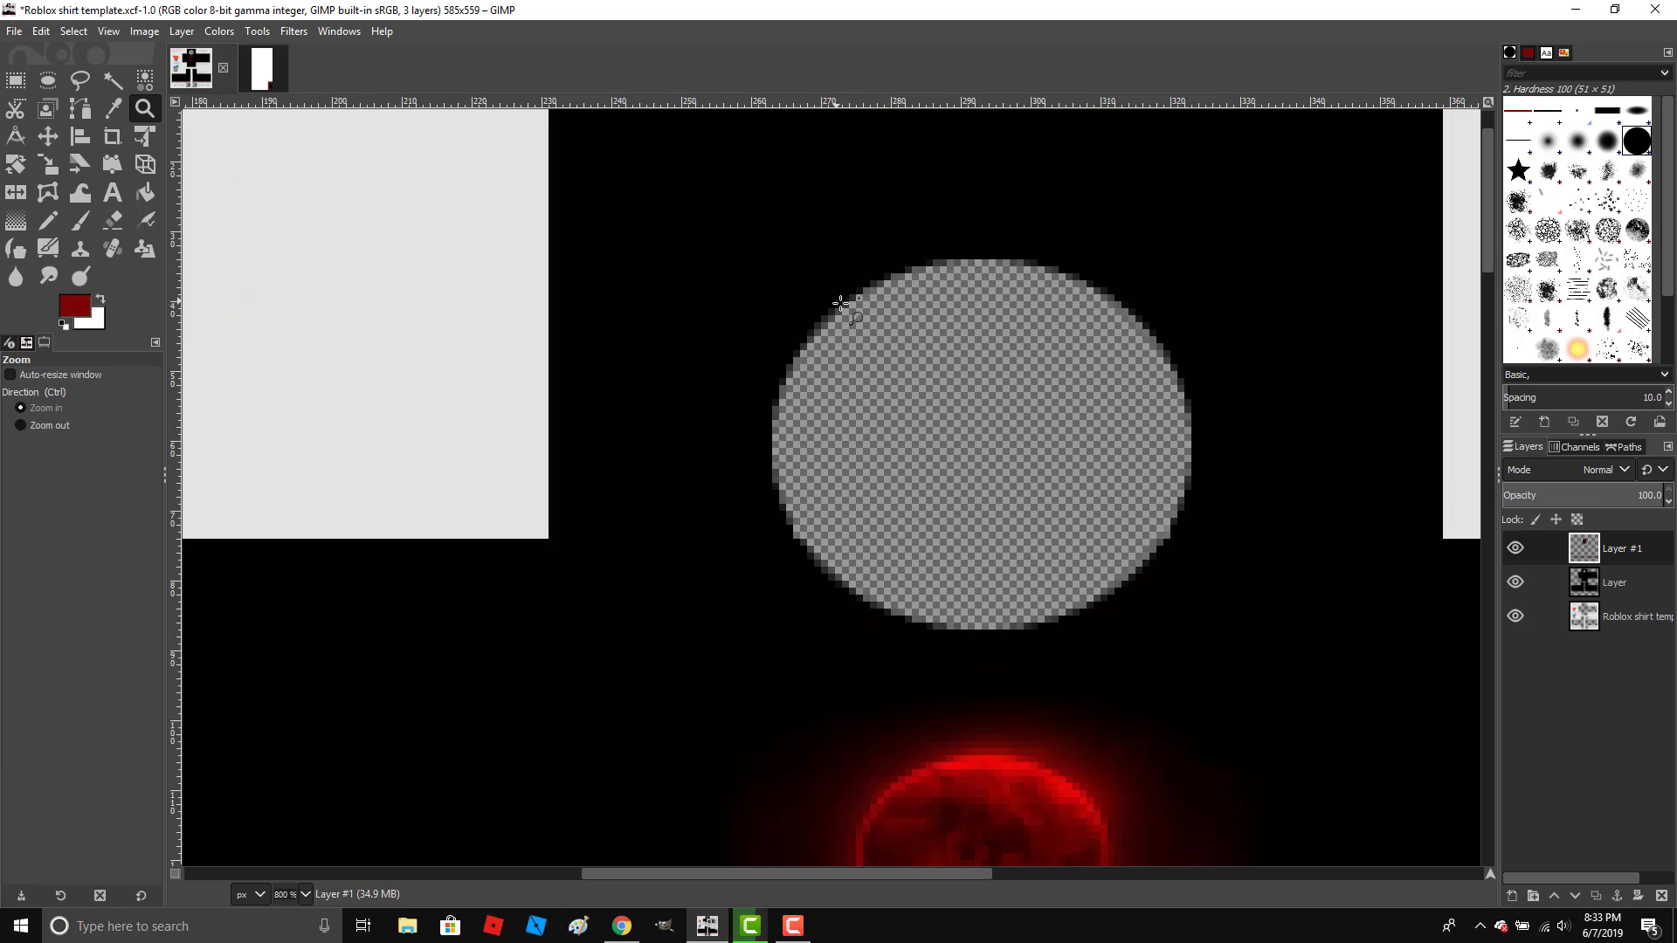
left_click(84, 222)
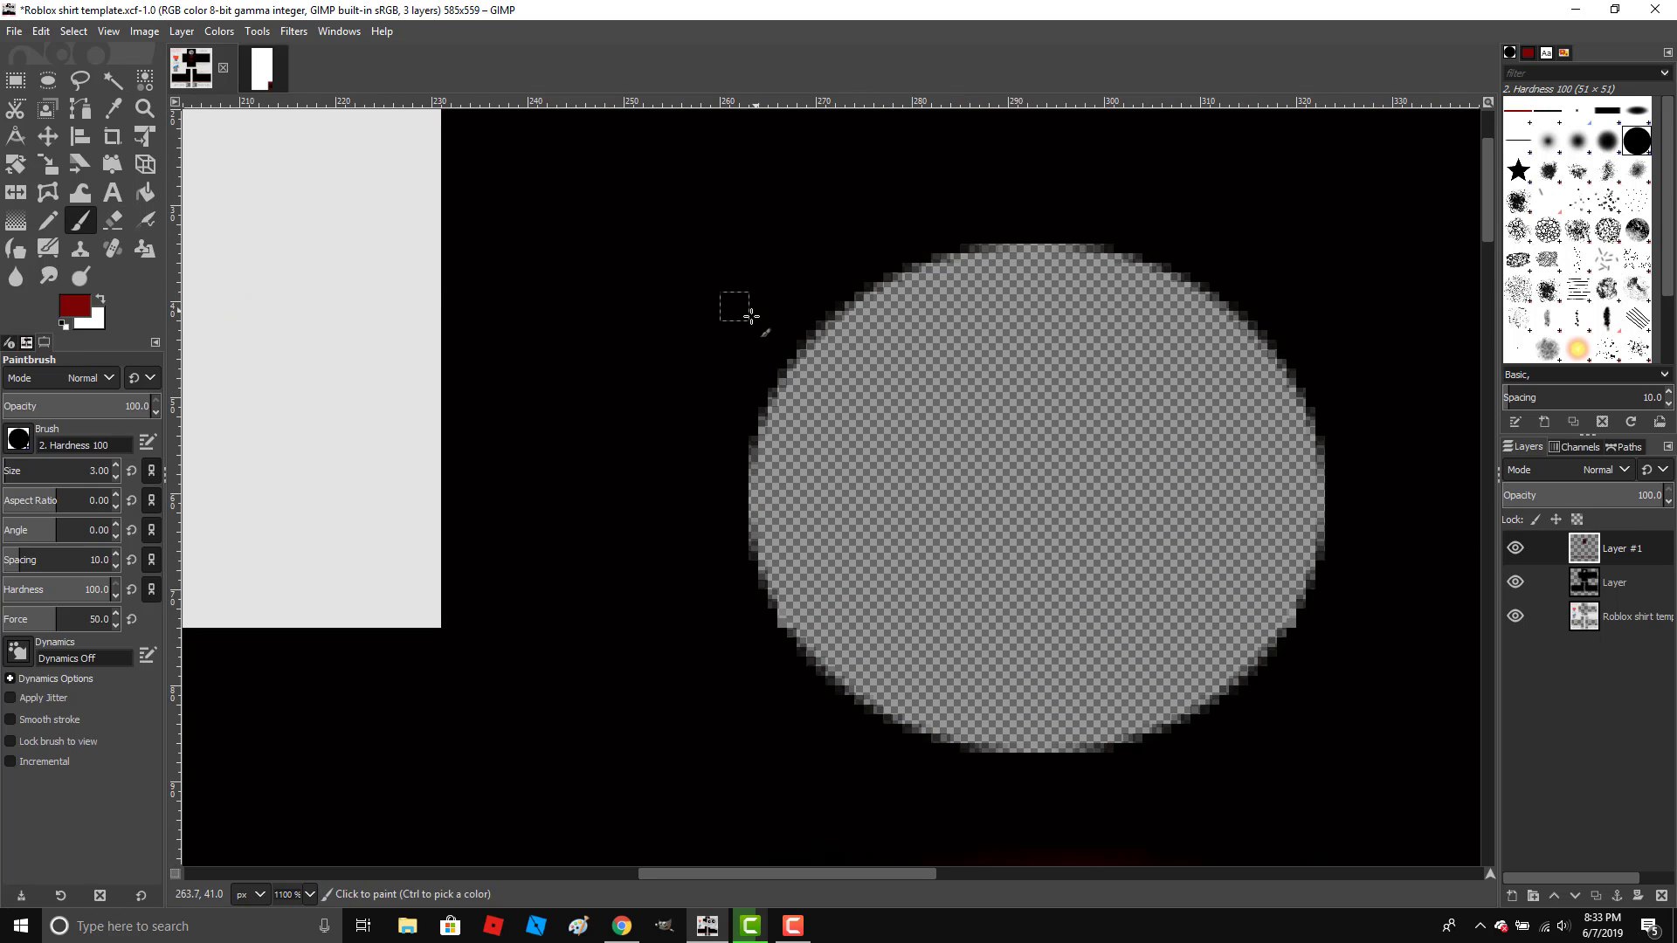
left_click(807, 331)
mouse_move(786, 350)
left_mouse_down()
mouse_move(723, 418)
mouse_move(746, 420)
mouse_move(730, 499)
mouse_move(788, 643)
mouse_move(911, 735)
mouse_move(1111, 749)
left_mouse_up()
left_click(1149, 737, "shift")
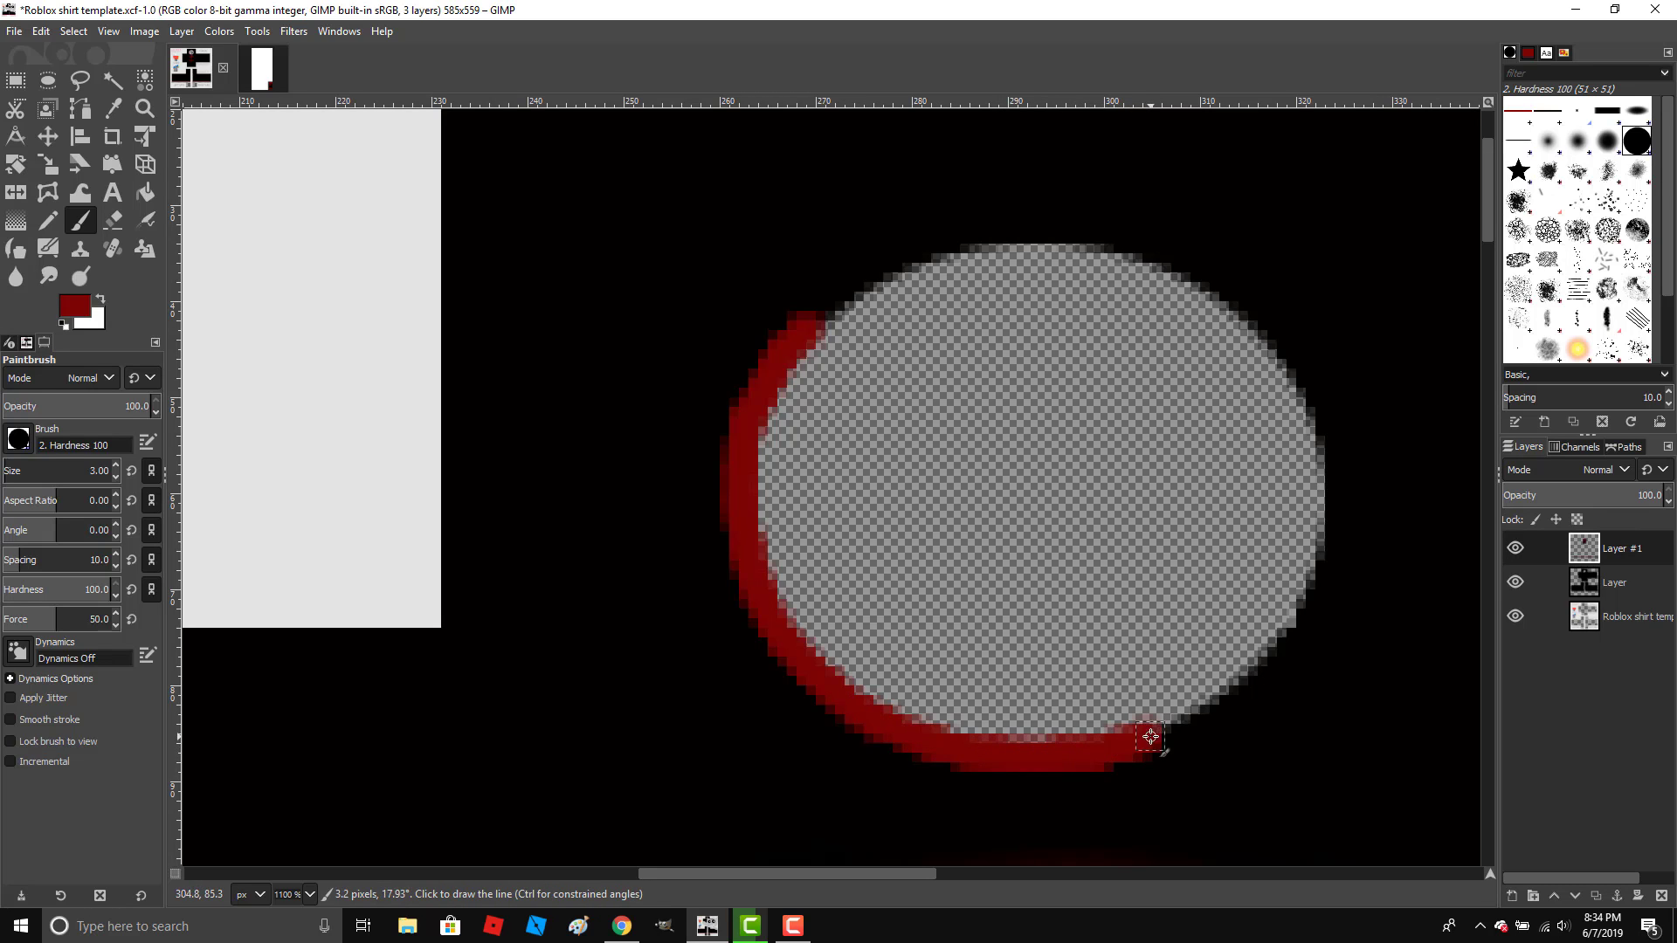
Continue the dark red rim around the neck hole's right and top edges with short connected straight strokes, closing the ring.
left_click(1178, 722, "shift")
left_click(1205, 708, "shift")
left_click(1231, 689, "shift")
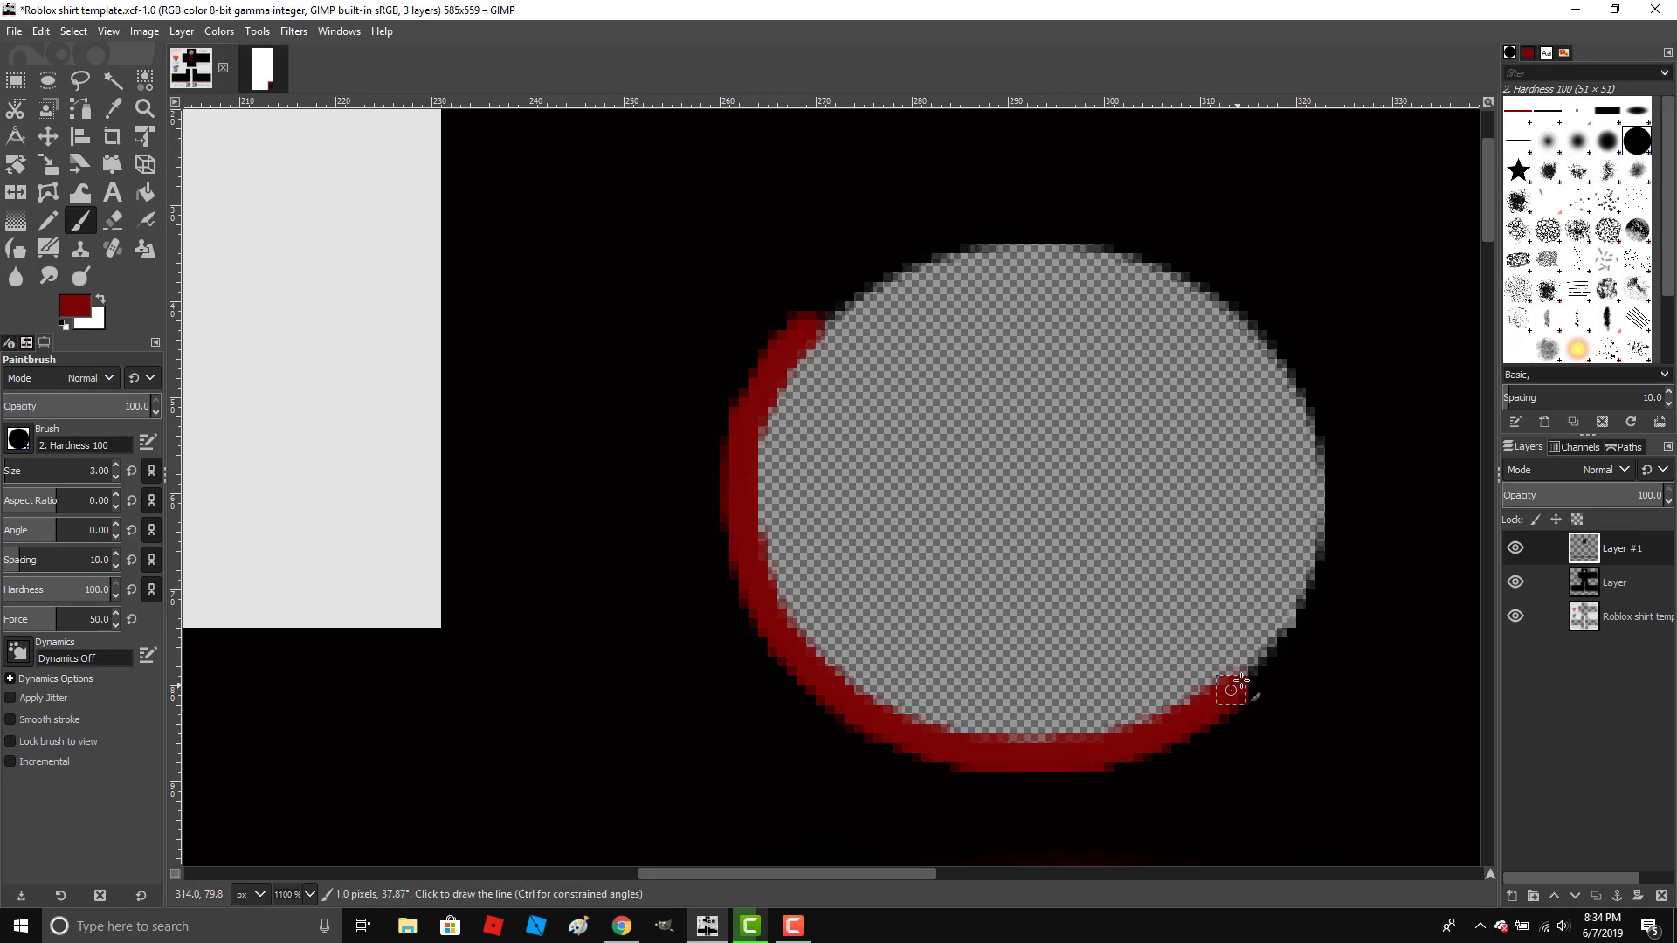
left_click(1255, 668, "shift")
left_click(1275, 644, "shift")
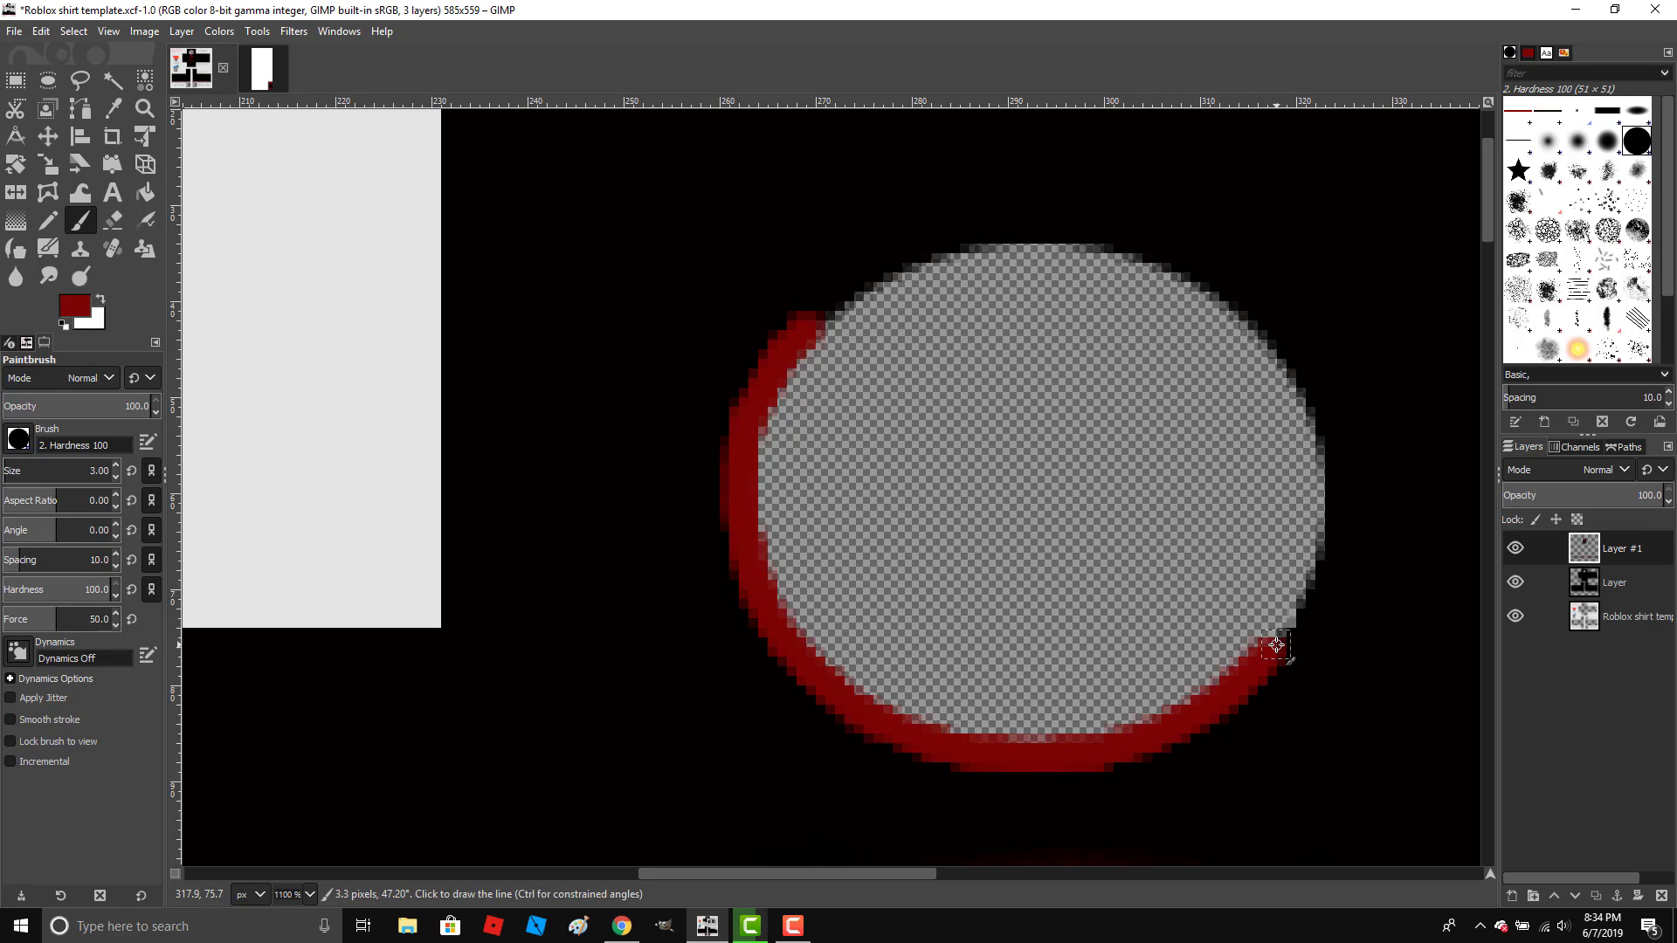
left_click(1297, 620, "shift")
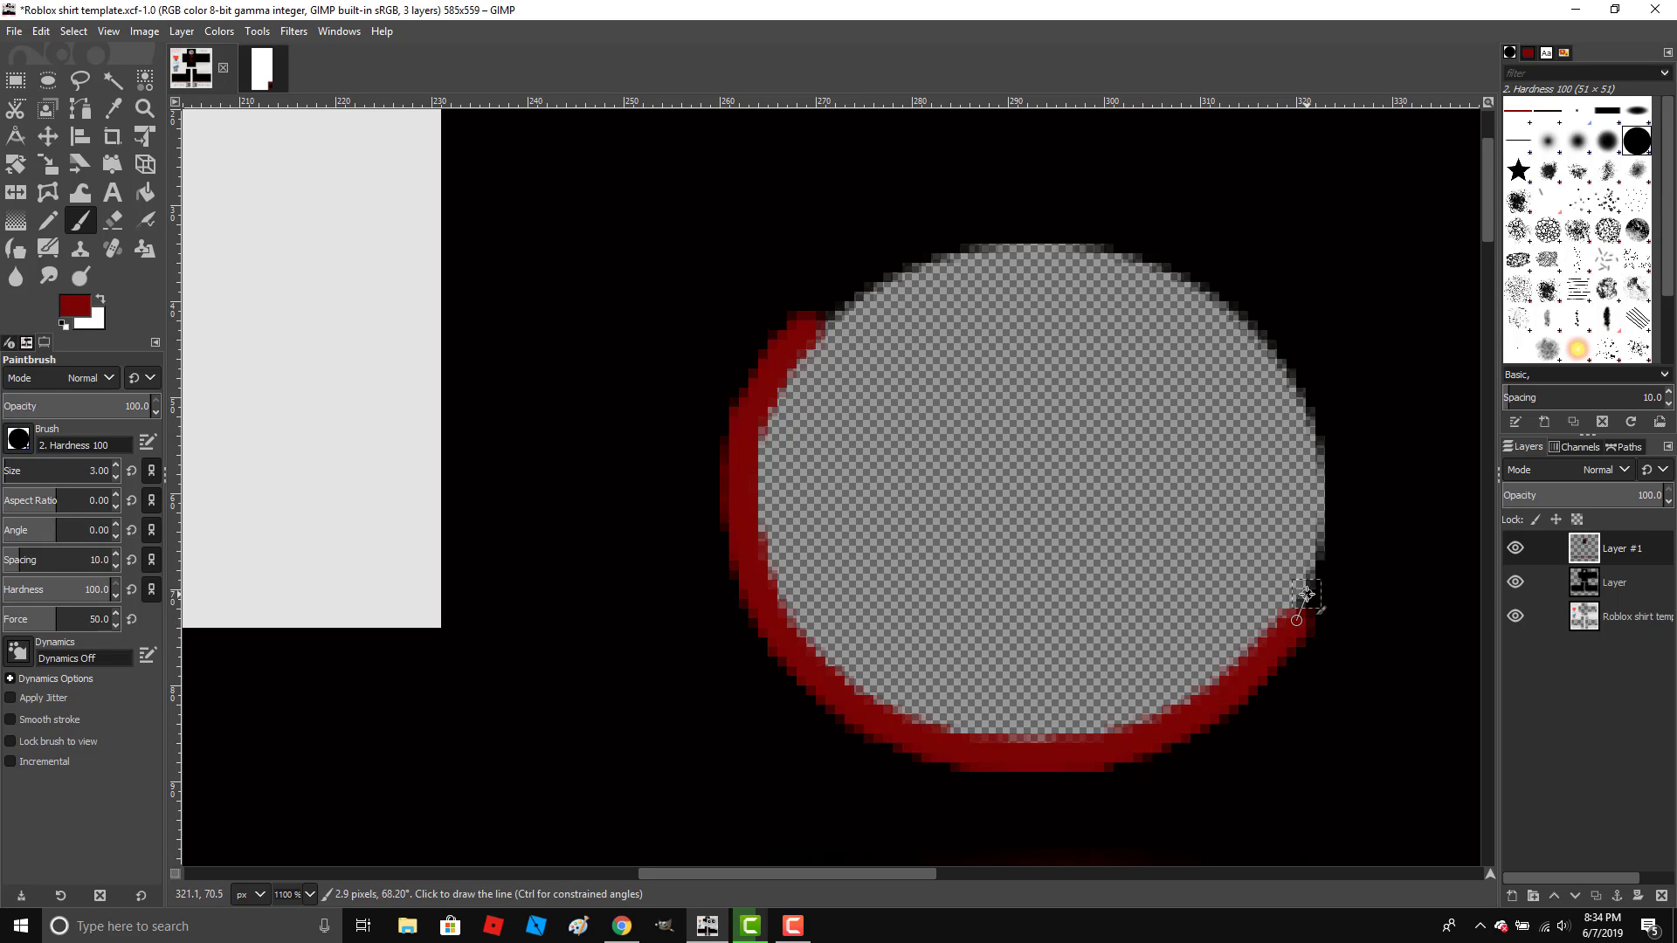
left_click(1309, 594, "shift")
left_click(1314, 563, "shift")
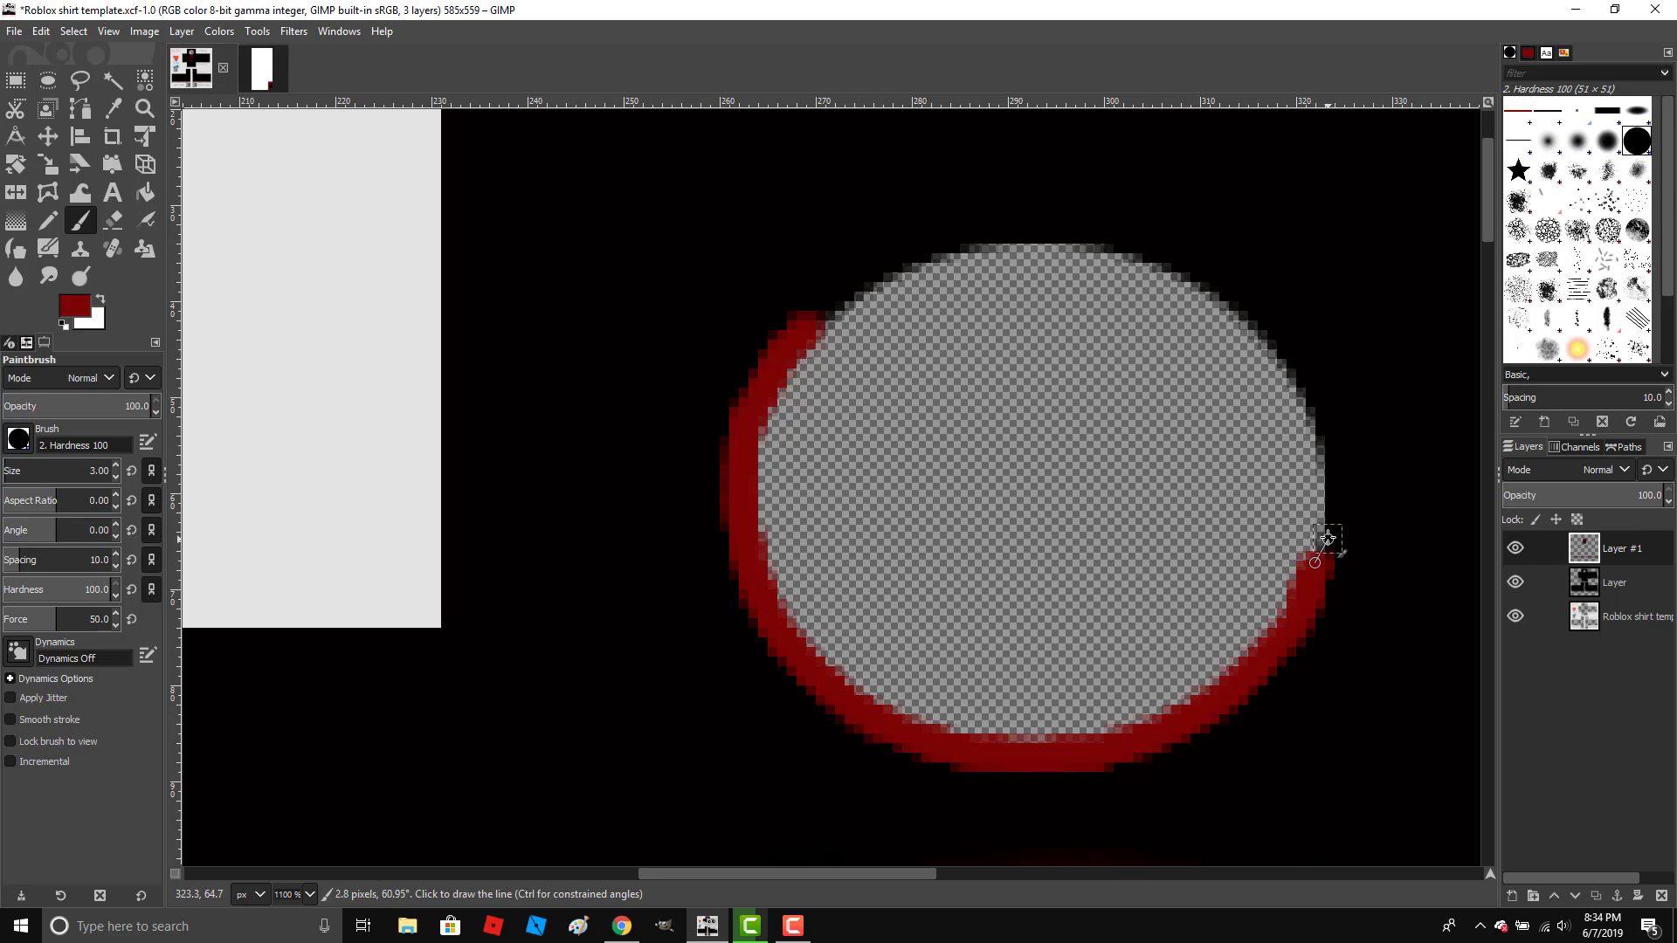
left_click(1324, 507, "shift")
left_click(1319, 450, "shift")
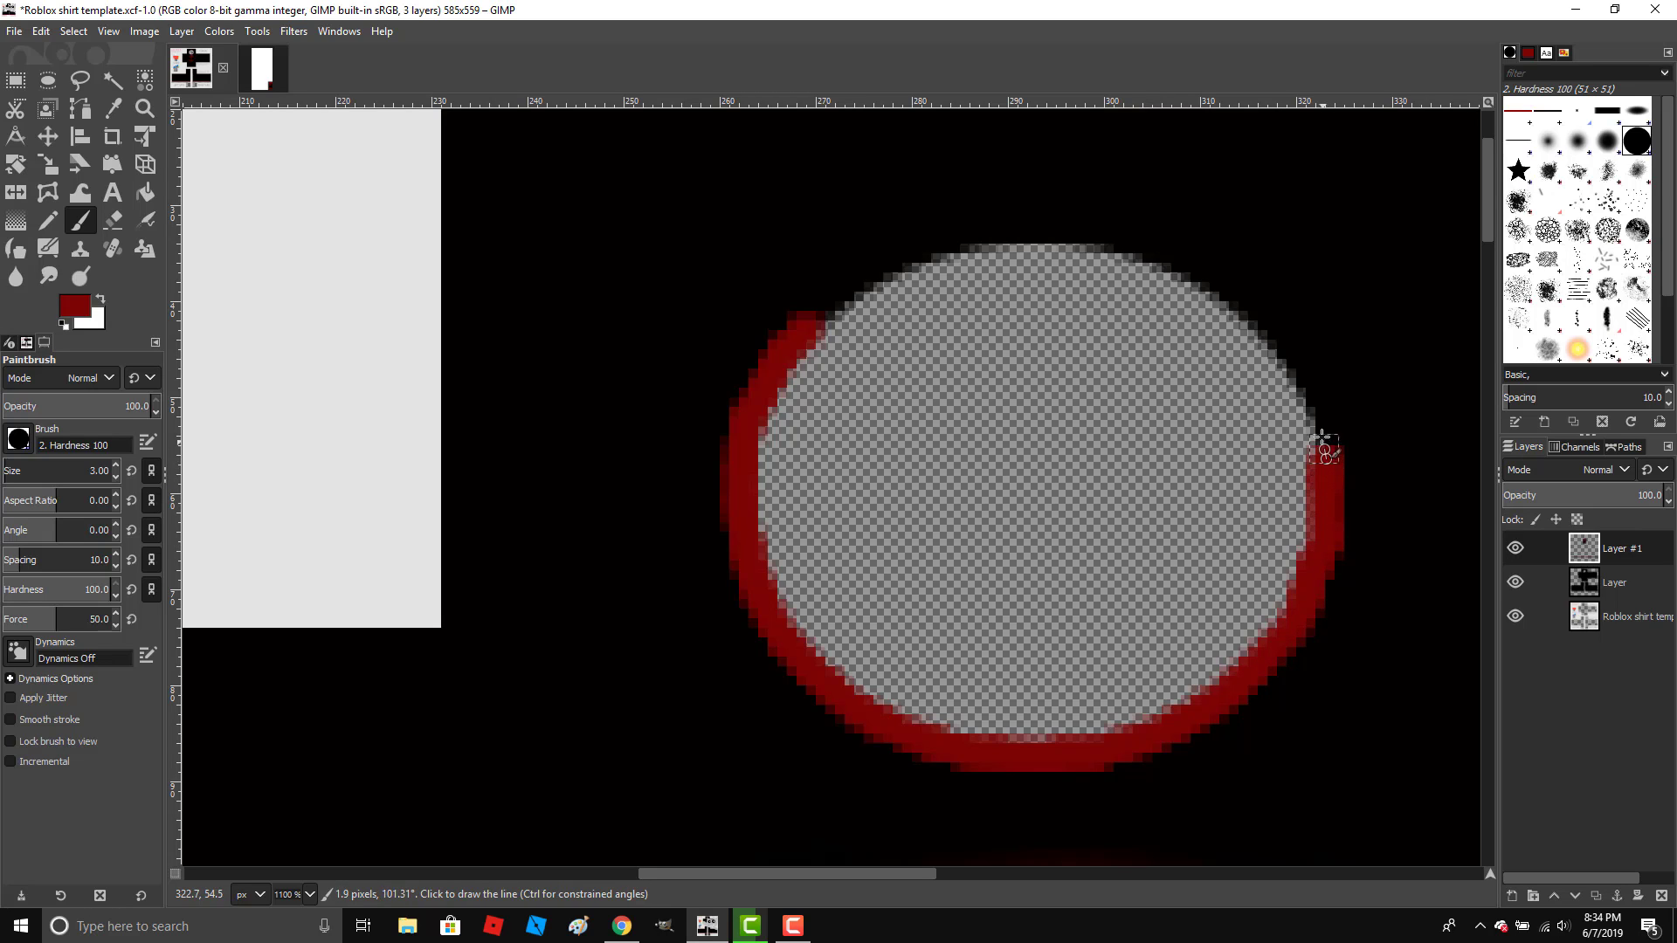
left_click(1294, 397, "shift")
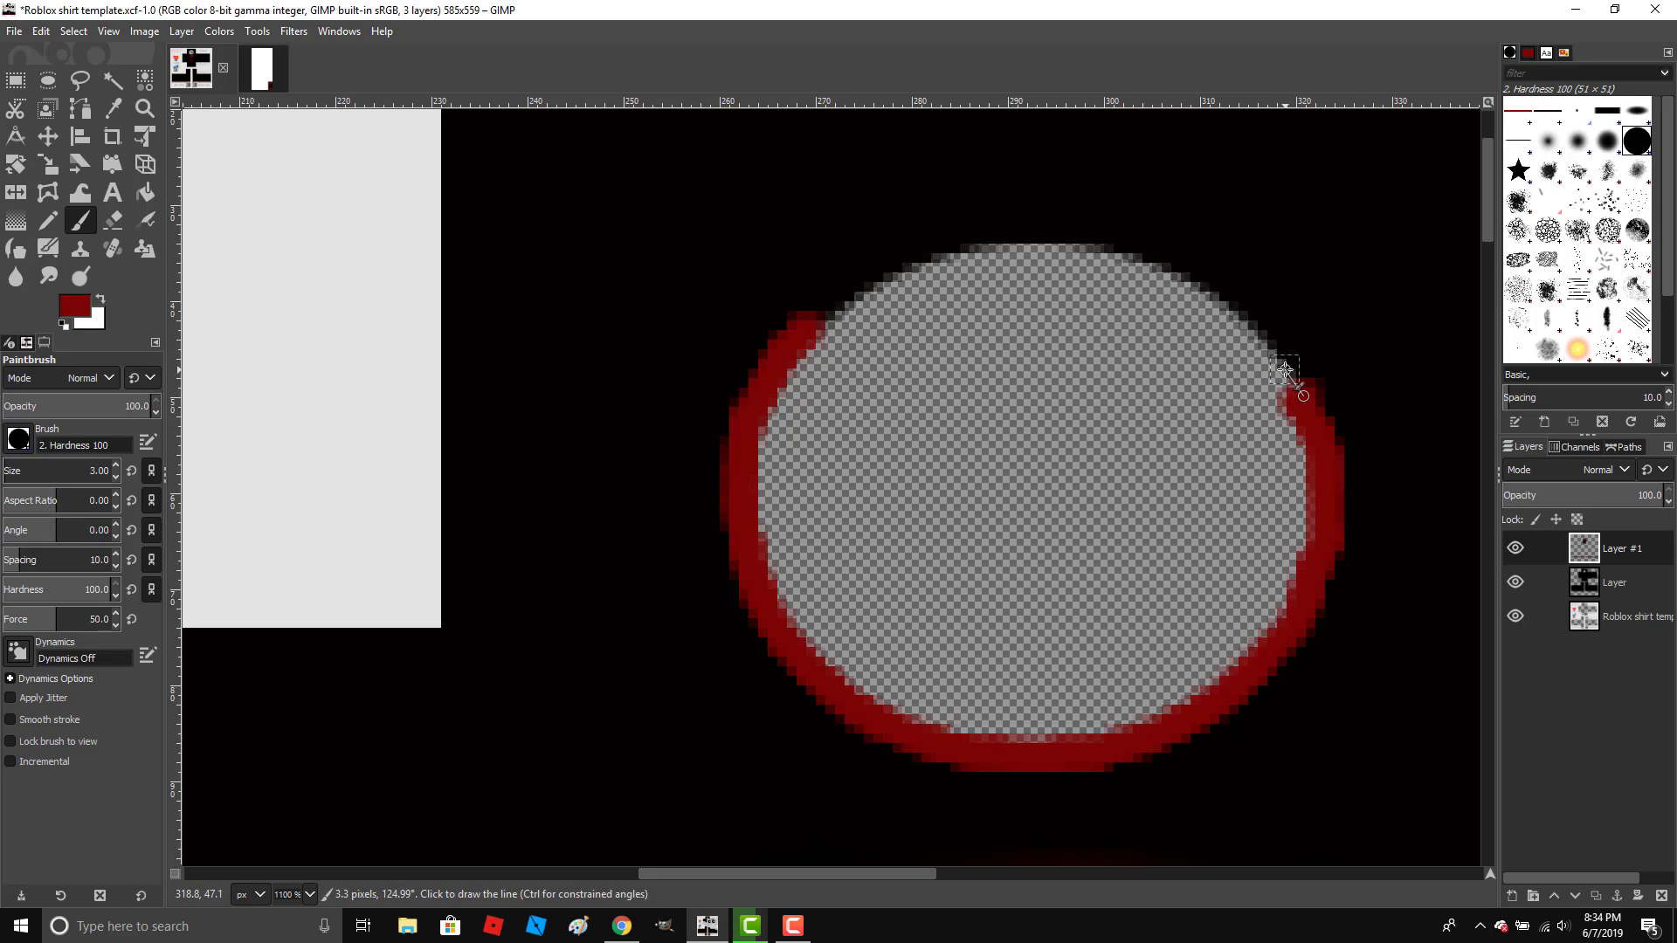
left_click(1284, 372, "shift")
left_click(1262, 347, "shift")
left_click(1235, 319, "shift")
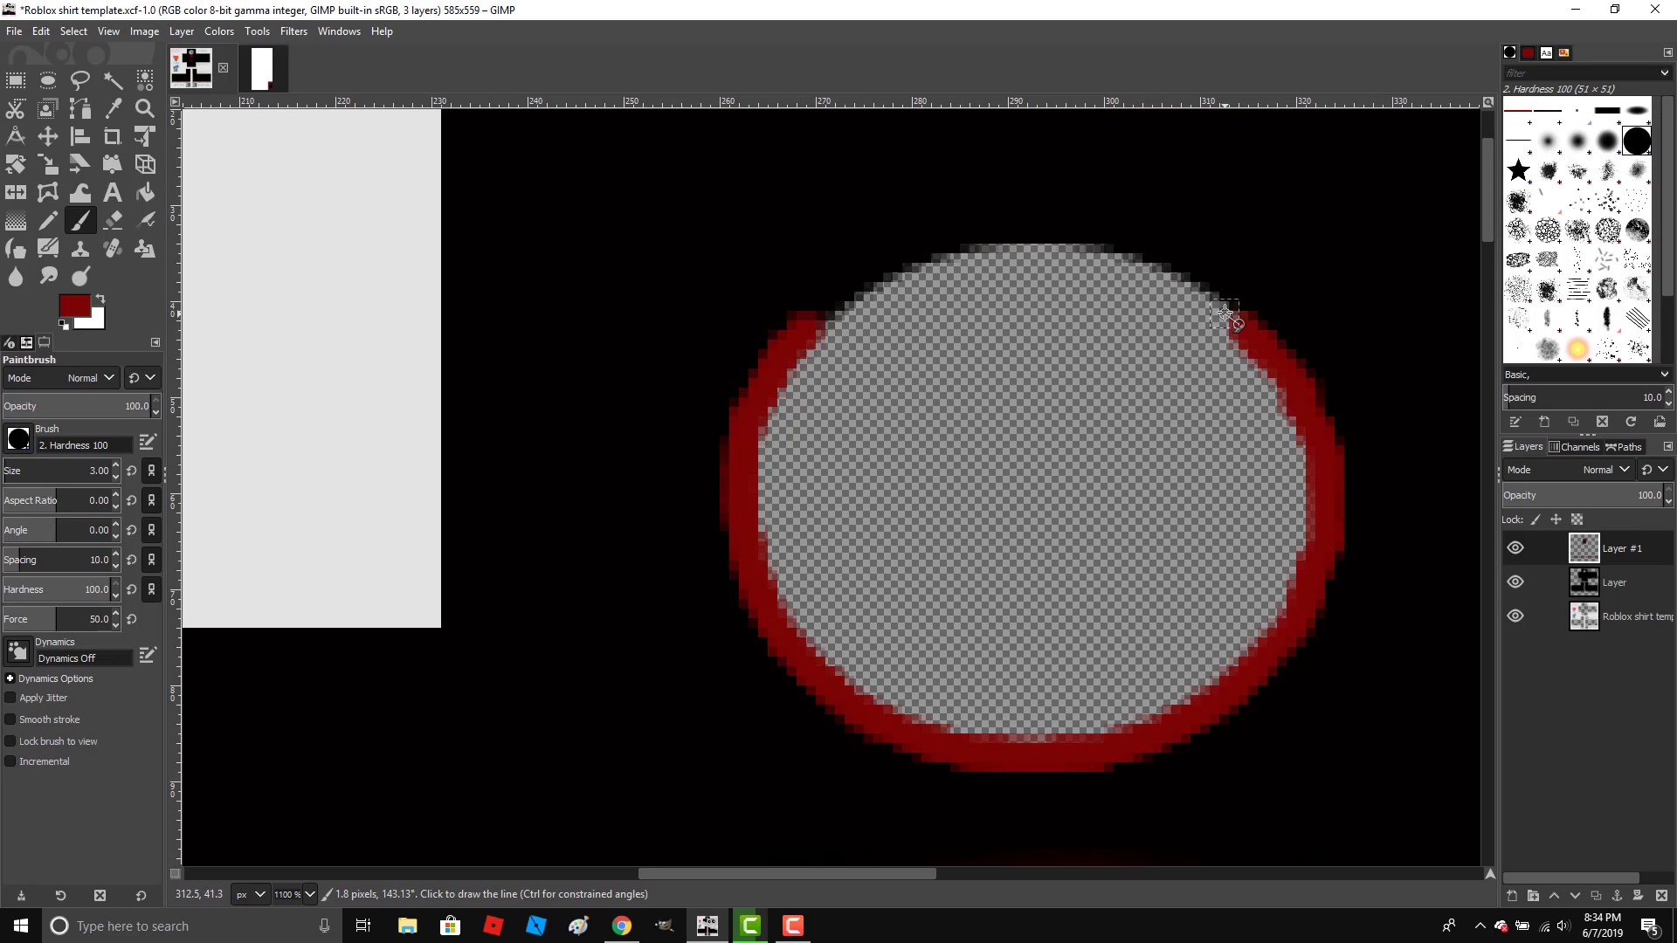
left_click(1220, 301, "shift")
left_click(1202, 288, "shift")
left_click(1185, 274, "shift")
left_click(1150, 262, "shift")
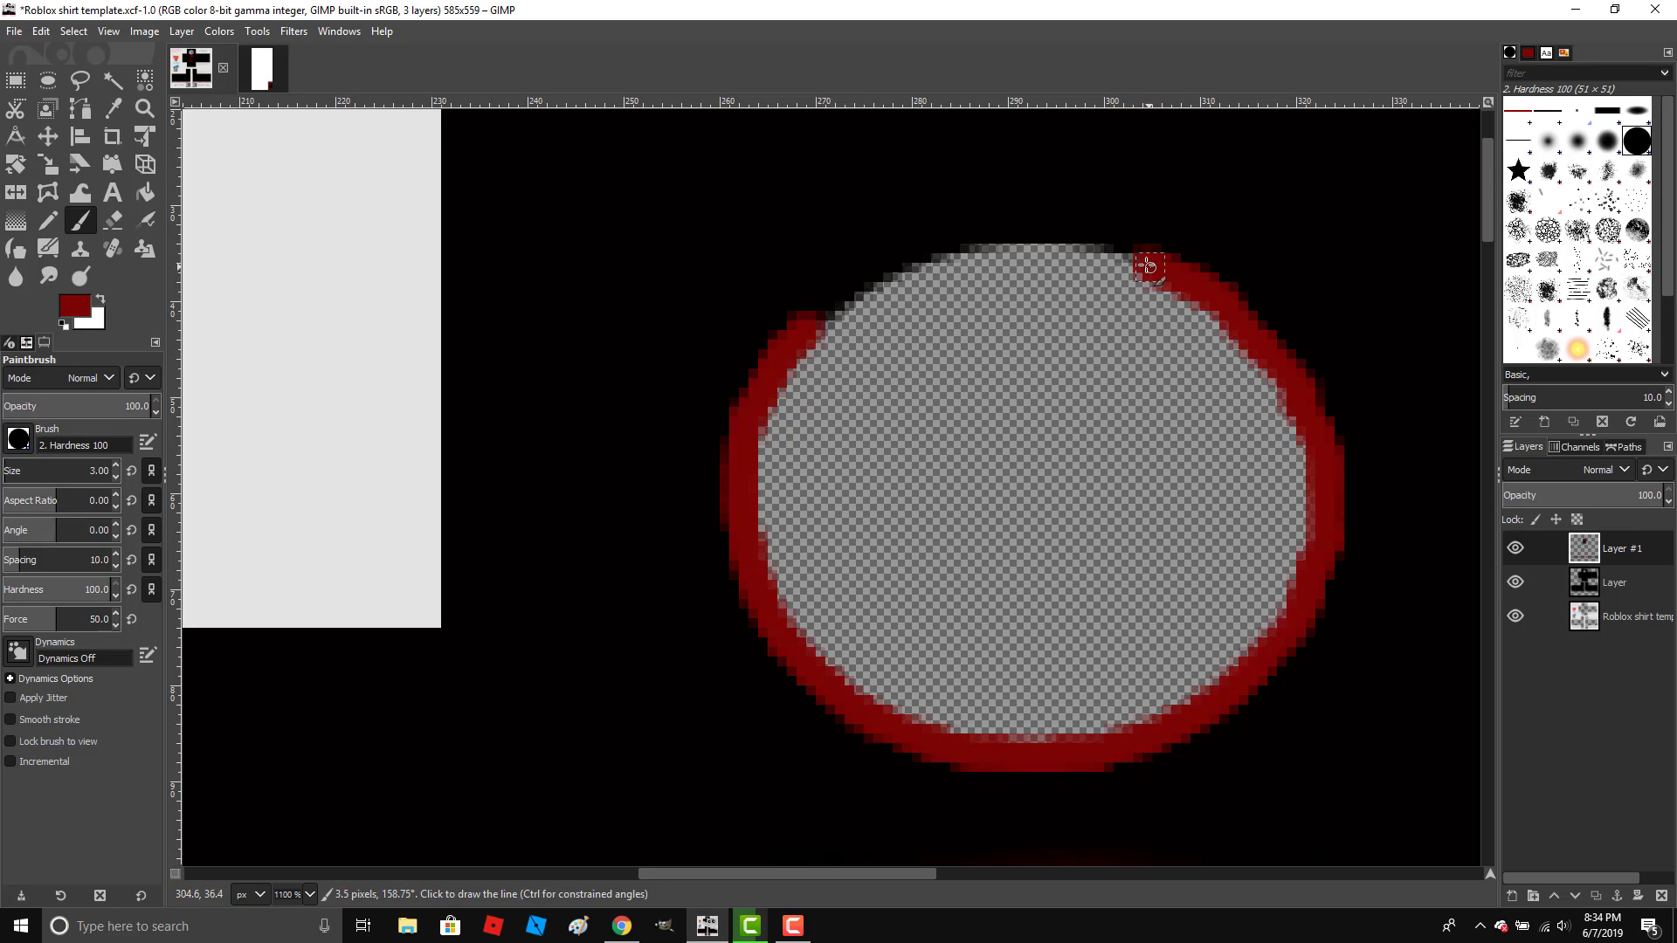
left_click(1121, 256, "shift")
left_click(1083, 253, "shift")
left_click(1031, 251, "shift")
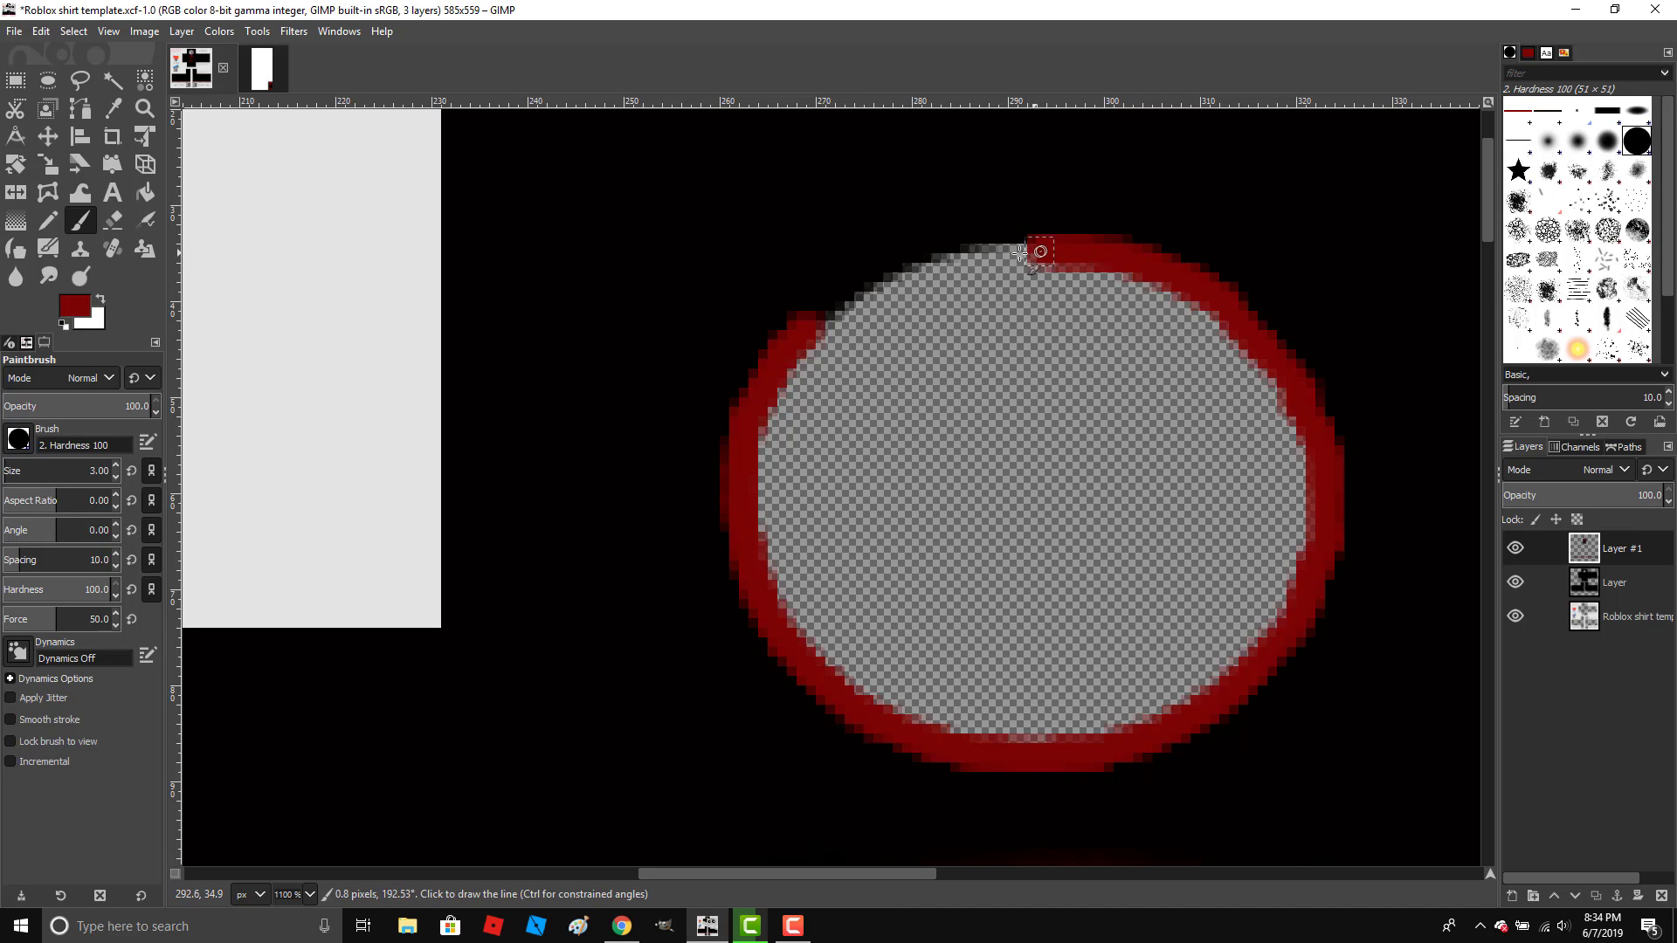
left_click(998, 253, "shift")
left_click(967, 252, "shift")
left_click(928, 261, "shift")
left_click(899, 272, "shift")
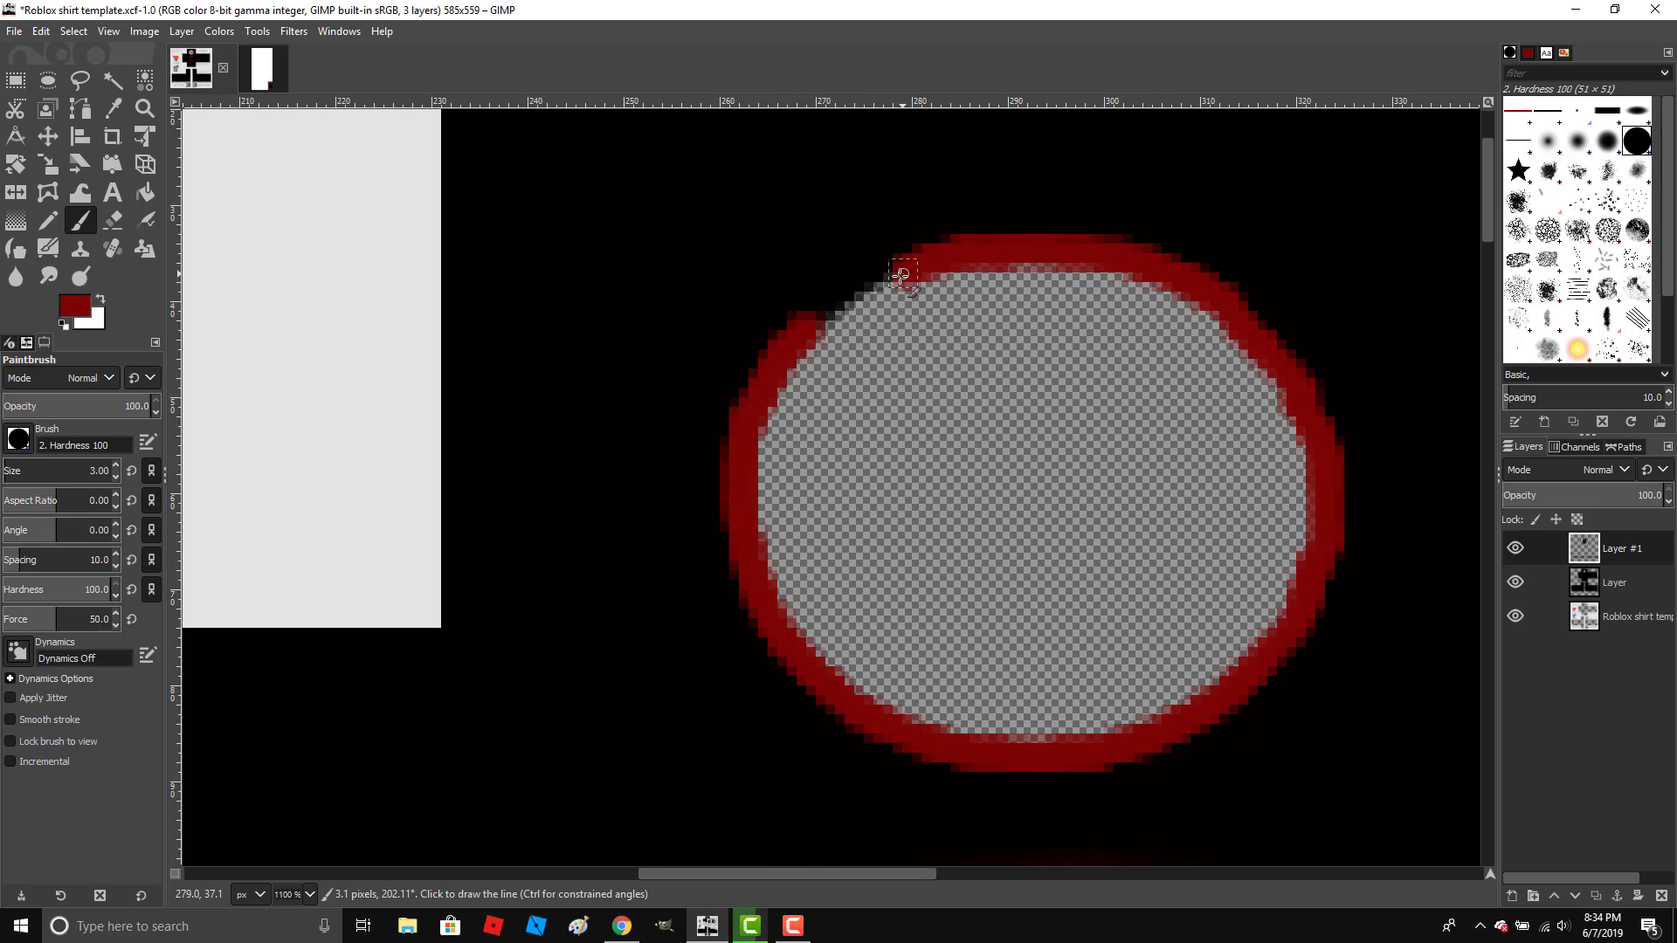
left_click(872, 284, "shift")
left_click(845, 298, "shift")
left_click(829, 309, "shift")
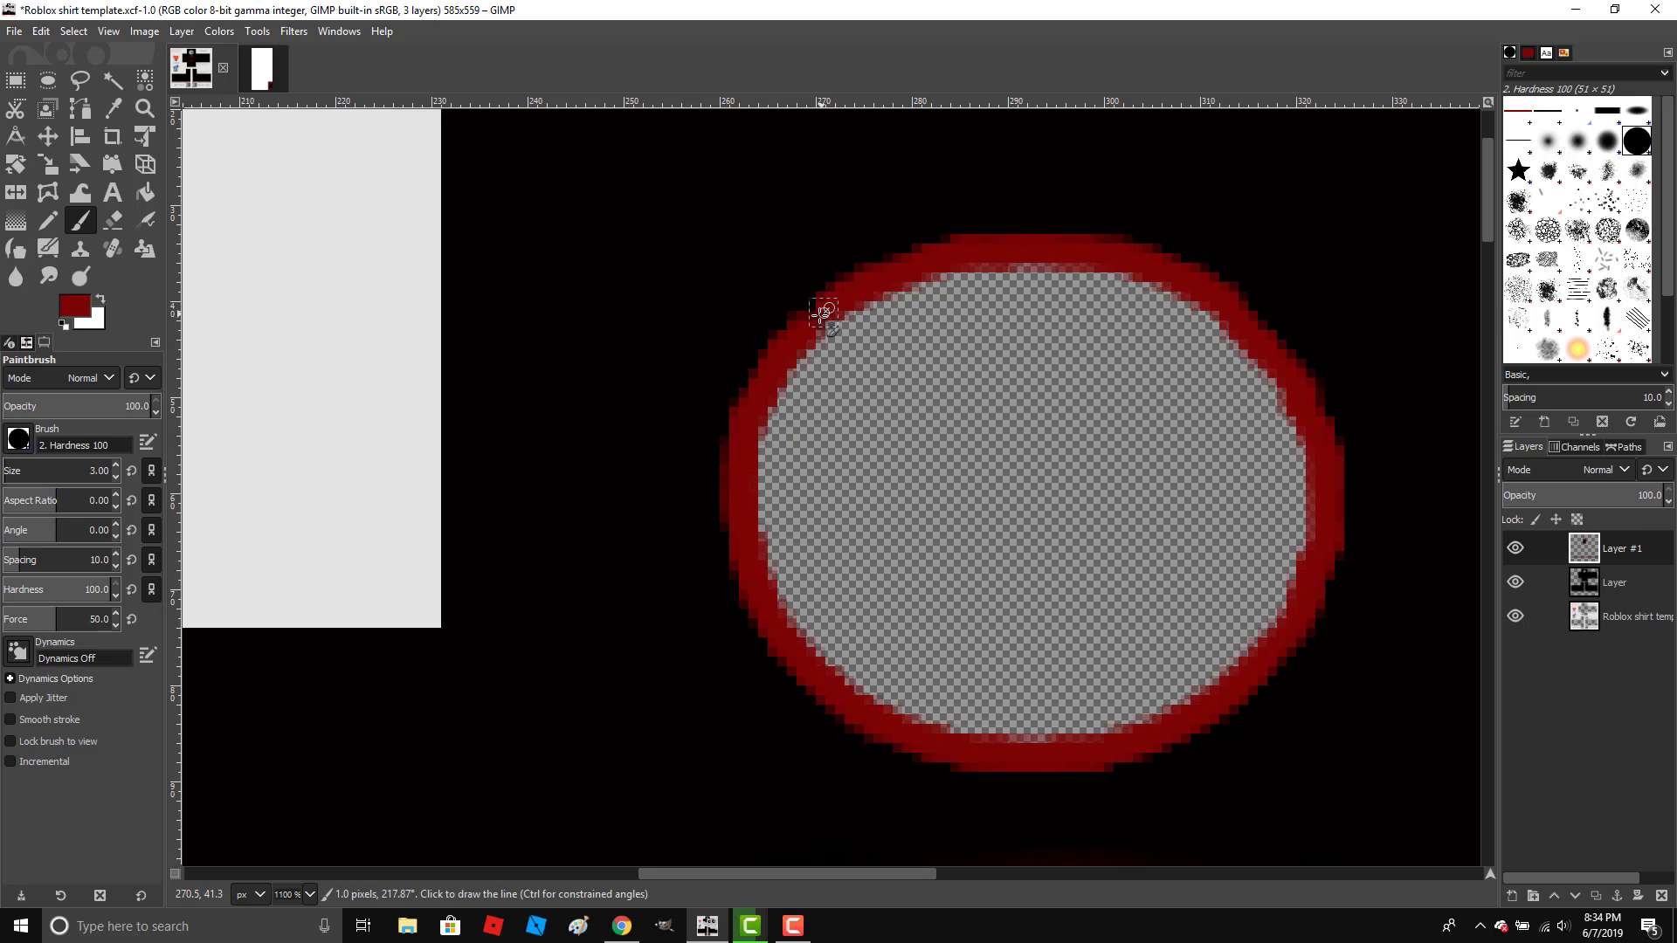
left_click(814, 319, "shift")
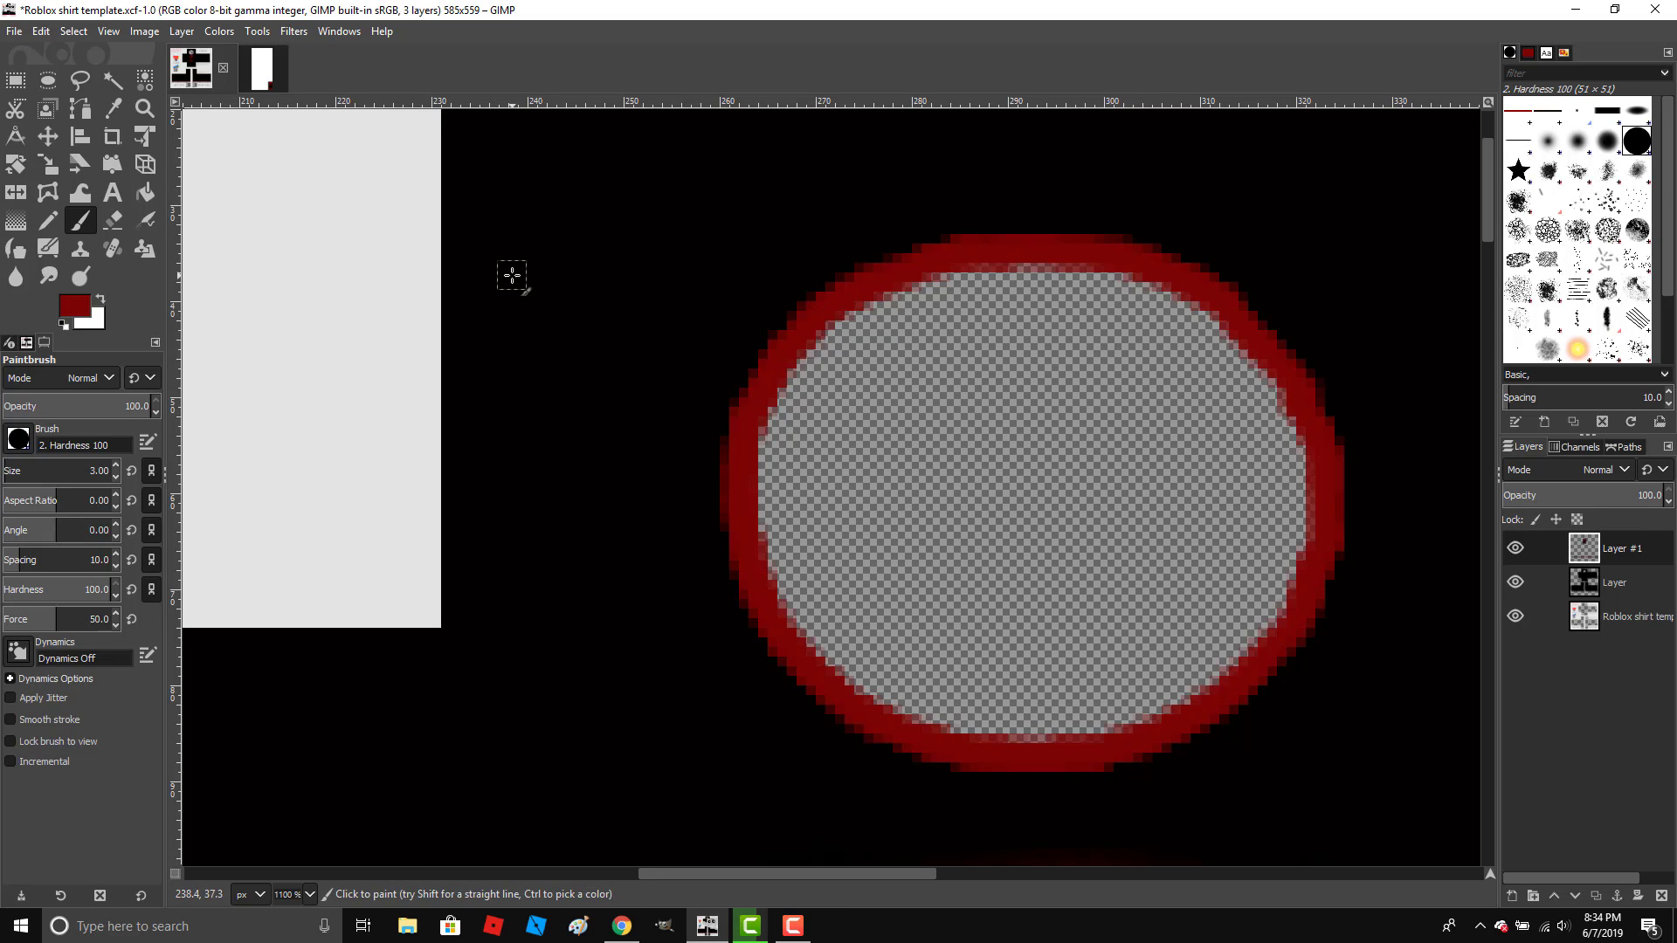
On the Roblox shirt template layer, cut out the vertical divider lines in the transparent strips below both arms' red cuffs.
left_click(142, 108)
scroll(301, 243, "down", 4)
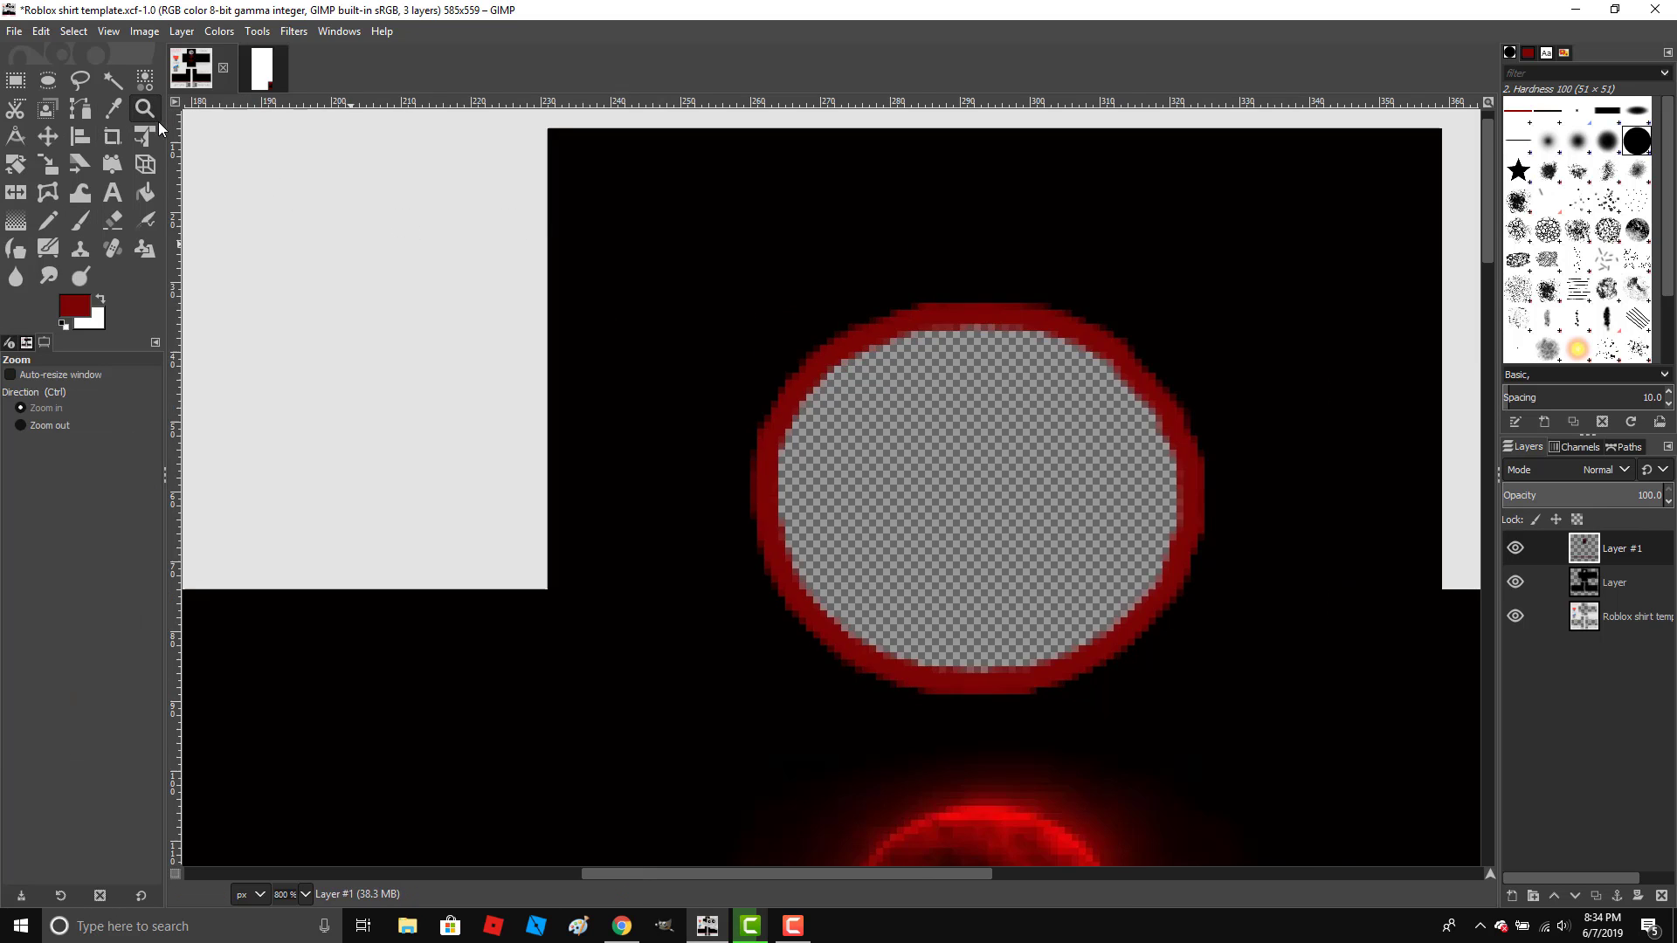
scroll(436, 406, "down", 9)
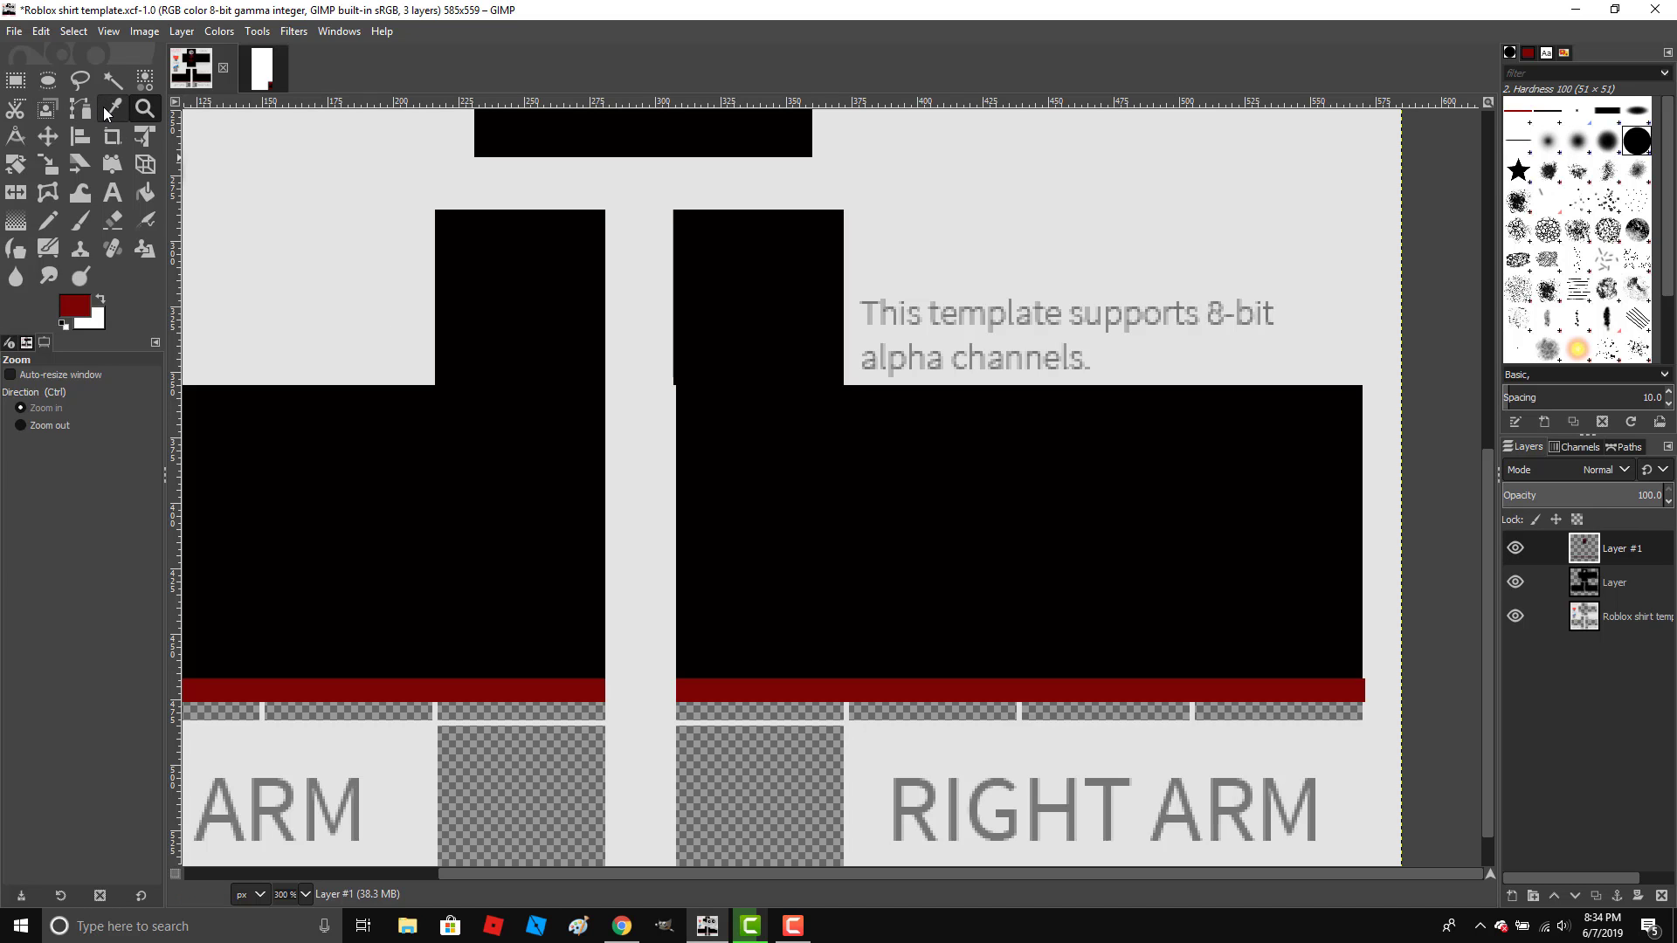
key("minus")
key("minus")
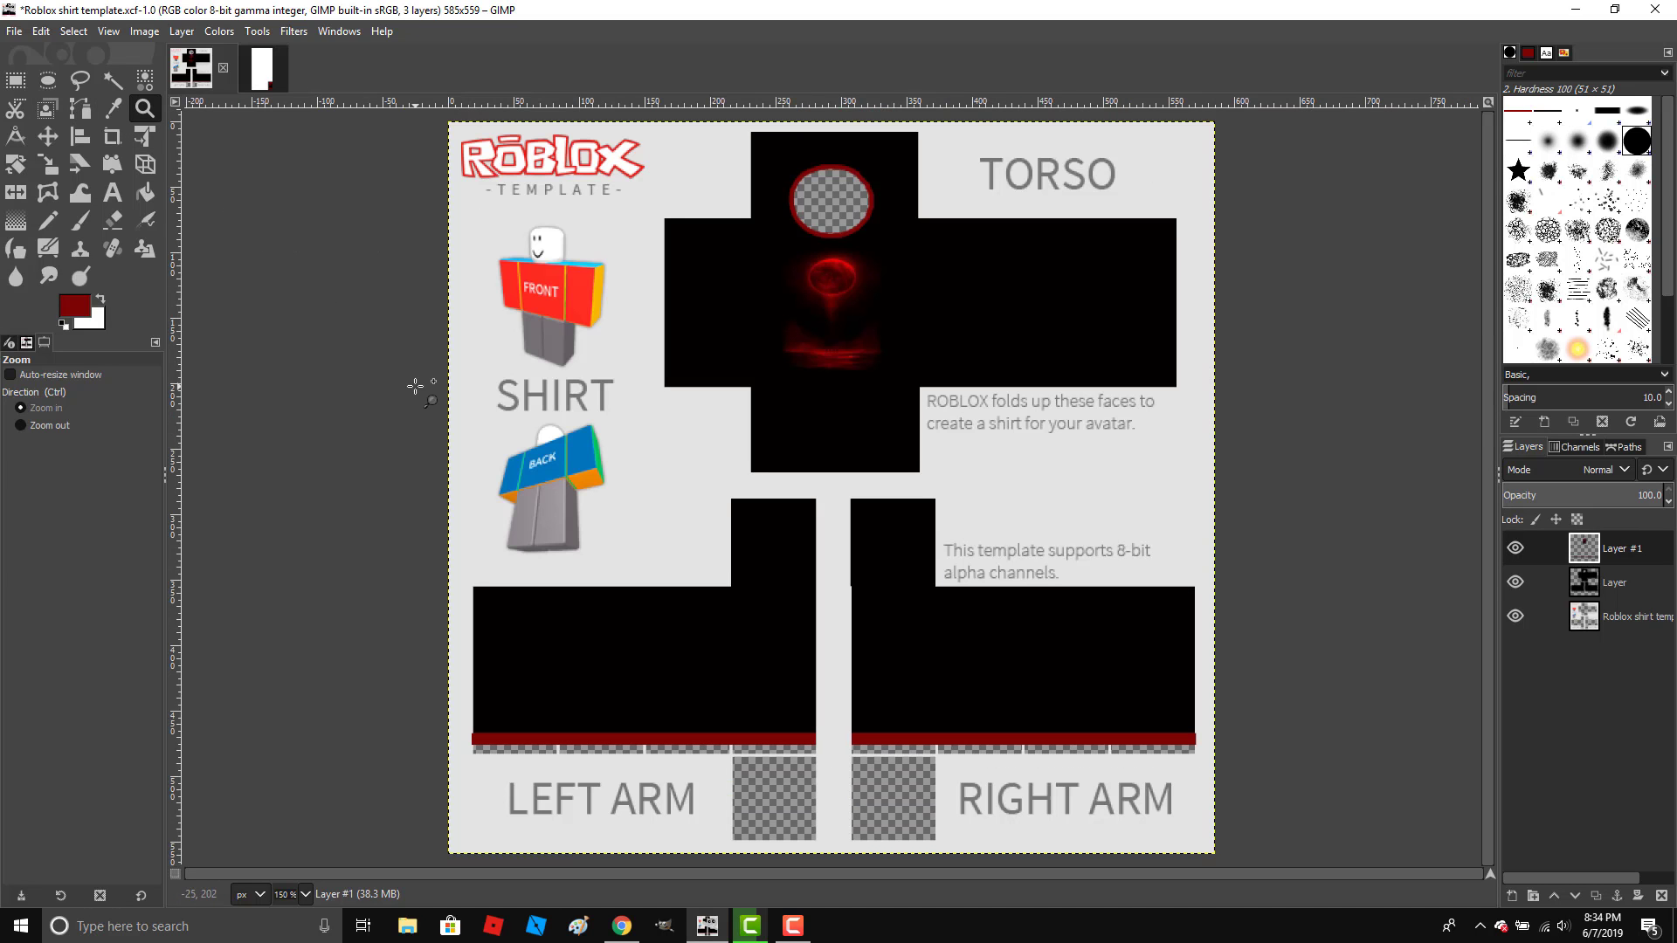
key("r")
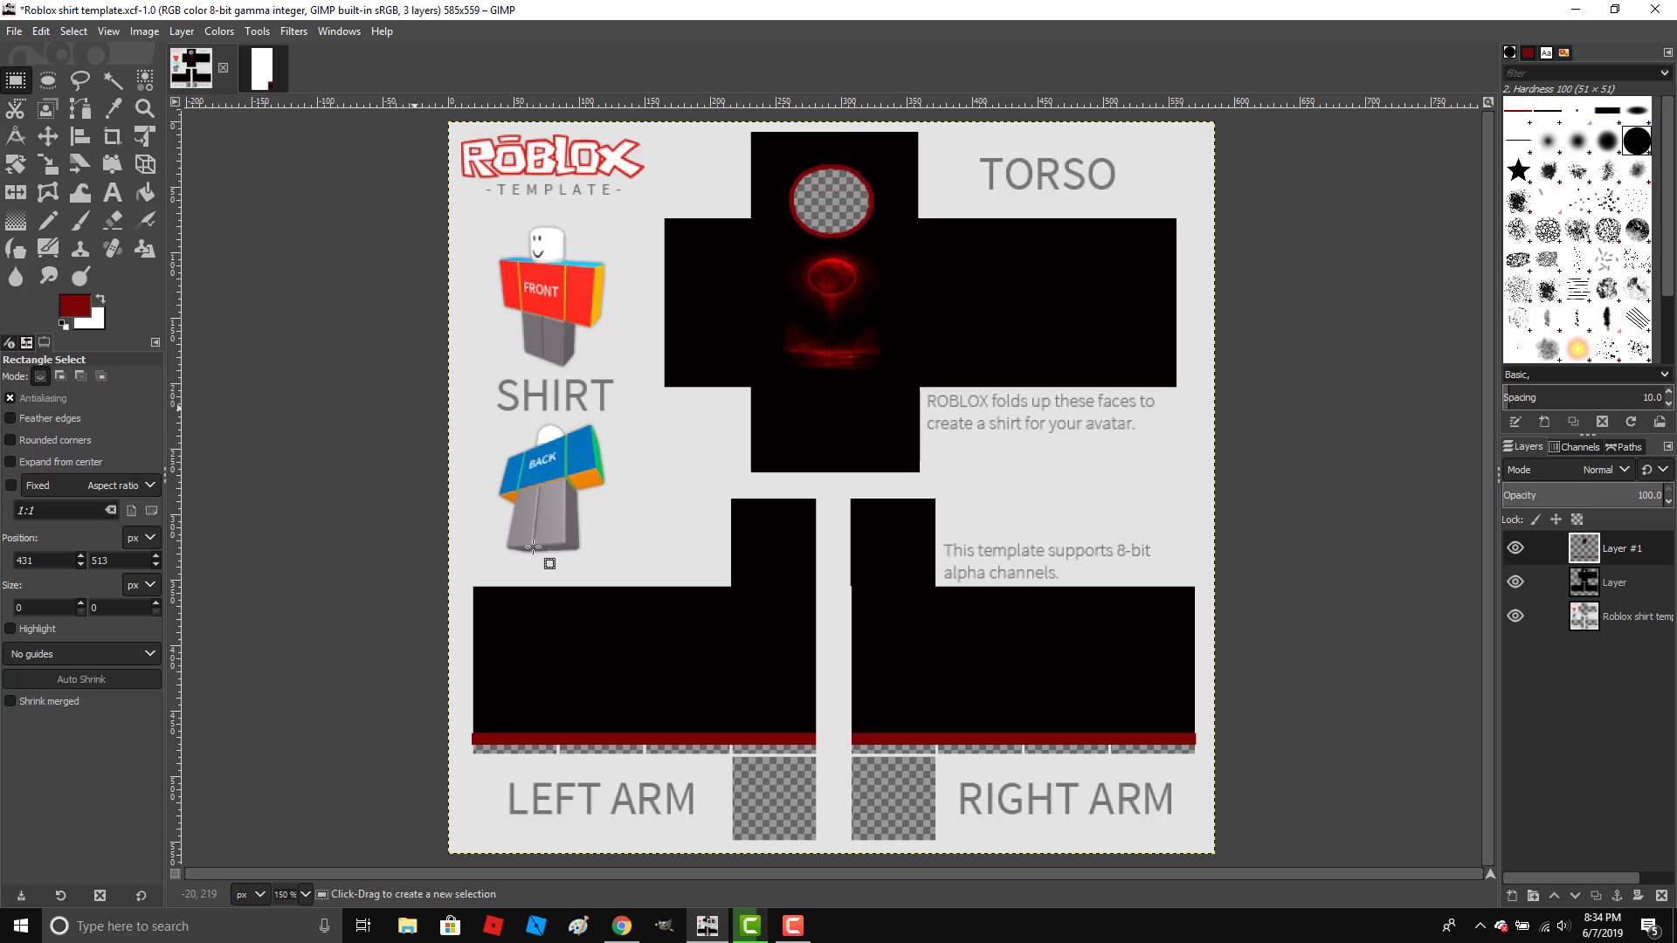
left_click(1620, 616)
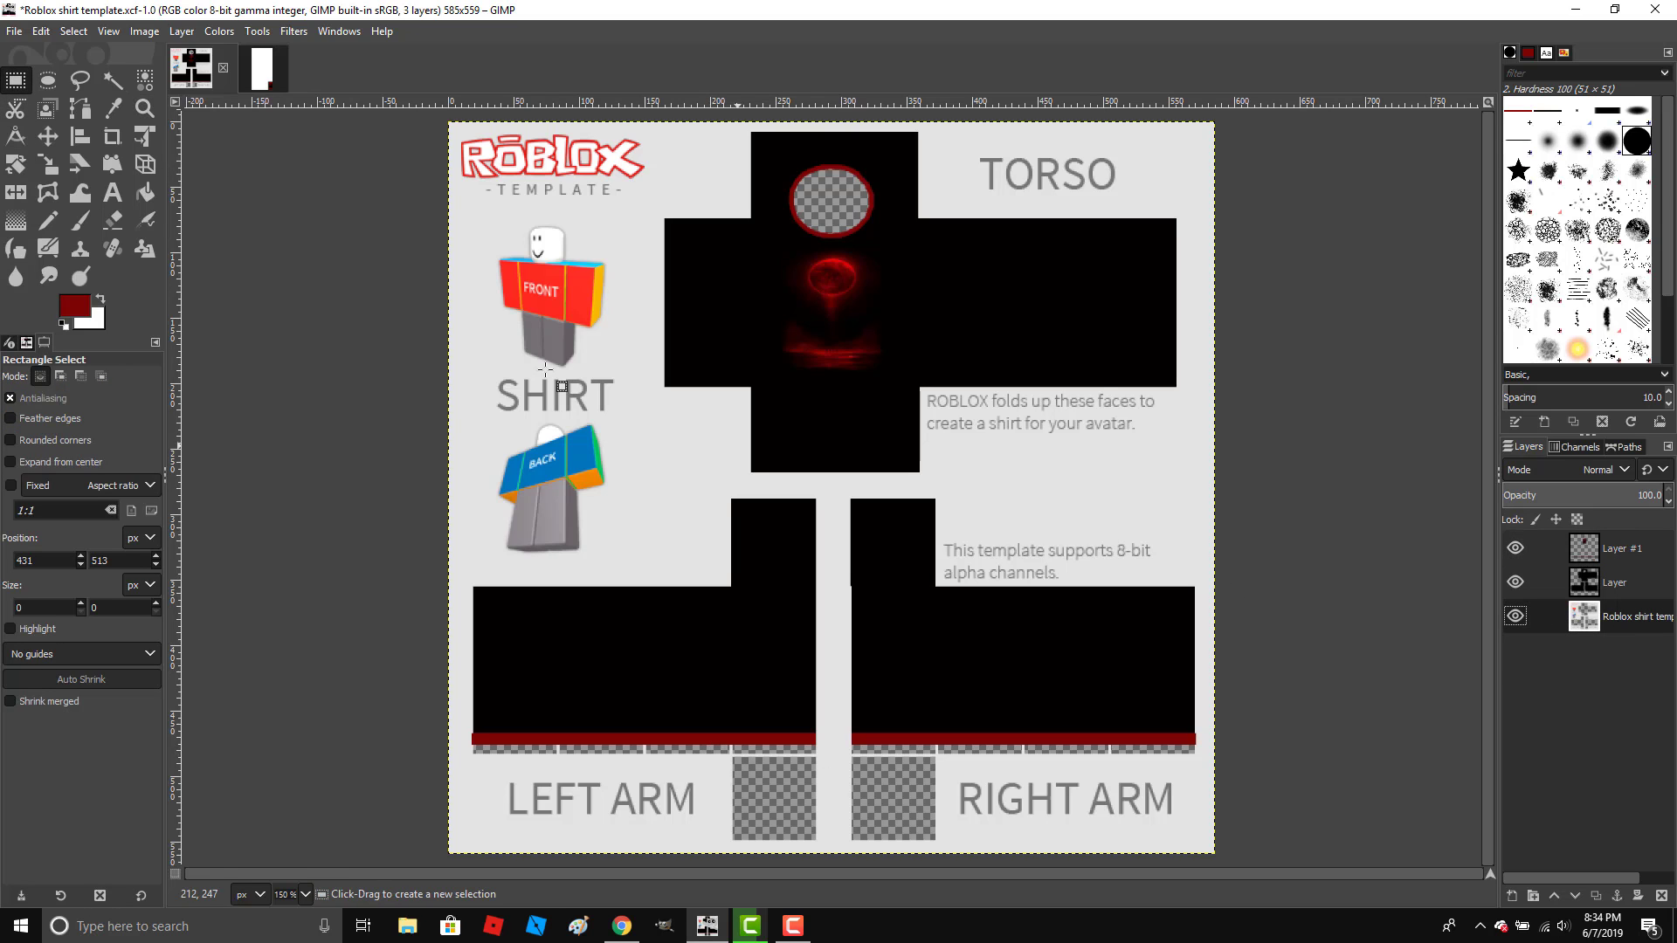
left_click(145, 108)
left_click(760, 771)
left_click(760, 770)
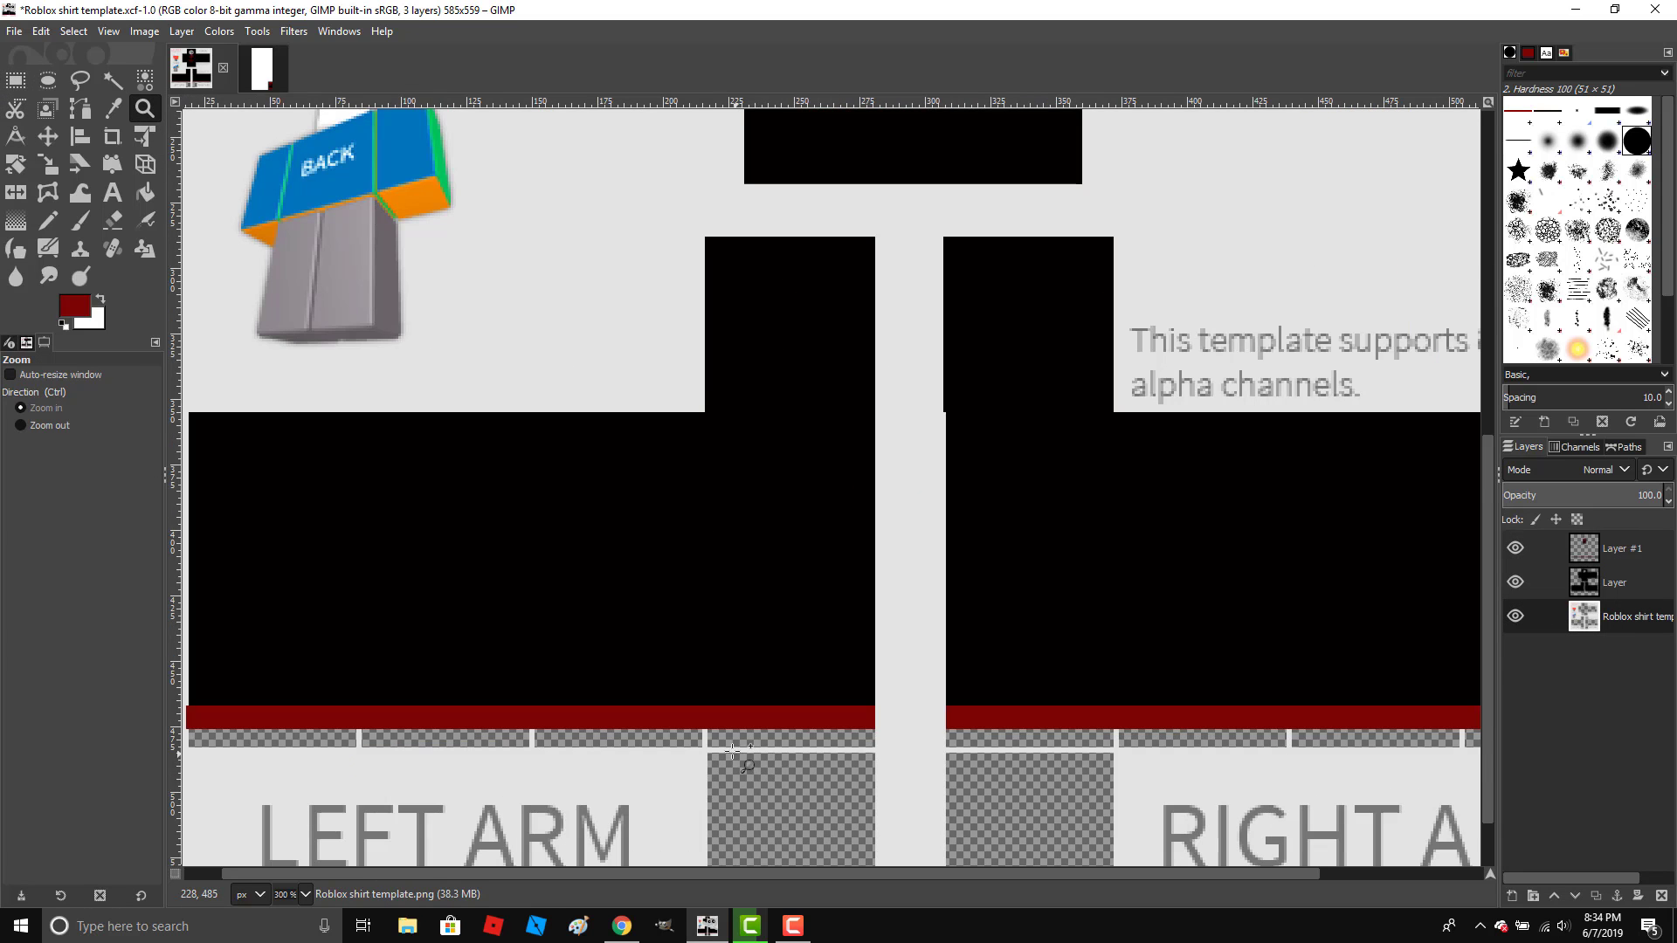
scroll(585, 690, "down", 2)
key("r")
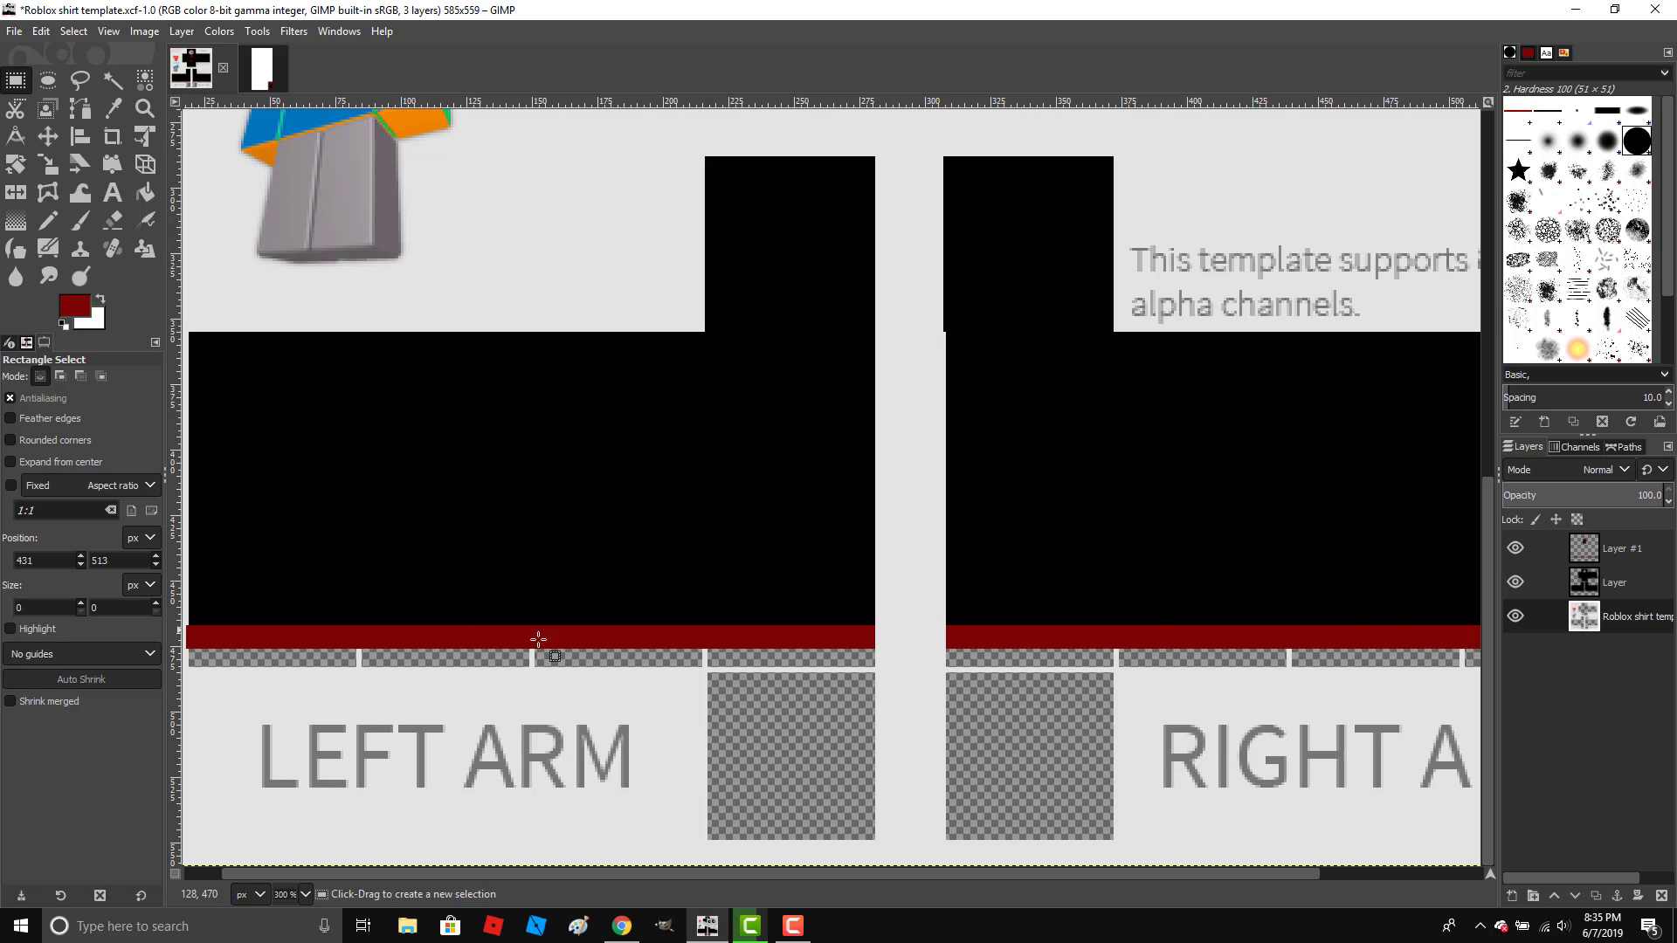
left_click_drag(304, 605, 747, 667)
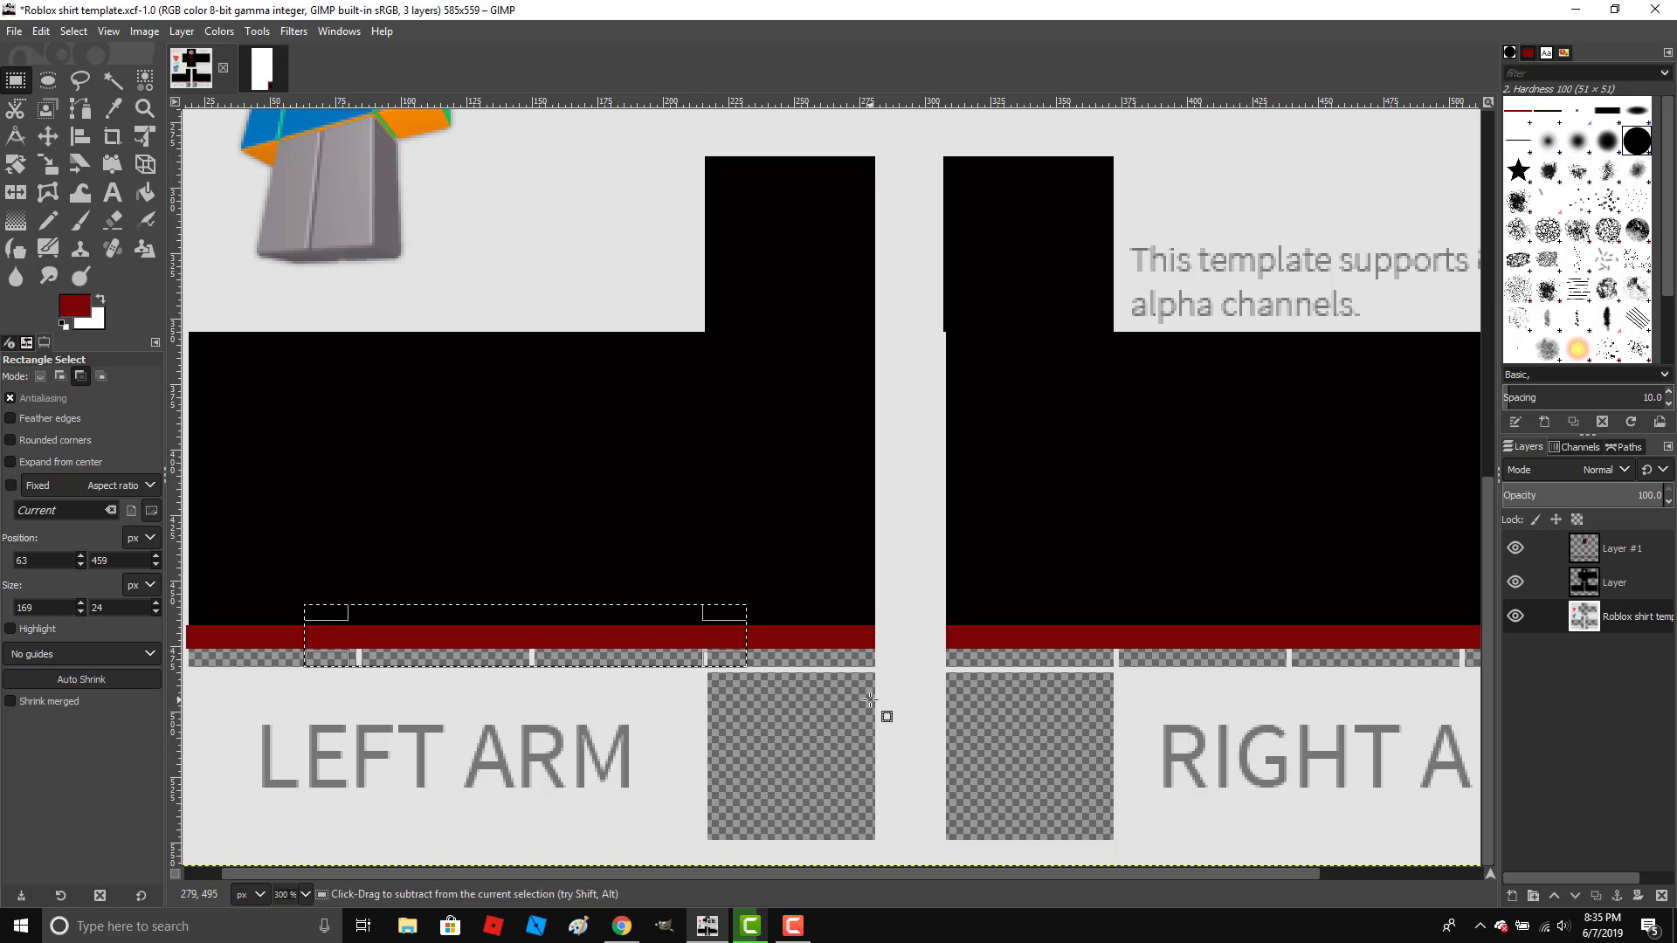
key("ctrl+x")
left_click_drag(1035, 604, 1474, 666)
key("ctrl+x")
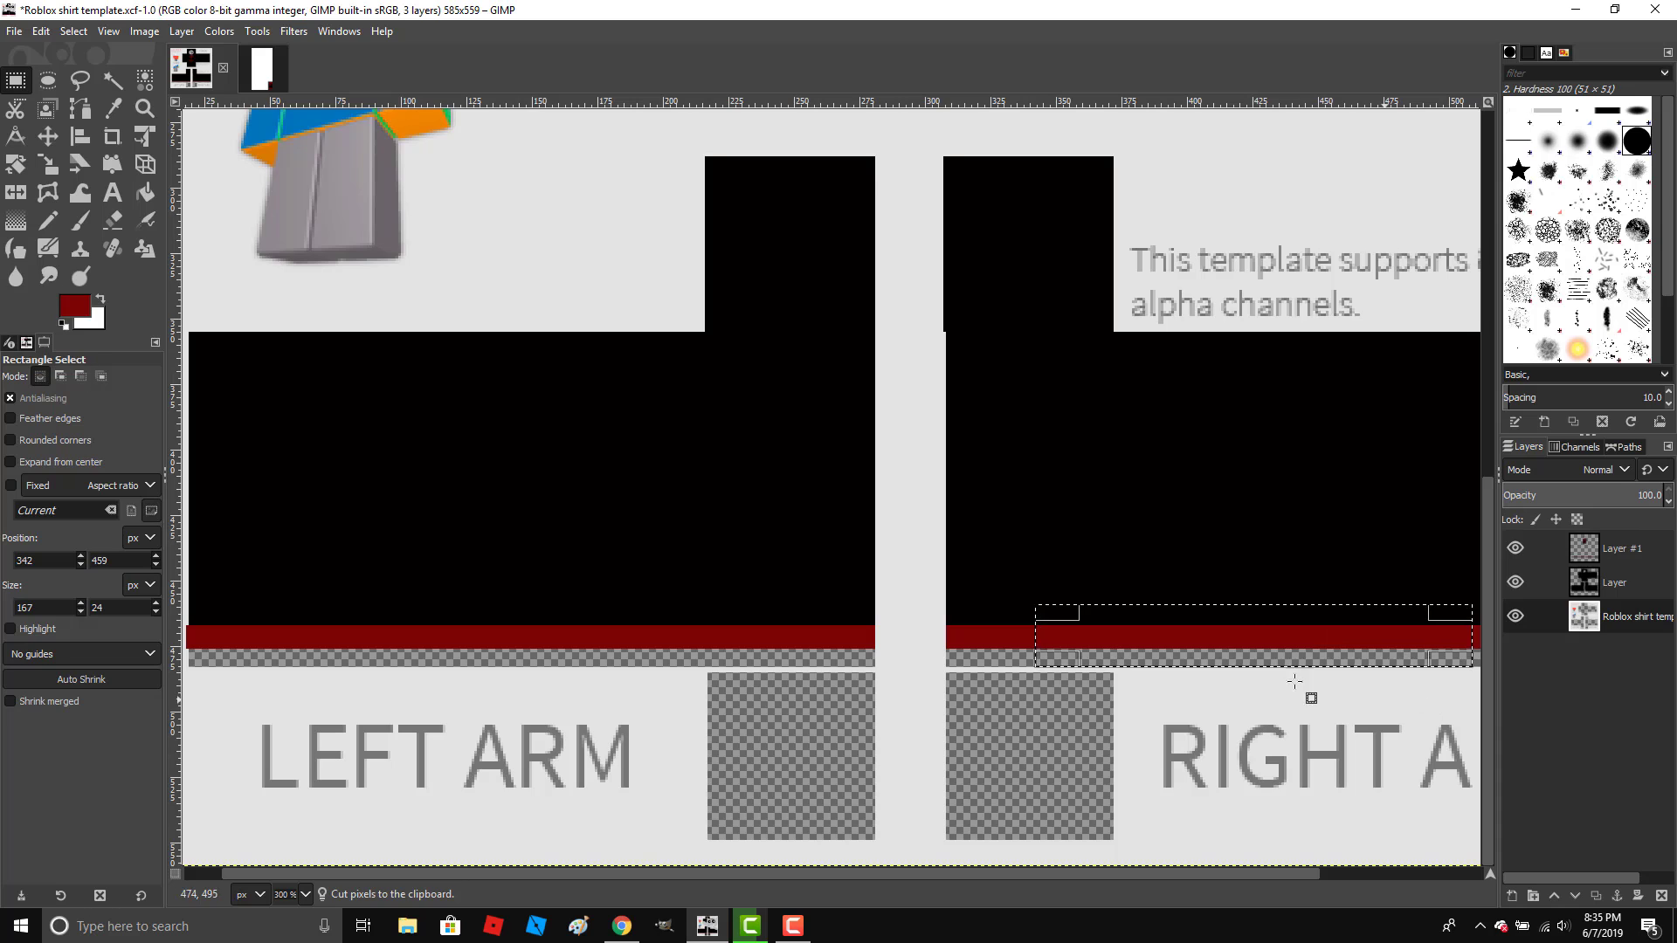
Cut out the horizontal white lines between the cuff strip and the transparent square below it on both arms.
left_click(1002, 695)
left_click_drag(946, 653, 1112, 703)
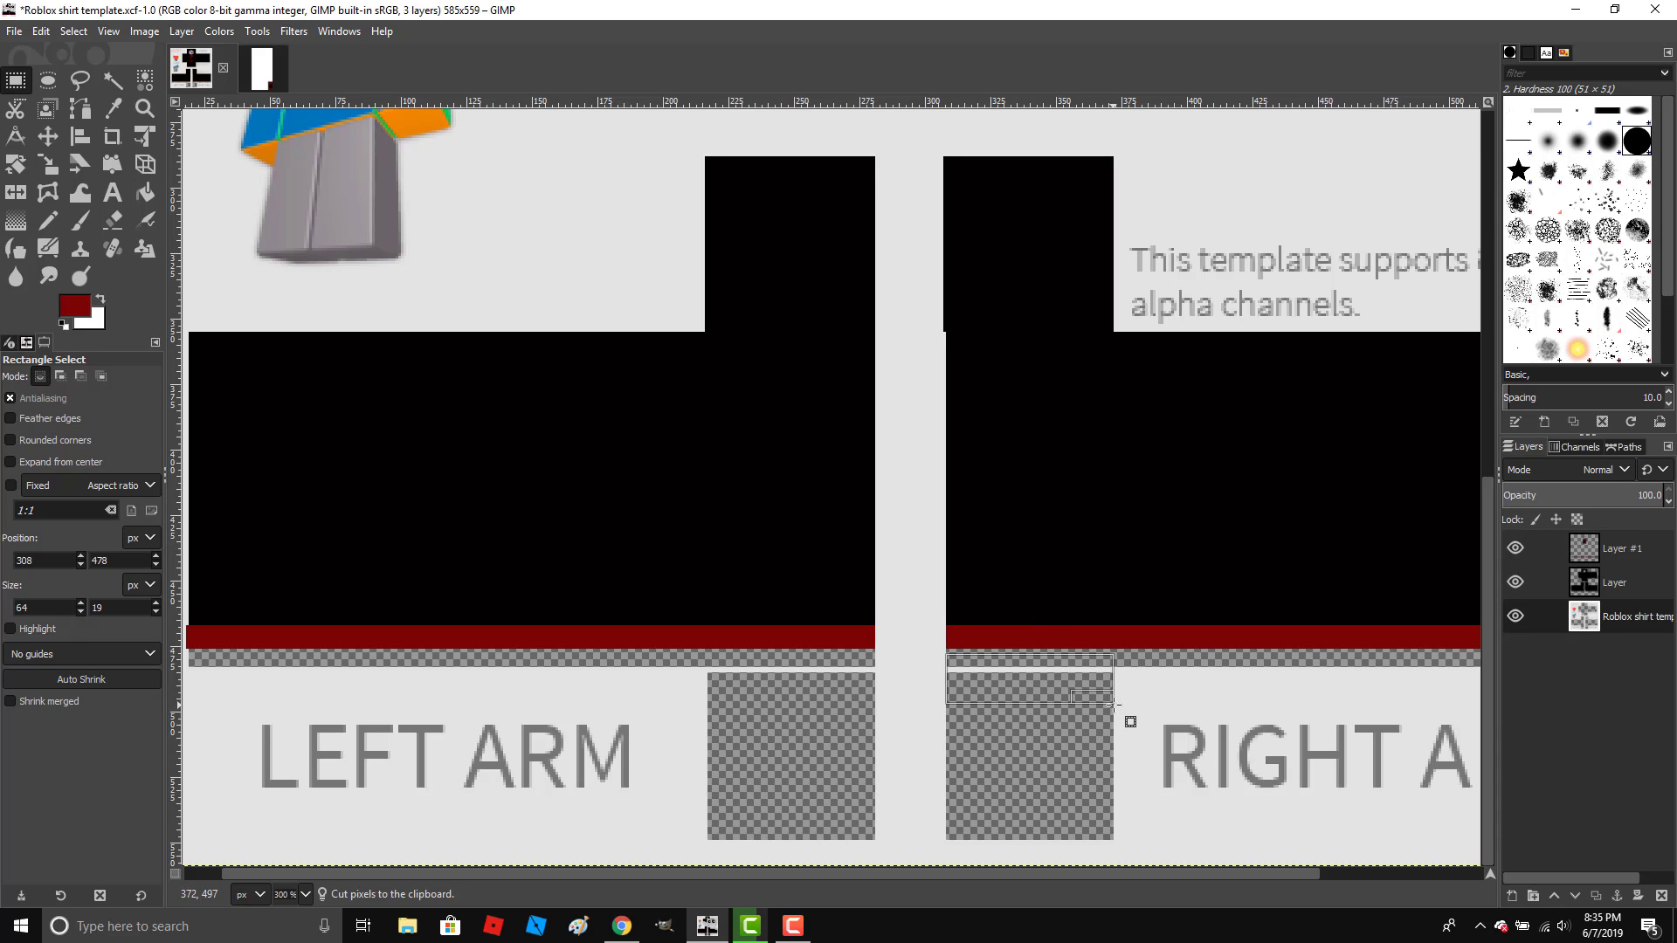
key("ctrl+x")
left_click(776, 650)
left_click_drag(704, 650, 873, 696)
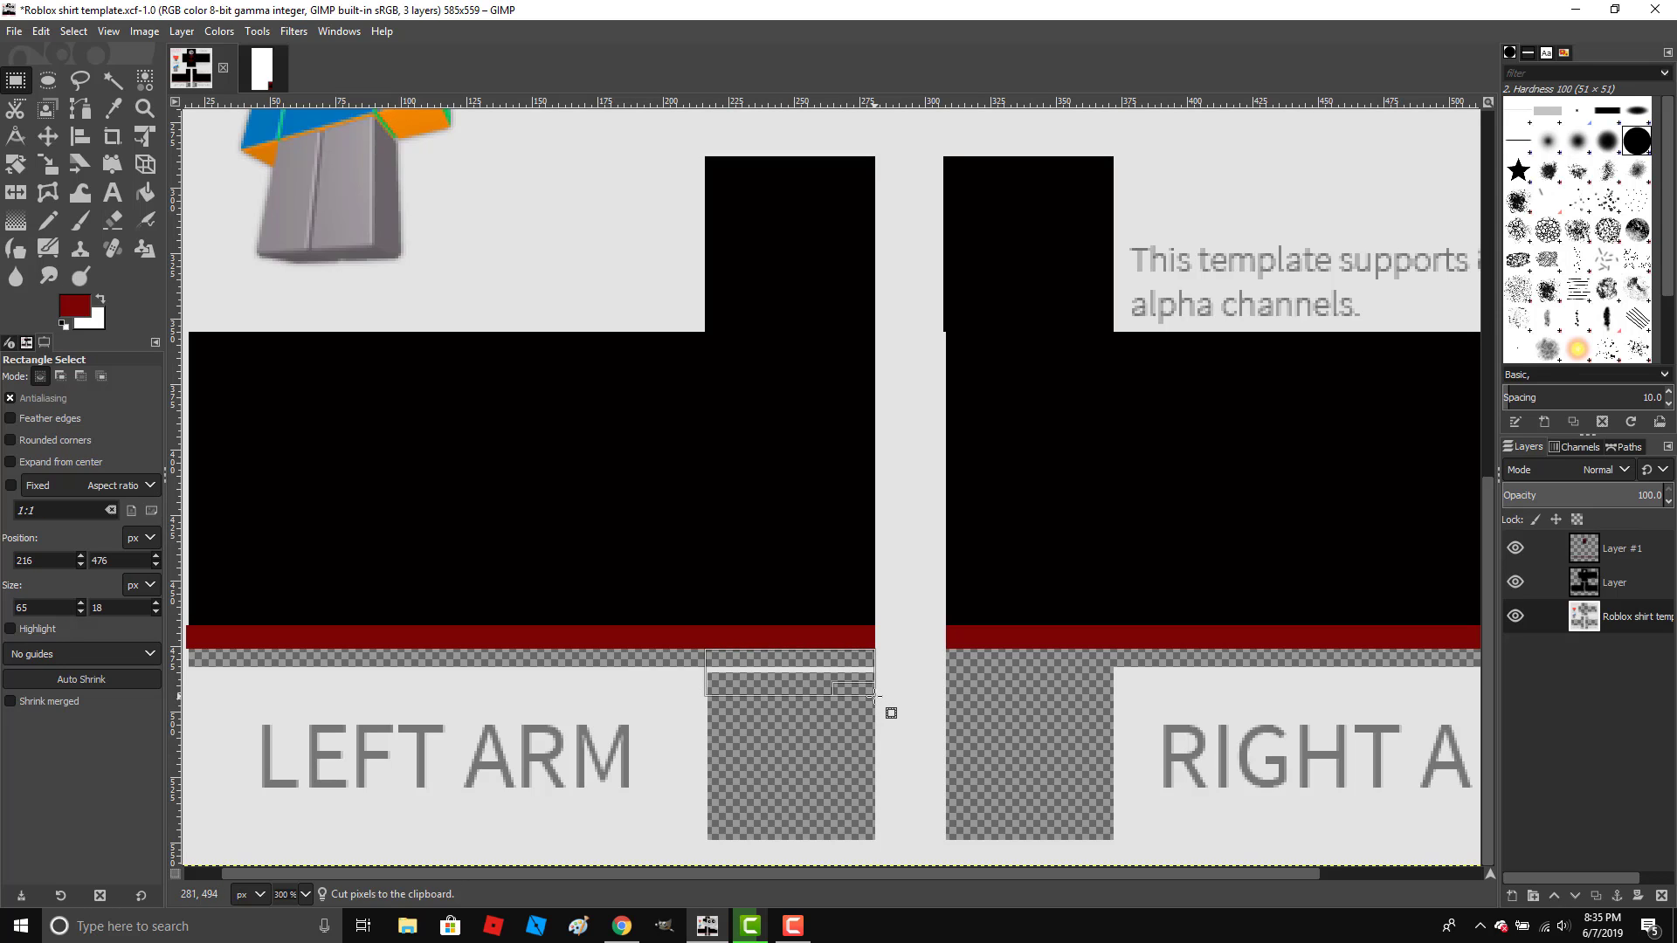
key("ctrl+x")
left_click(917, 726)
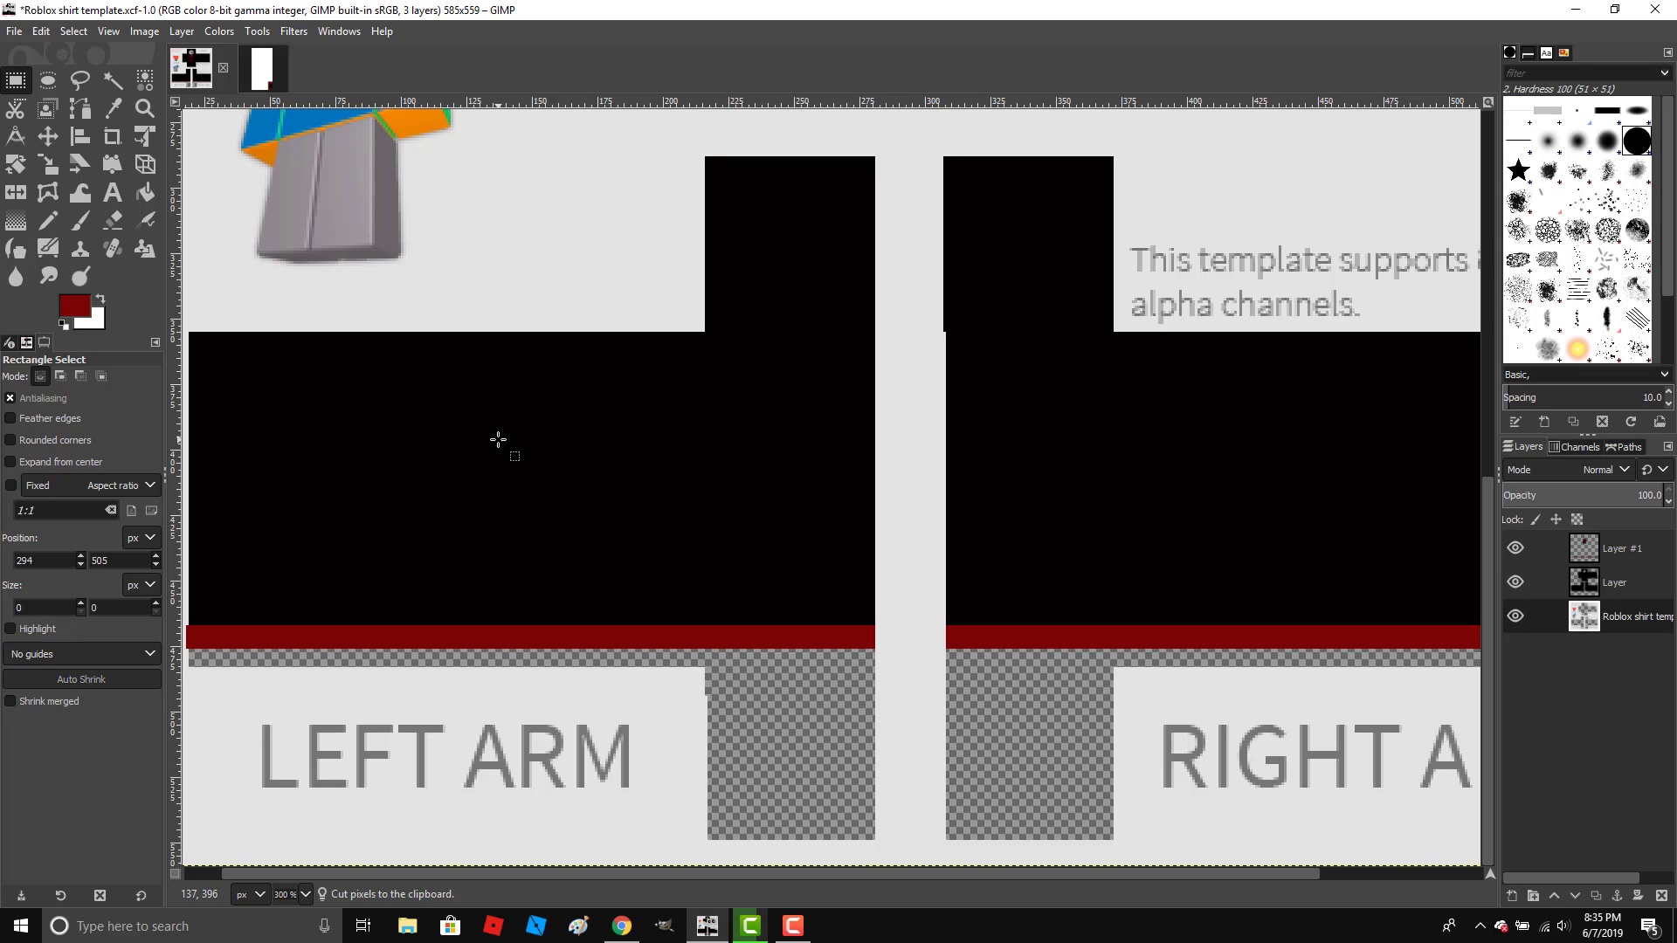
Save a copy of the project in the Pictures folder as "black blood moon shirt.xcf".
scroll(506, 443, "up", 10)
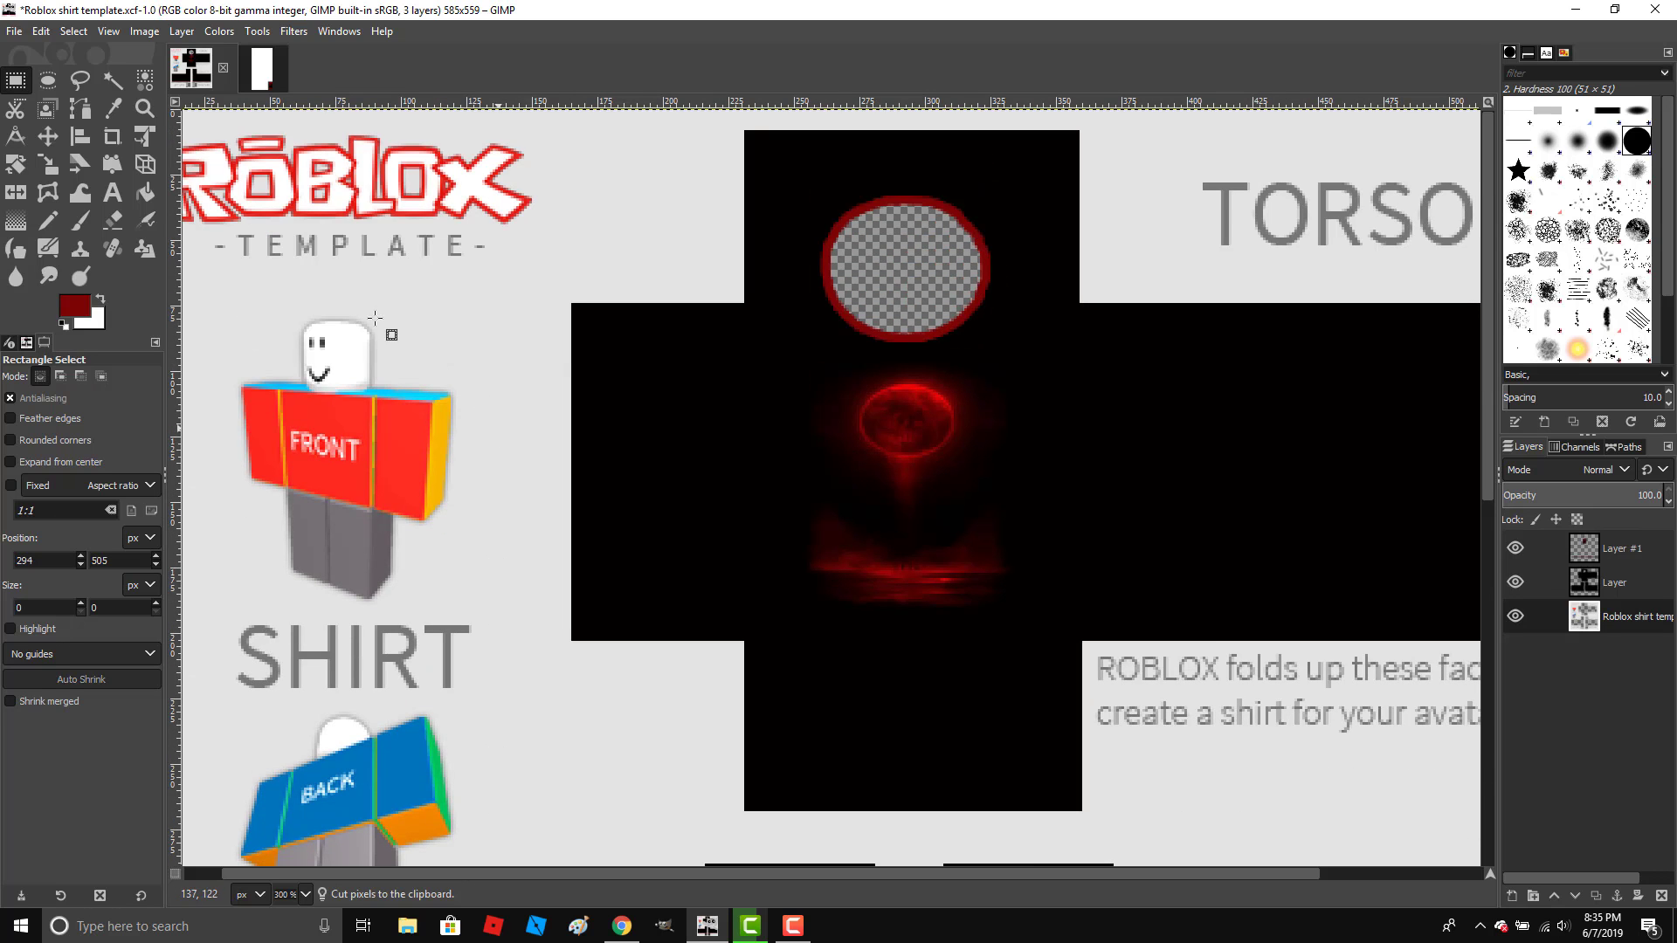
left_click(14, 31)
left_click(70, 212)
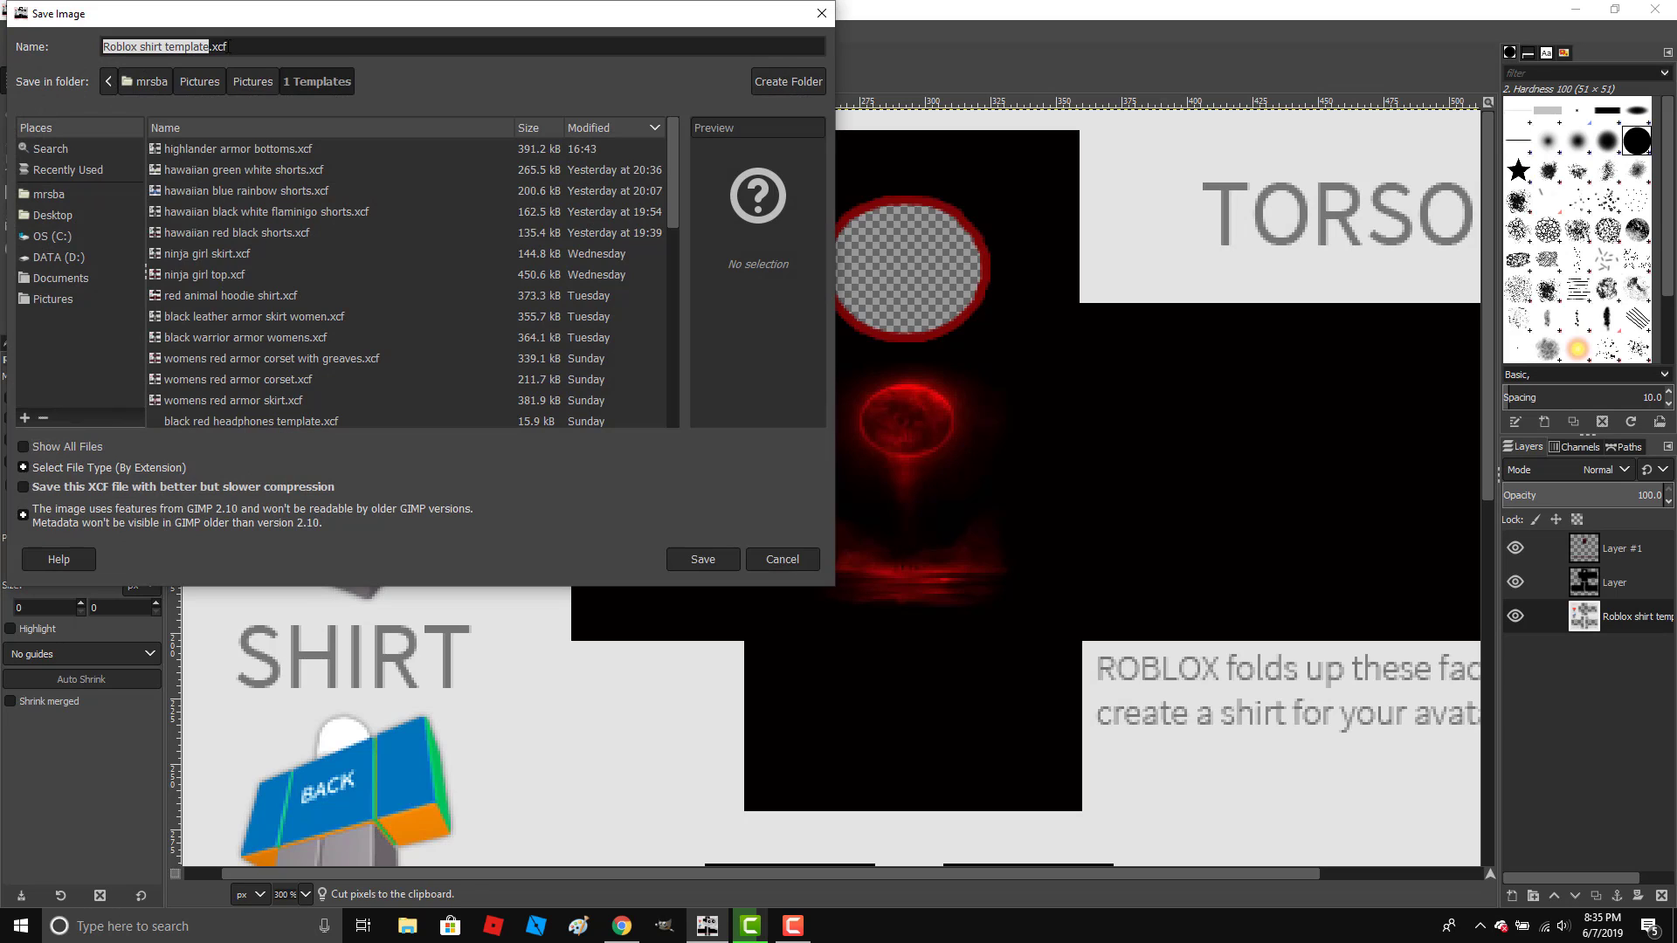
left_click(199, 82)
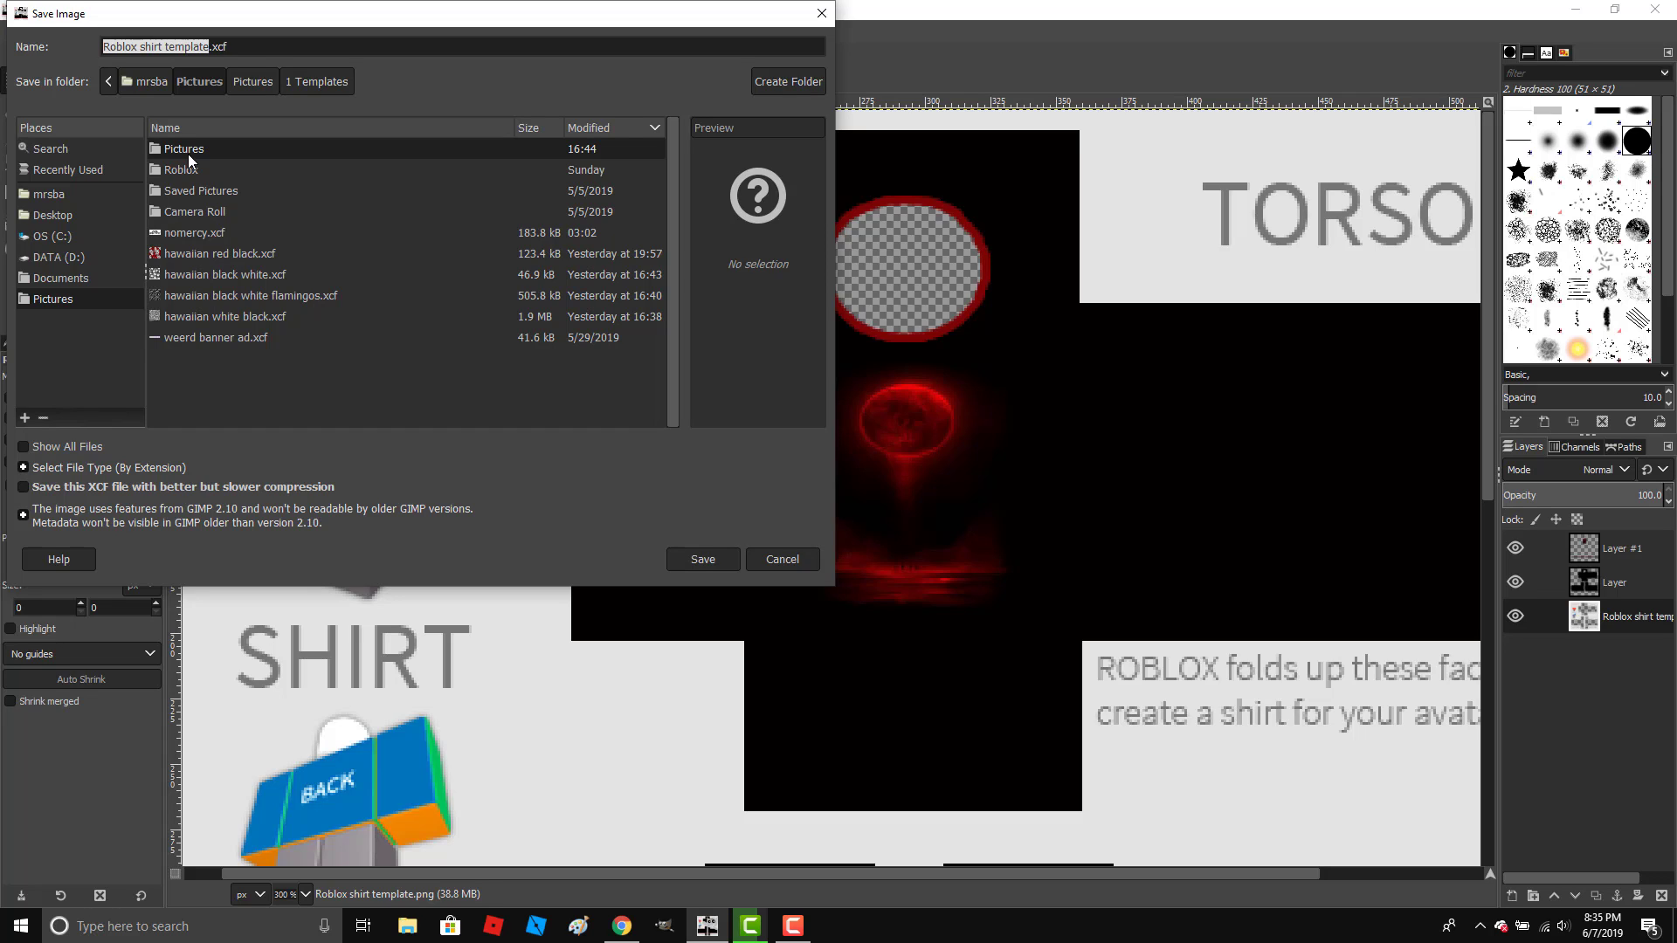
type("black blod")
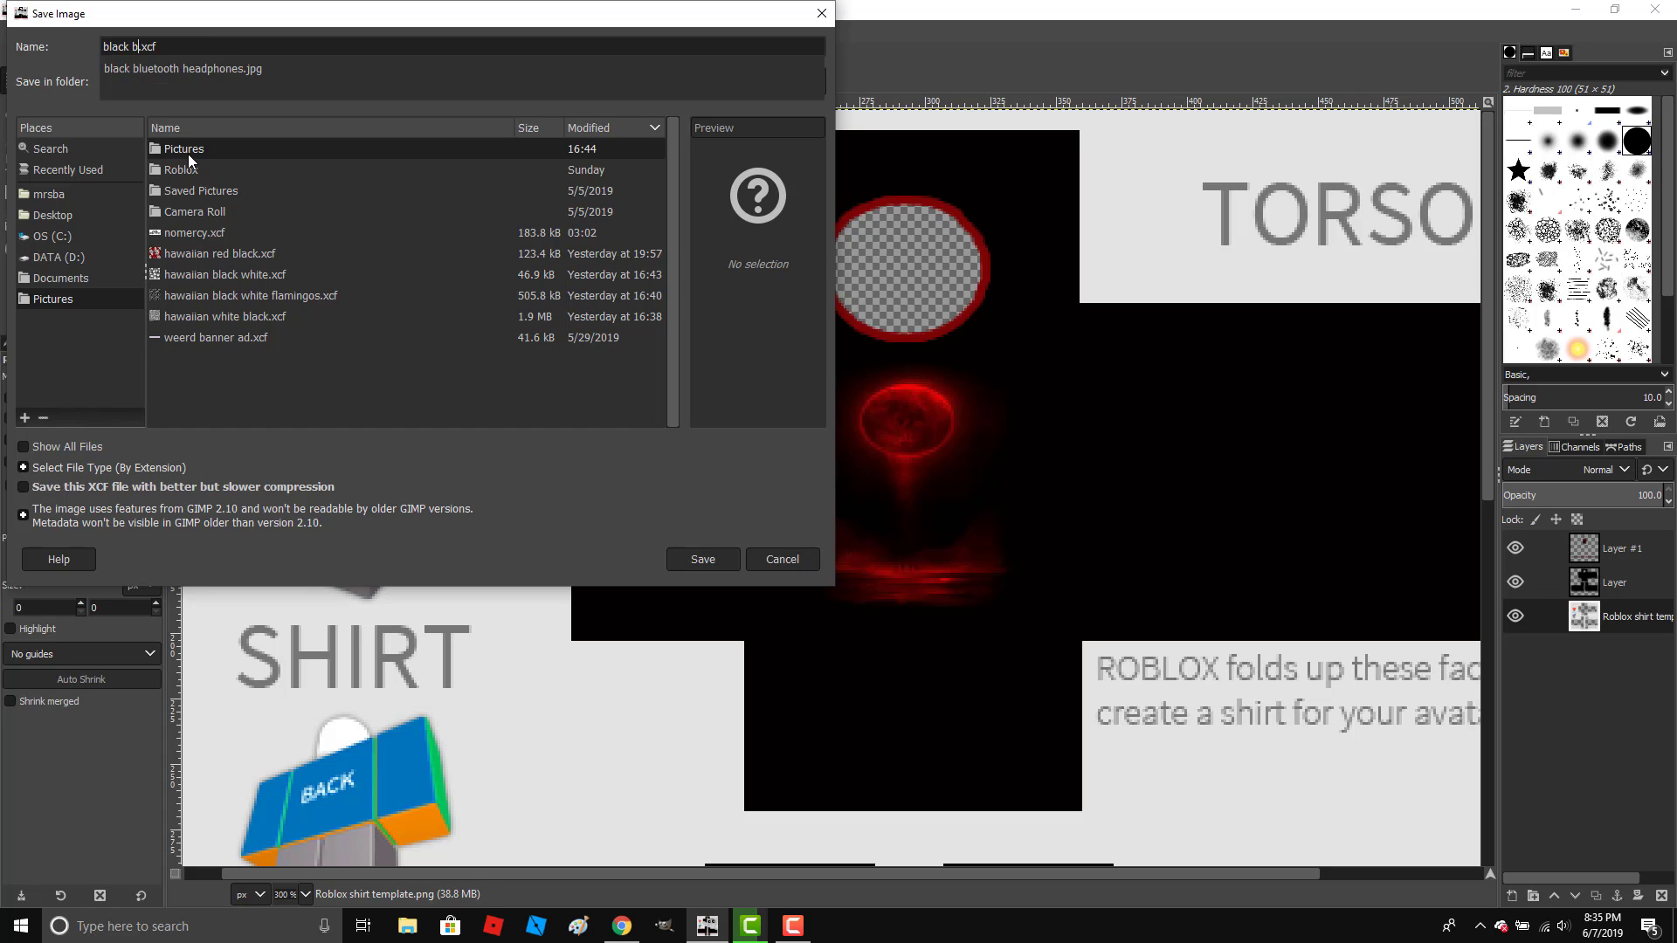
key("BackSpace")
type("od moon shir")
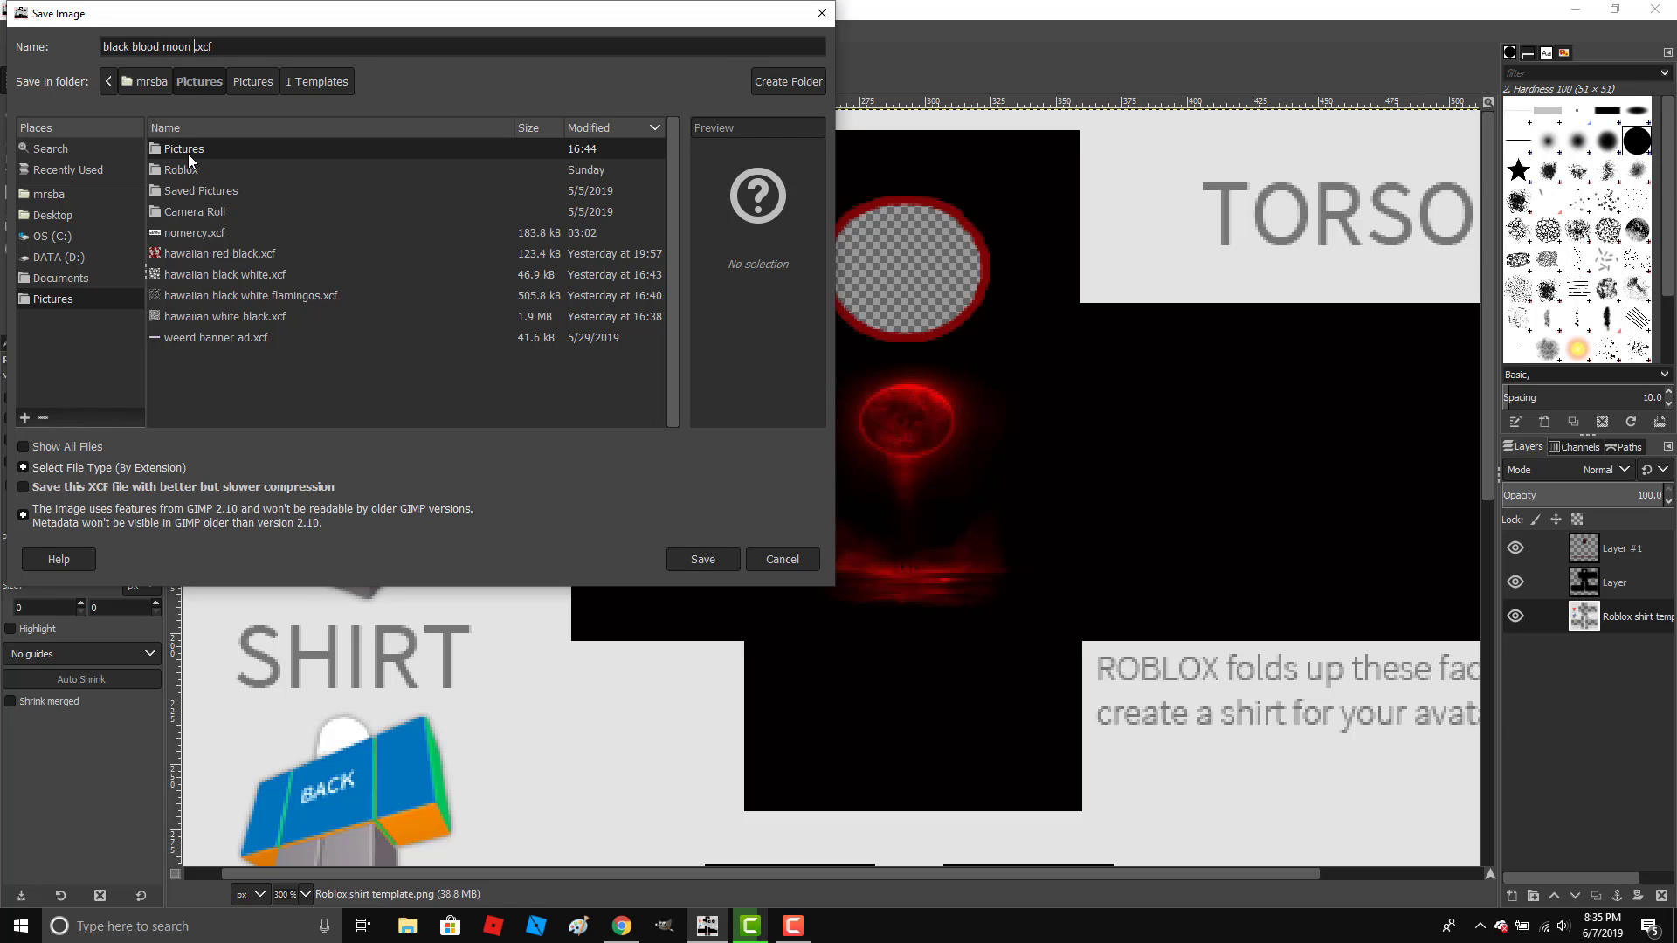
type("t")
key("Return")
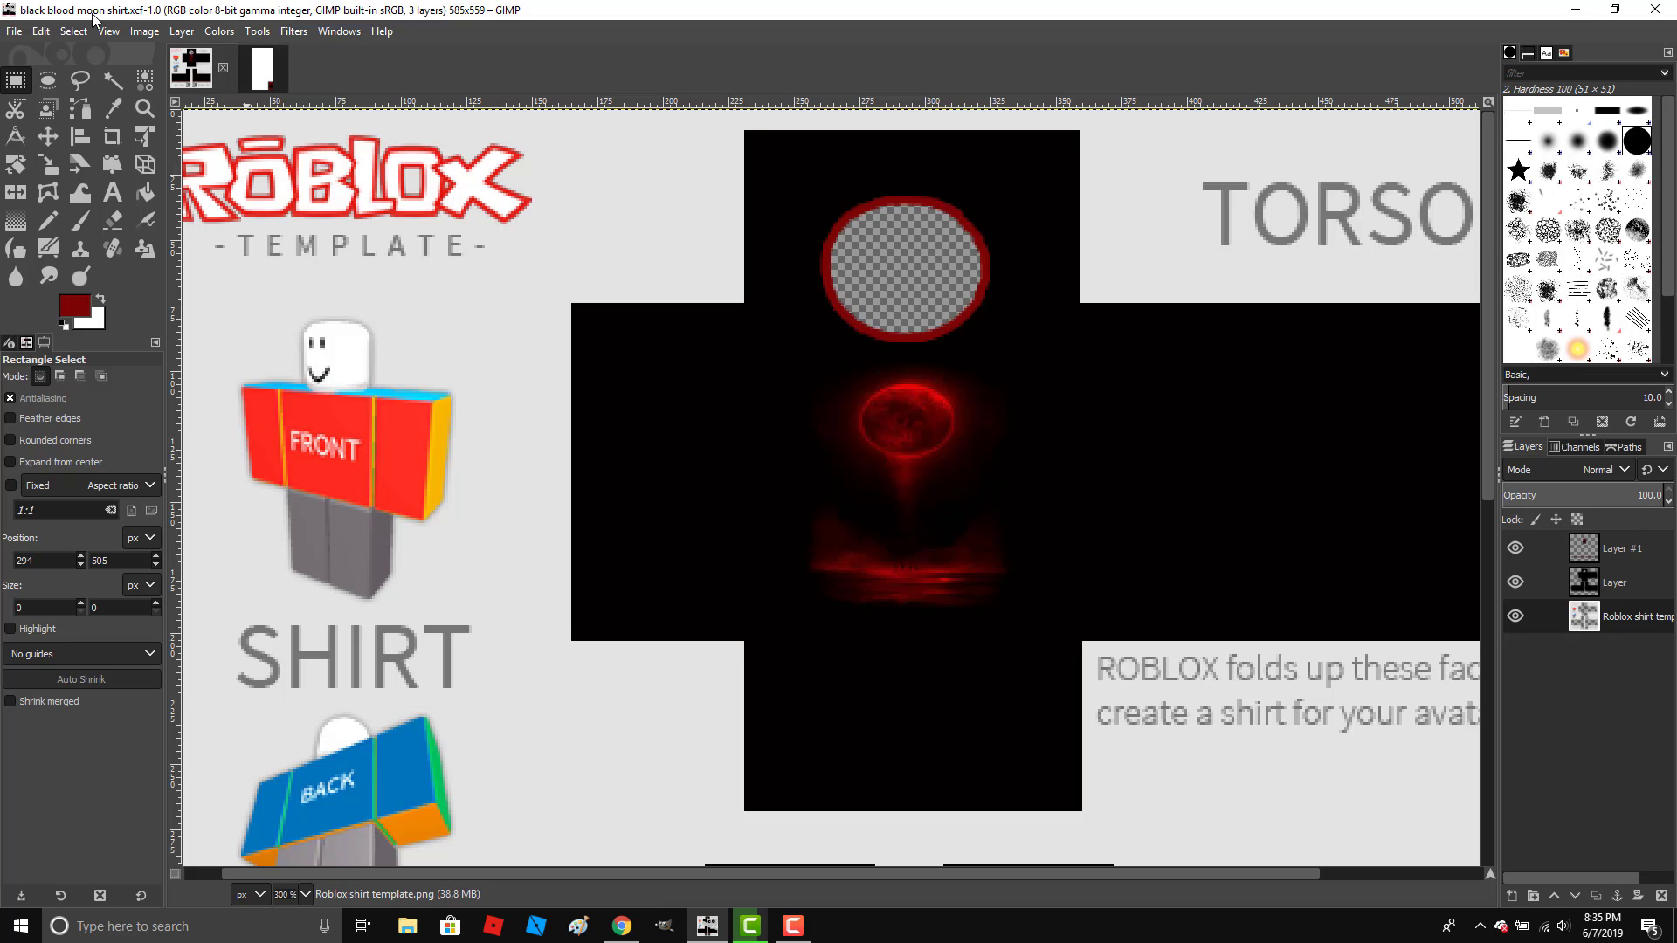
Export the shirt image to the Pictures folder as "black blood moon shirt.png" with the default PNG options.
left_click(15, 32)
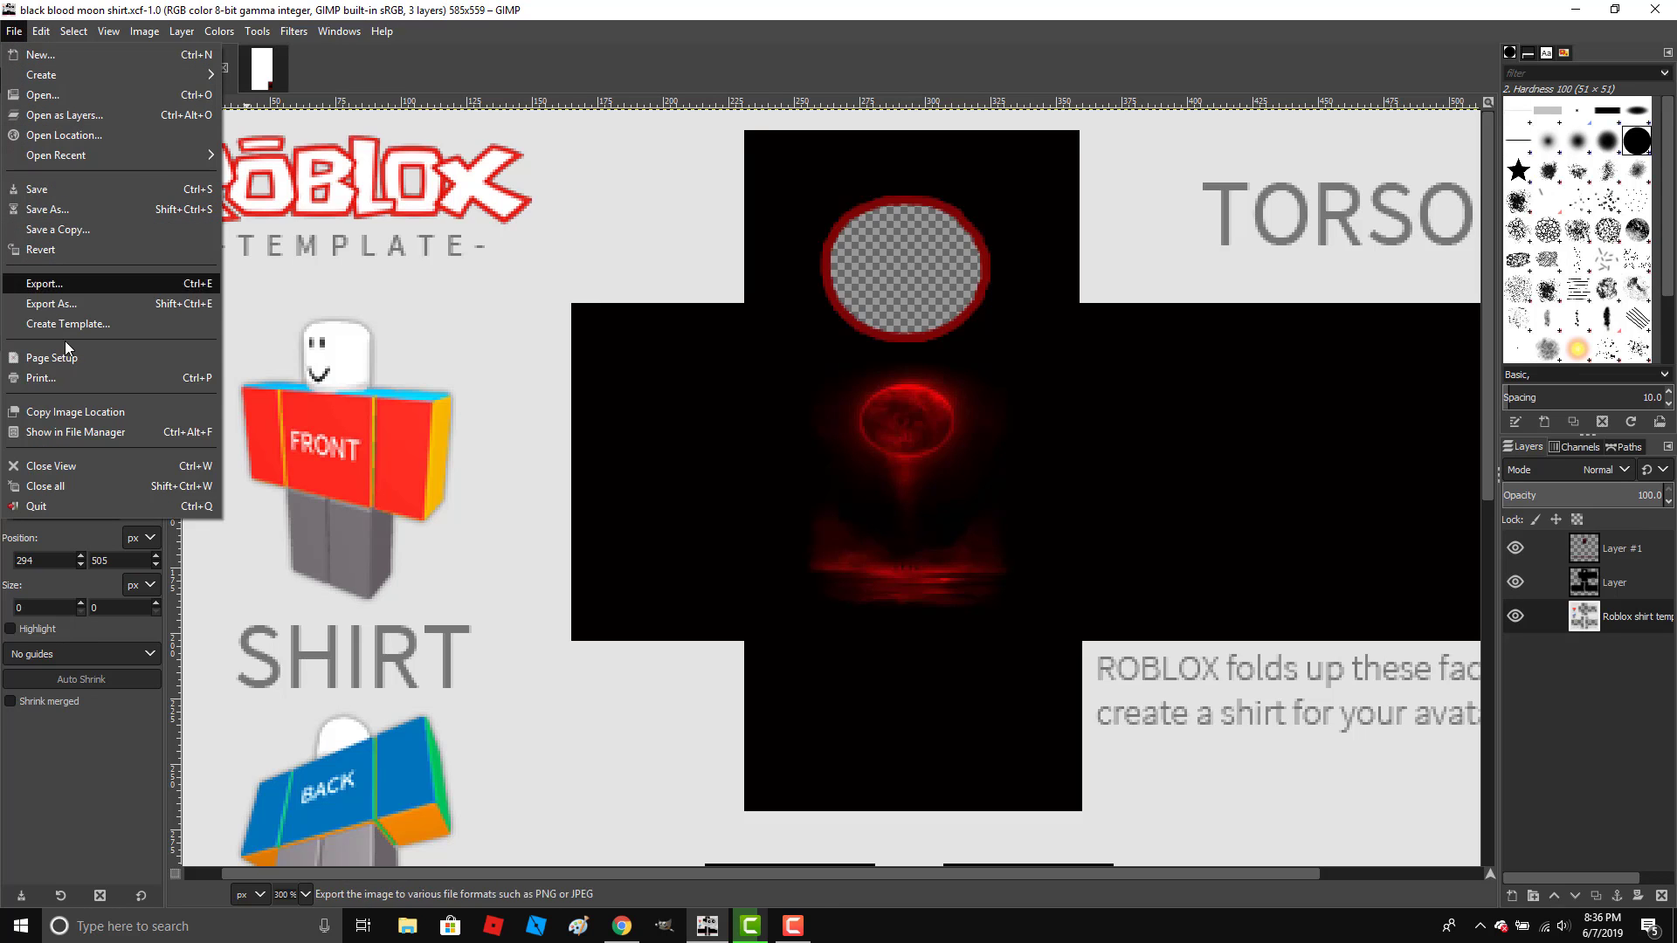
left_click(87, 303)
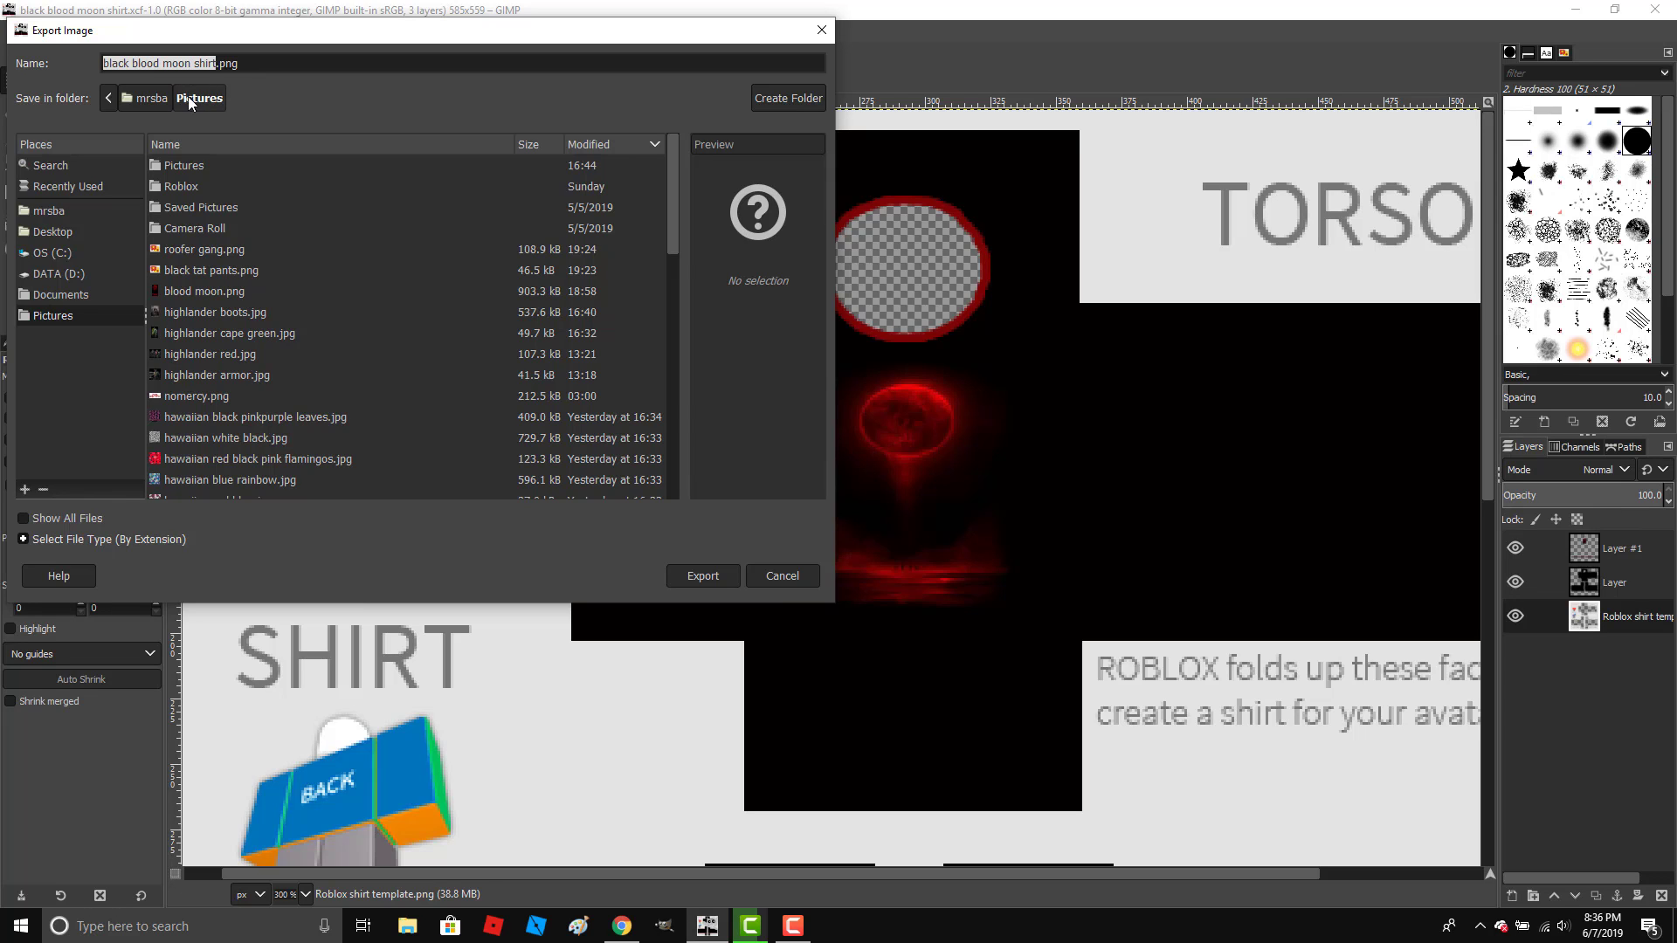
left_click(716, 578)
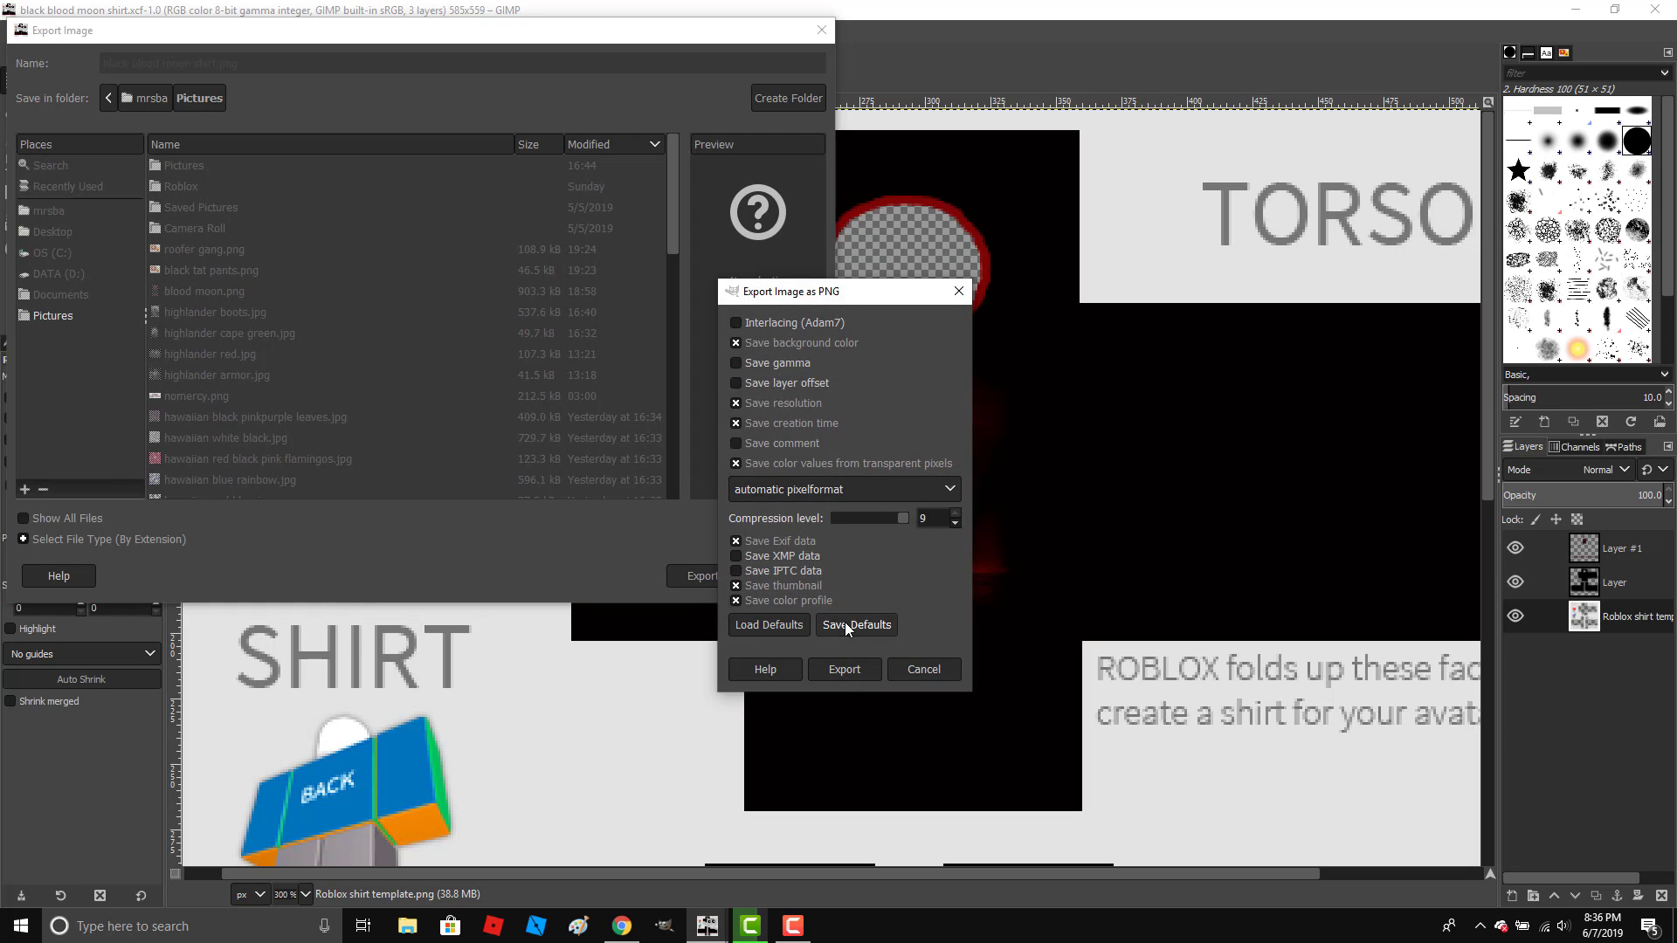
left_click(843, 671)
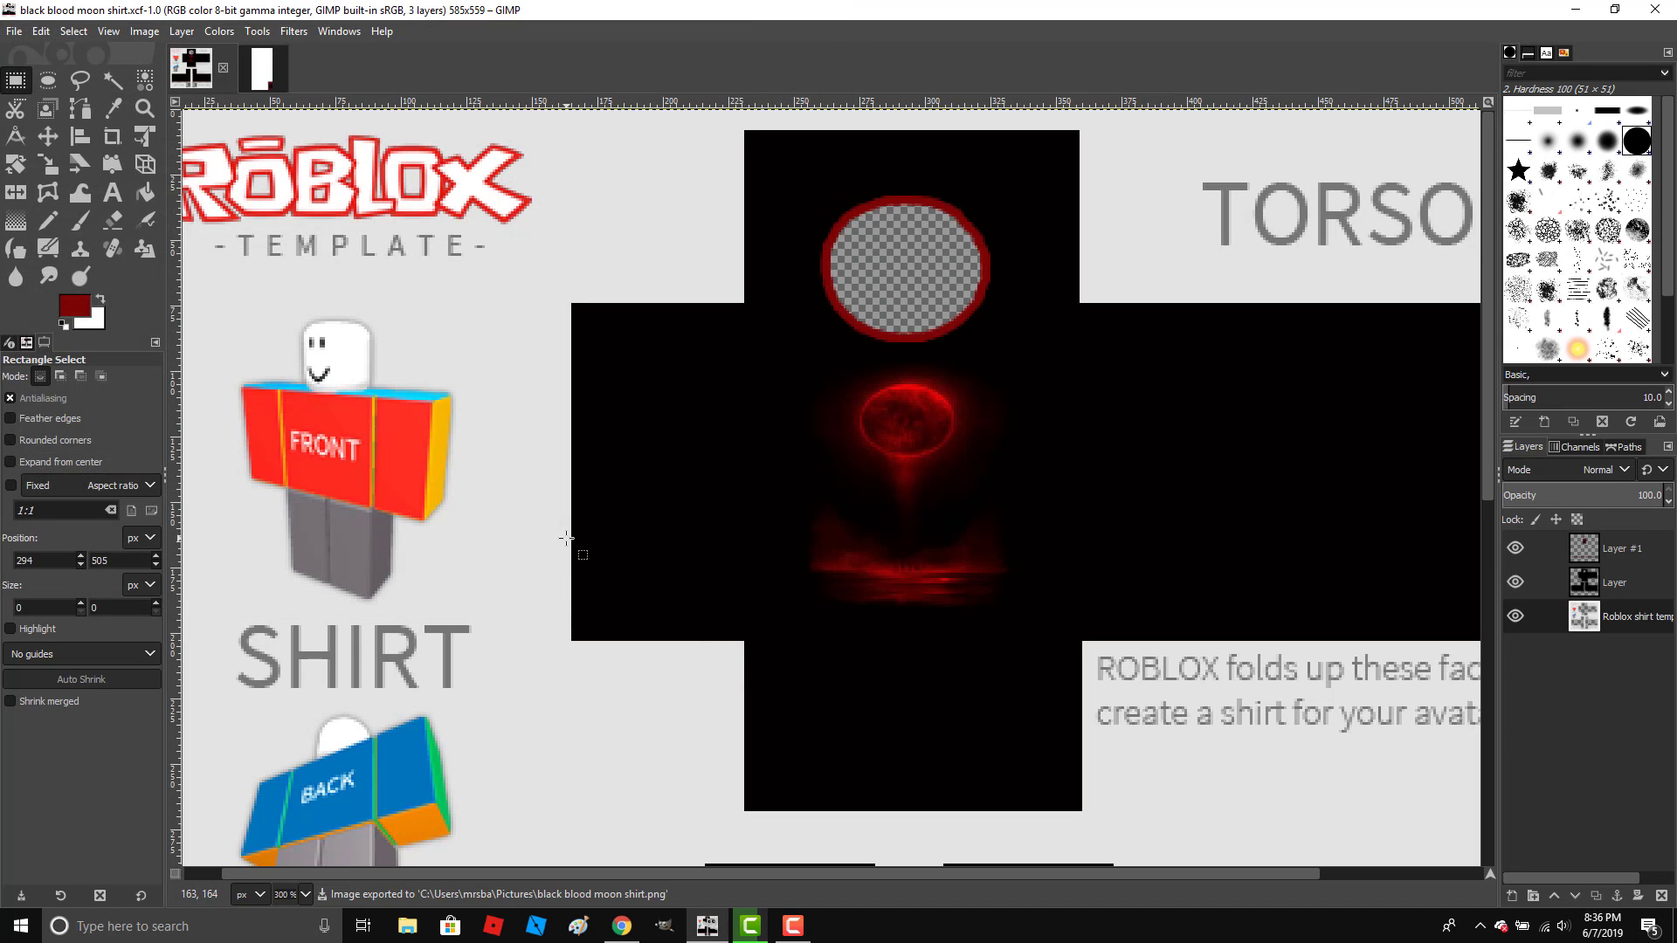
Switch to Roblox in Chrome and open the shirt creation page of the Weerdo Designs group.
left_click(621, 925)
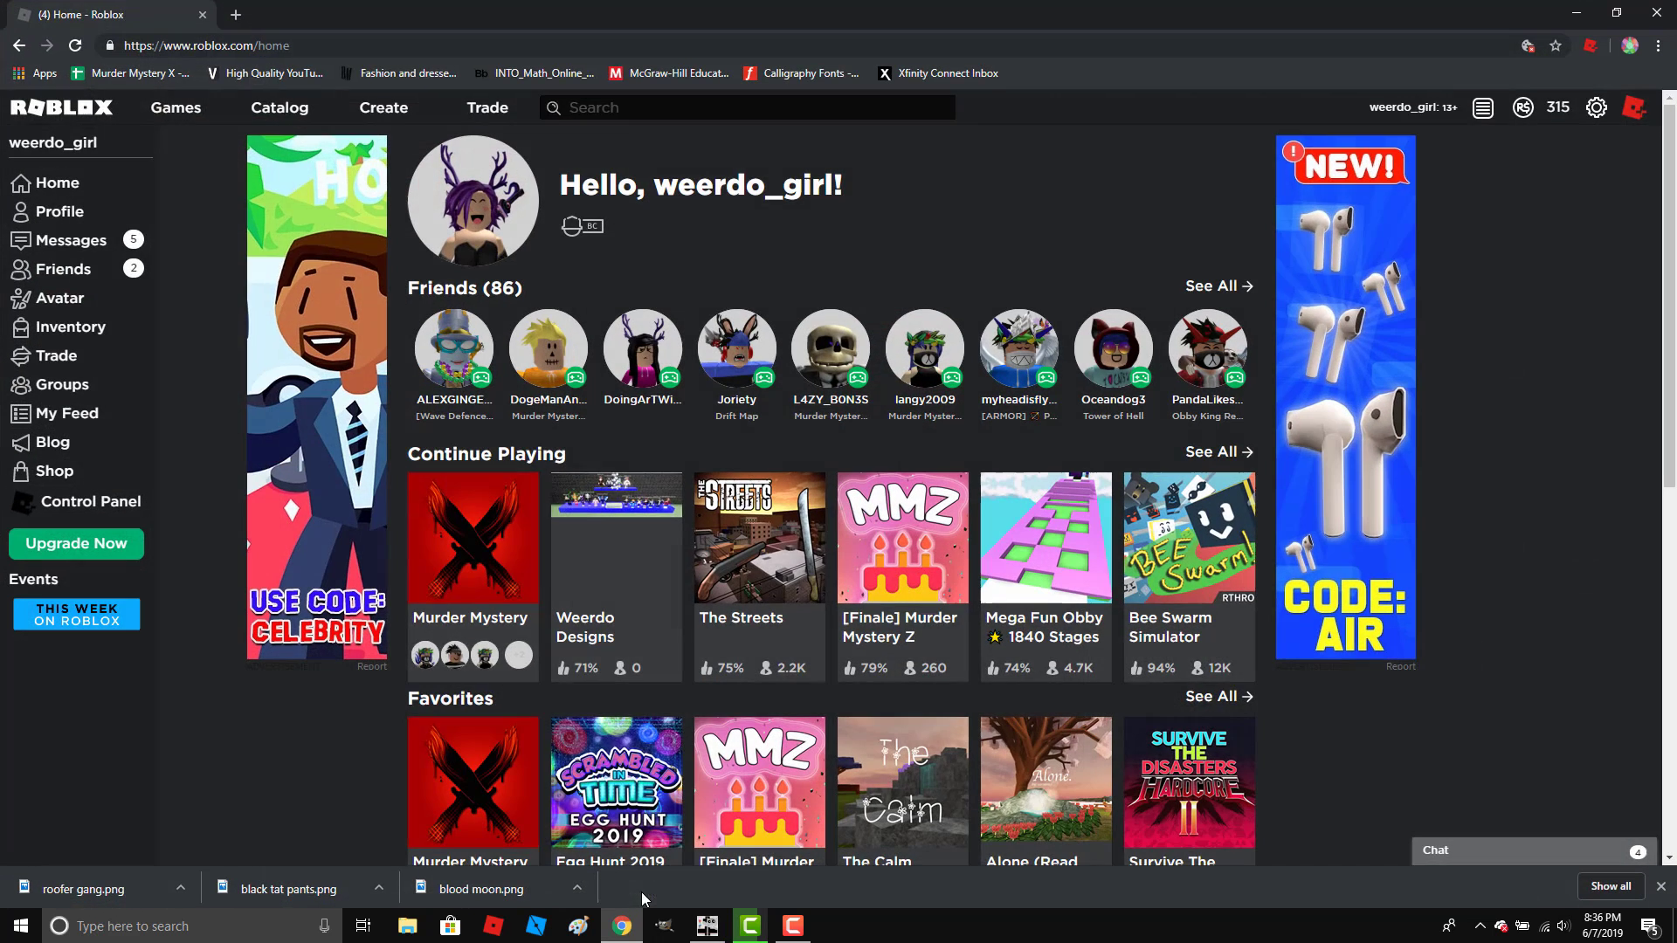
left_click(381, 112)
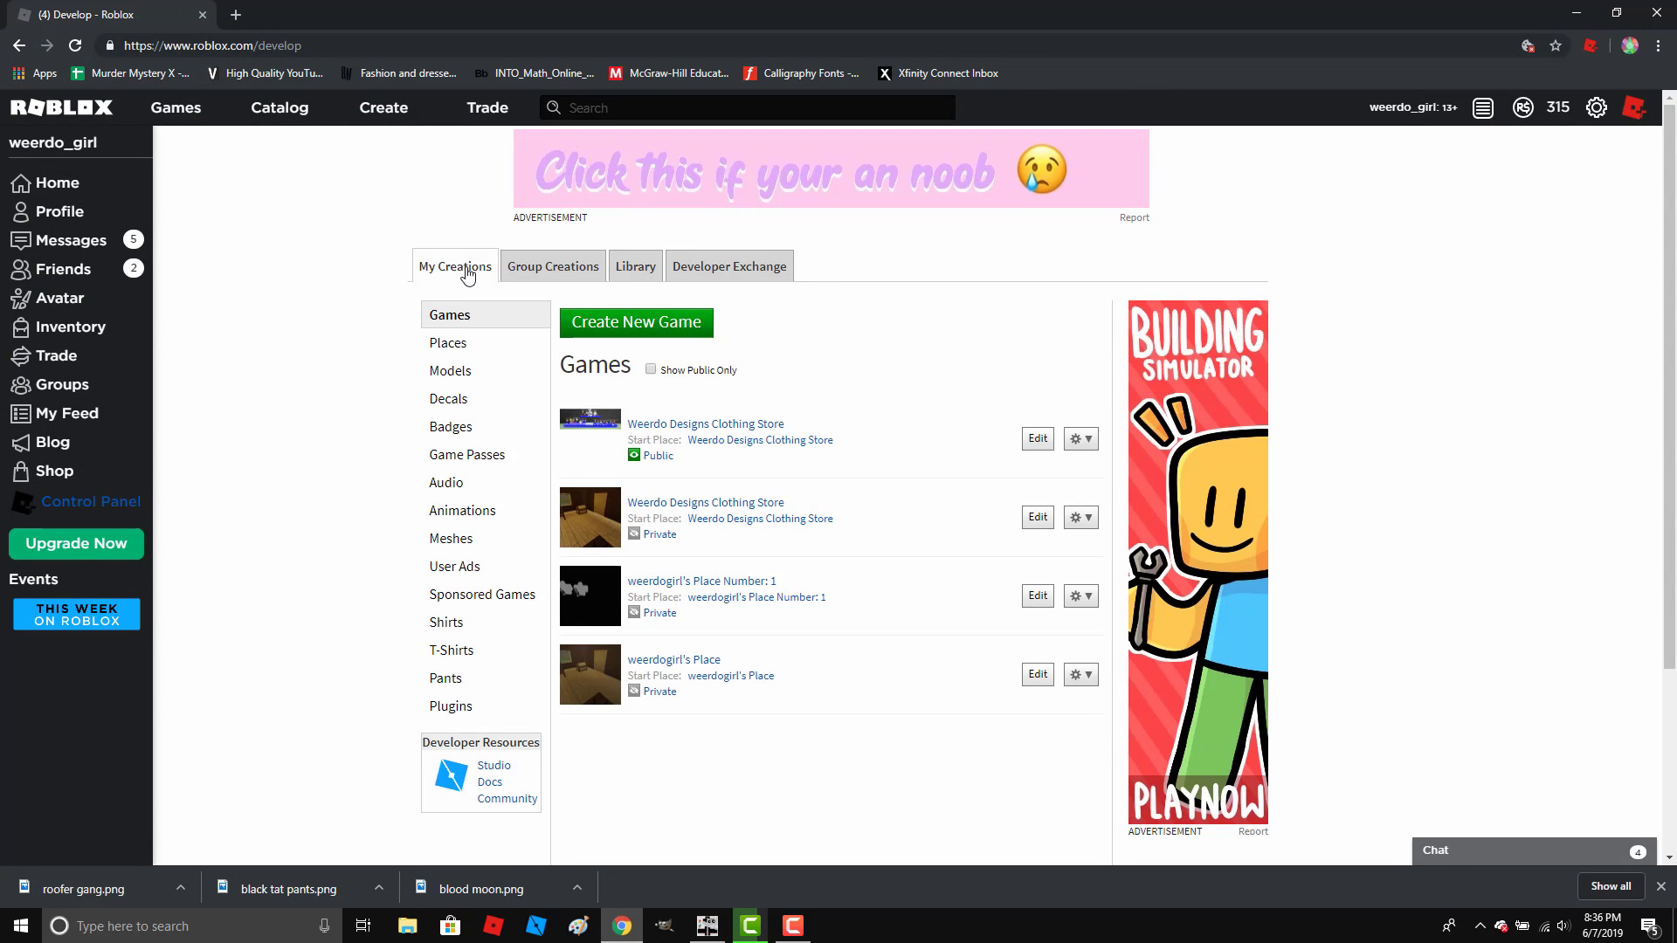
left_click(555, 268)
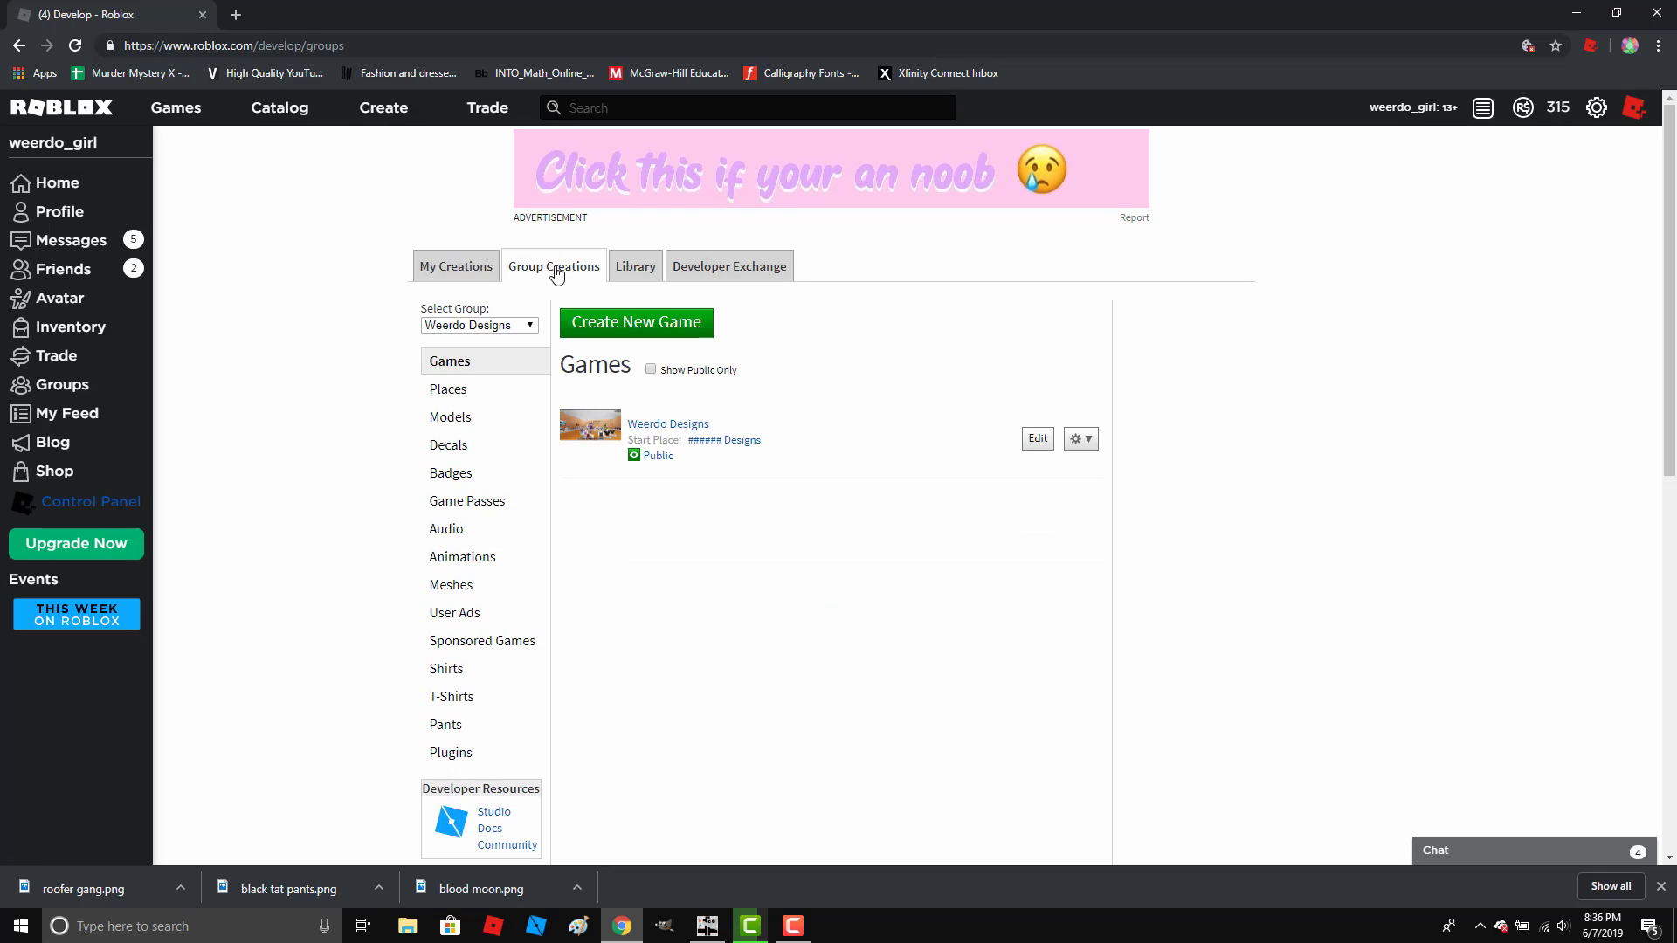
left_click(466, 672)
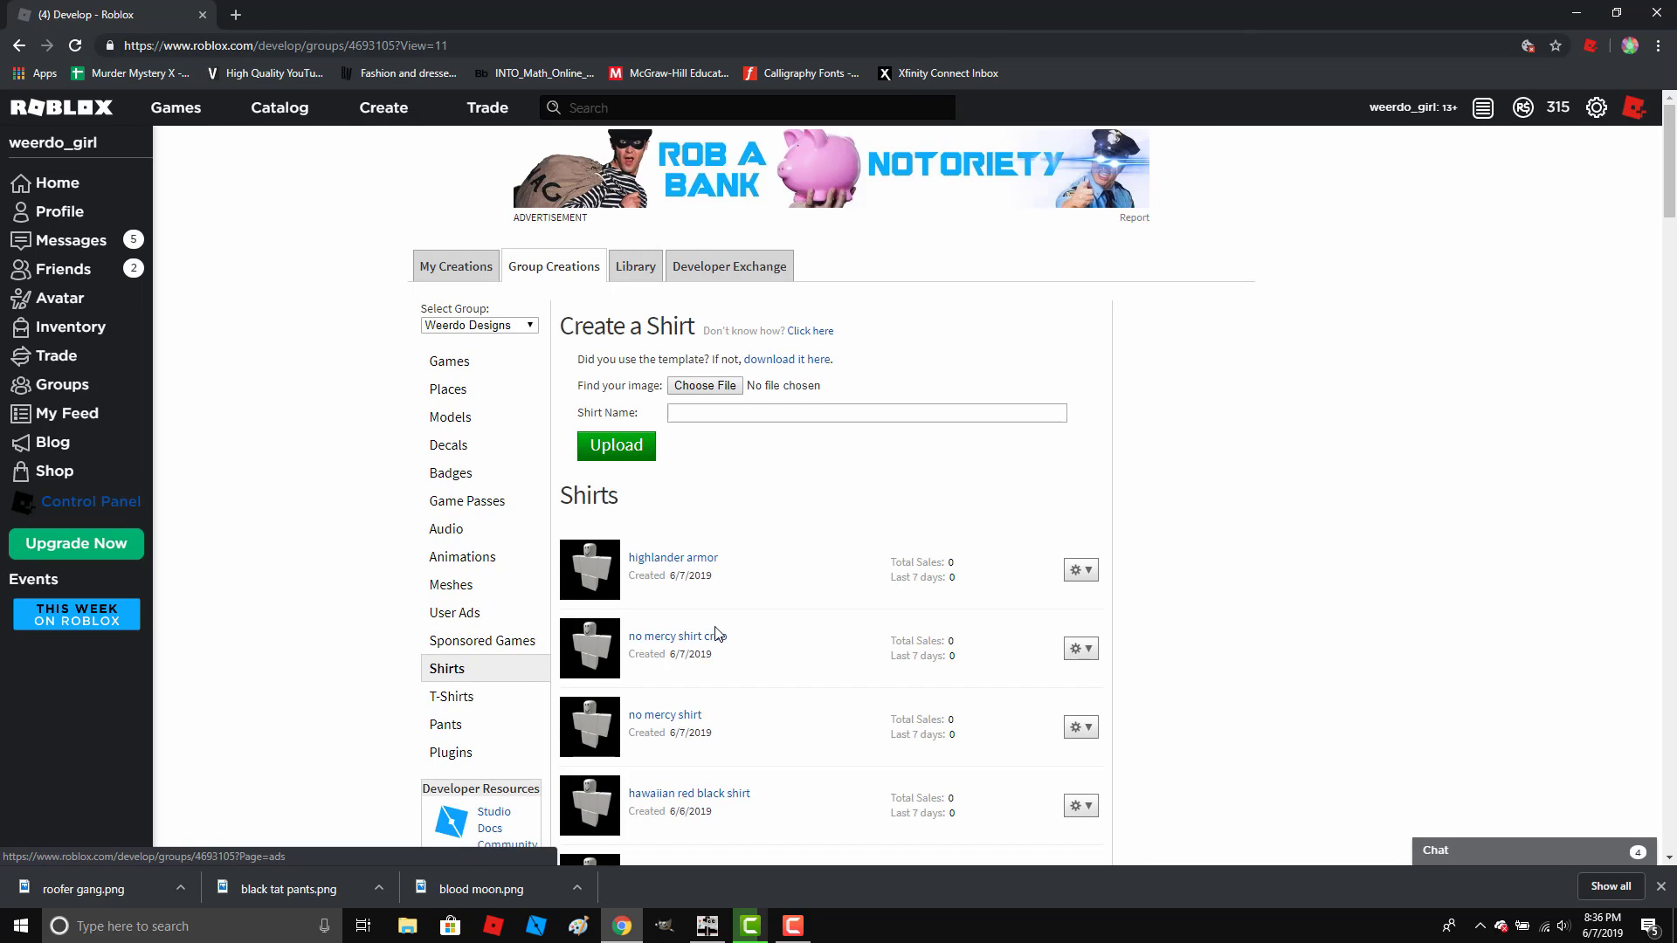
scroll(727, 656, "down", 2)
scroll(727, 656, "down", 3)
scroll(725, 659, "up", 3)
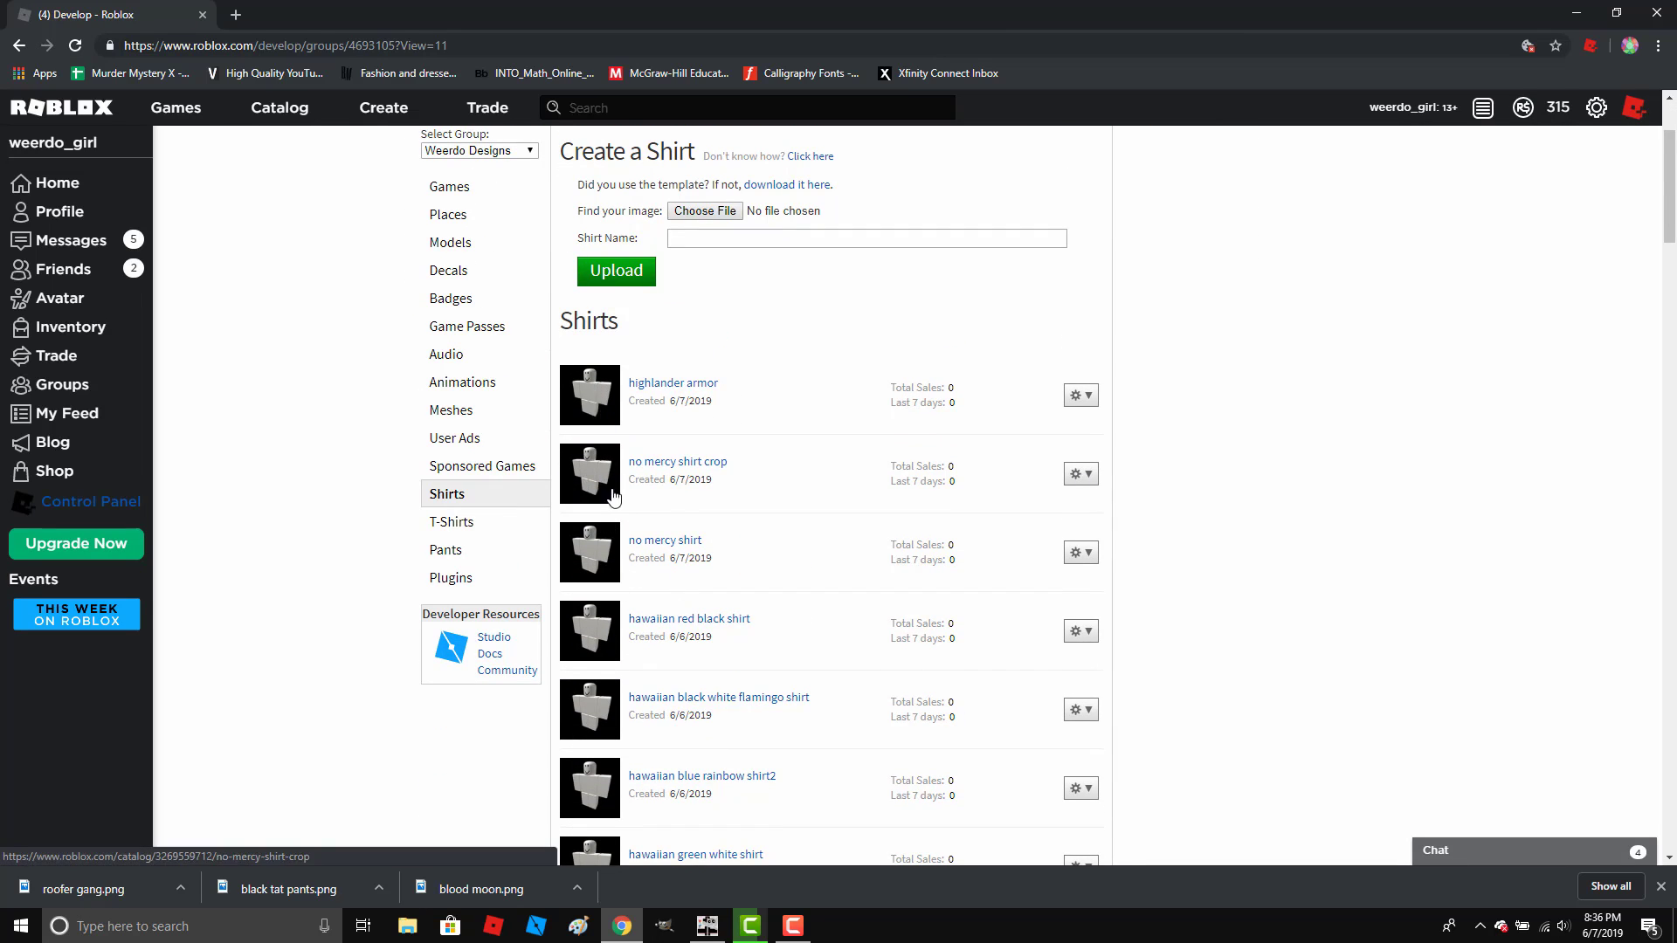
scroll(604, 725, "down", 1)
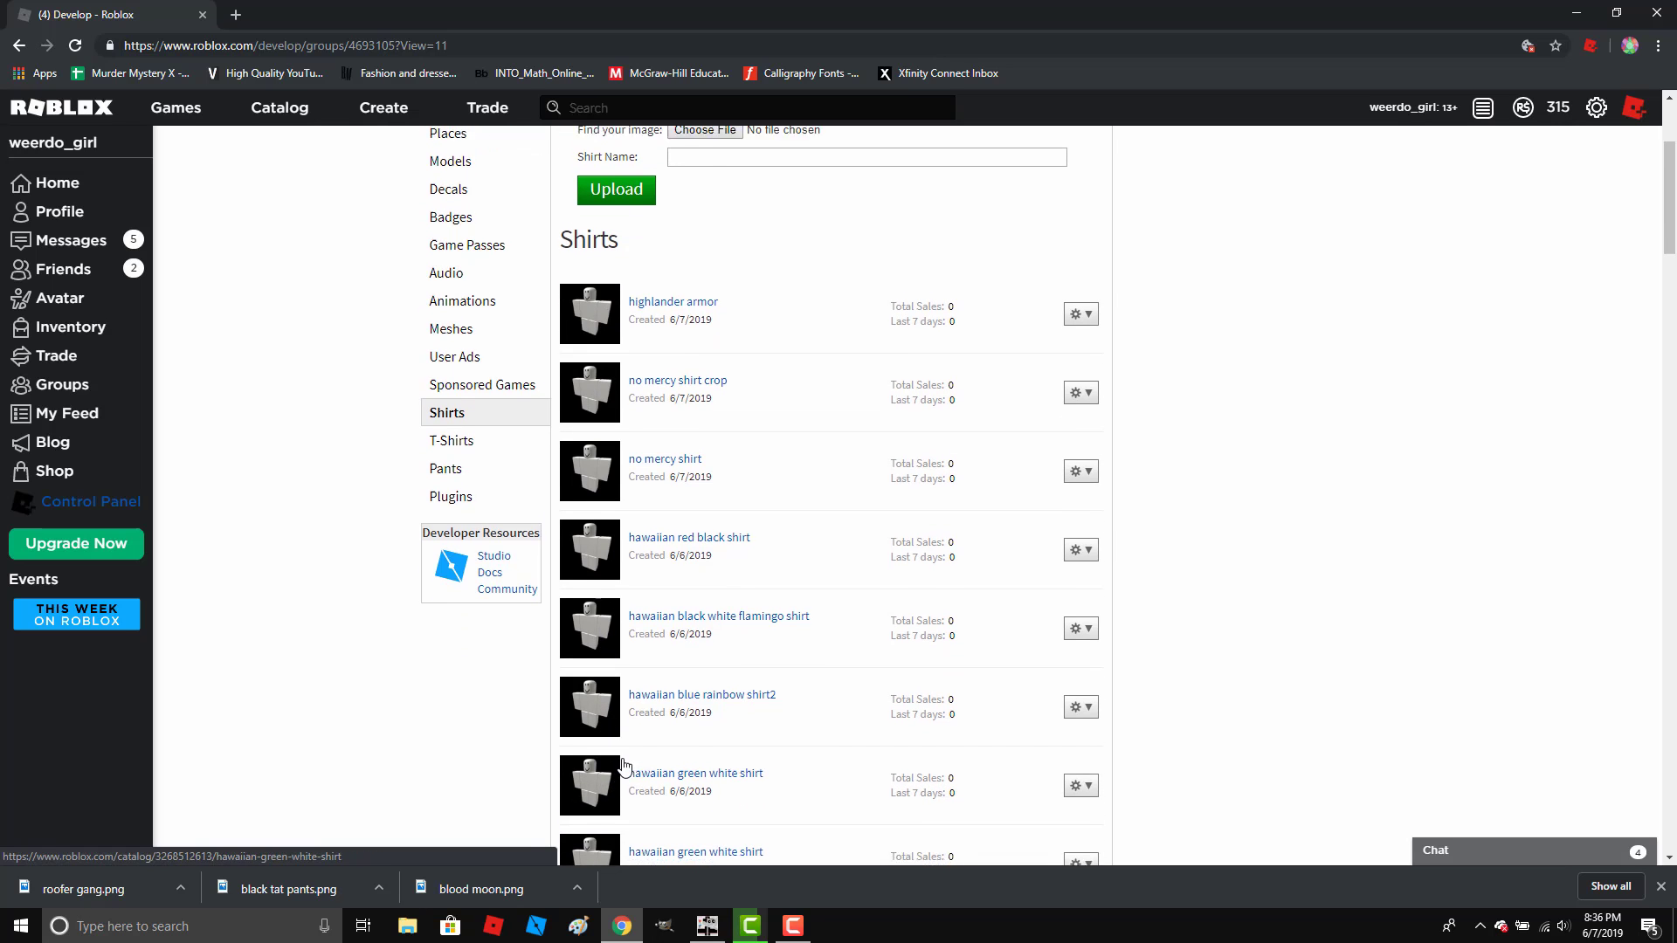
scroll(637, 742, "up", 3)
Upload "black blood moon shirt.png" from the Pictures folder as a new group shirt, finding it in a date-sorted detailed file list.
left_click(722, 387)
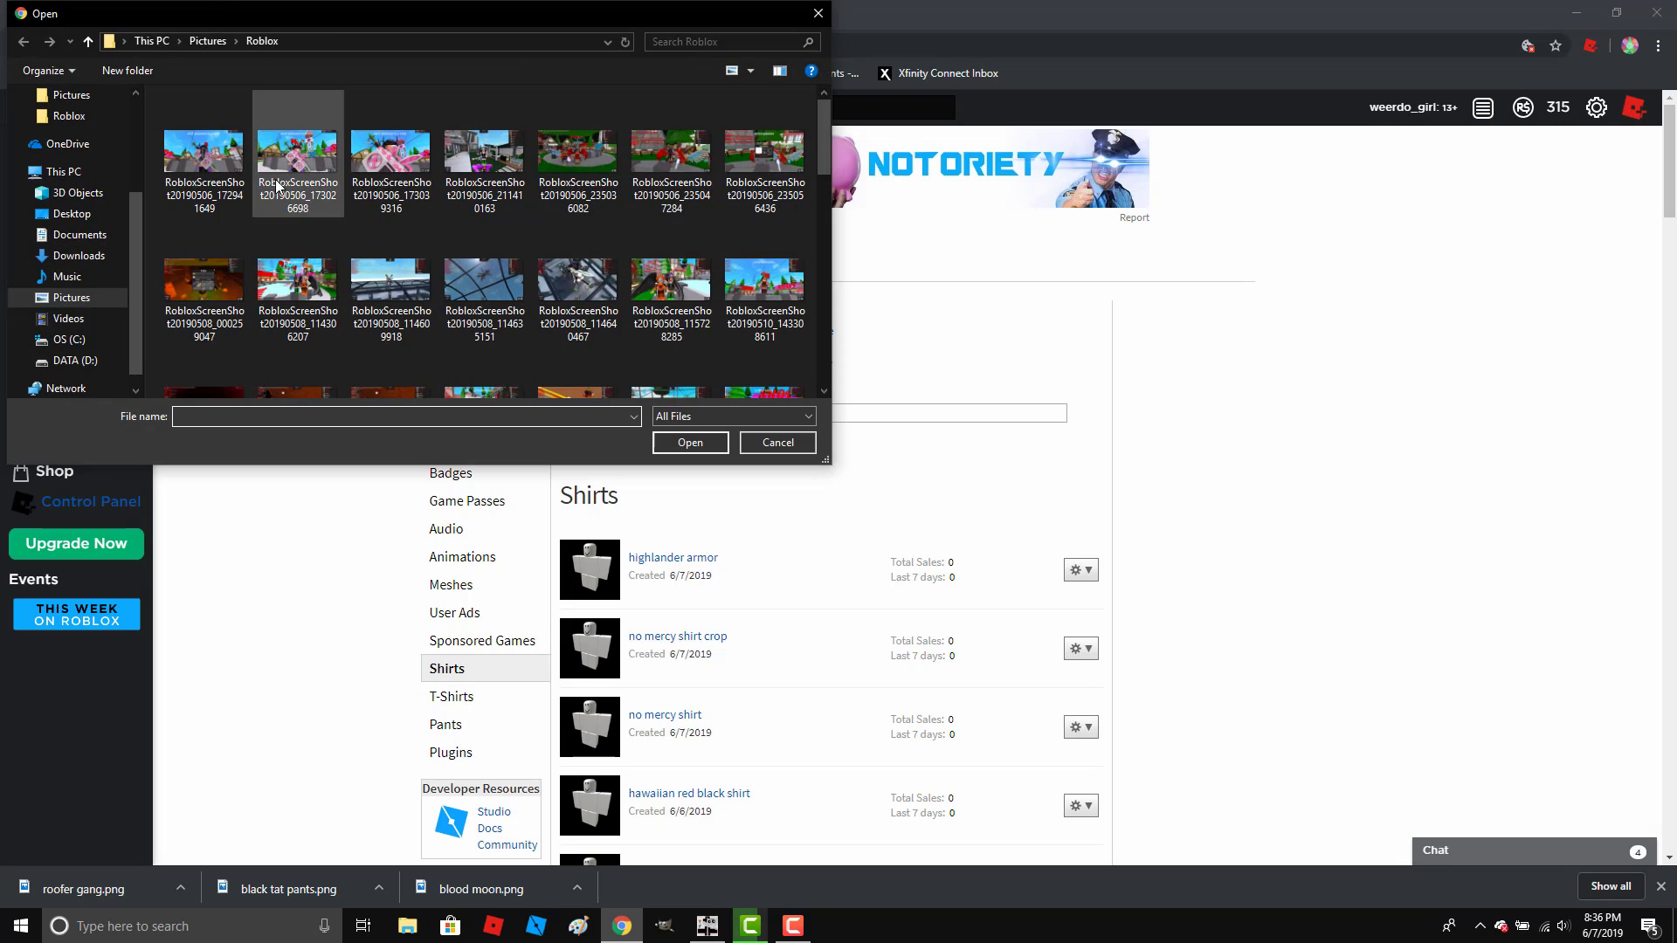
left_click(216, 45)
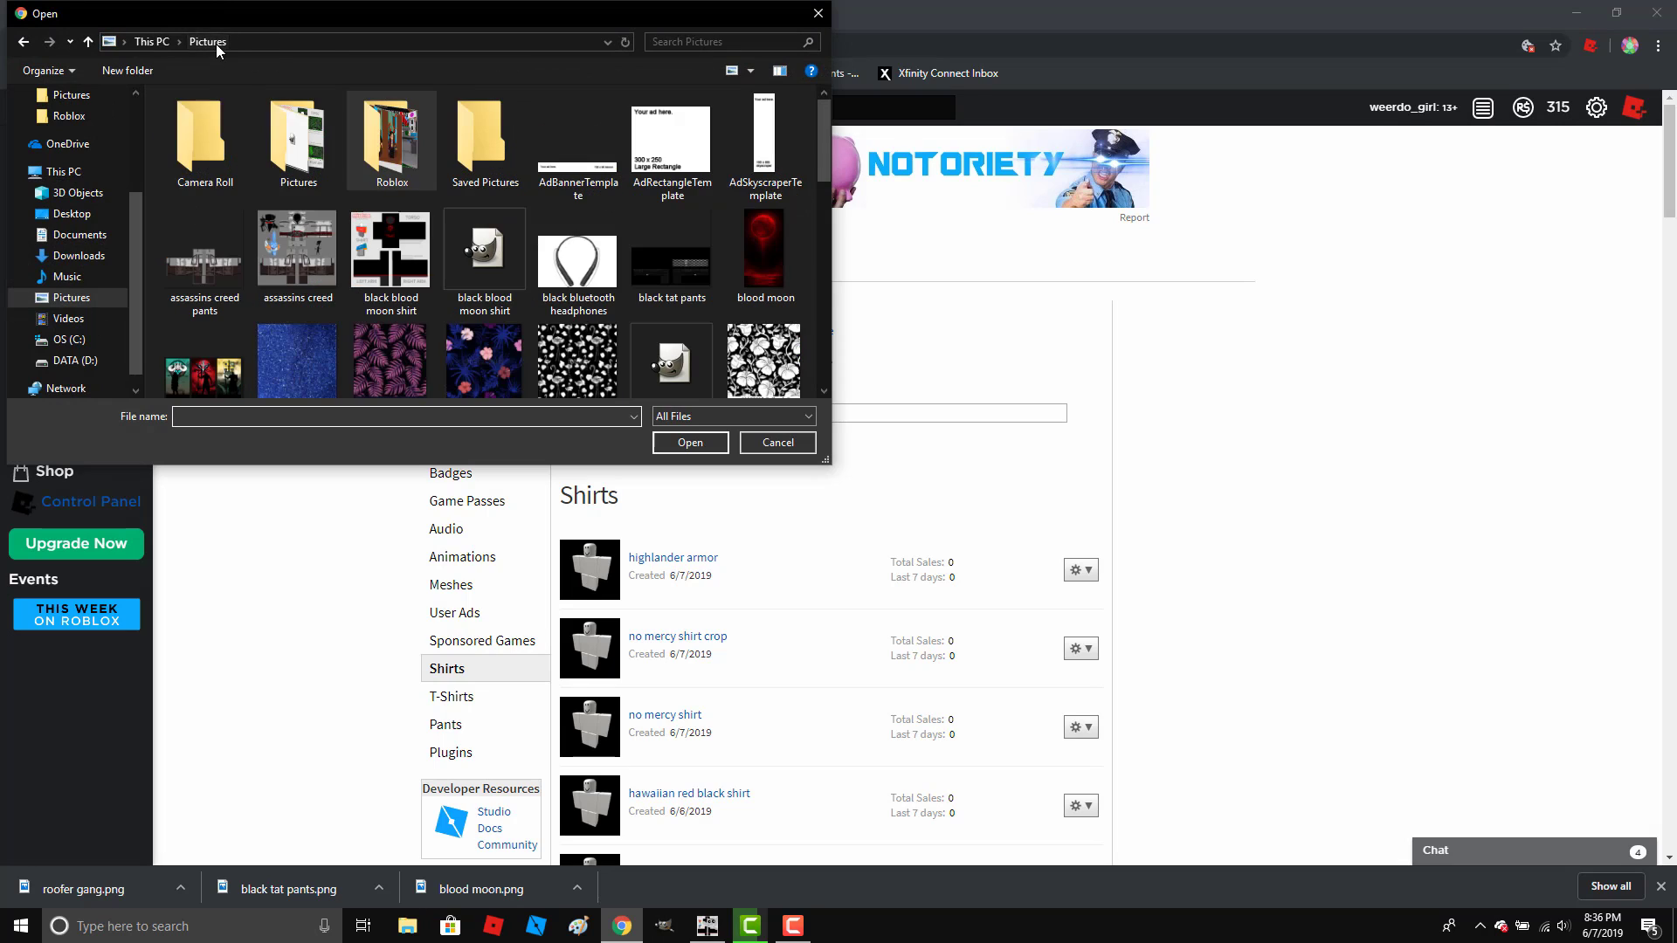
left_click(750, 70)
left_click(786, 185)
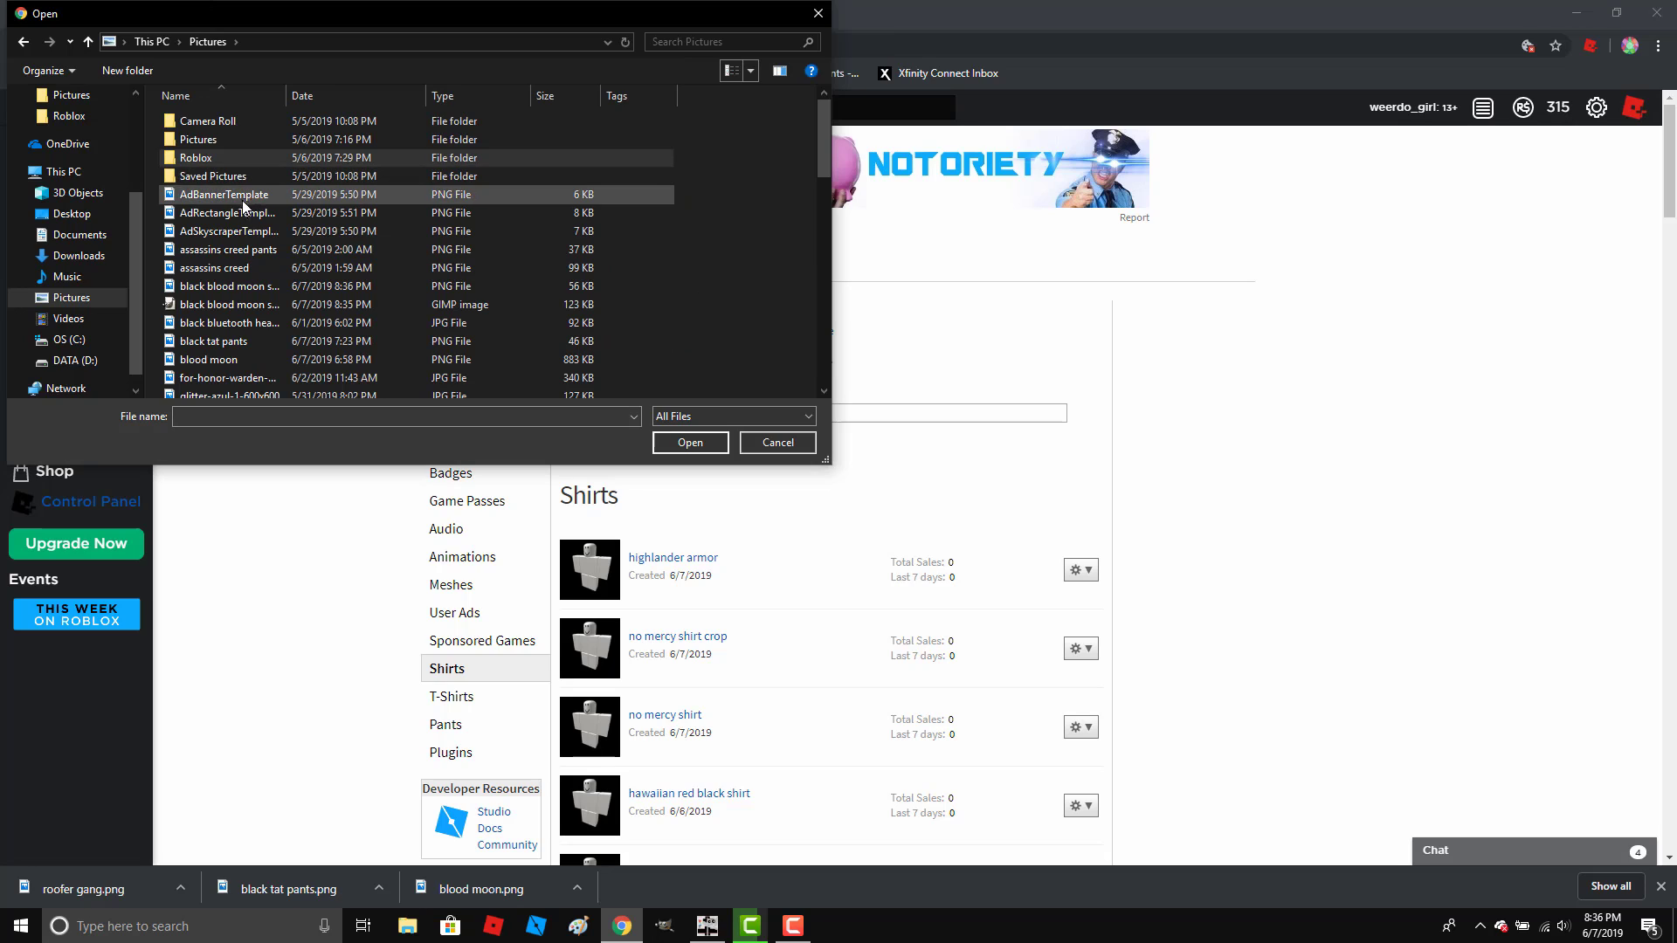
left_click(213, 92)
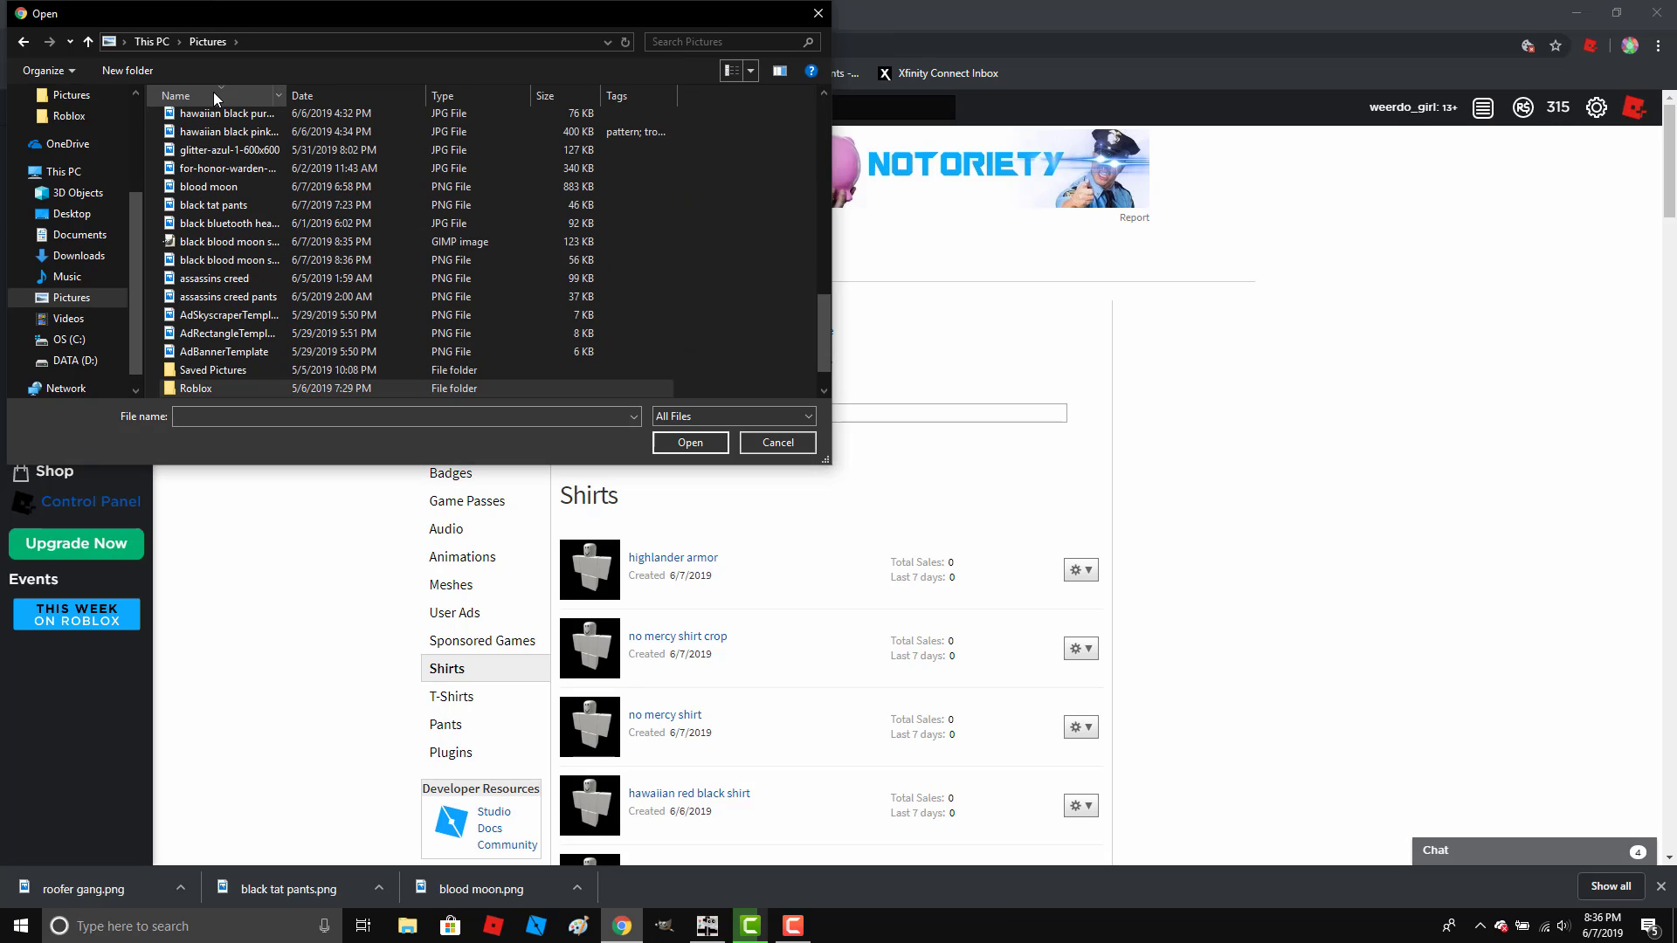
left_click(367, 96)
left_click(259, 201)
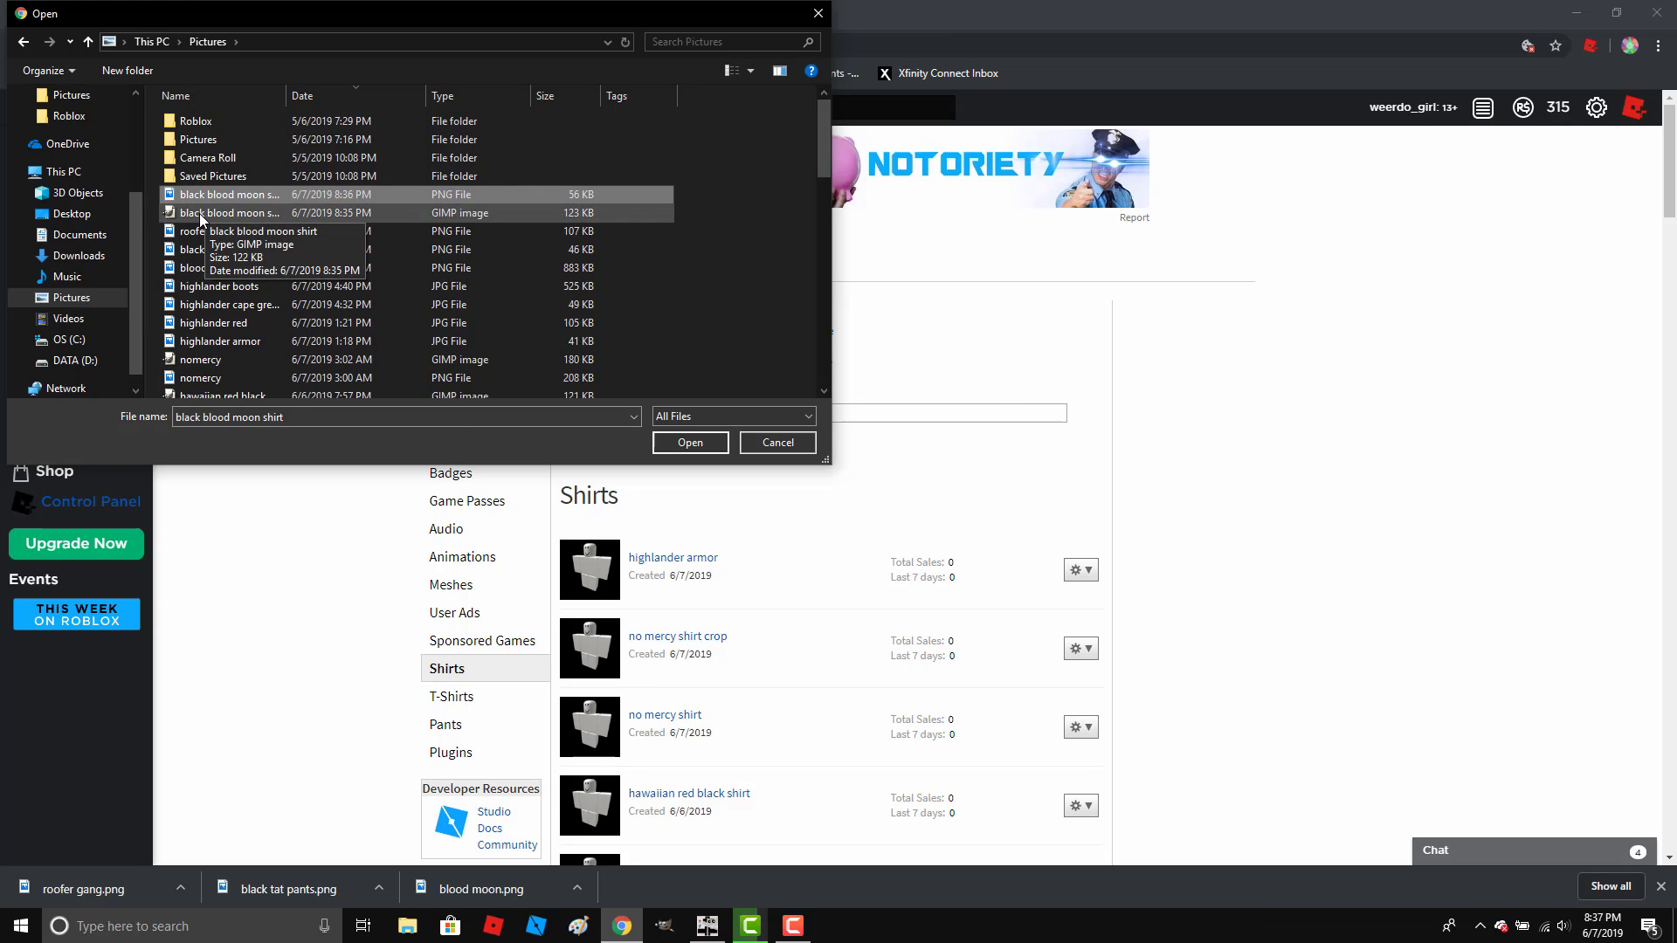
left_click(710, 447)
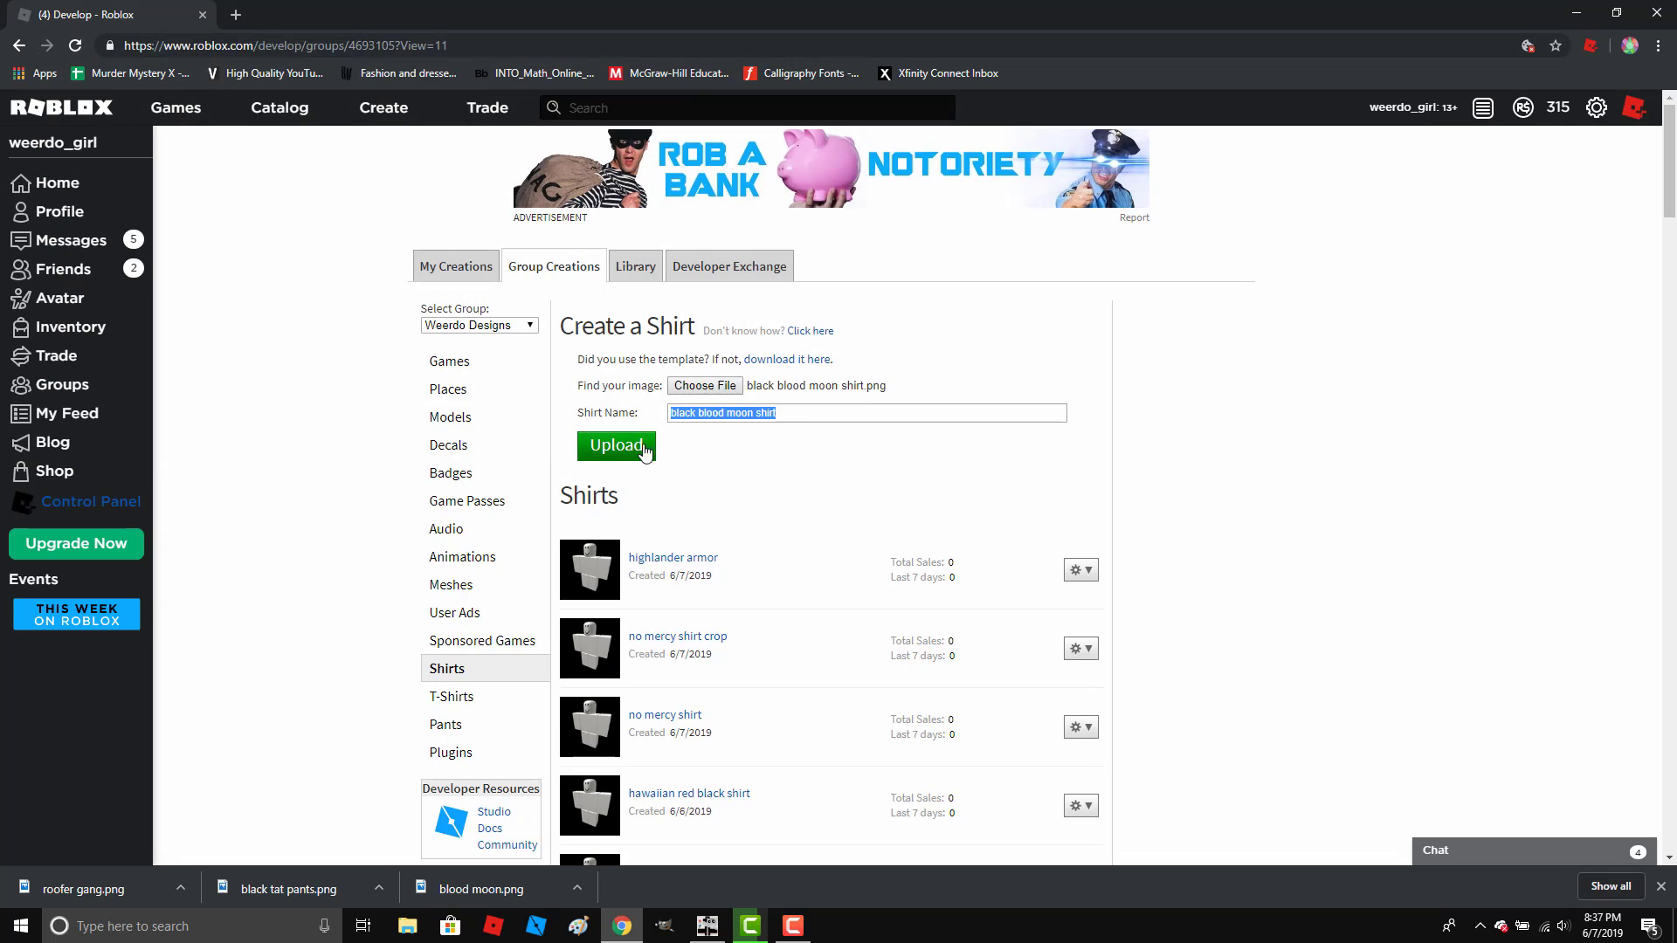
left_click(644, 450)
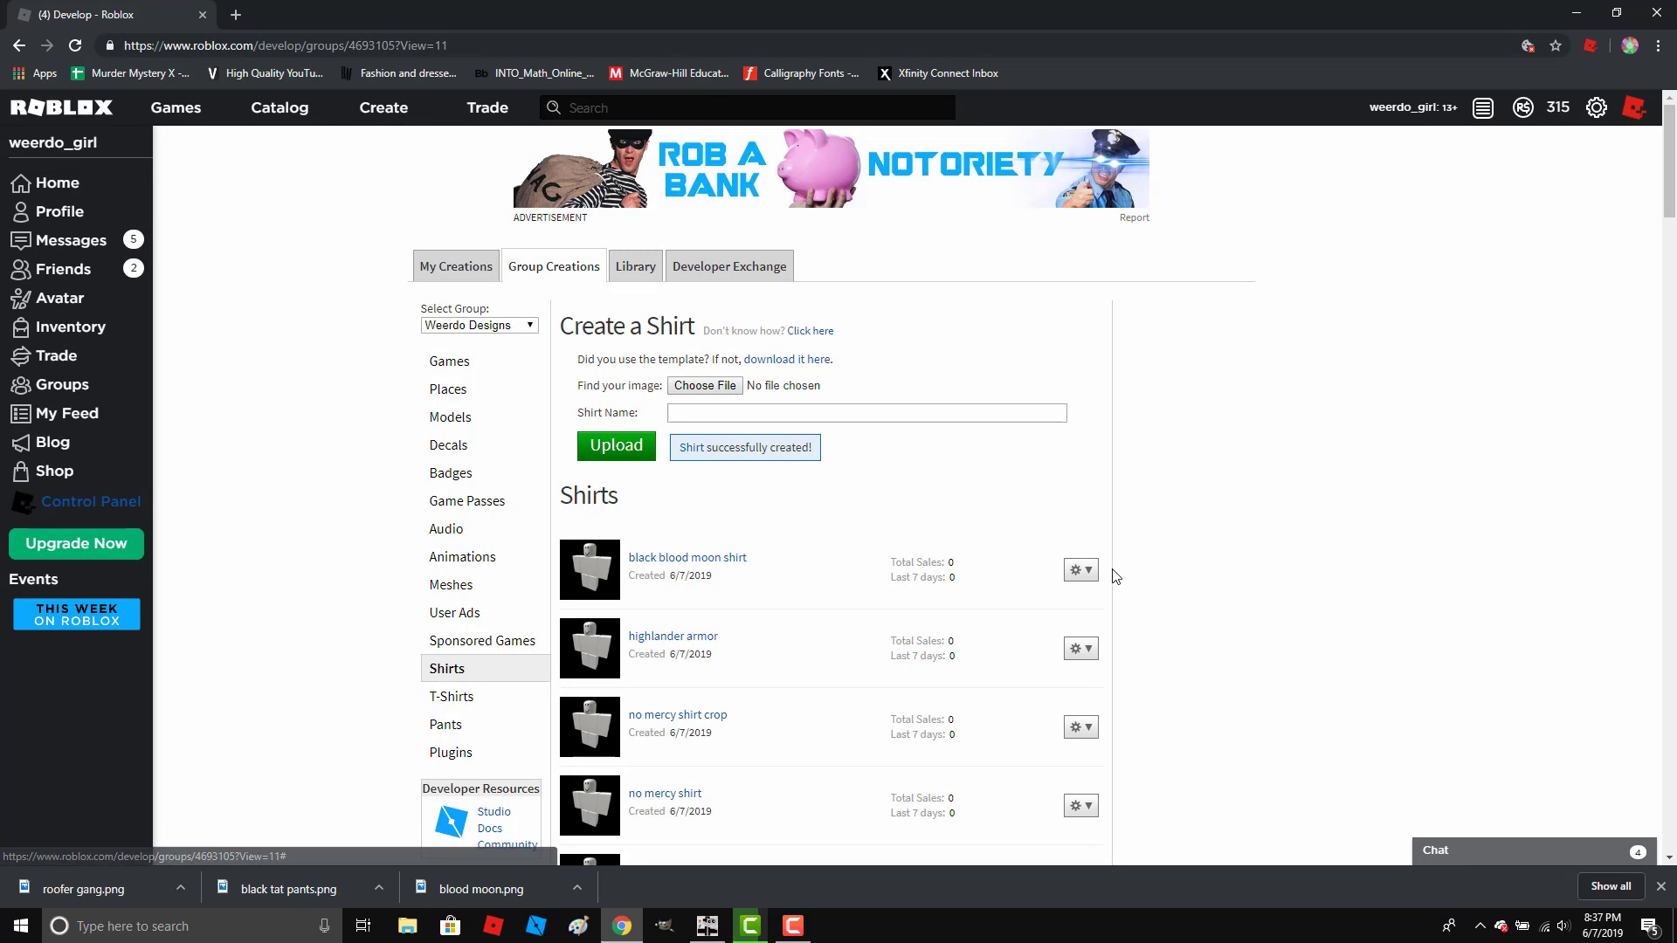
Open the configuration of the black blood moon shirt and replace its description with "black, shirt, blood, moon, red, fancy".
left_click(1081, 573)
left_click(1013, 600)
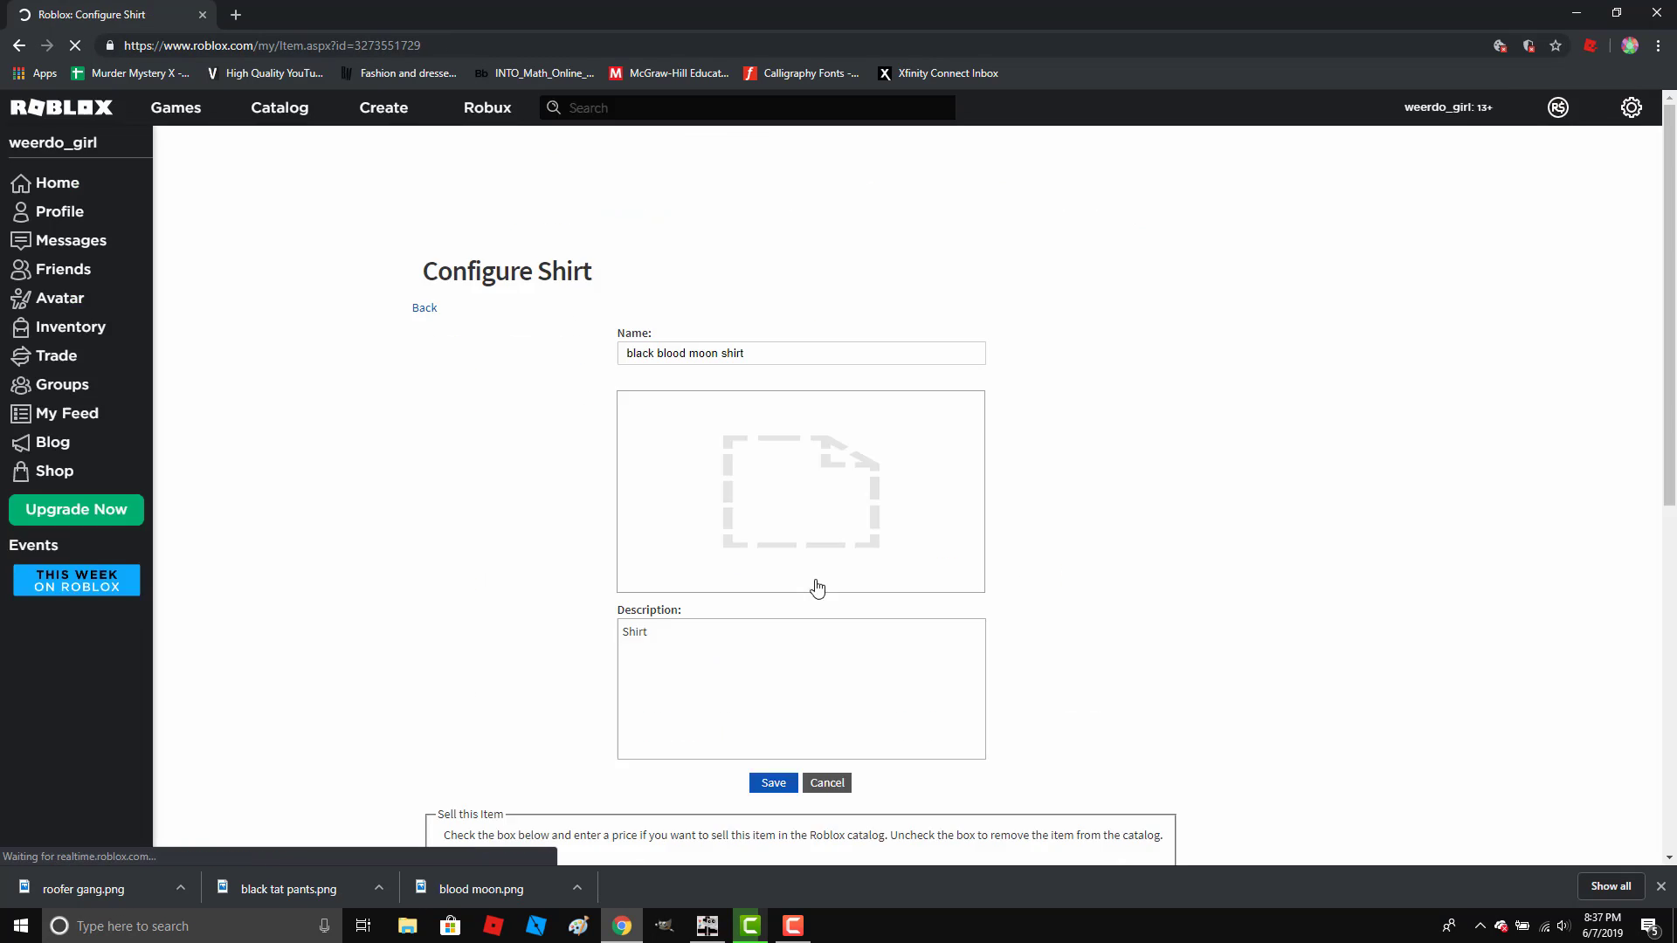
scroll(683, 627, "down", 1)
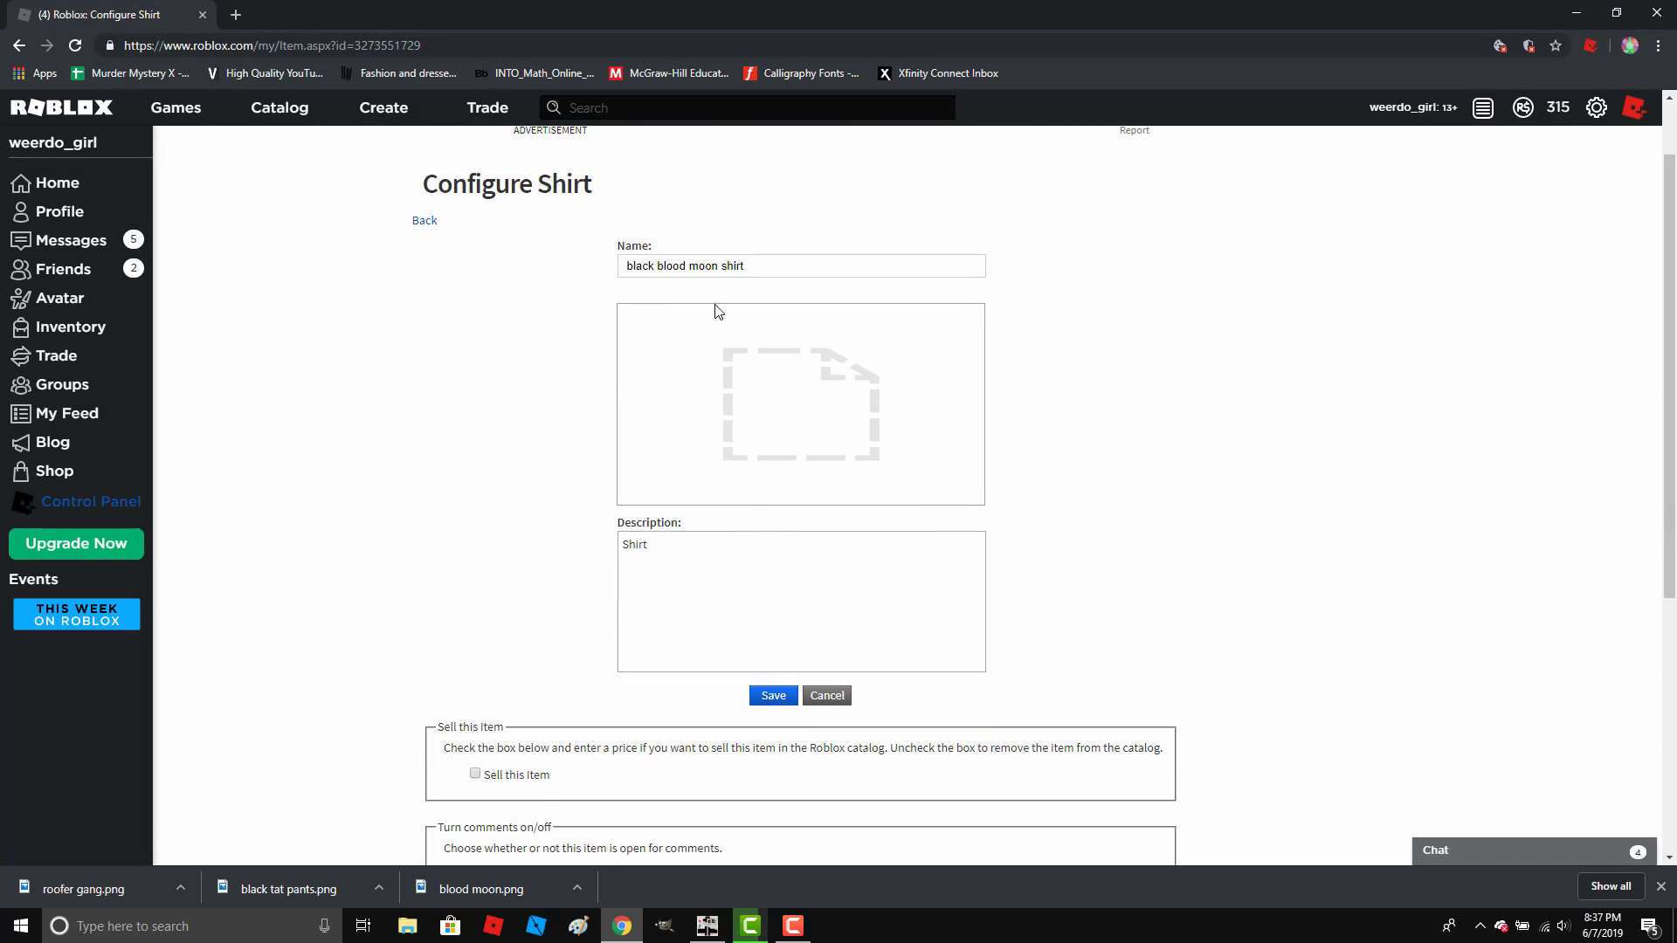
left_click_drag(665, 544, 617, 548)
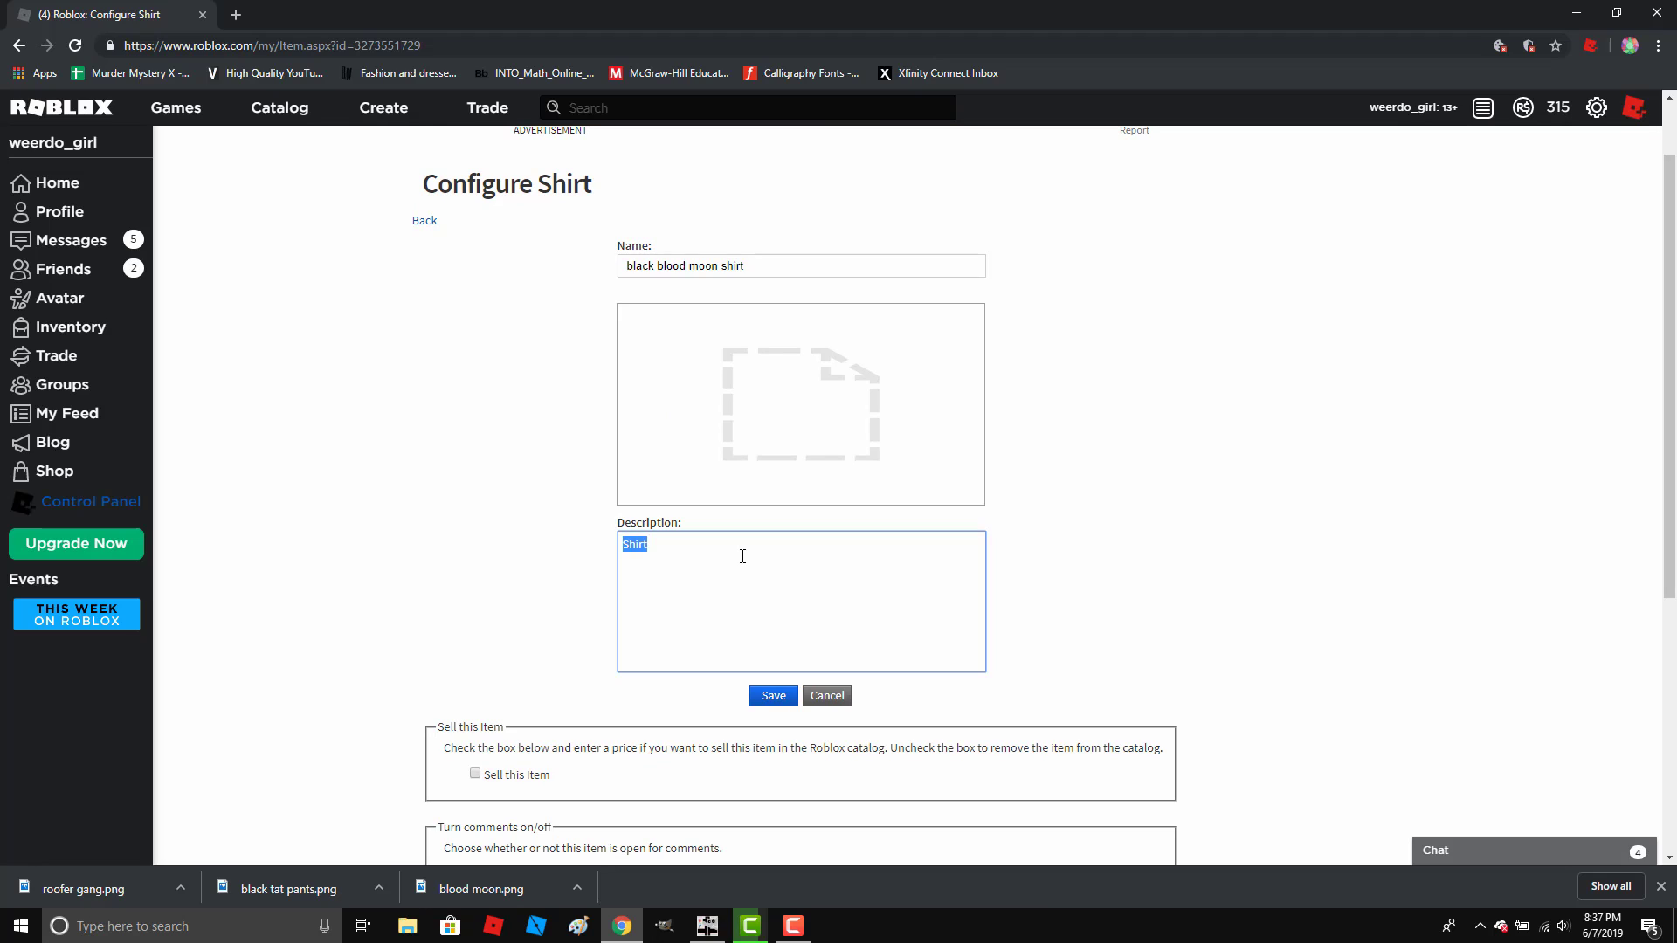
type("black, s")
Put the shirt on sale for 5 Robux and save its configuration.
scroll(551, 644, "down", 2)
left_click(476, 602)
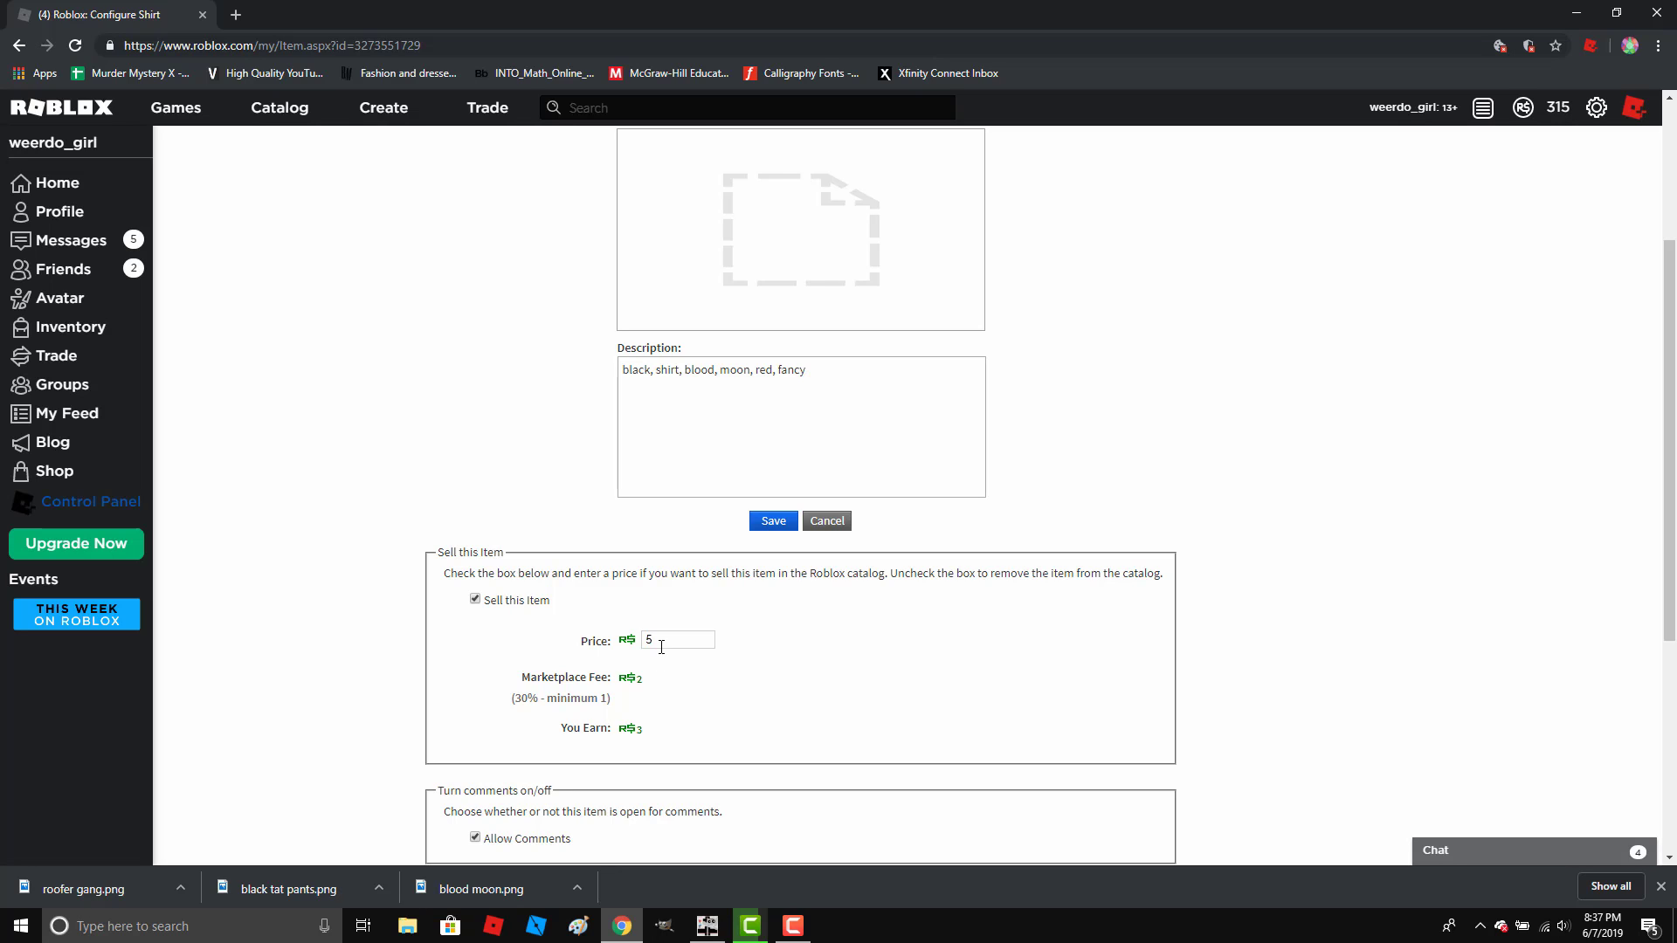
left_click(777, 522)
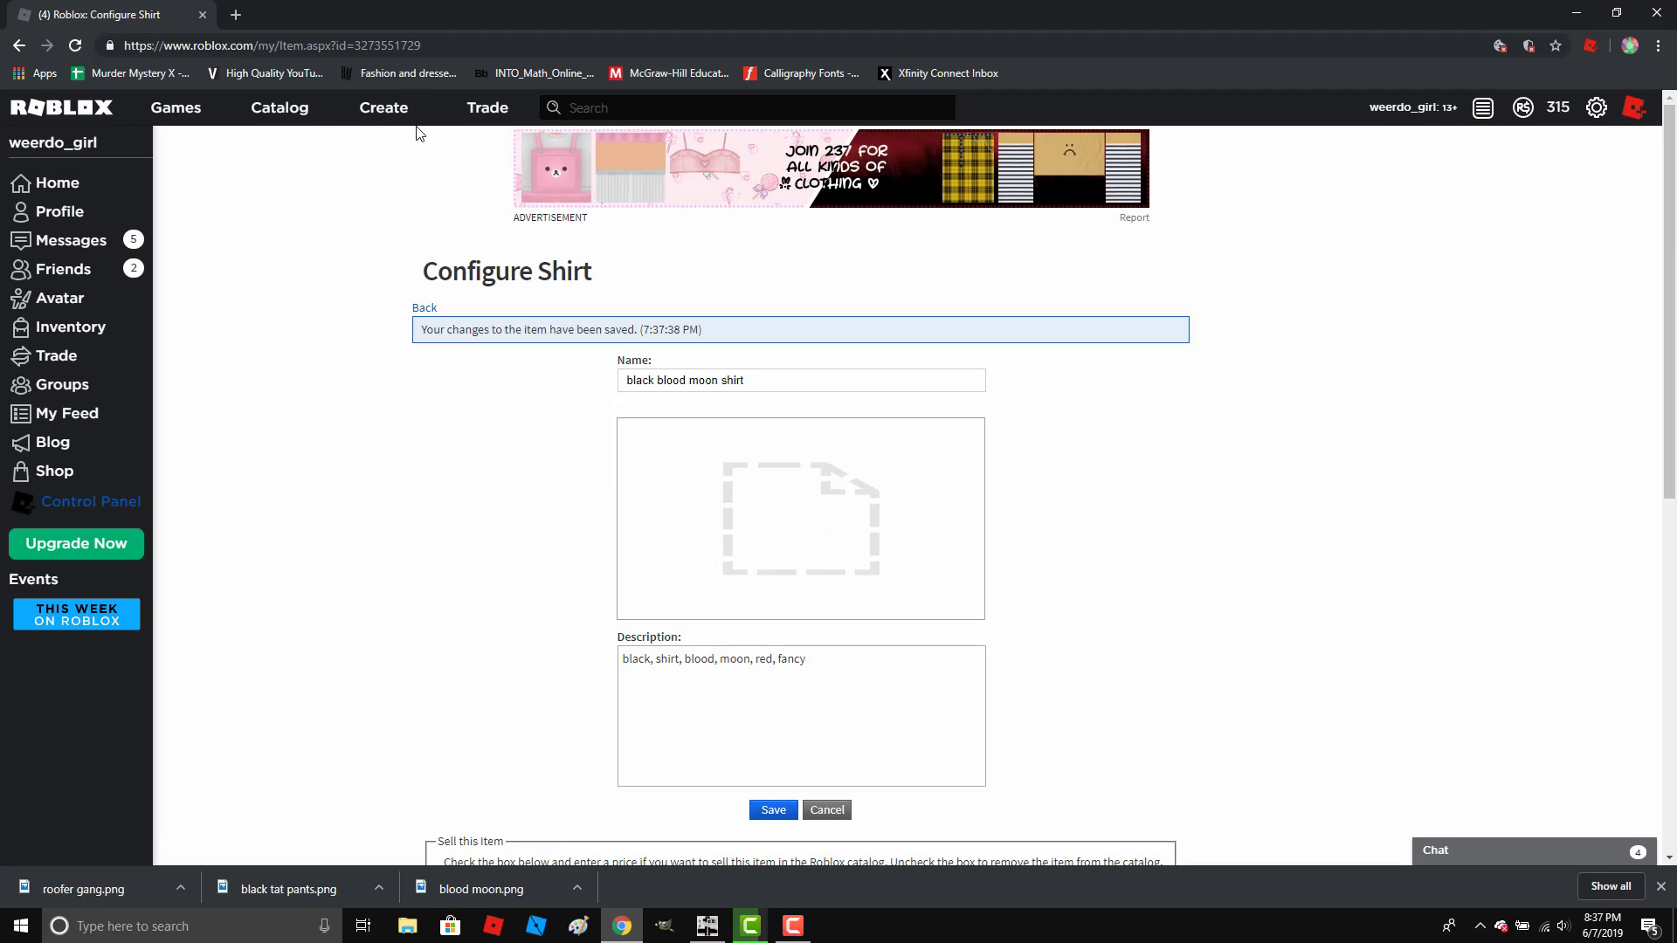
Launch Roblox Studio and copy the new shirt's asset ID from the page address in Chrome.
double_click(404, 45)
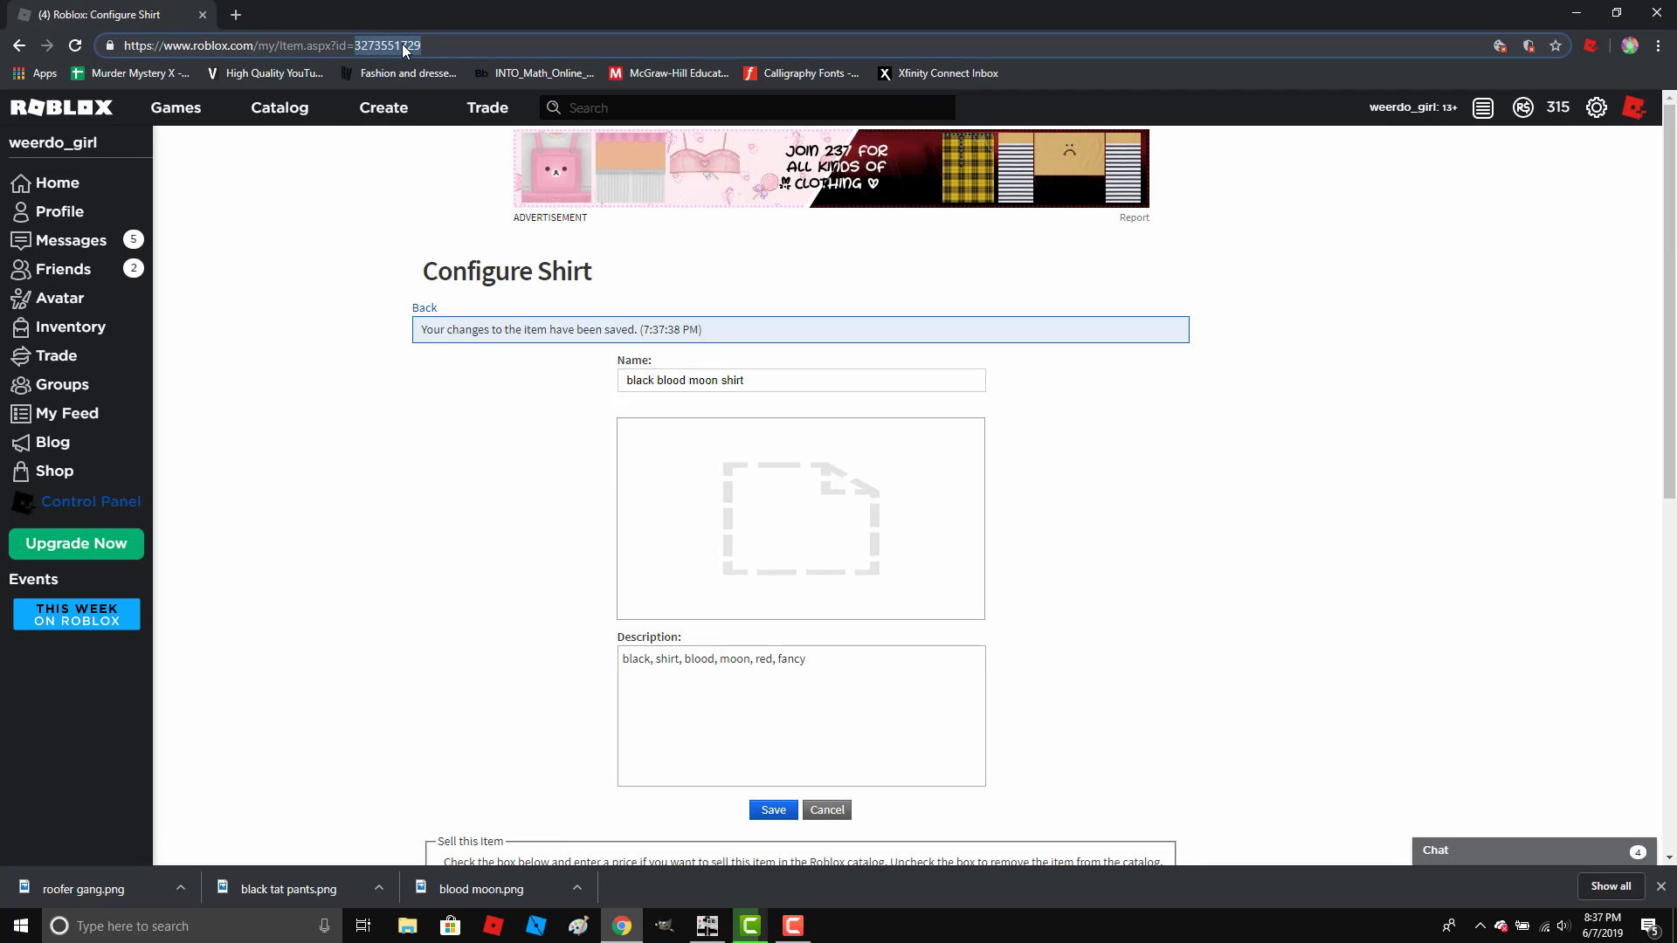
left_click(537, 927)
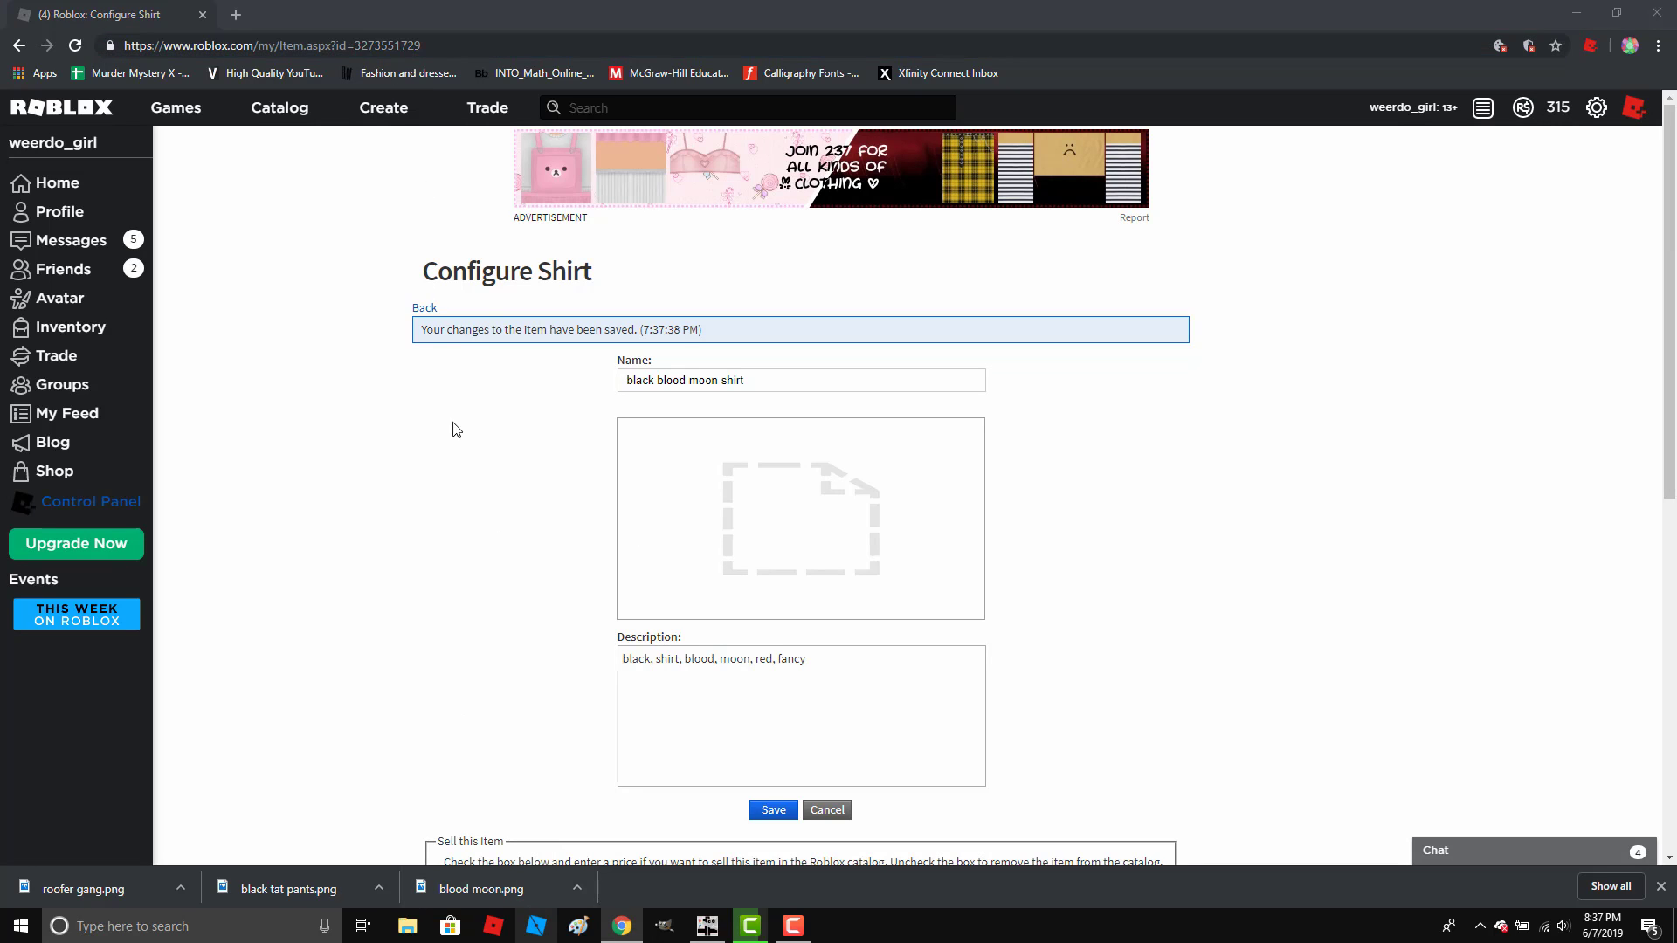
triple_click(377, 49)
double_click(375, 47)
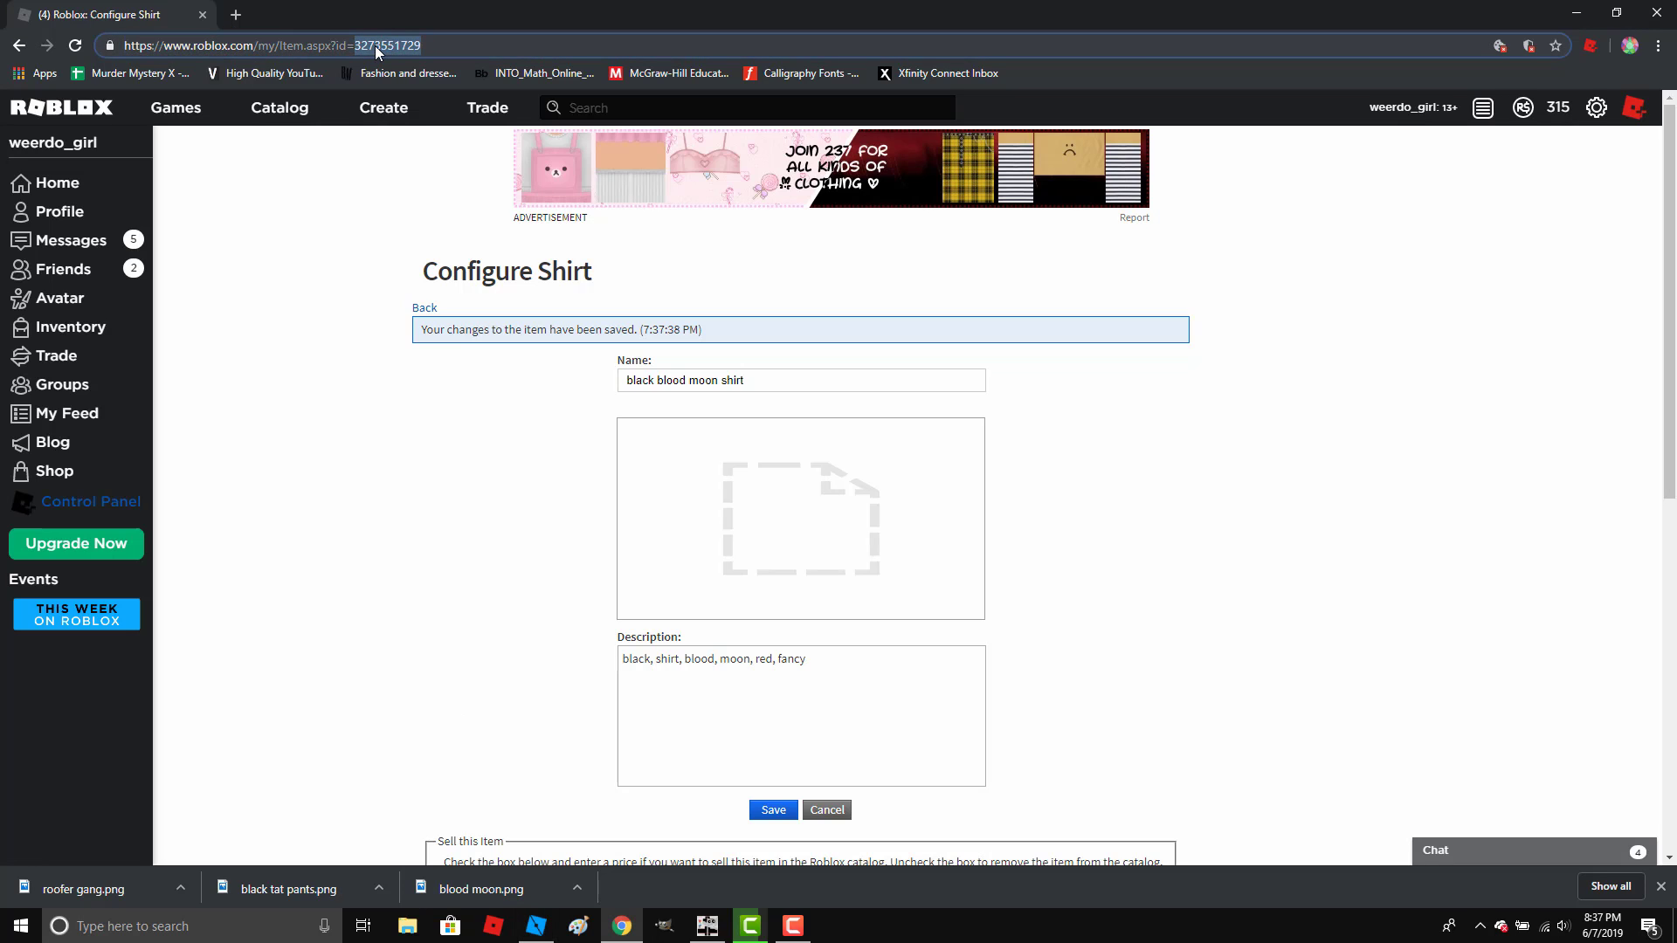
right_click(375, 47)
left_click(416, 142)
In Roblox Studio, open the public Weerdo Designs Clothing Store and select the plain white mannequin beside the glowing one.
left_click(847, 937)
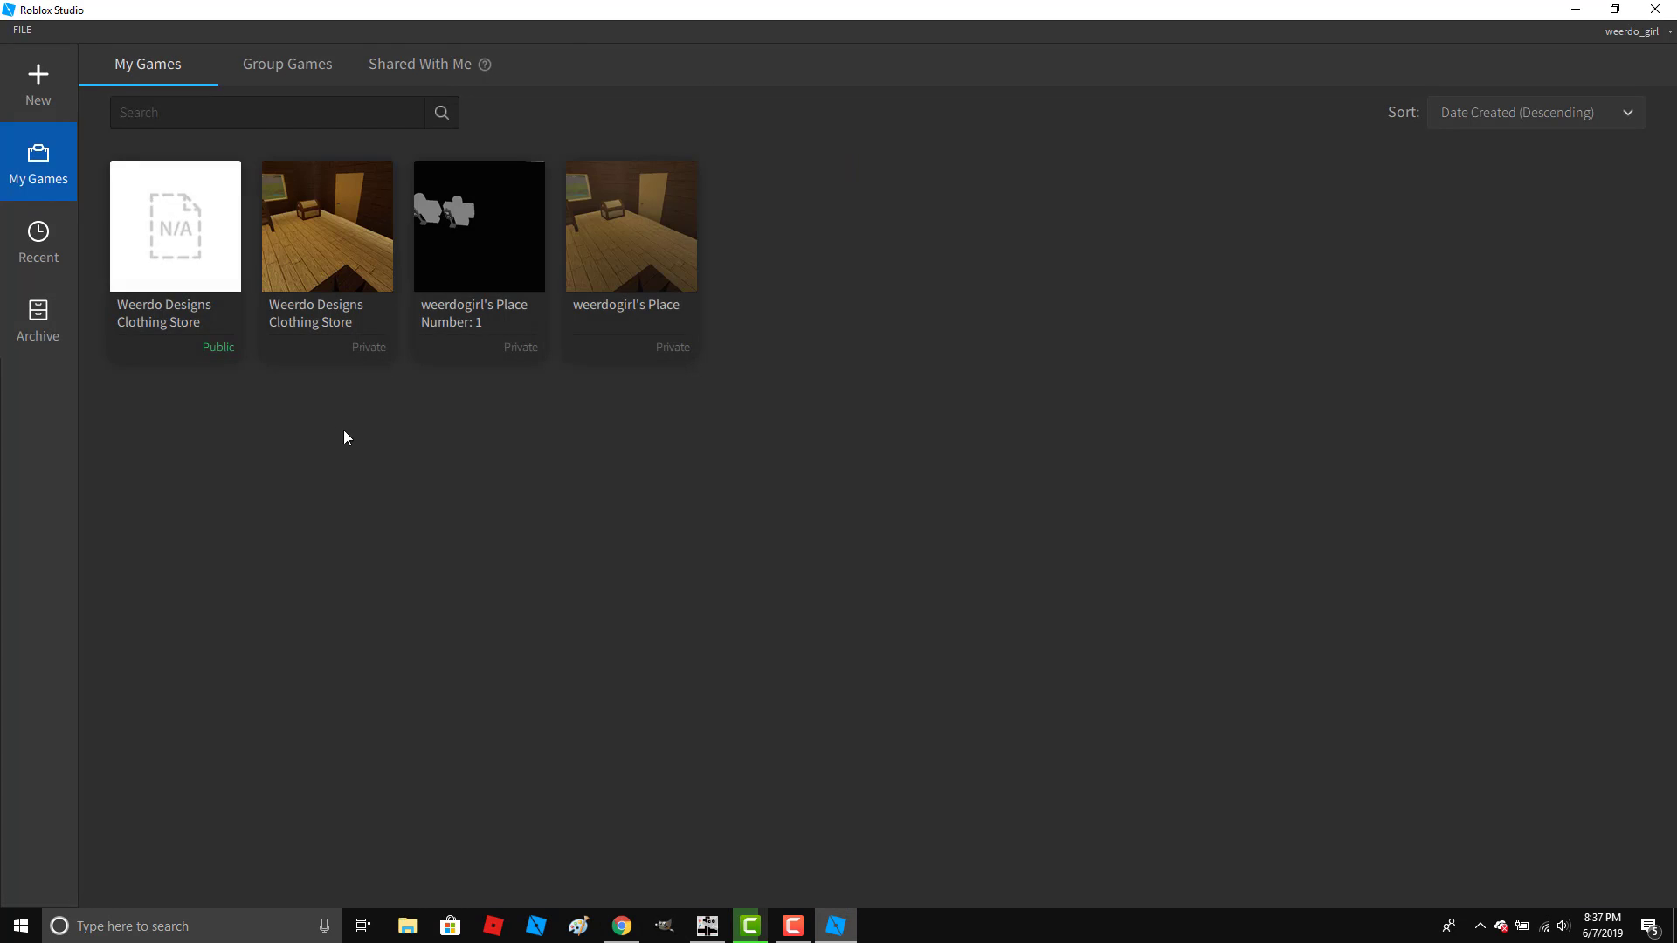
left_click(209, 297)
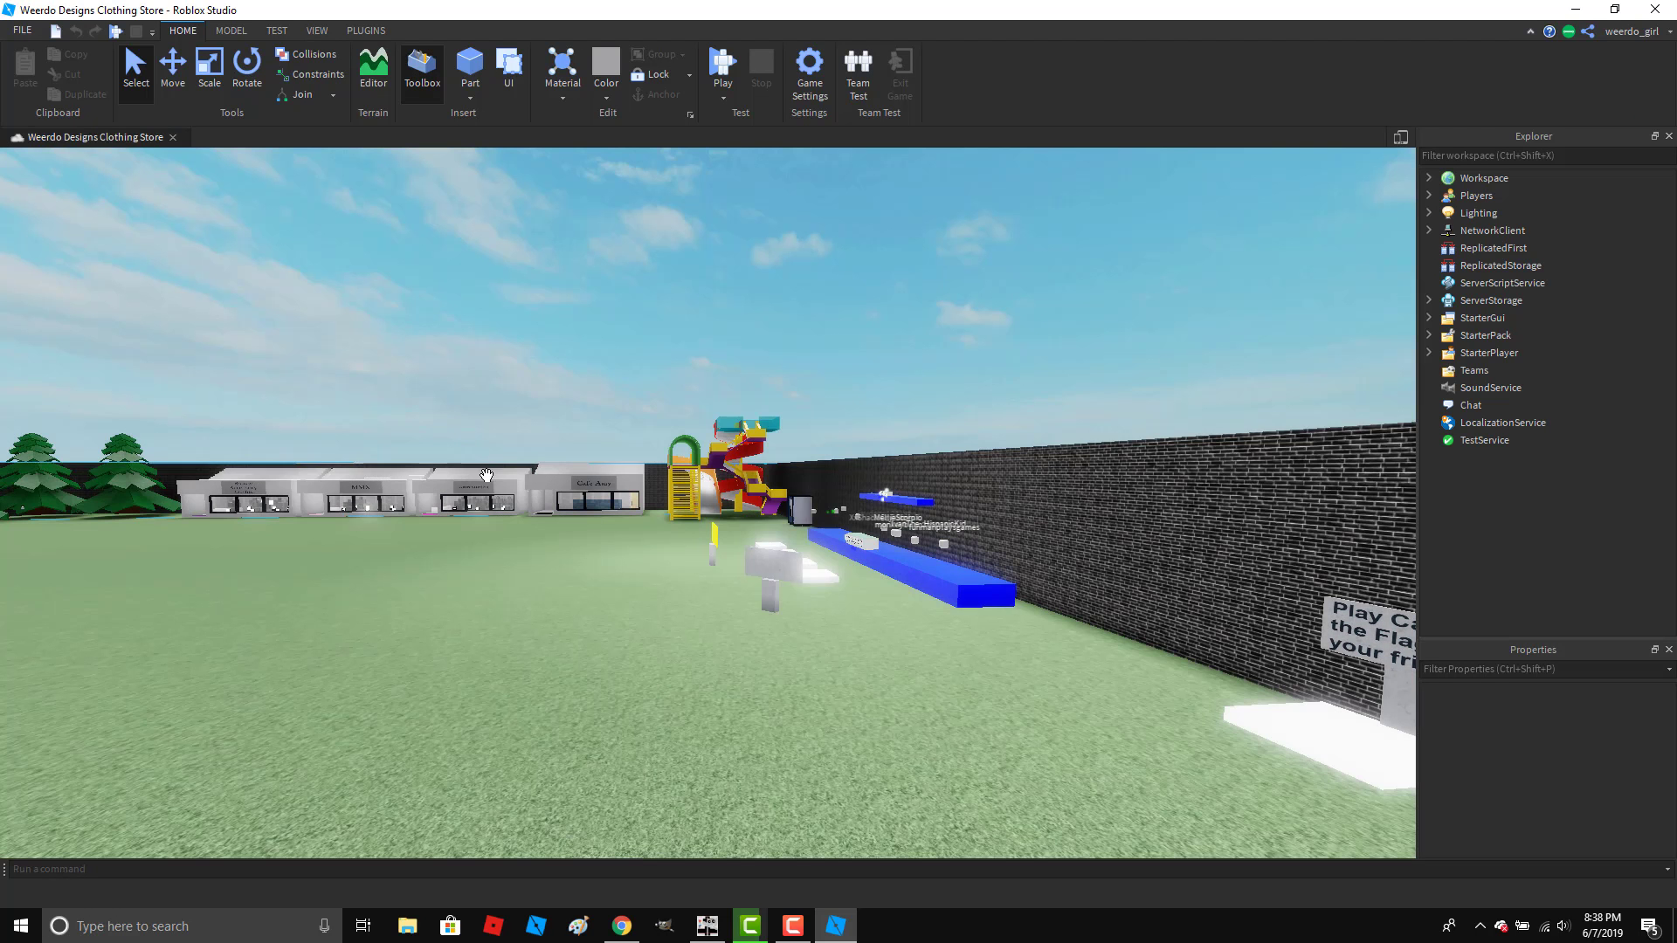
left_click_drag(580, 568, 581, 568)
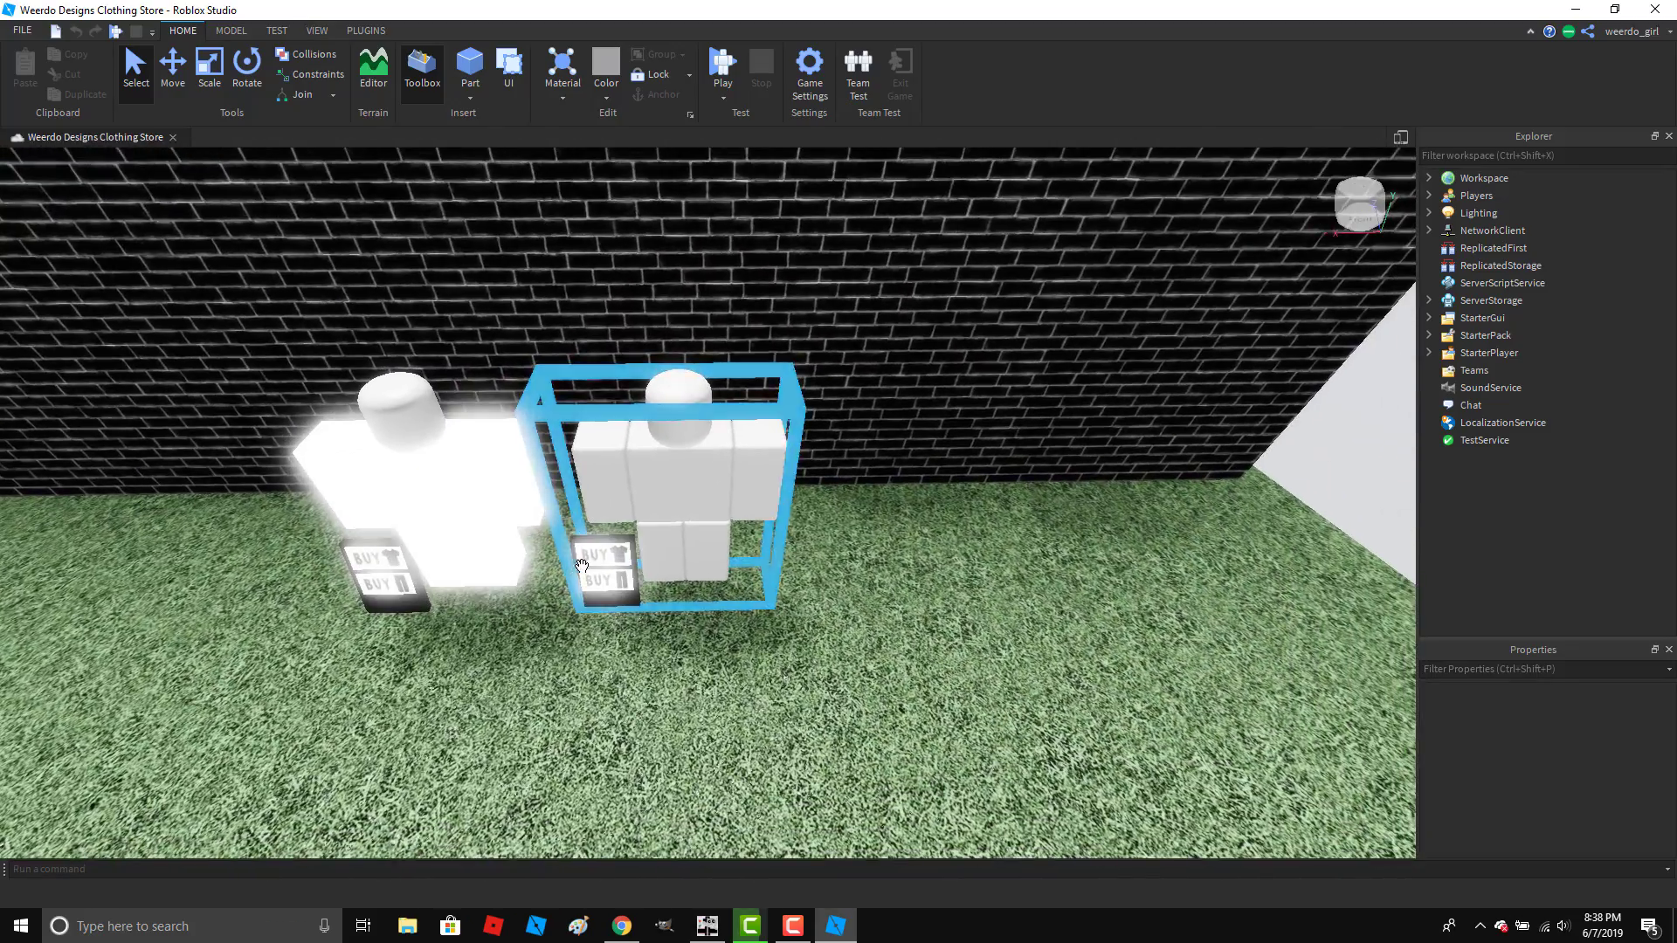
left_click(694, 485)
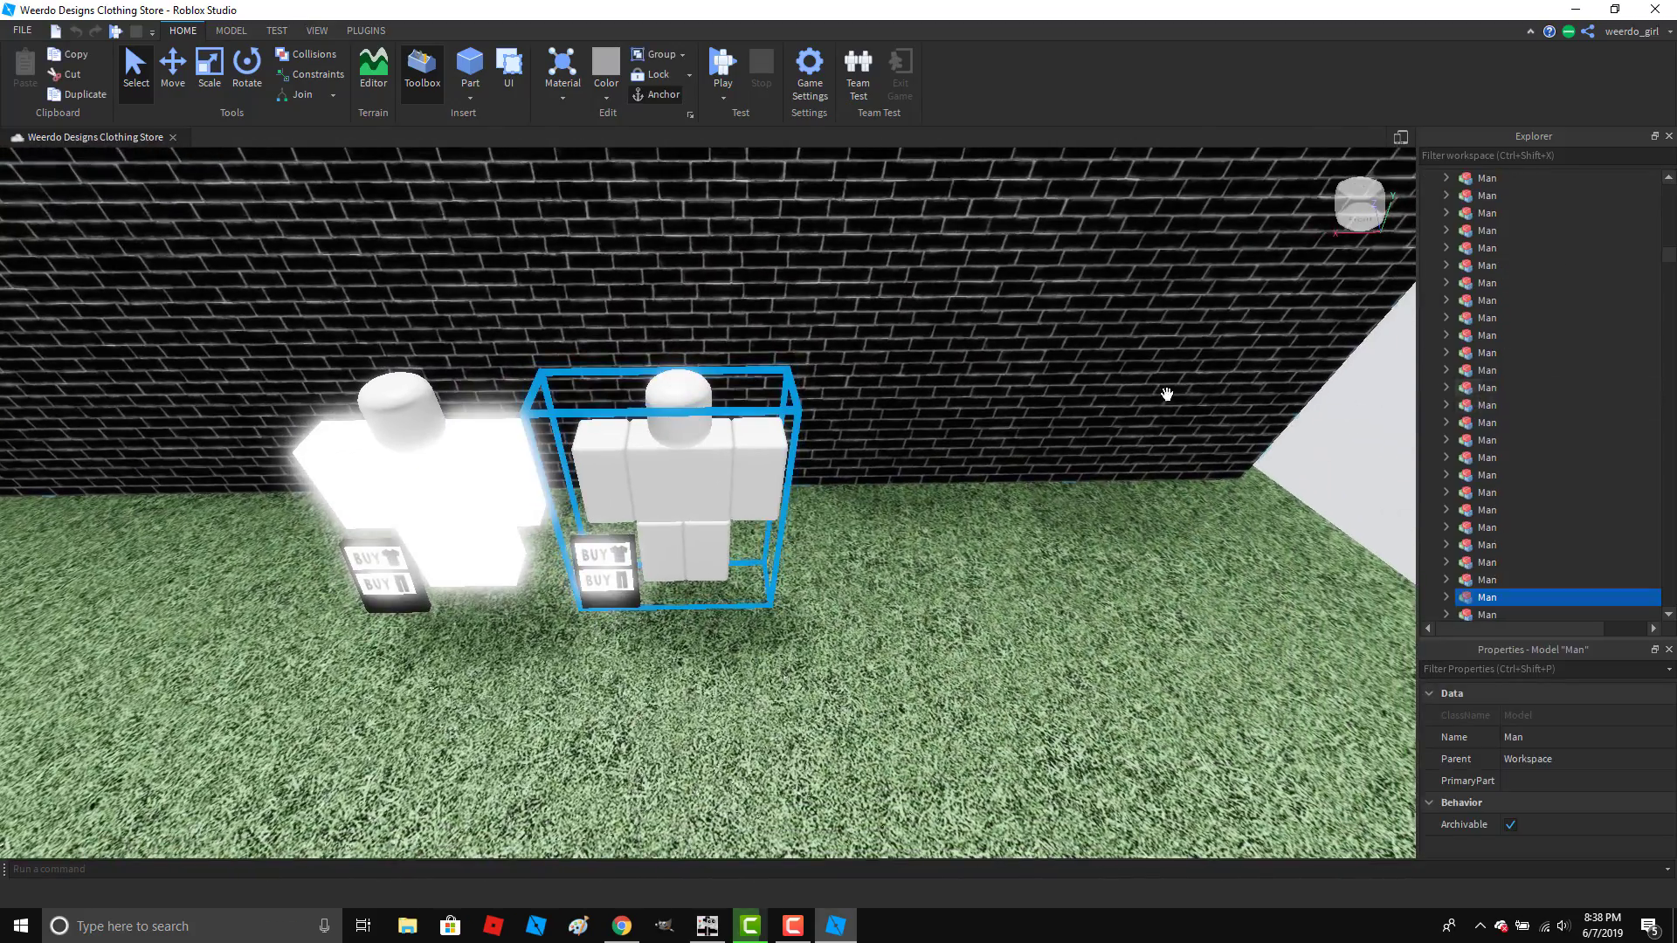
scroll(1223, 463, "down", 5)
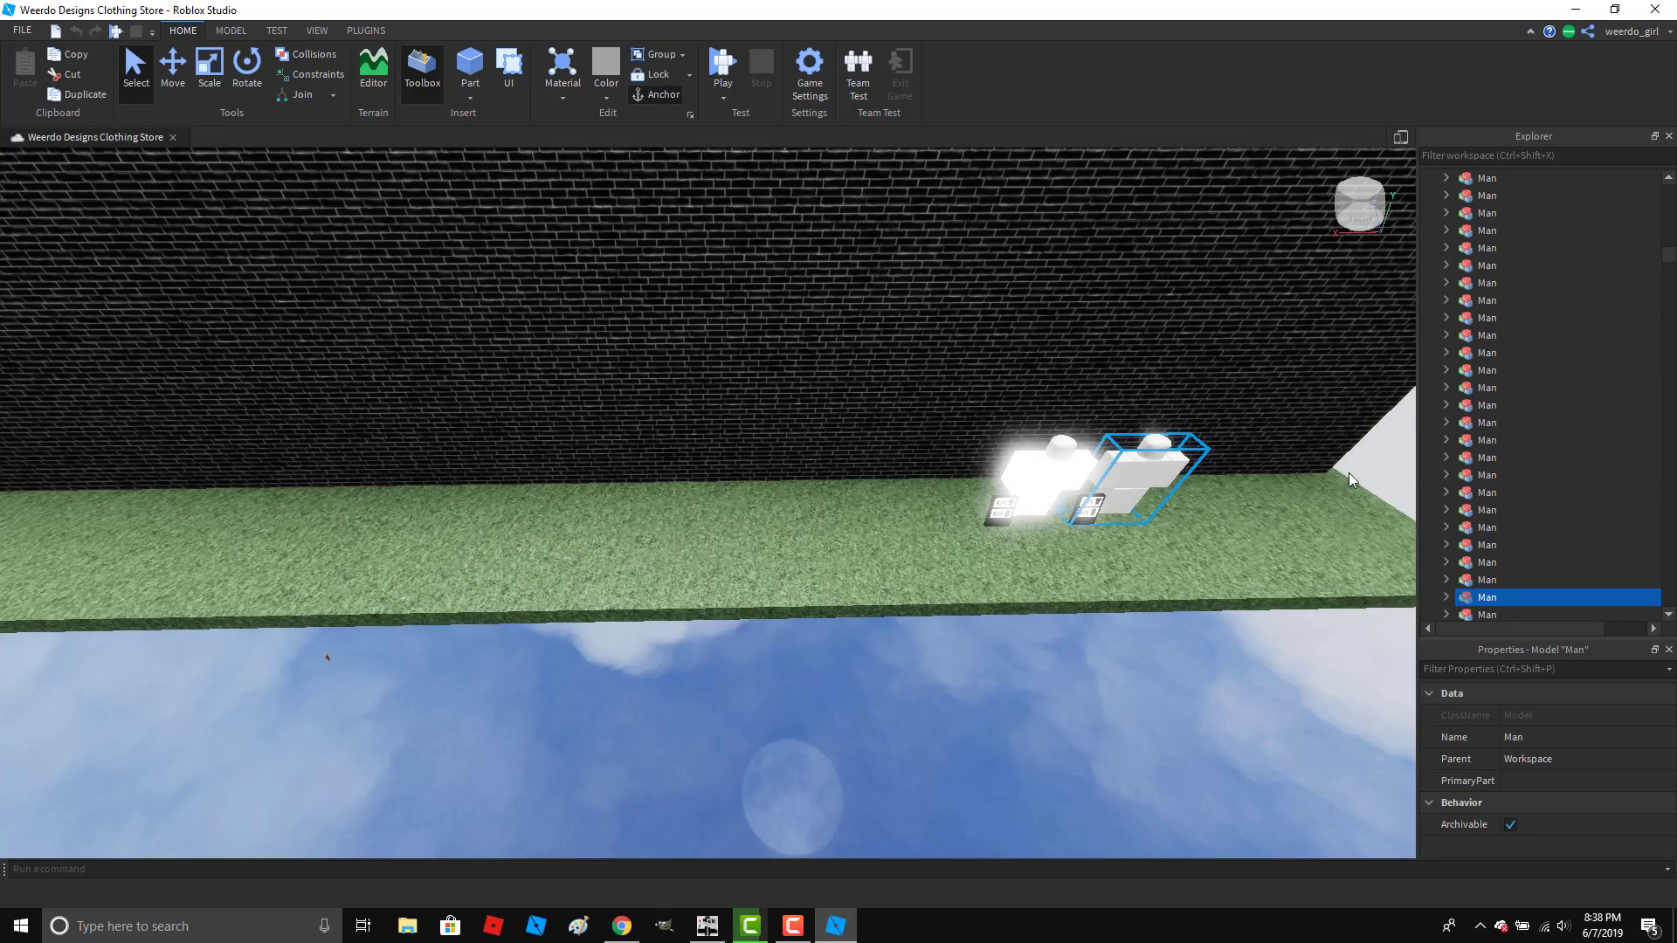
scroll(1348, 473, "up", 5)
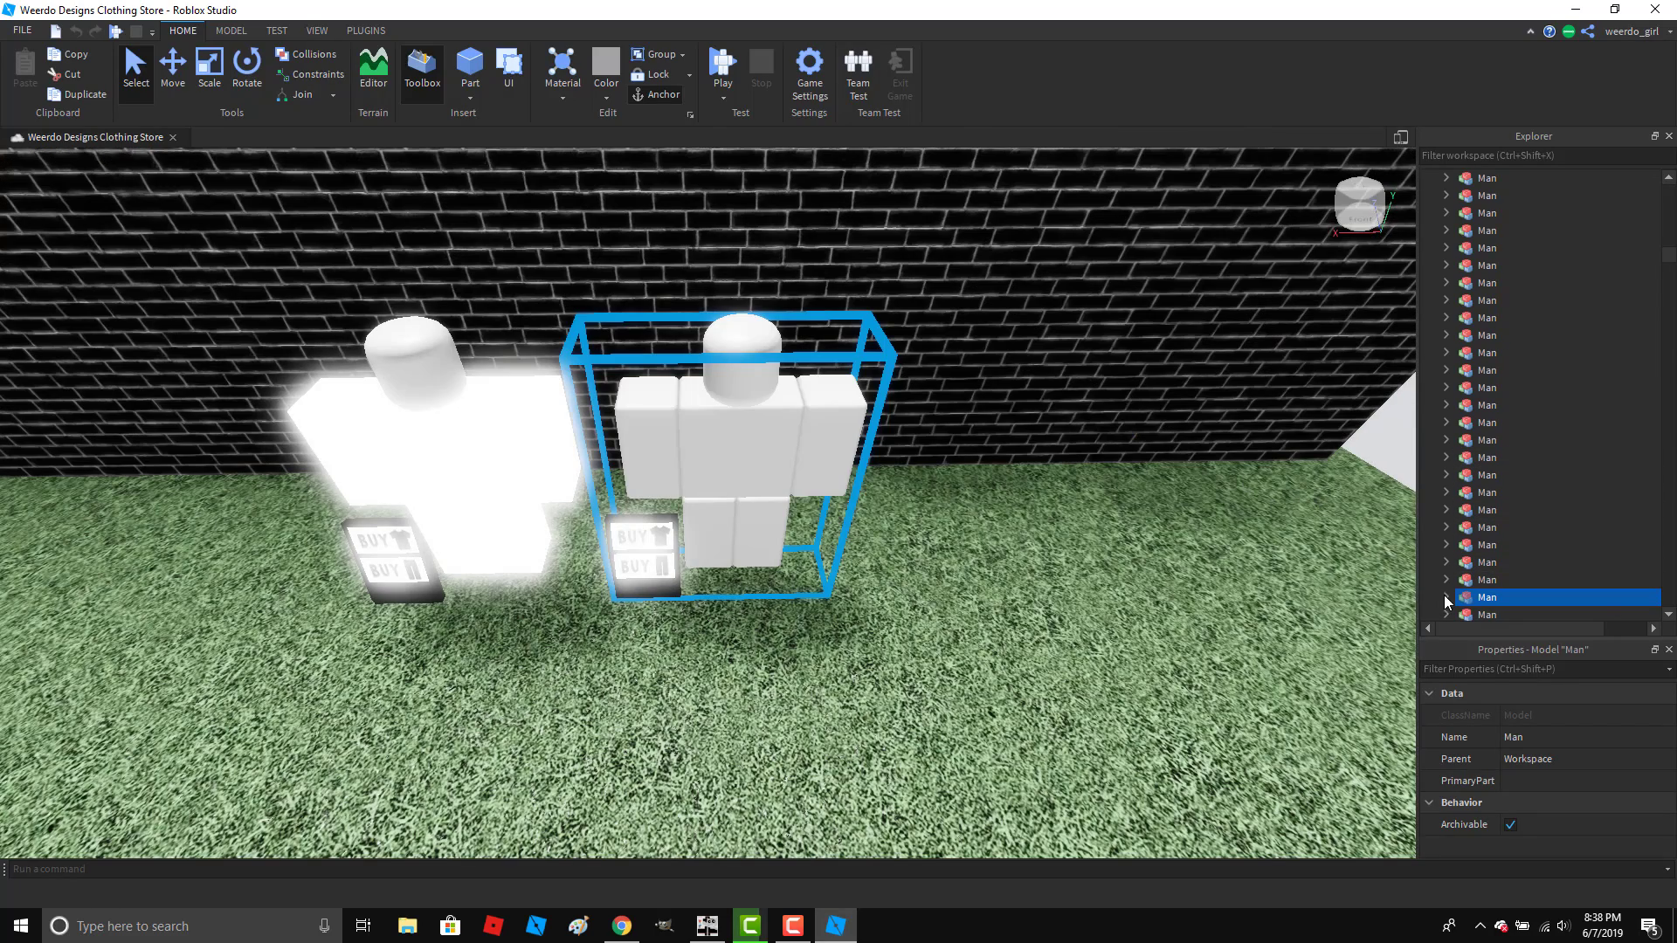
Set the plain white mannequin's ShirtTemplate to the copied asset ID of the new shirt.
left_click(1446, 600)
scroll(1517, 499, "down", 4)
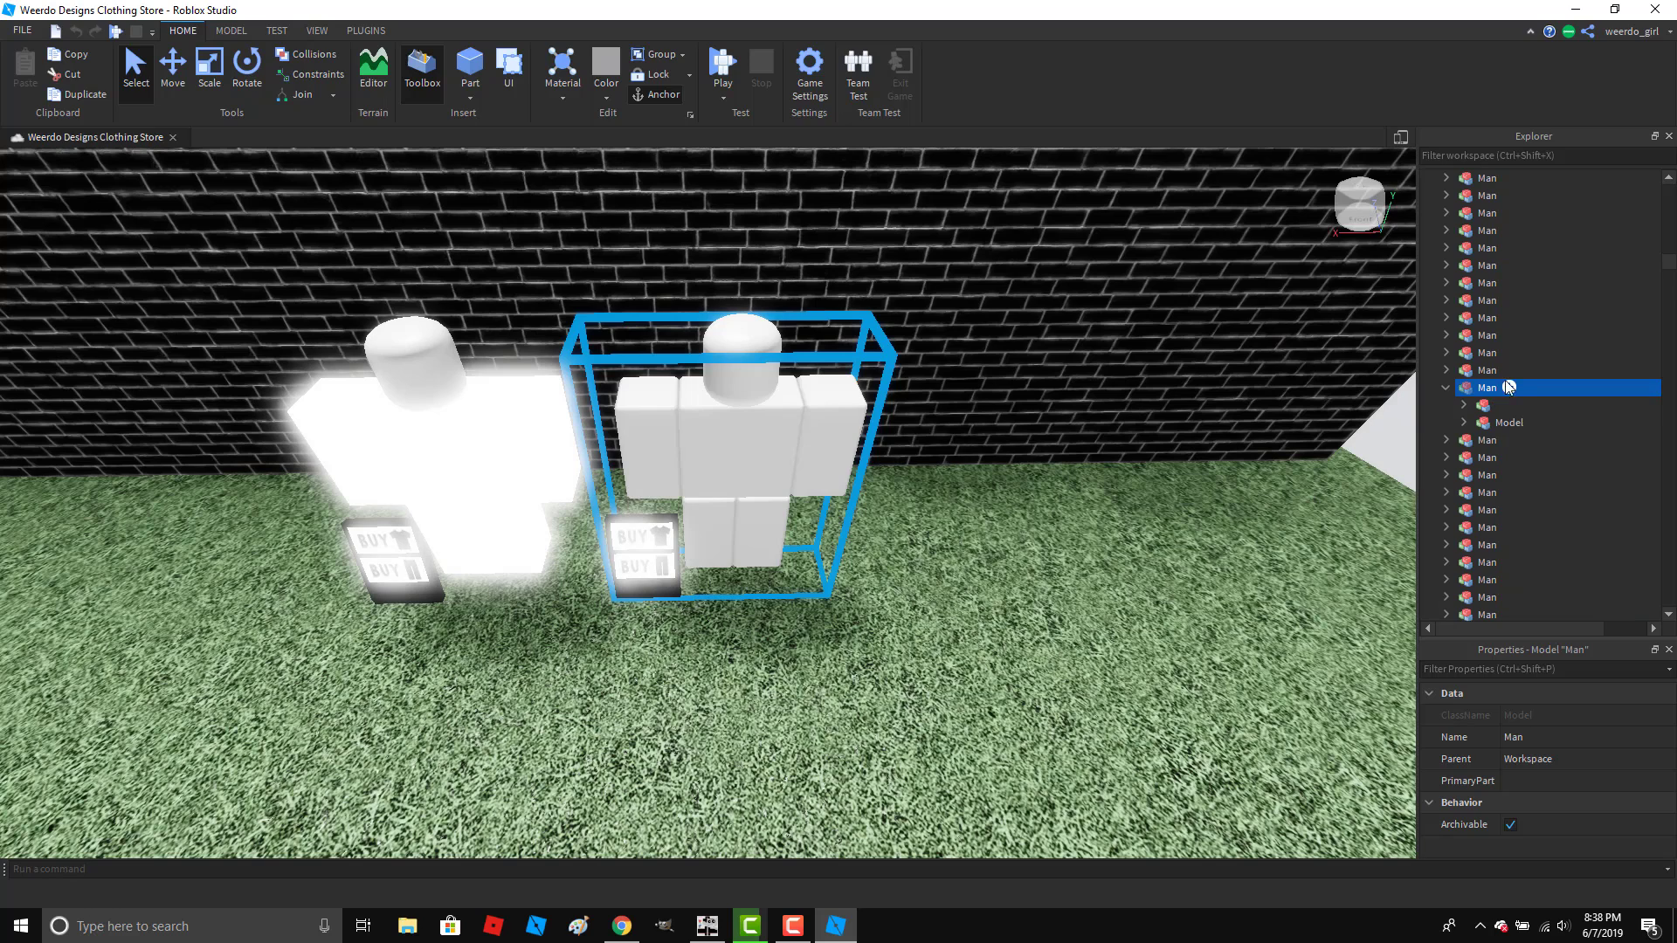
left_click(1465, 406)
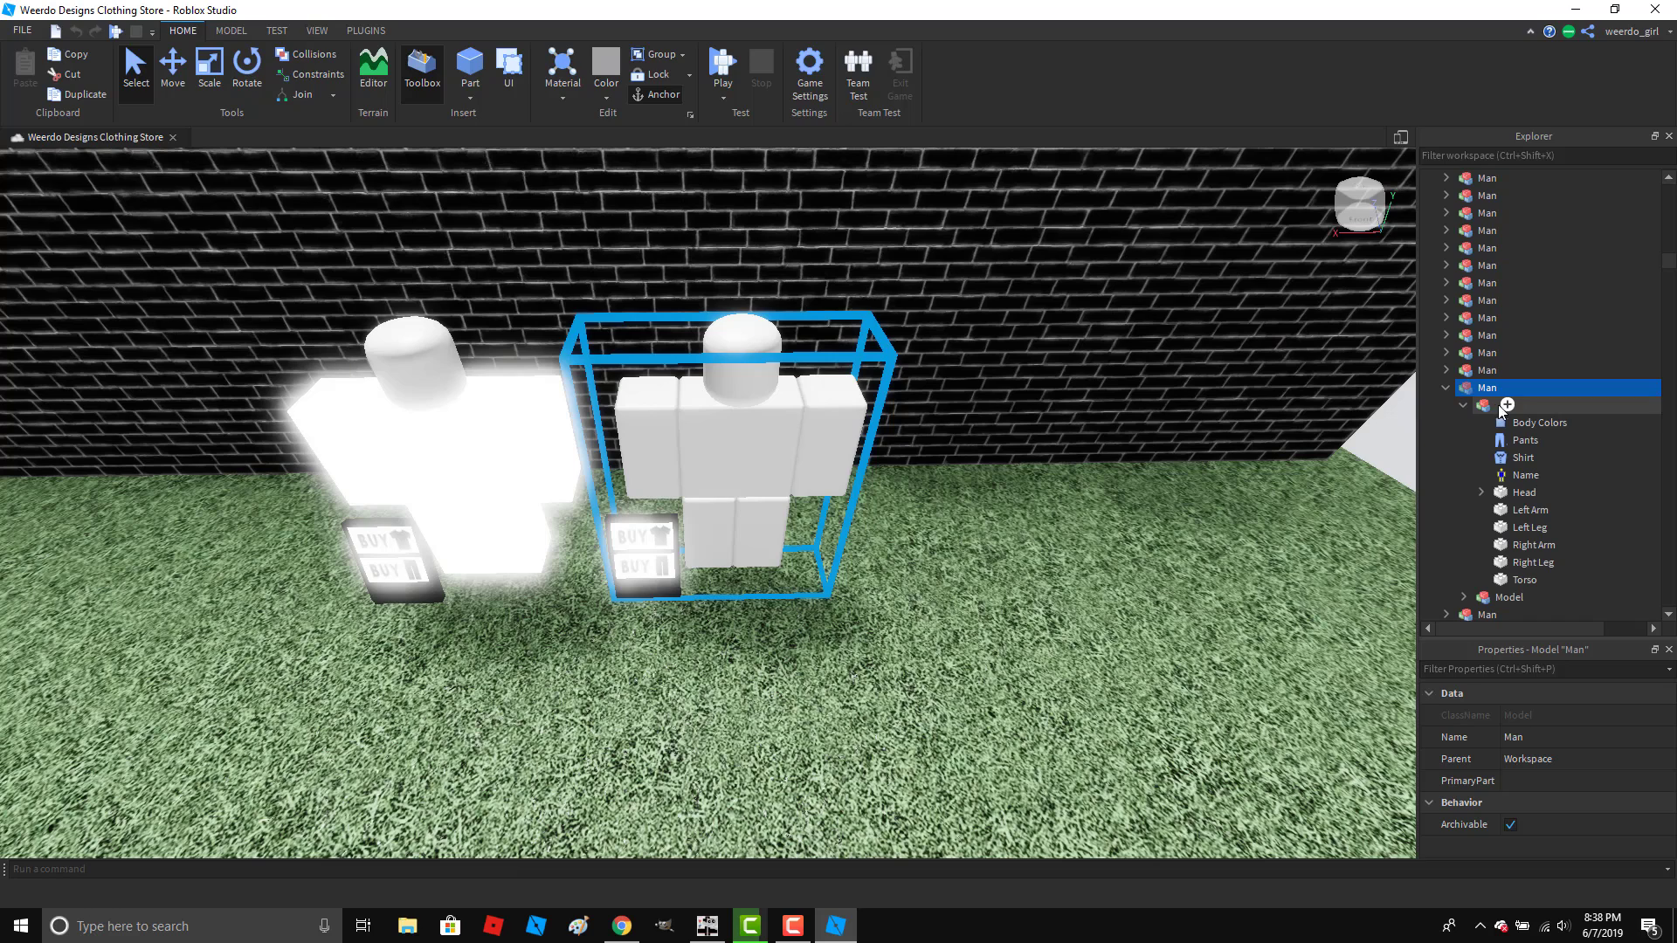
left_click(1523, 460)
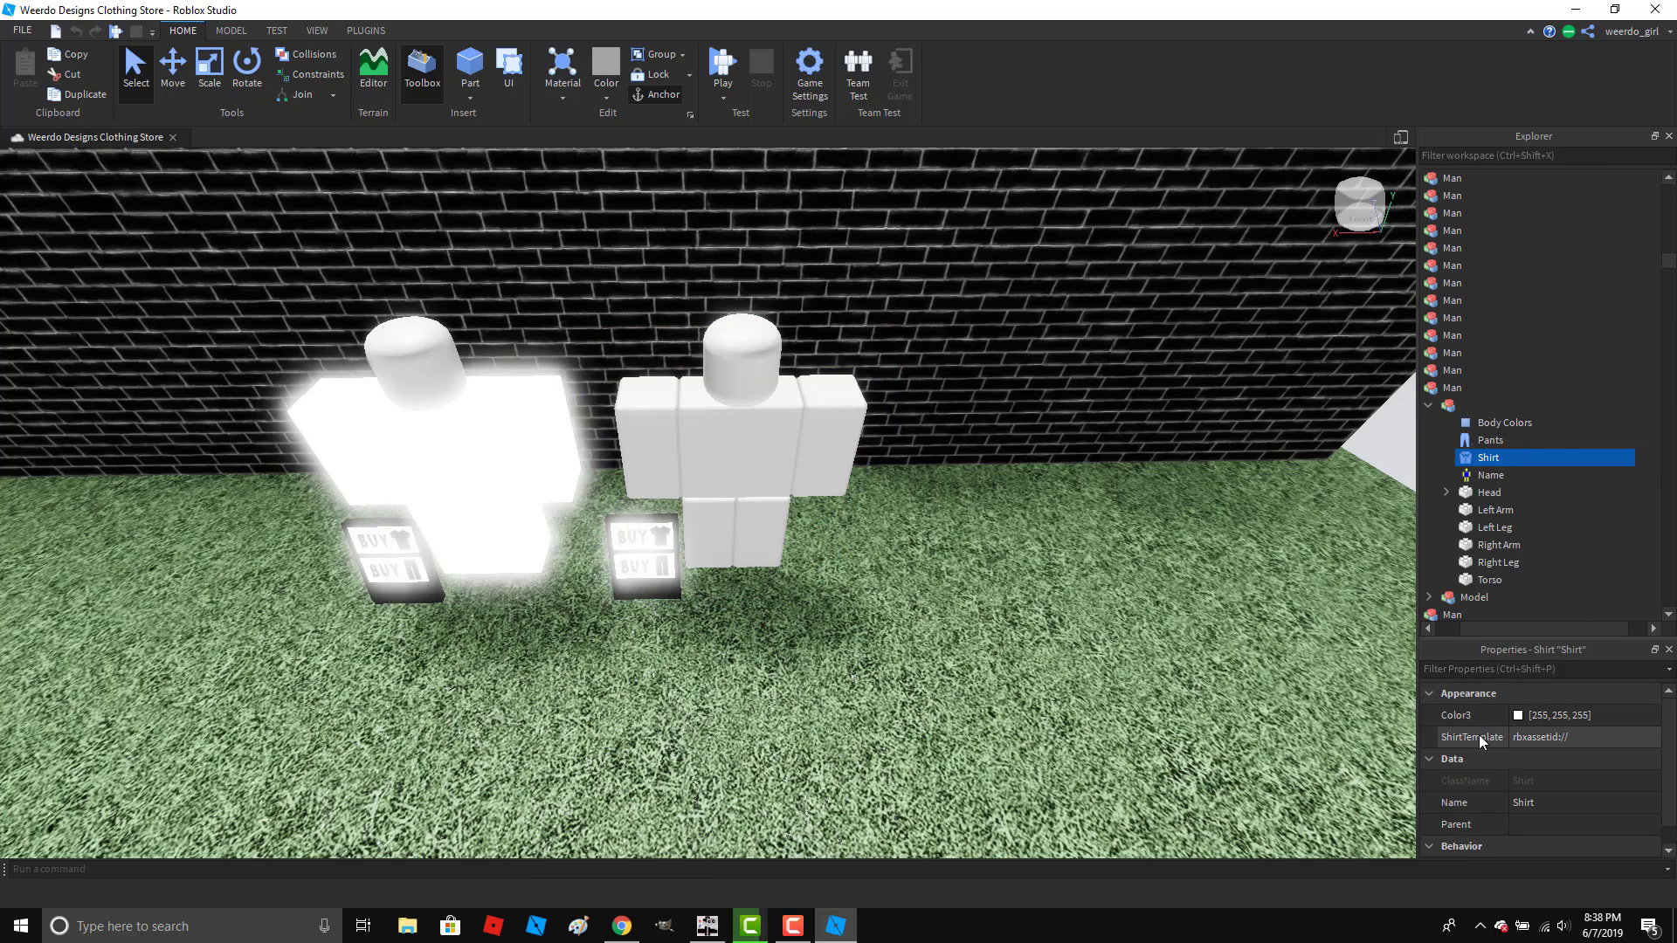
left_click(1547, 737)
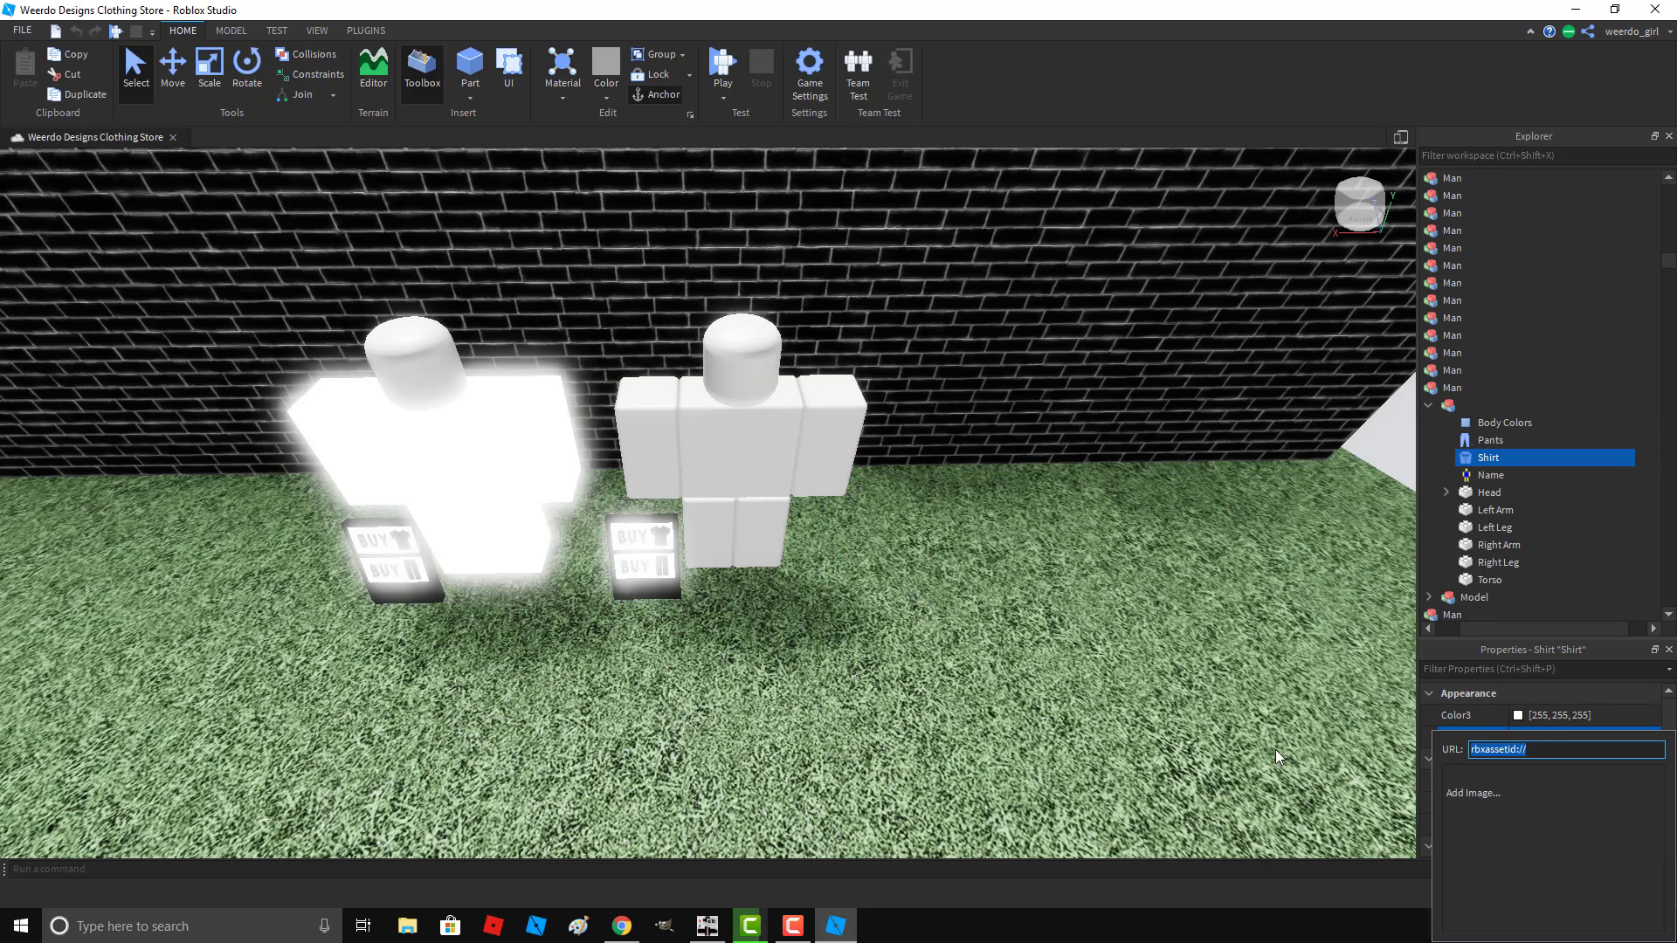
key("ctrl+v")
key("Return")
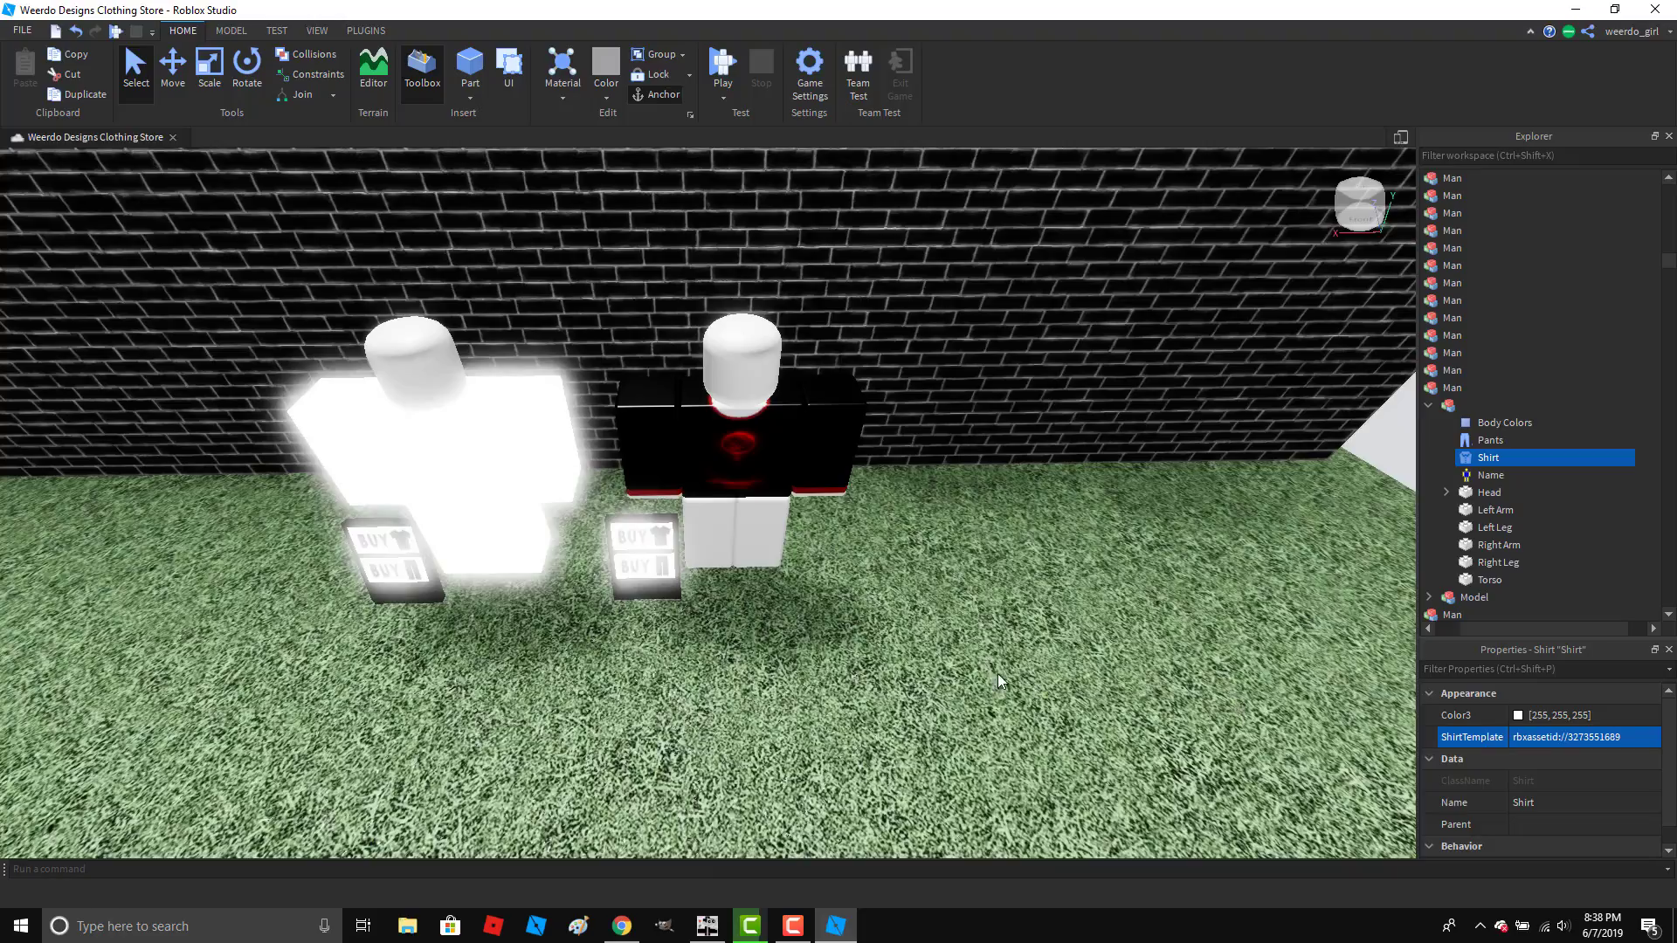
Examine the black shirt on the mannequin from the front, the side and the back.
right_click(998, 675)
key("w")
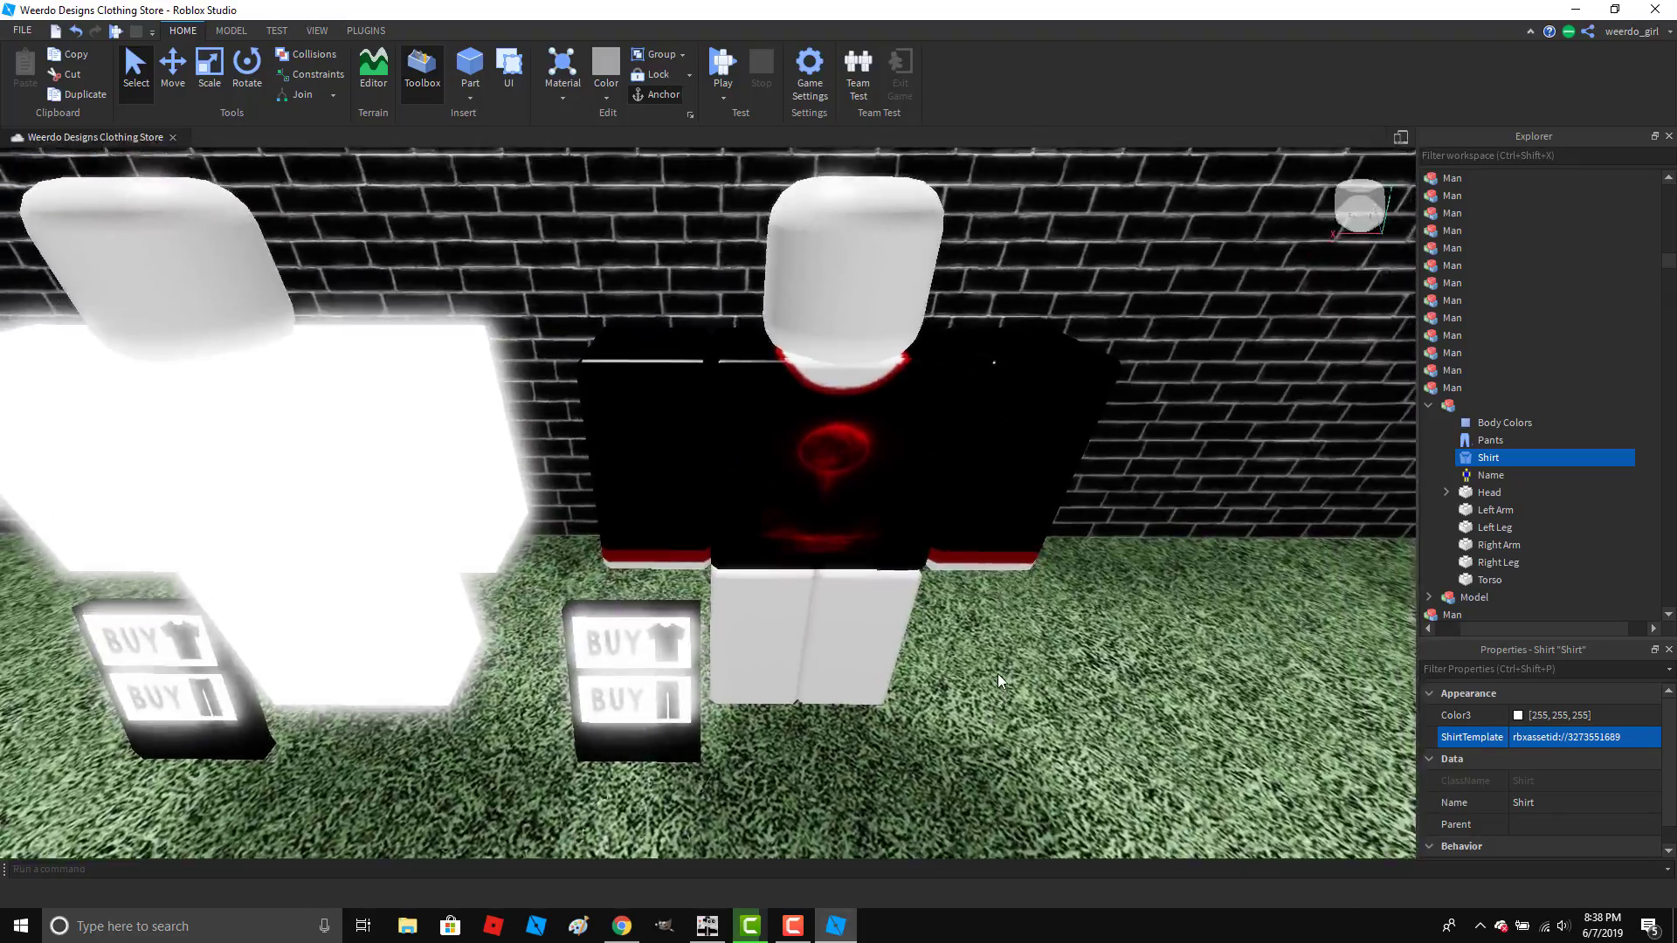
key("d")
key("d")
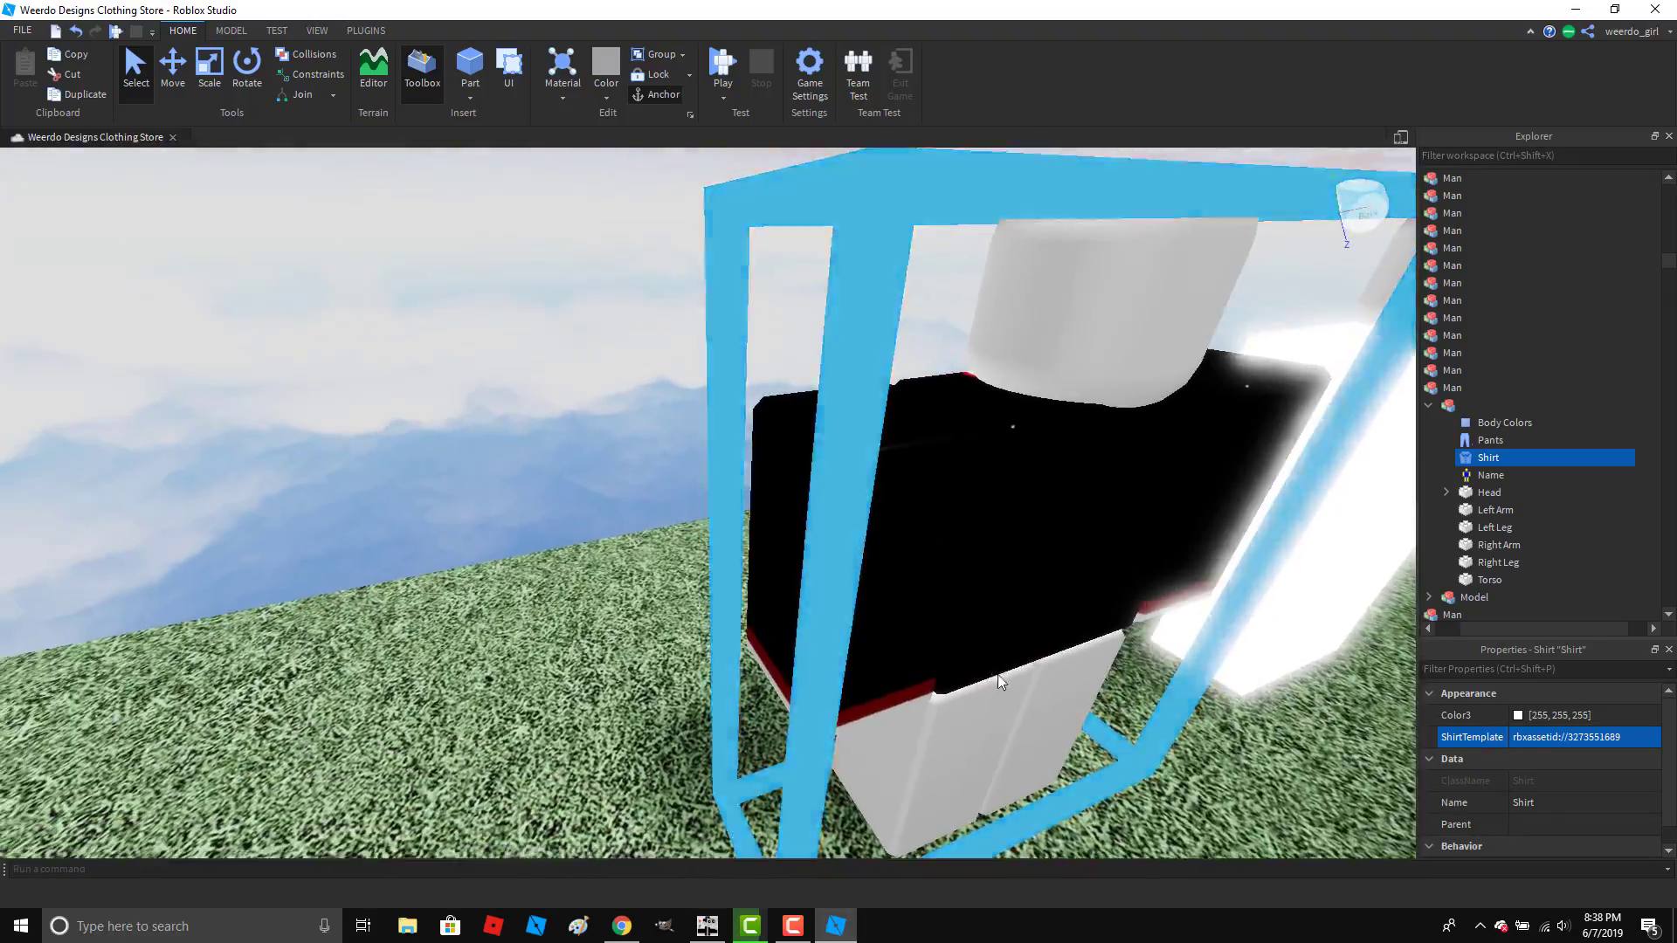
right_click(997, 675)
key("a")
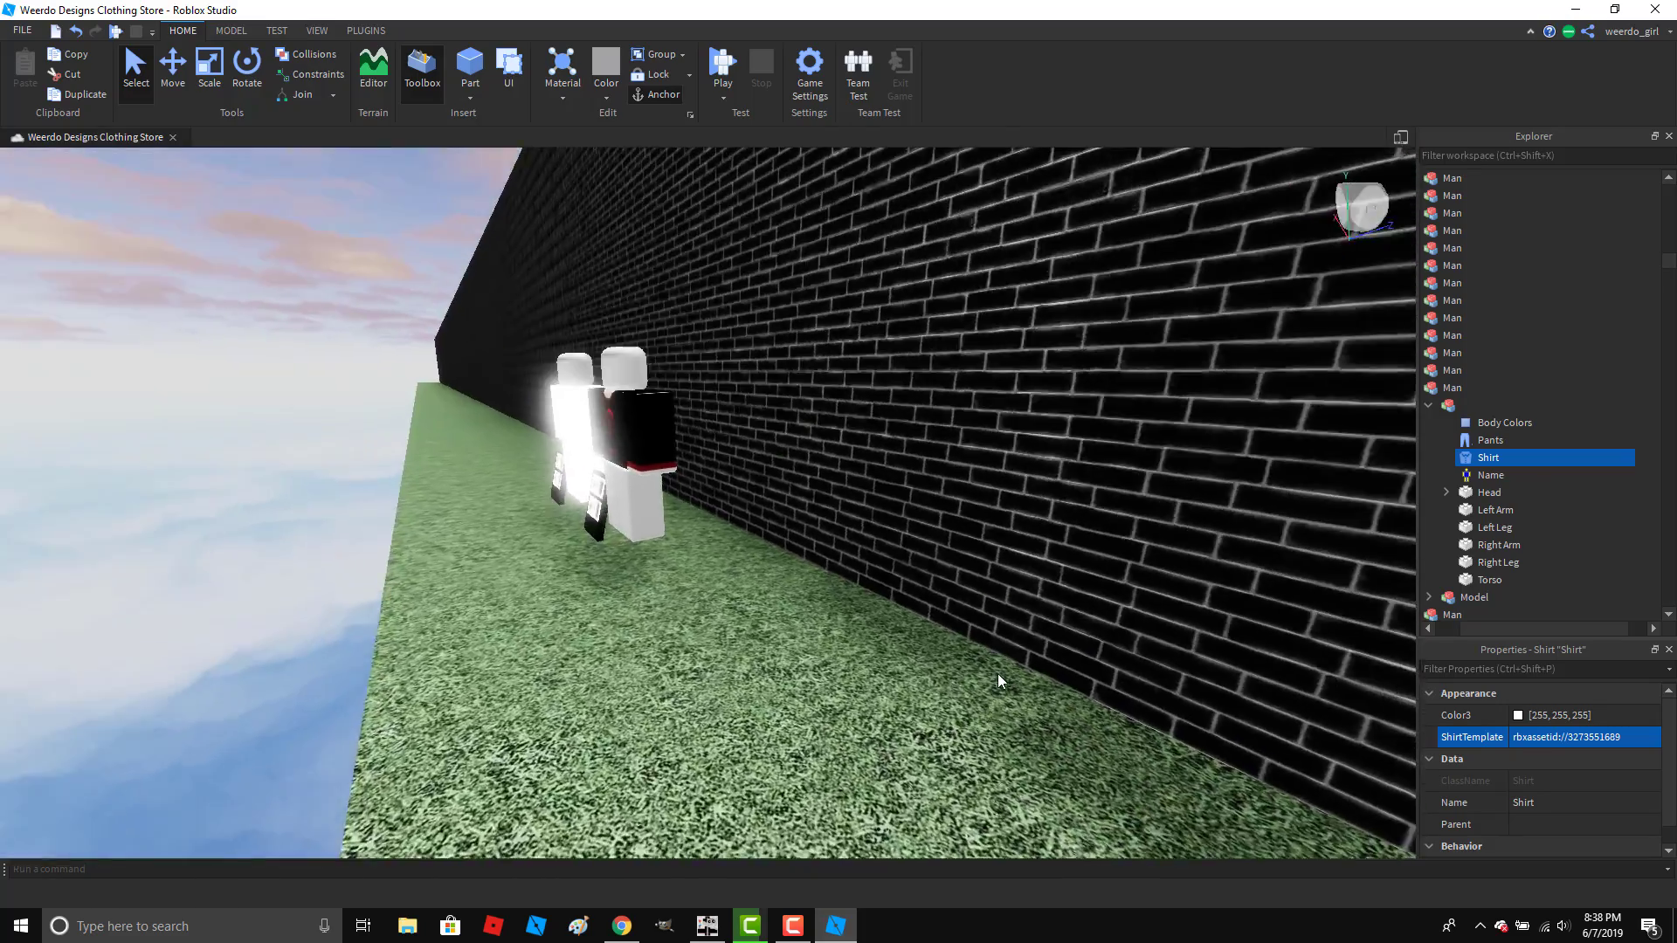
key("w")
key("a")
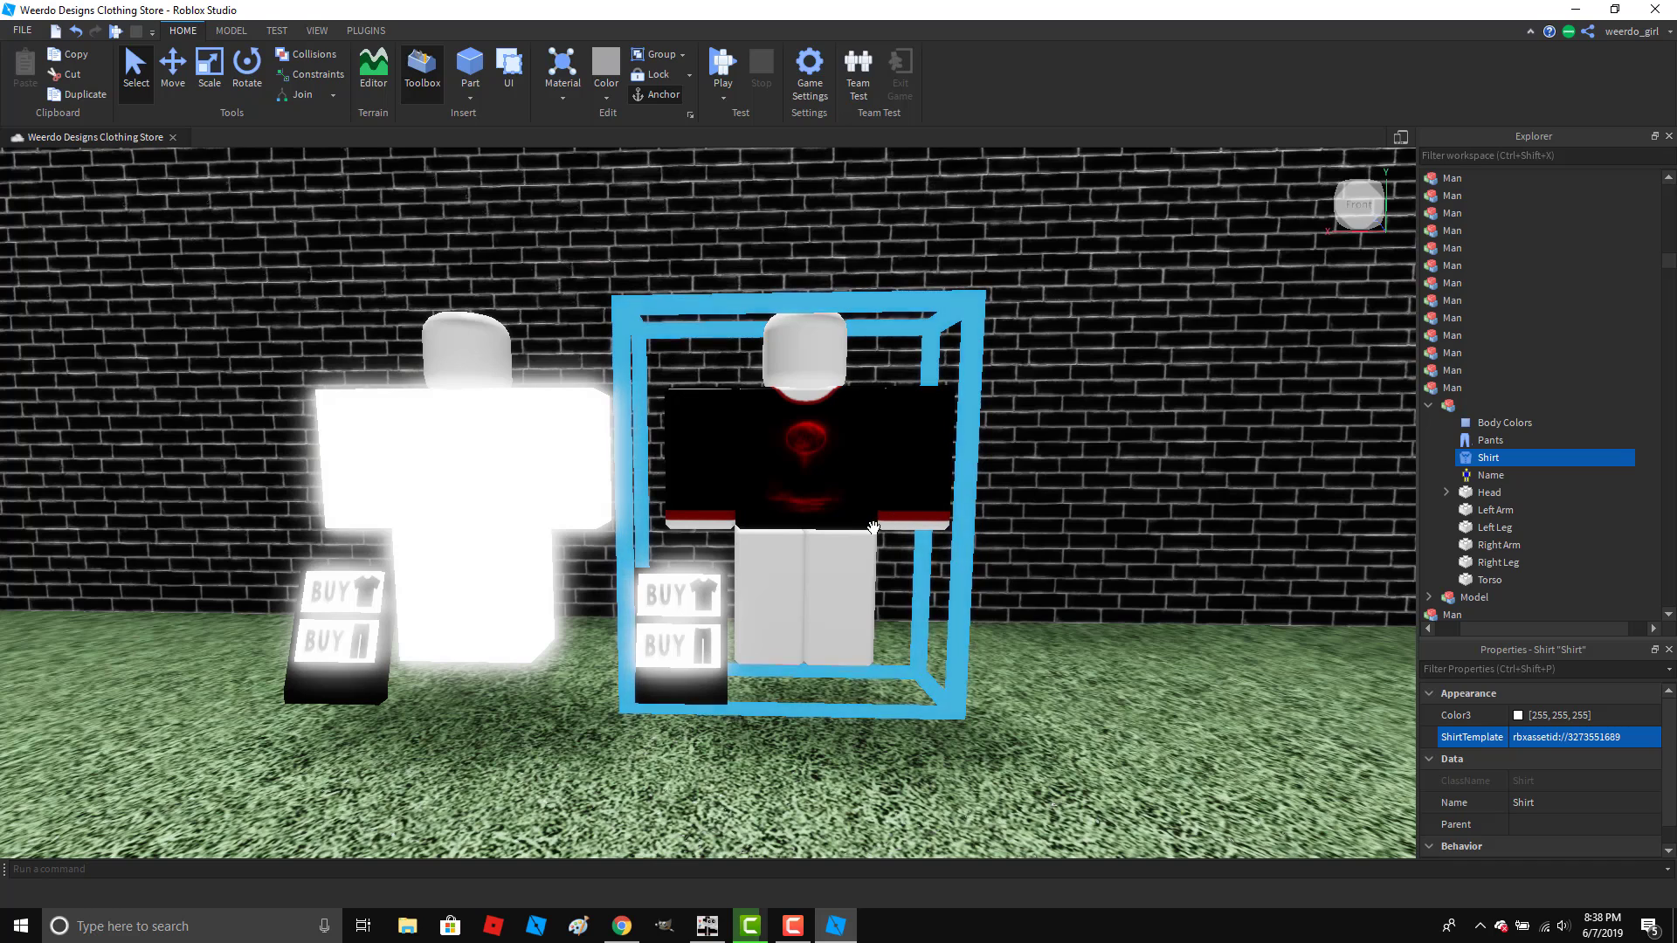
left_click(1432, 406)
left_click(1428, 419)
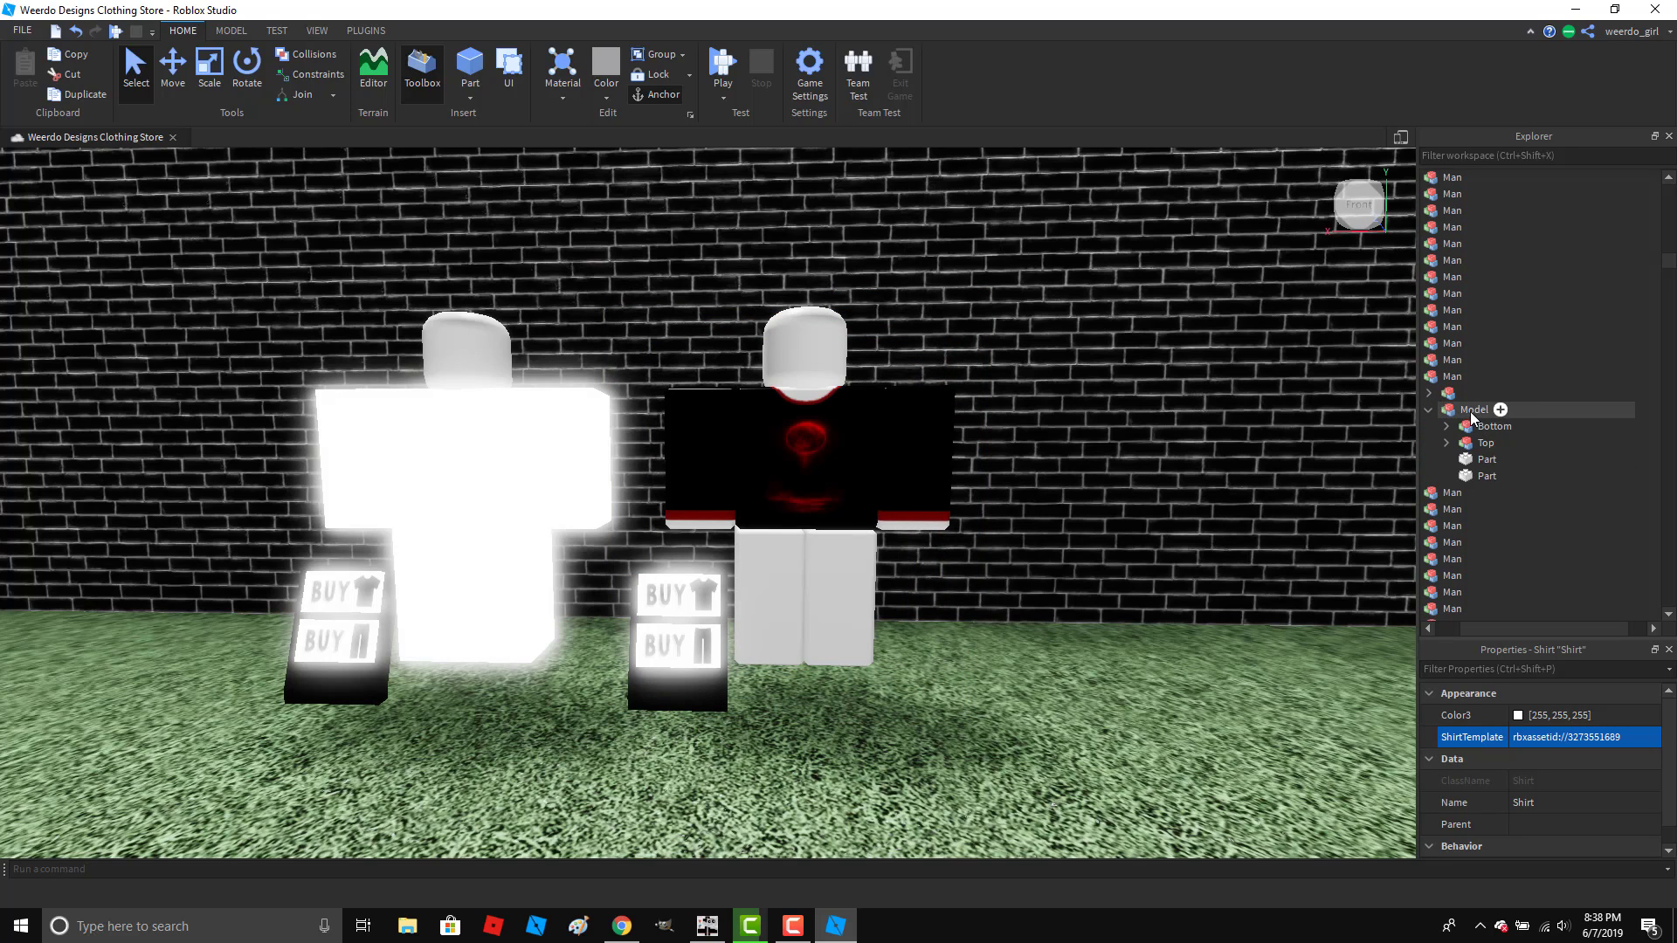
left_click(1446, 443)
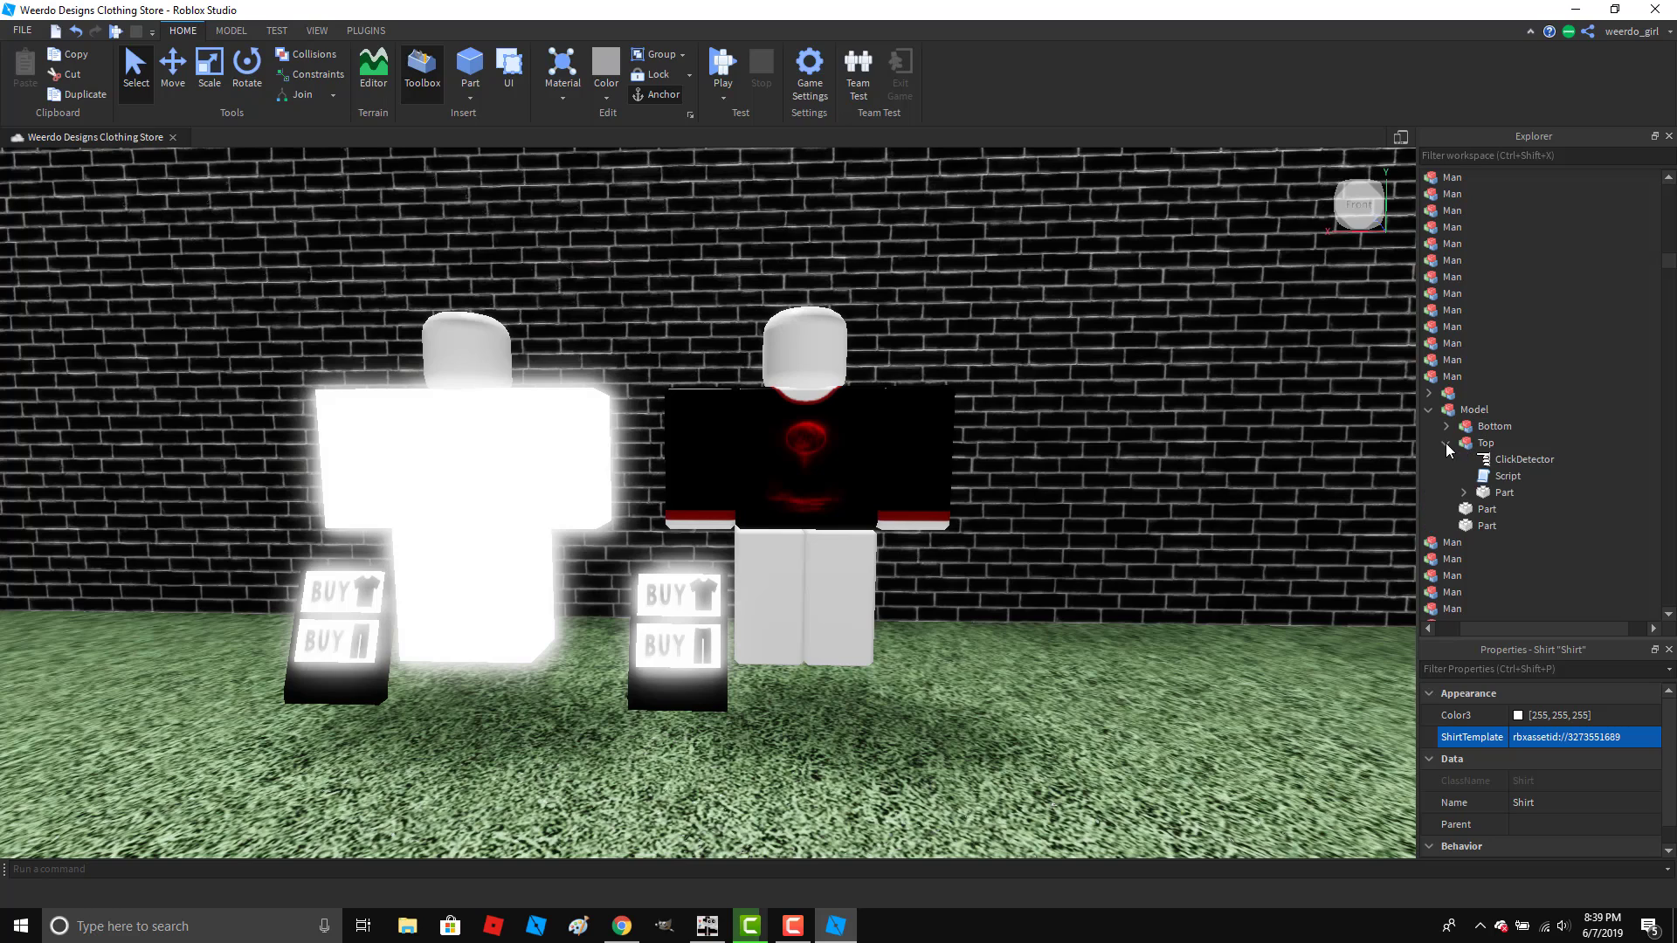
double_click(1508, 479)
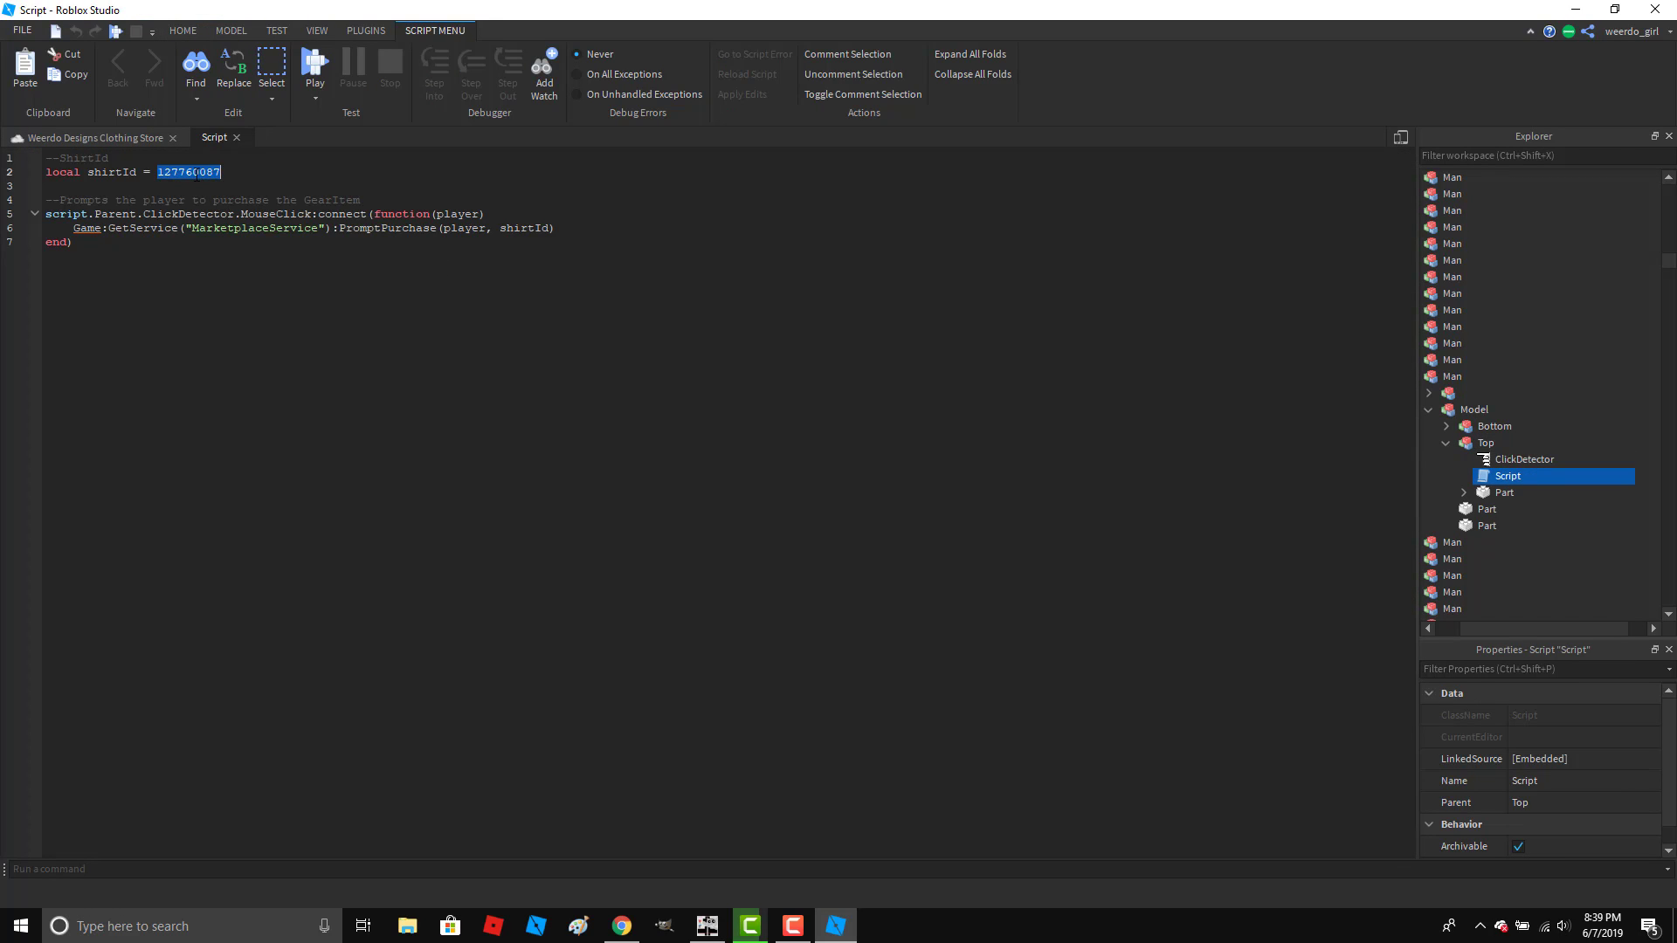
key("ctrl+v")
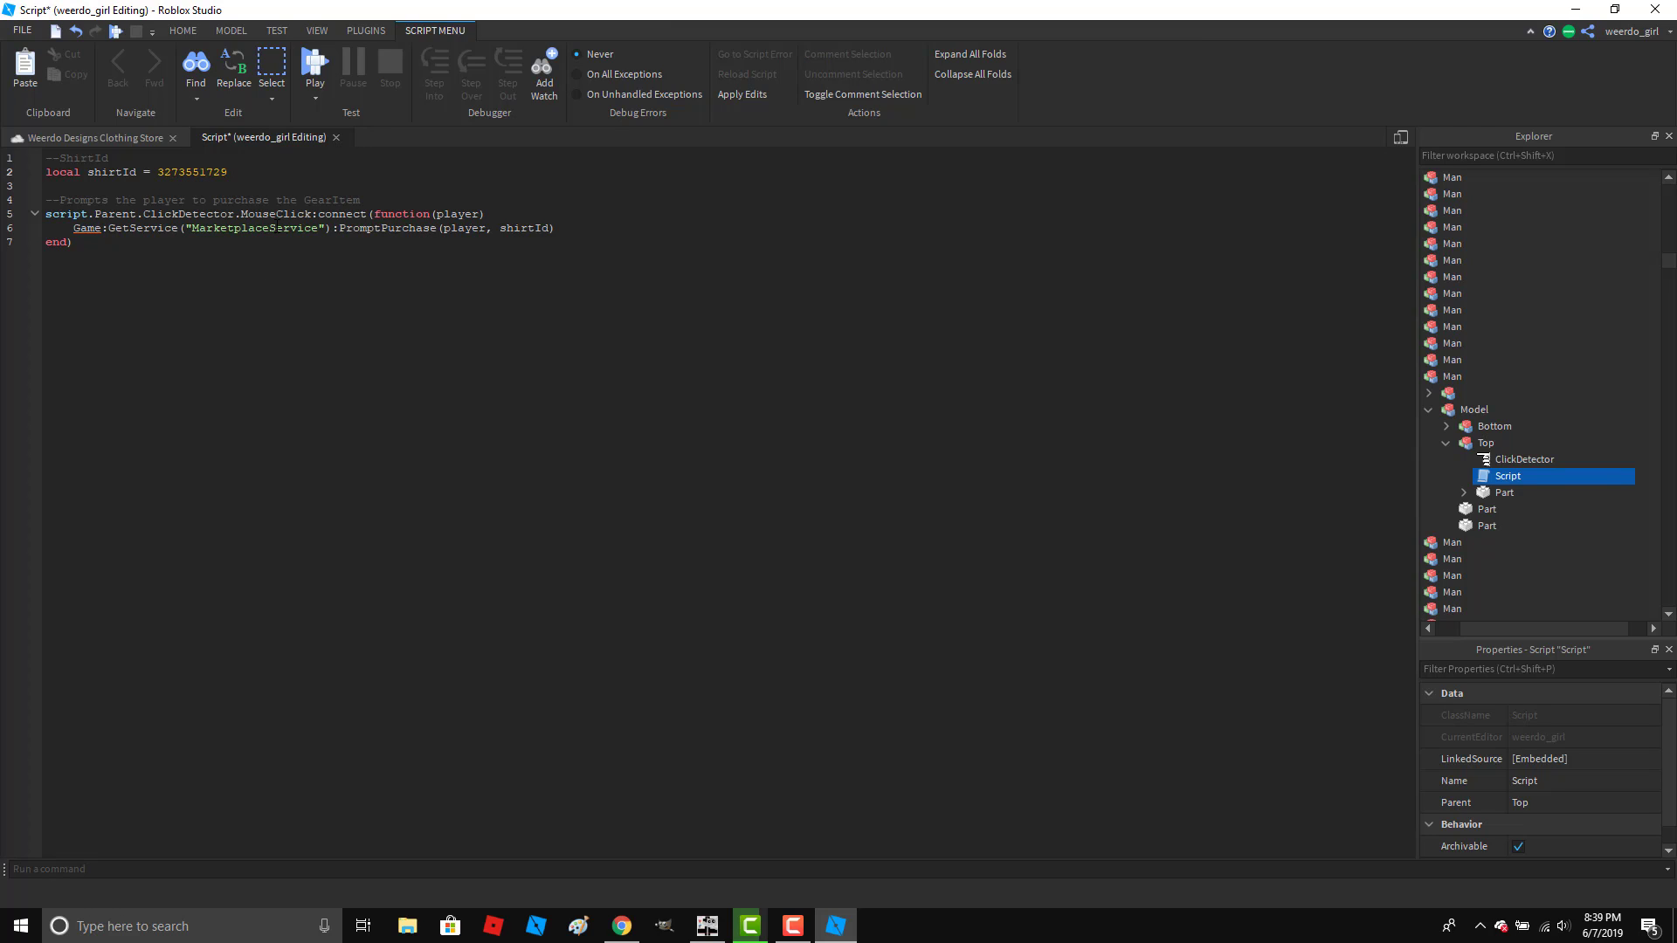
left_click(335, 137)
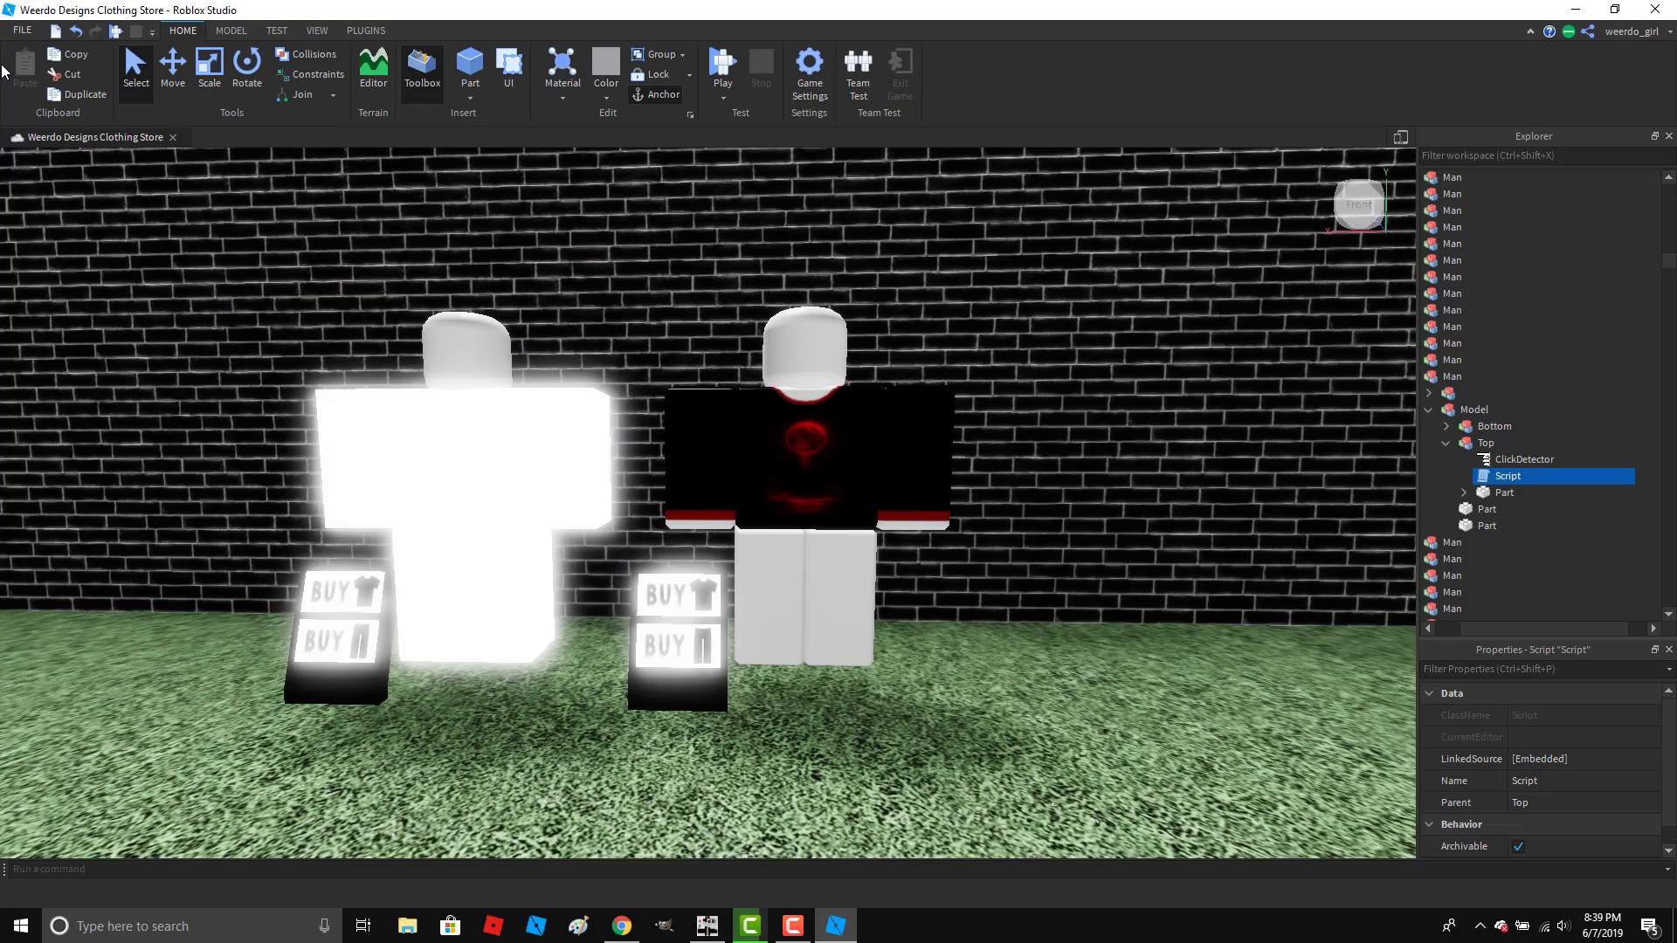
left_click(23, 32)
left_click(22, 31)
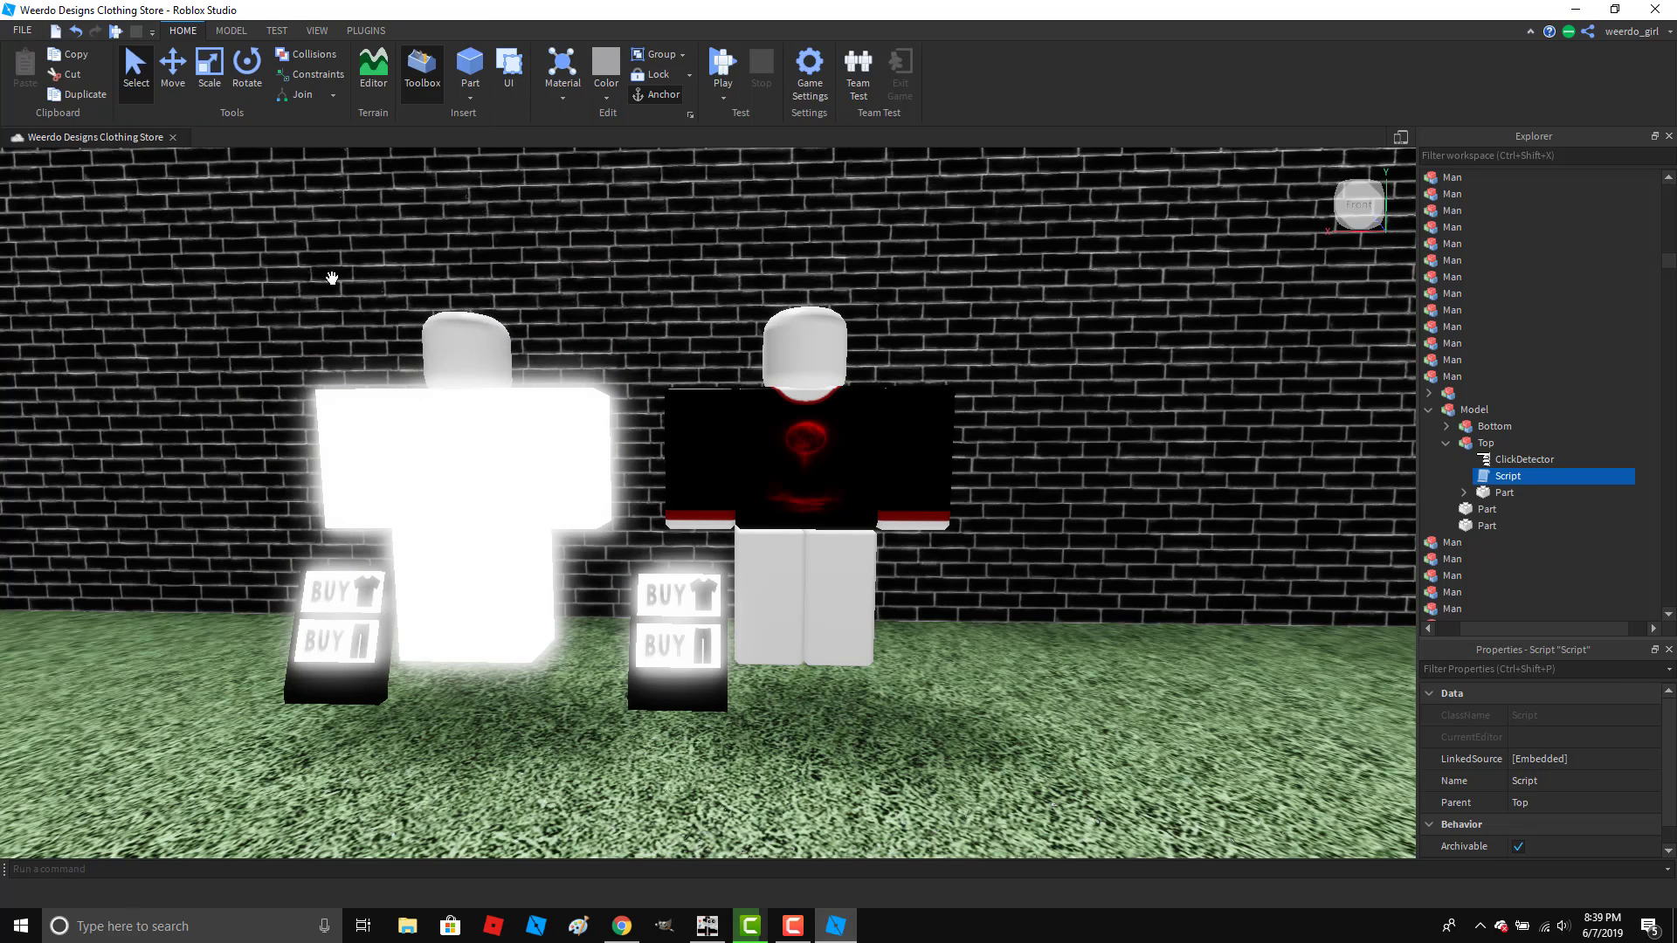
Duplicate the mannequin wearing the black shirt and place the copy on the grass in front of the stores.
left_click(798, 469)
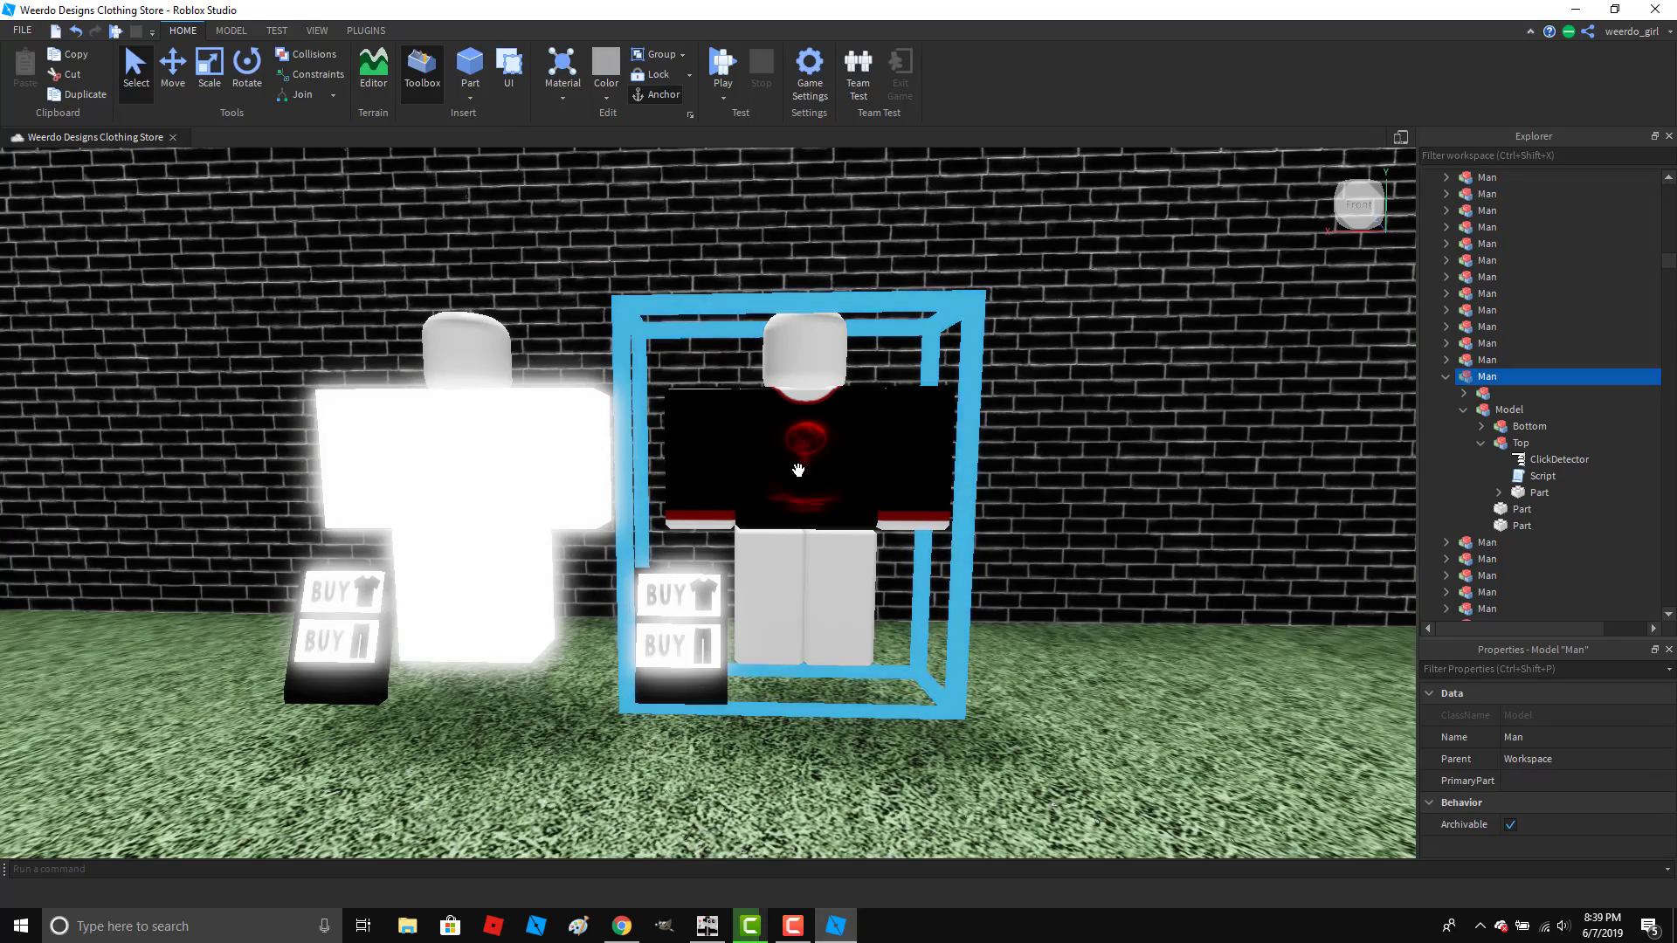
key("ctrl+d")
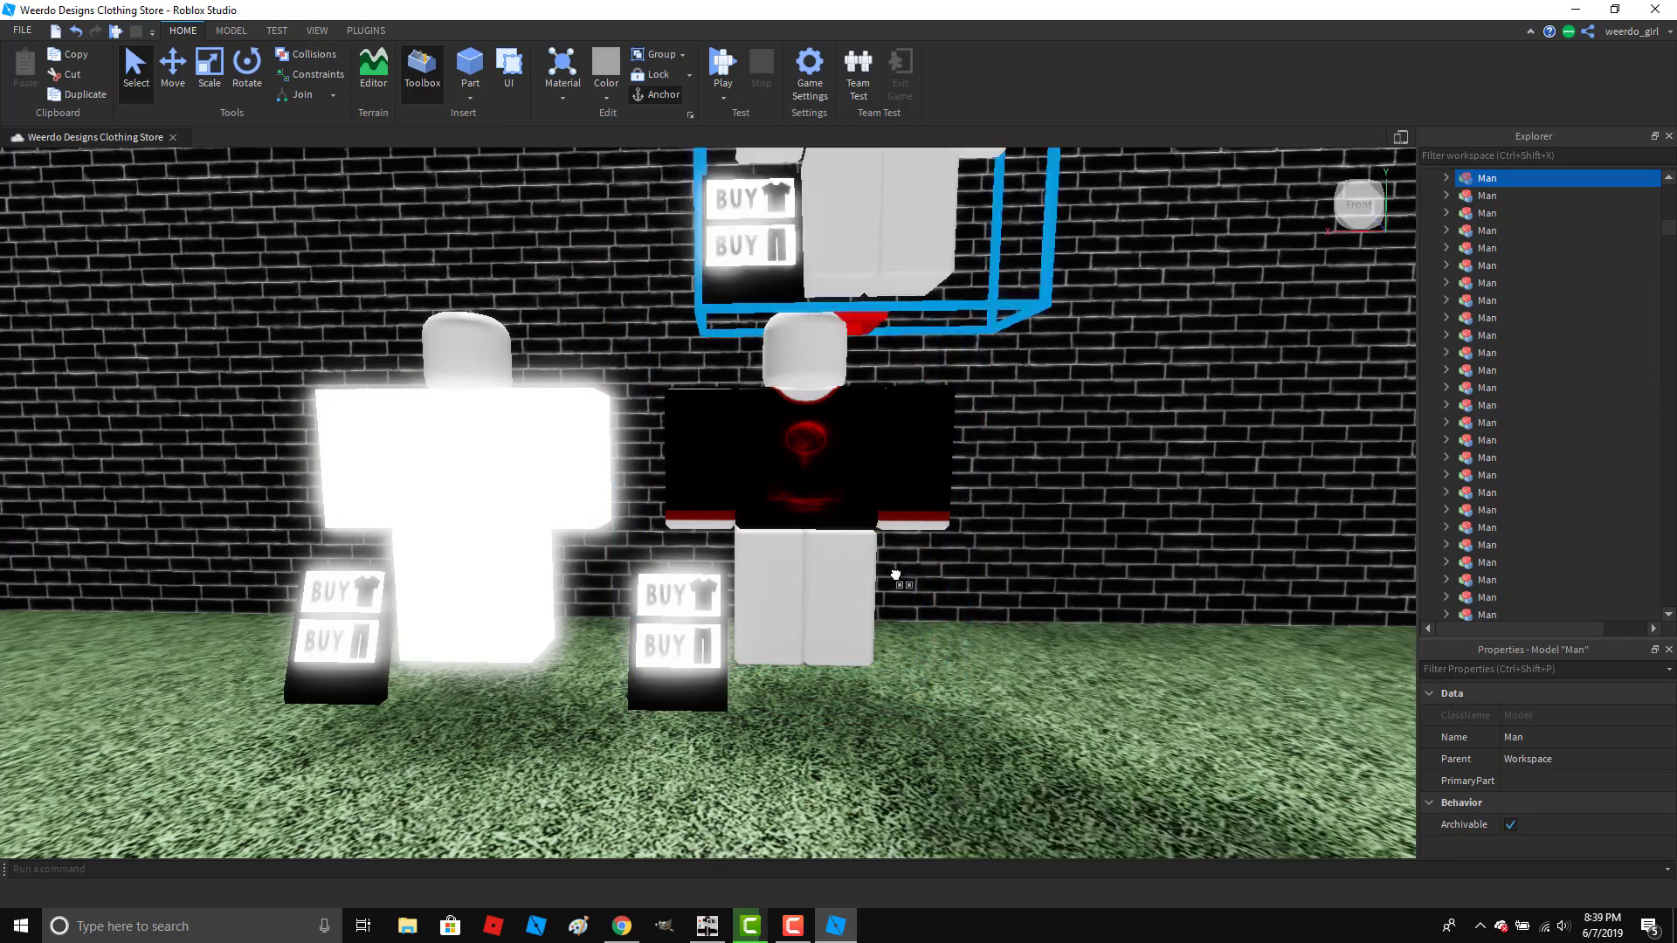
left_click_drag(895, 576, 1016, 703)
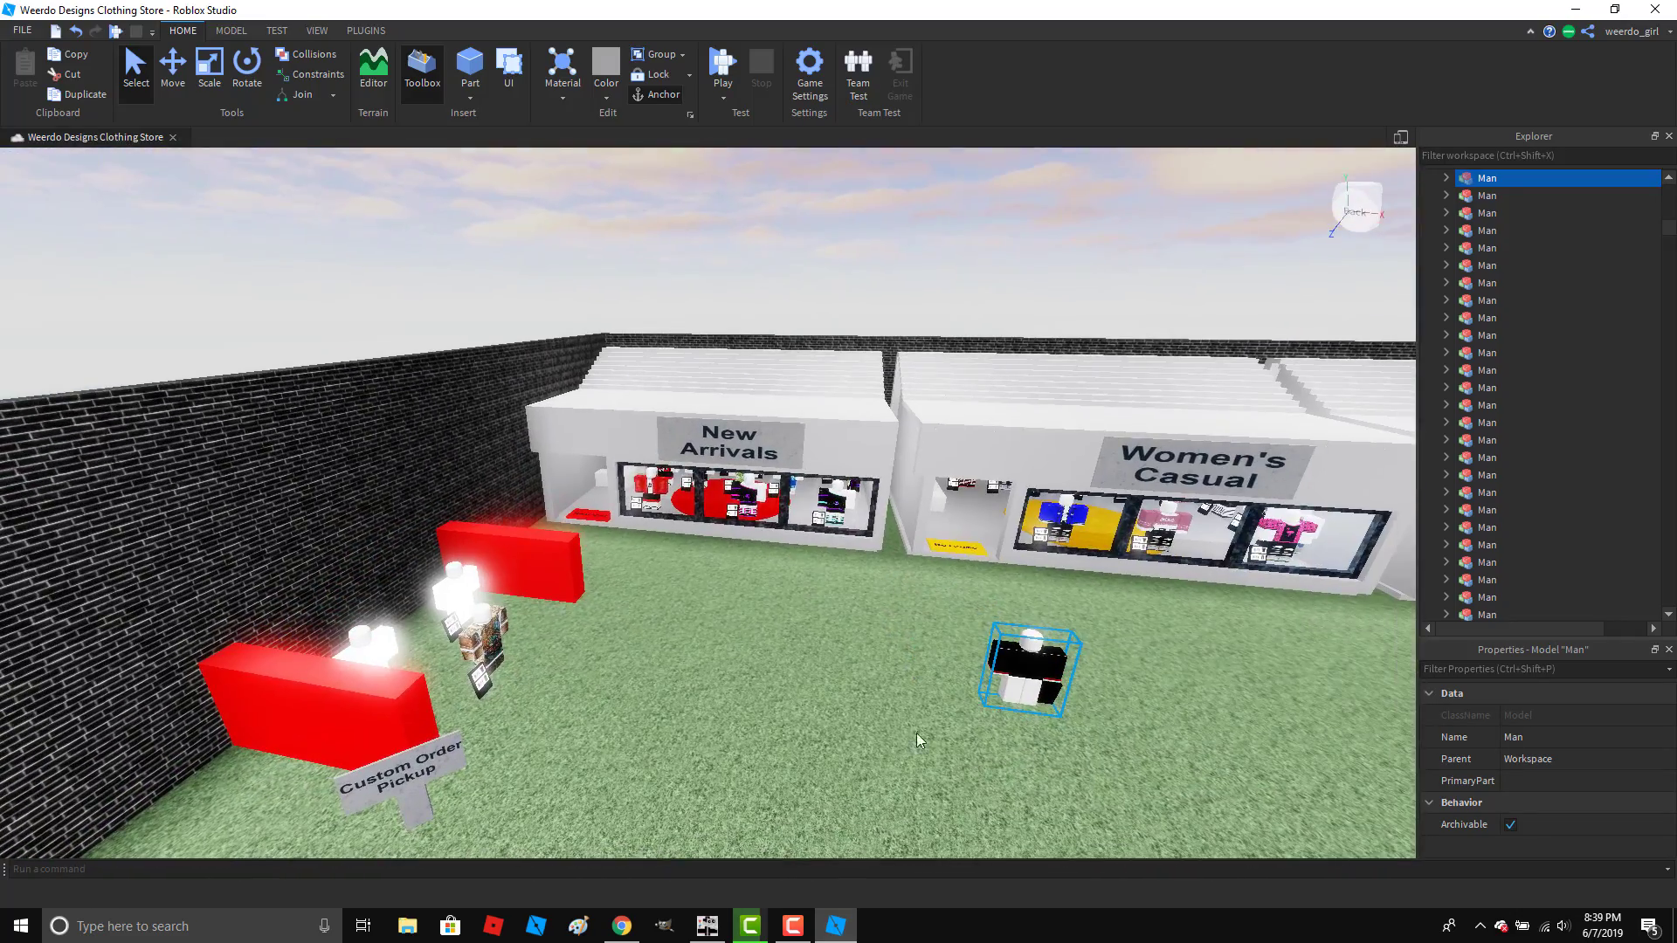
Rotate the mannequin copy to face away from the storefronts and move it toward the New Arrivals store.
left_click(247, 70)
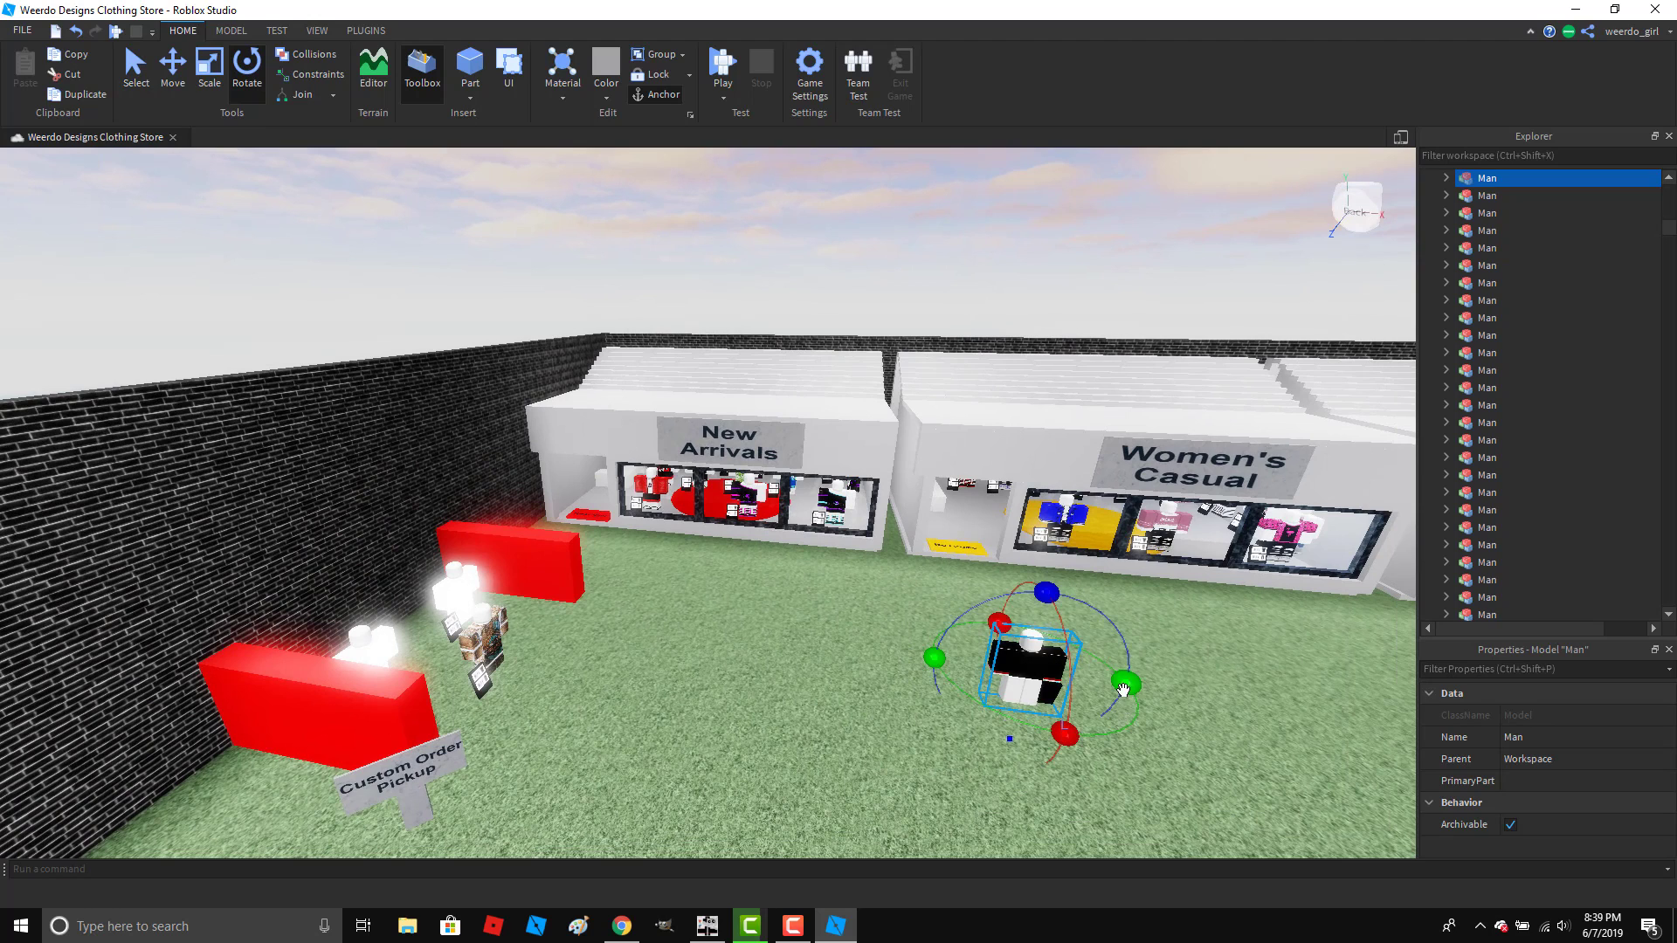
left_click_drag(1123, 689, 1077, 741)
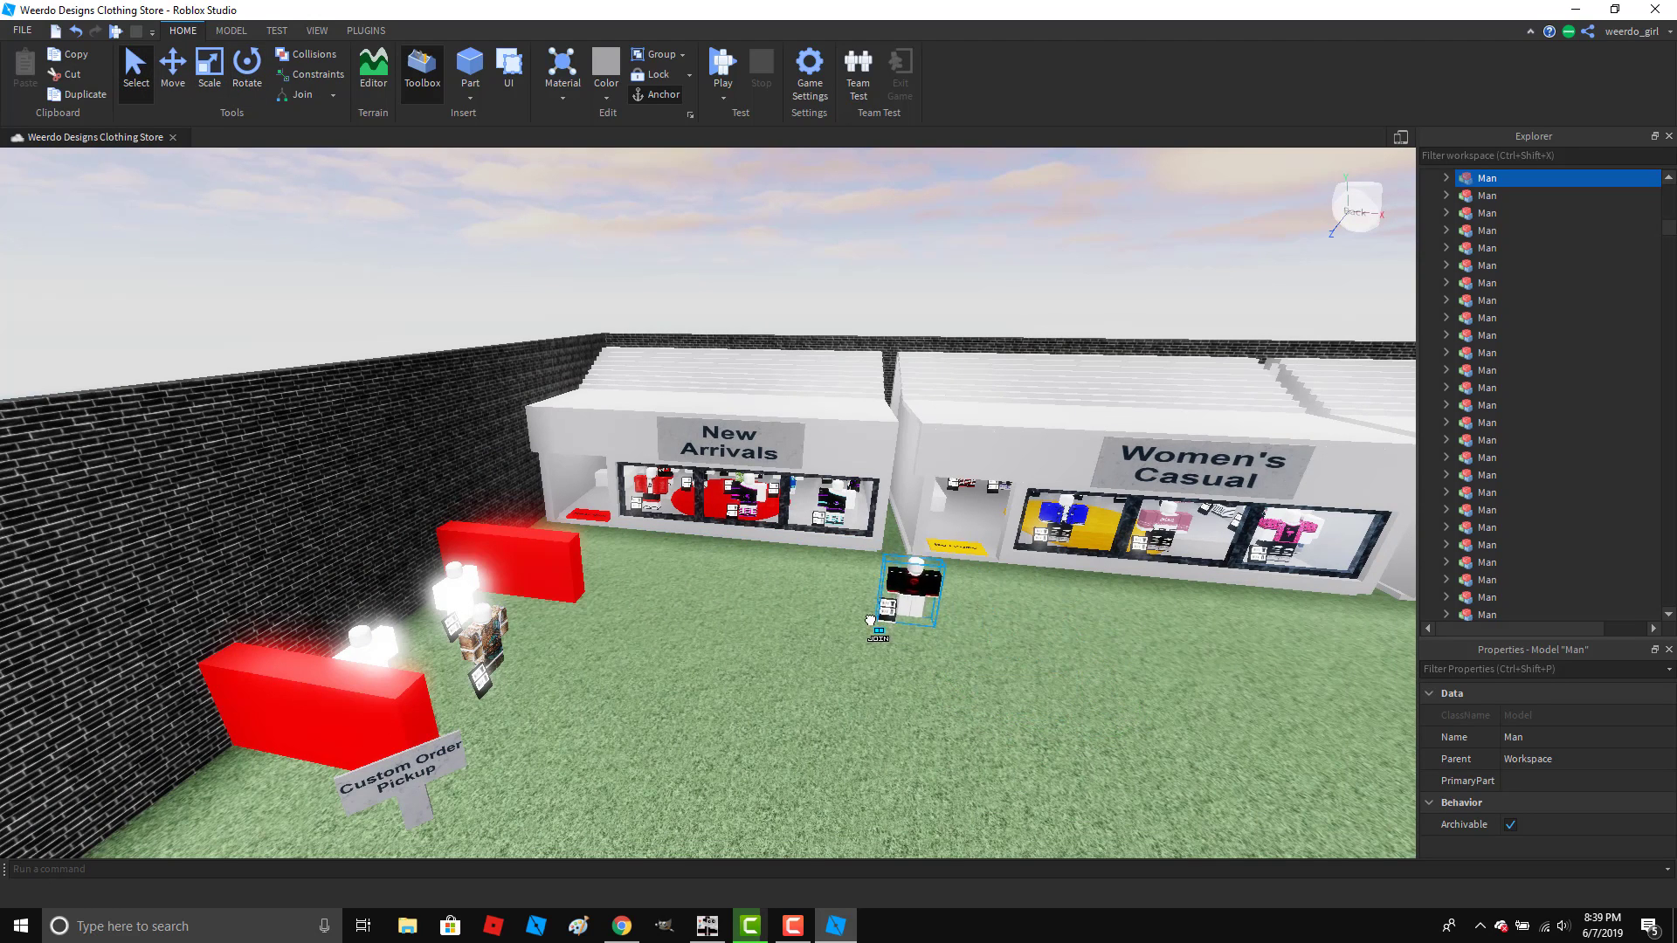
key("w")
Move the mannequin copy inside the New Arrivals store, onto the floor behind the Welcome mat.
left_click_drag(723, 574, 614, 469)
scroll(614, 469, "up", 5)
scroll(733, 401, "down", 4)
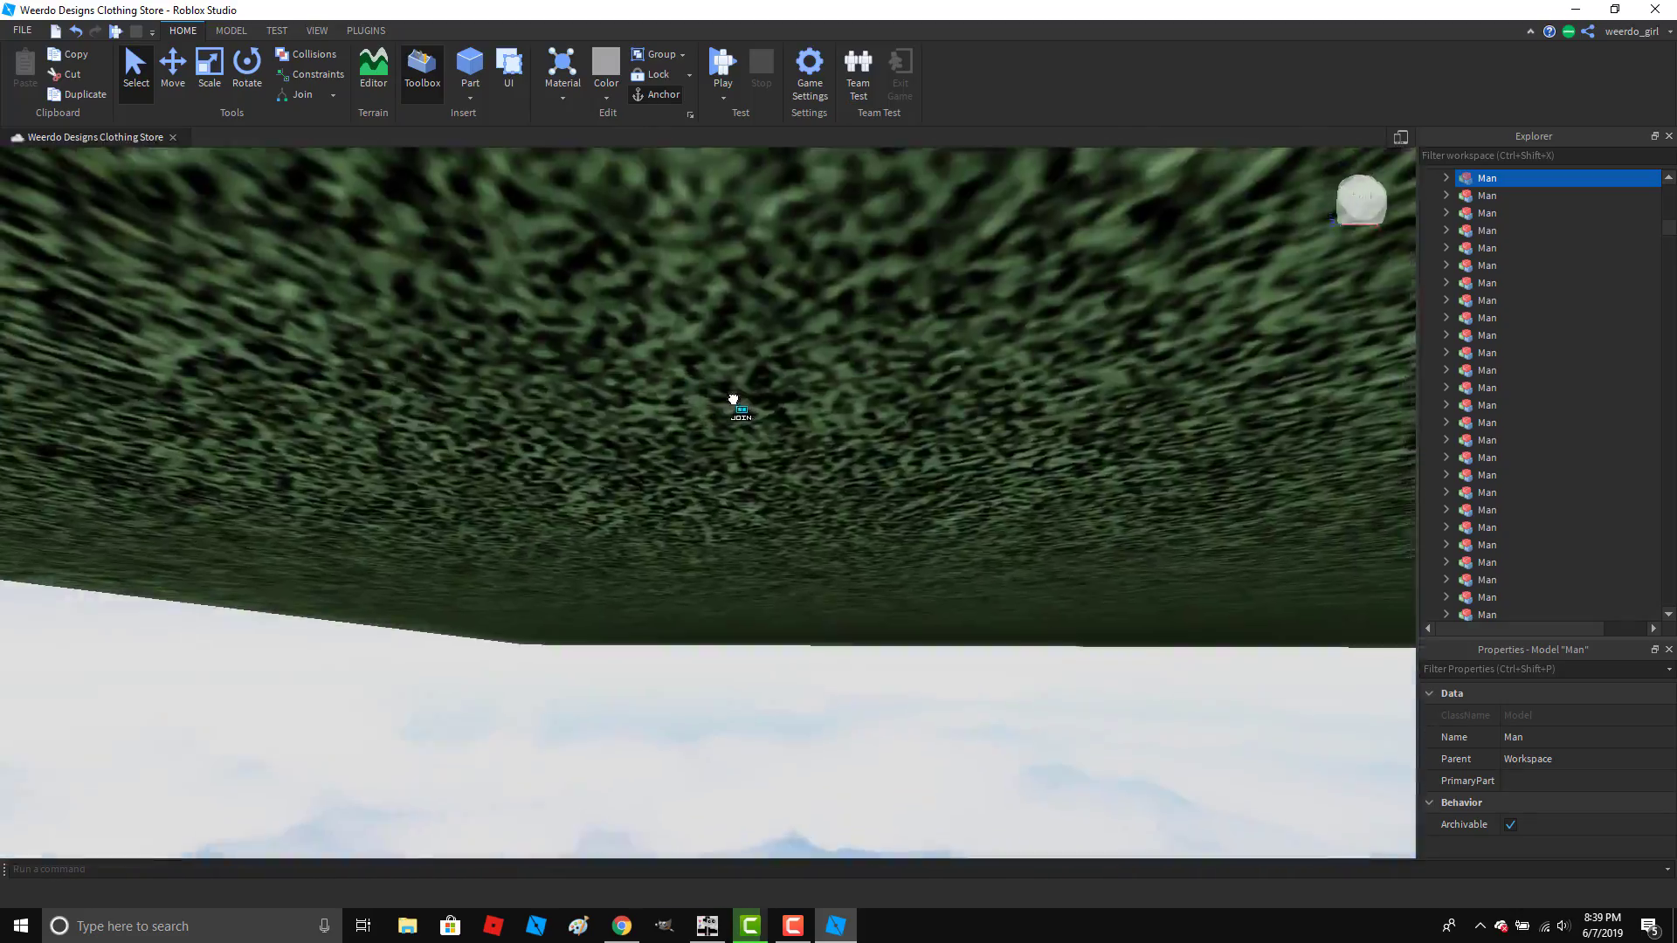
scroll(734, 400, "down", 5)
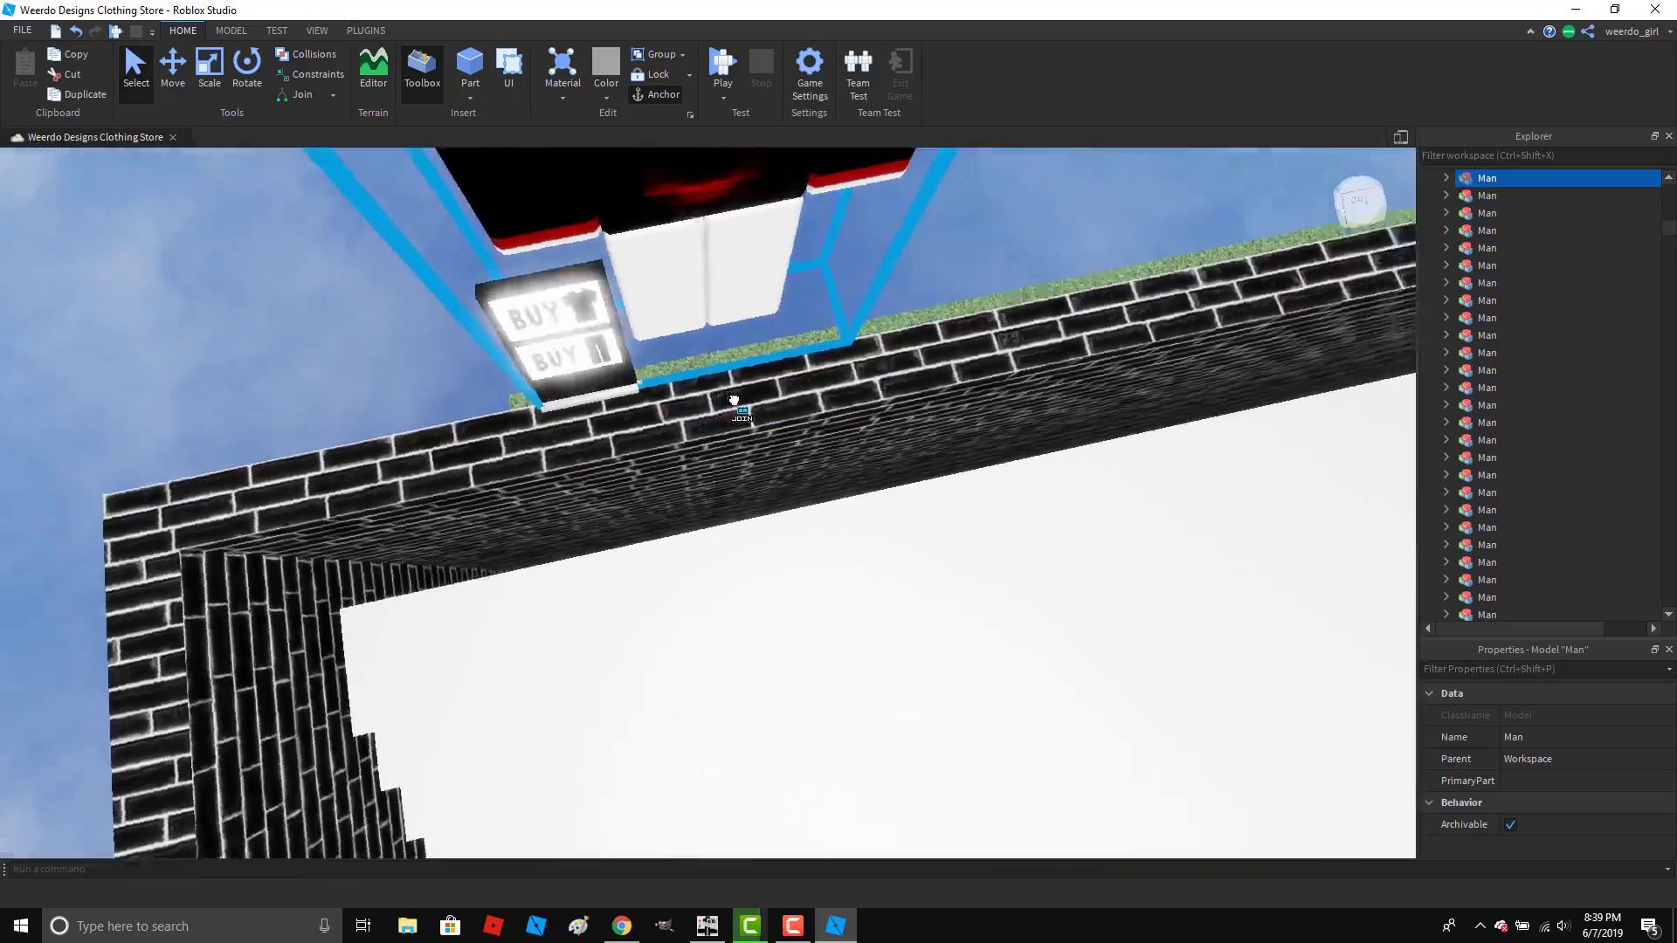
scroll(734, 399, "up", 4)
scroll(733, 399, "down", 3)
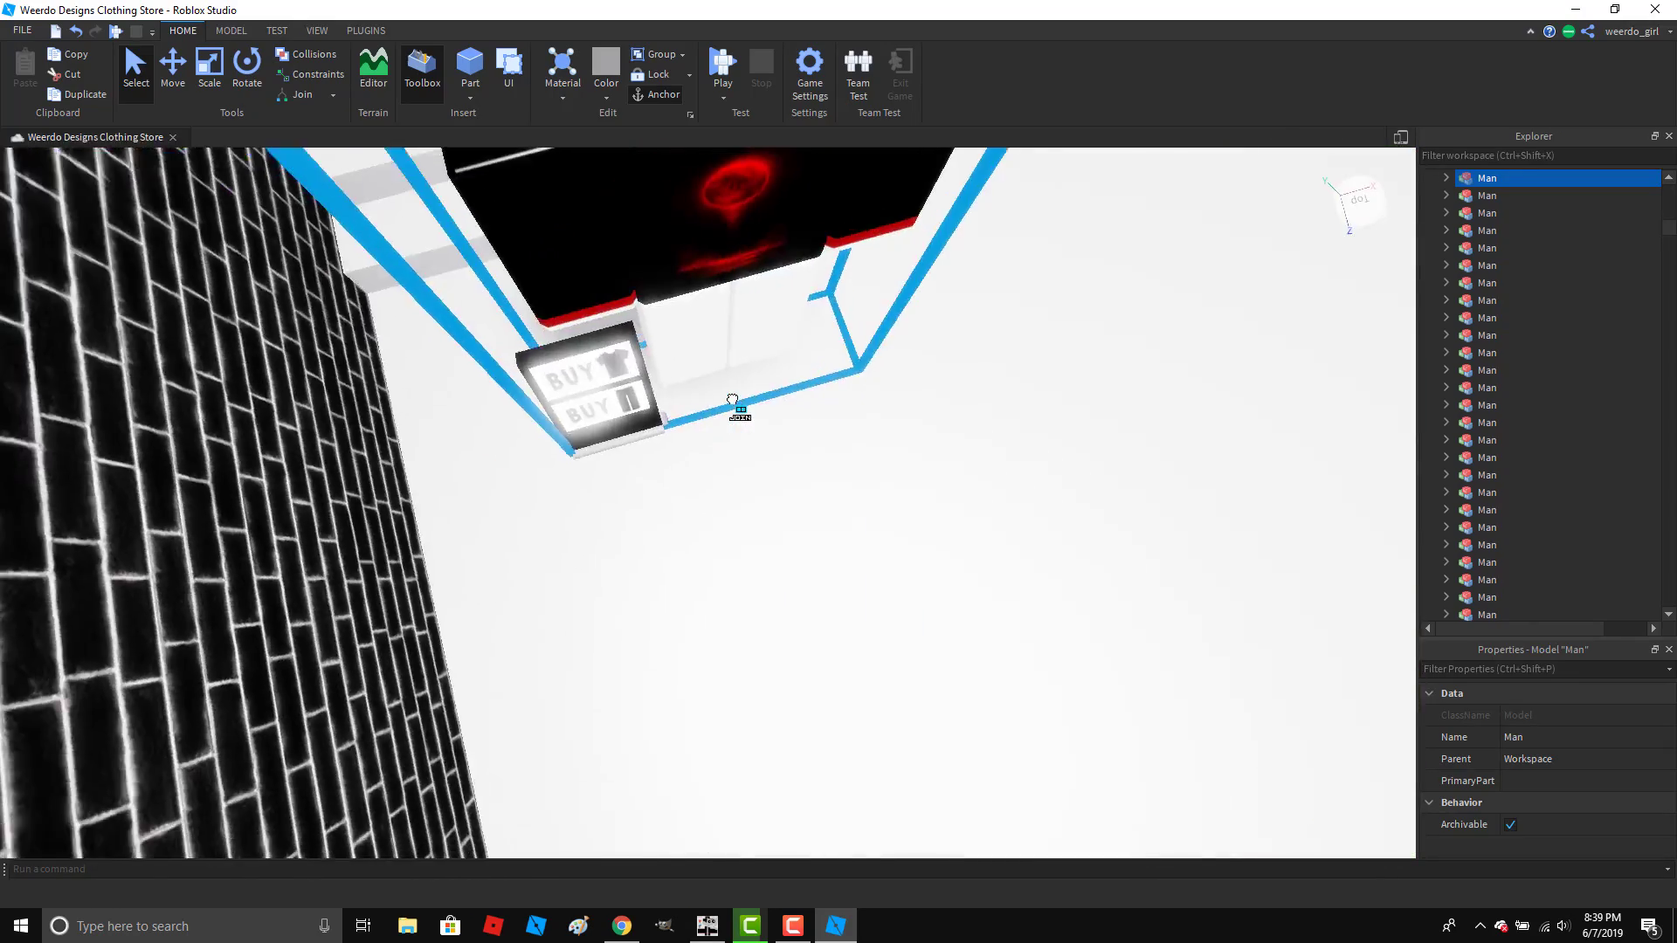
scroll(733, 399, "up", 3)
scroll(733, 399, "down", 4)
scroll(734, 399, "up", 2)
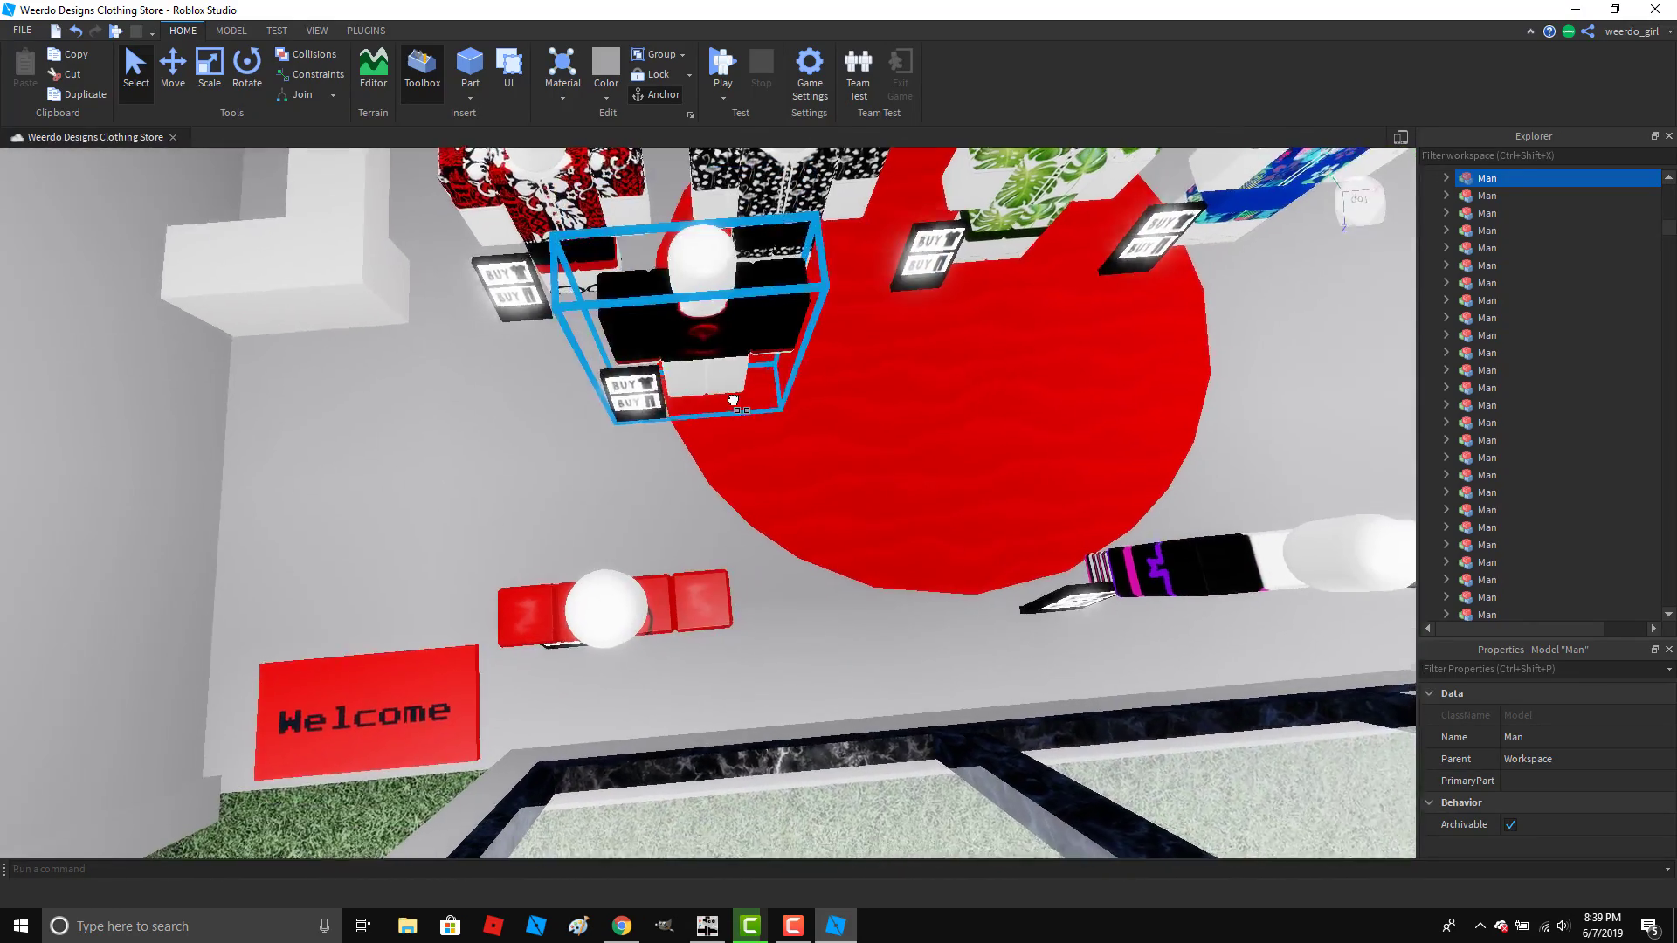
left_click_drag(733, 399, 675, 428)
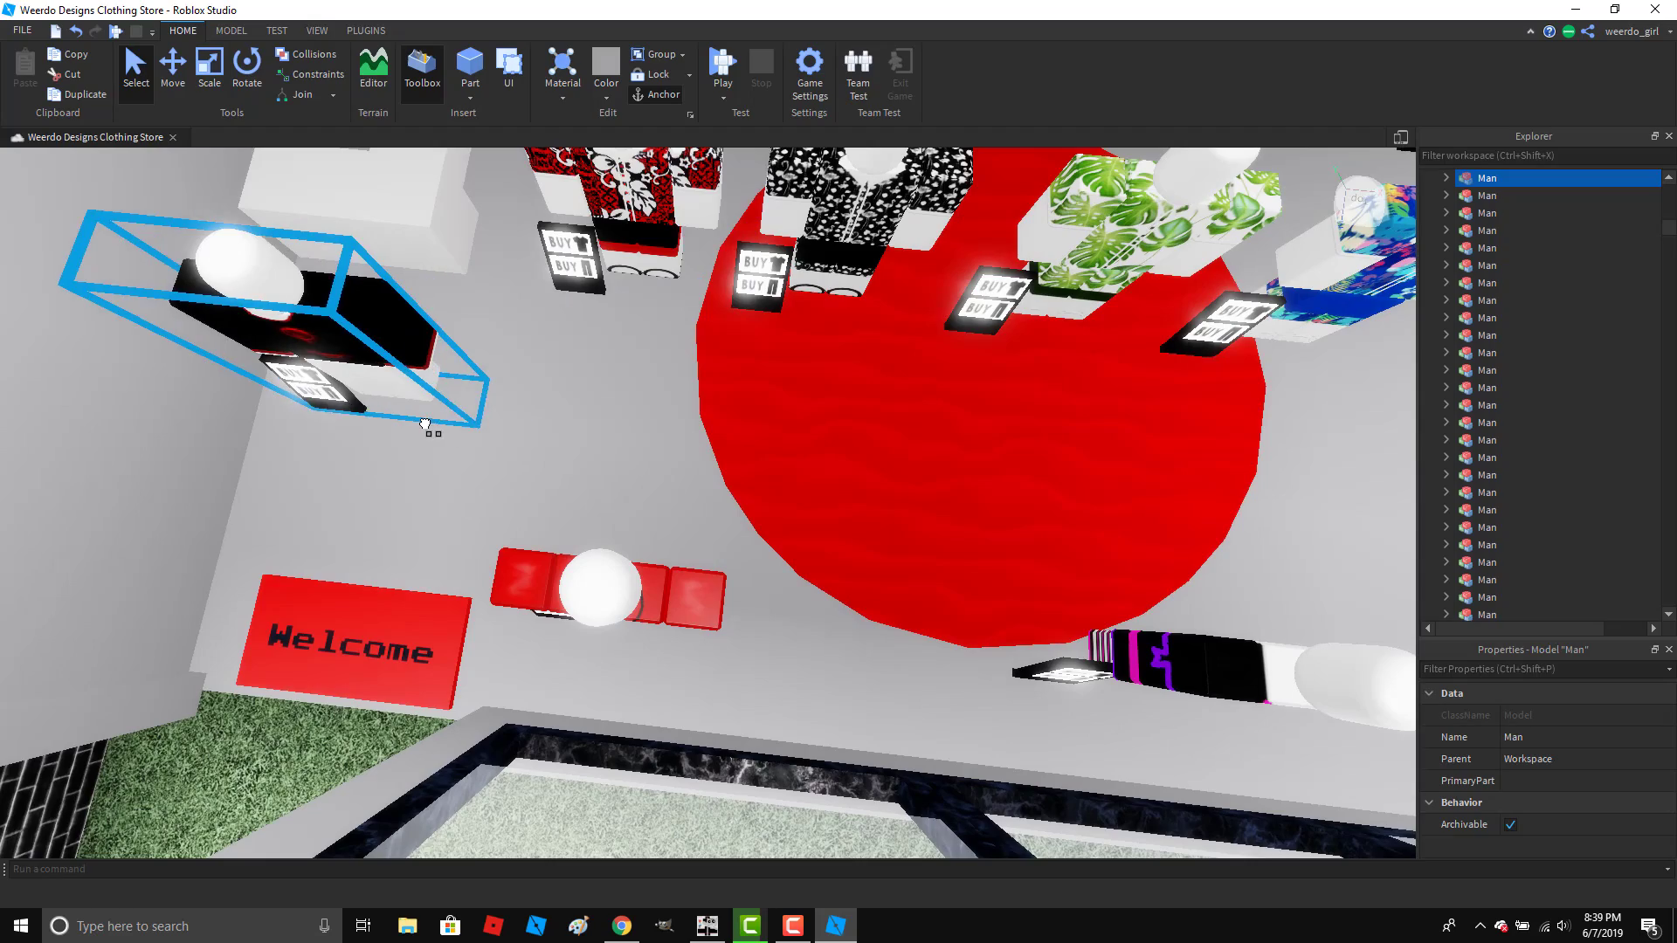
left_click_drag(426, 424, 468, 431)
scroll(468, 431, "up", 3)
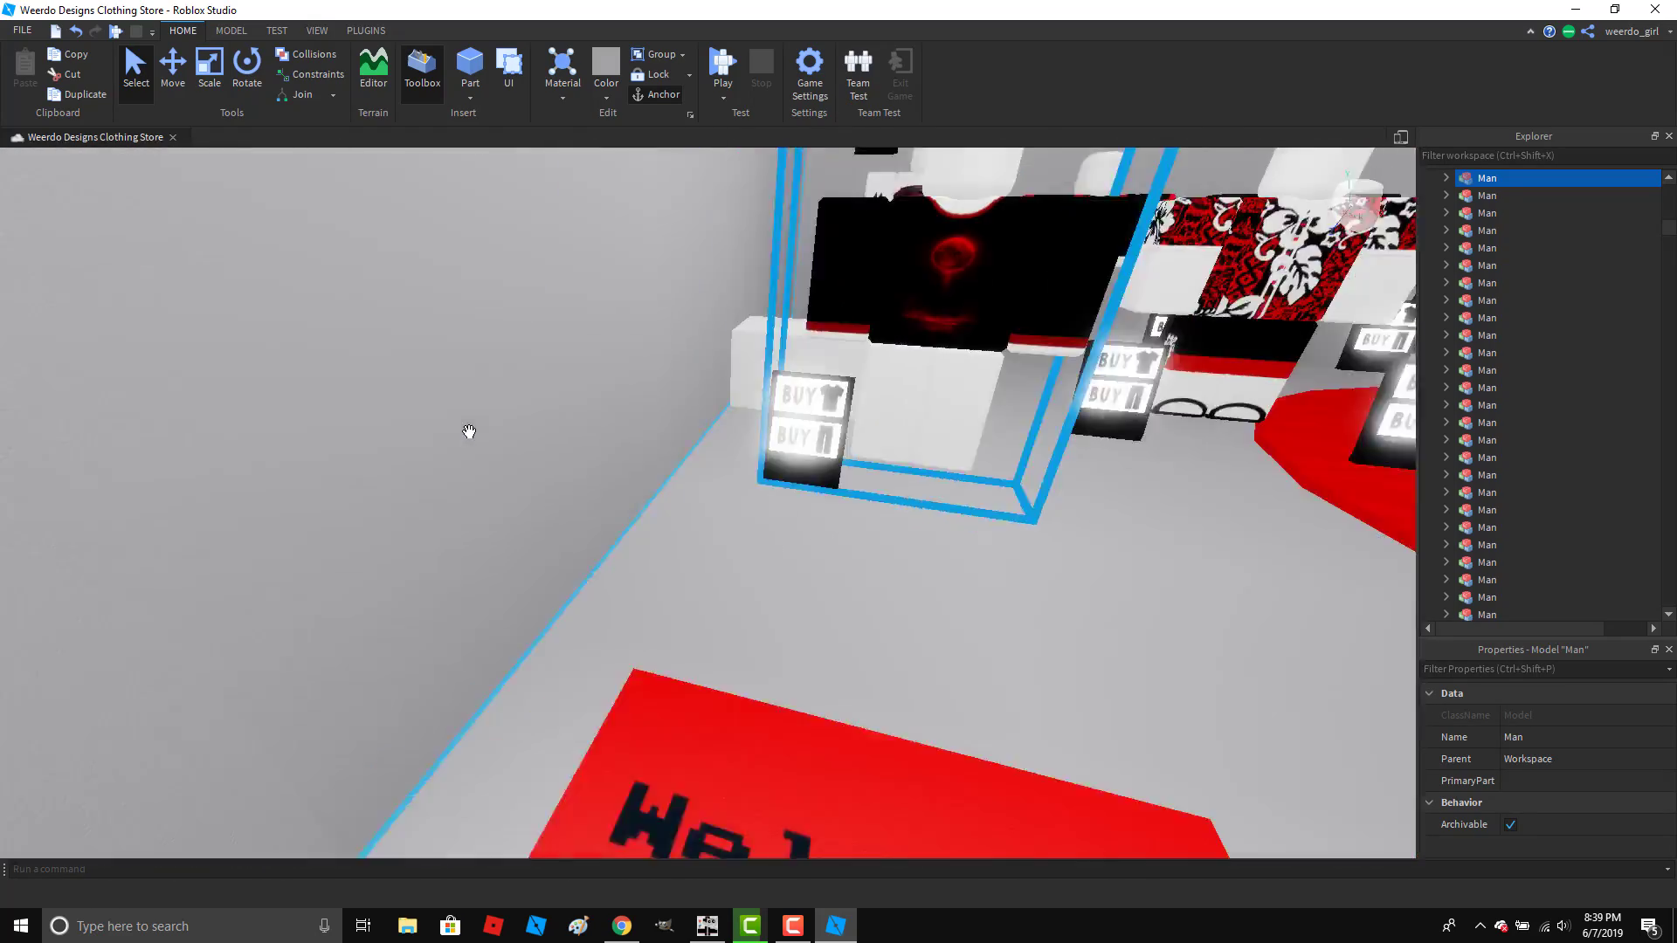
scroll(469, 431, "down", 6)
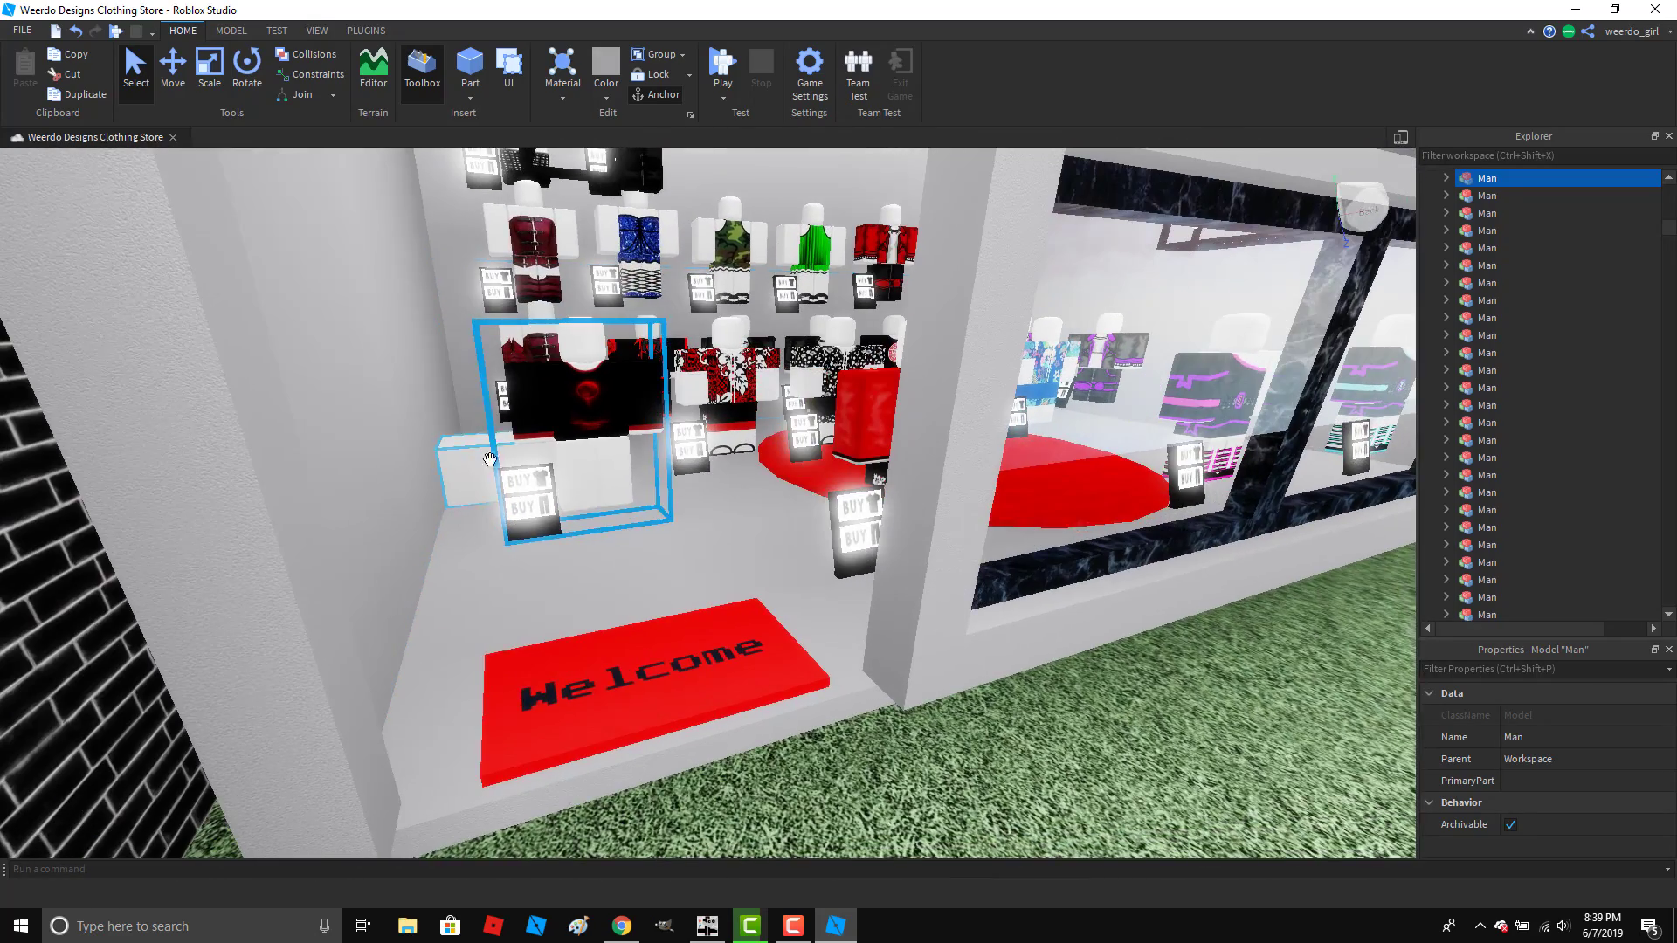
Reposition the mannequin copy just inside the New Arrivals entrance, between the Welcome mat and the side wall.
right_click(520, 491)
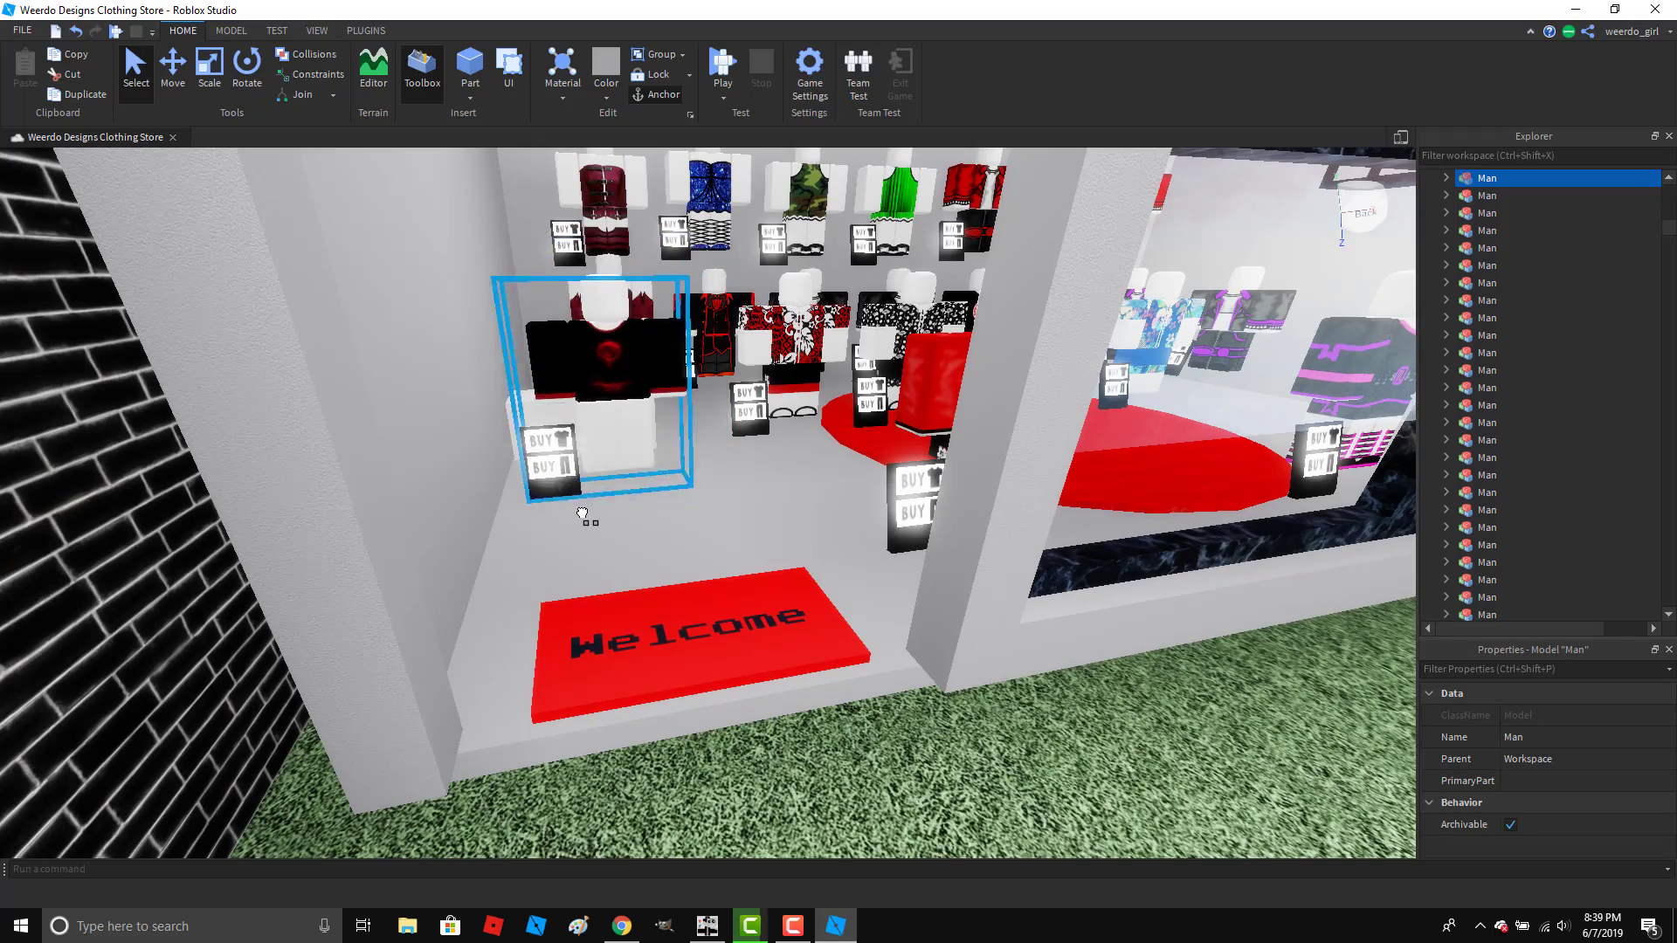
scroll(572, 533, "down", 6)
scroll(572, 530, "down", 5)
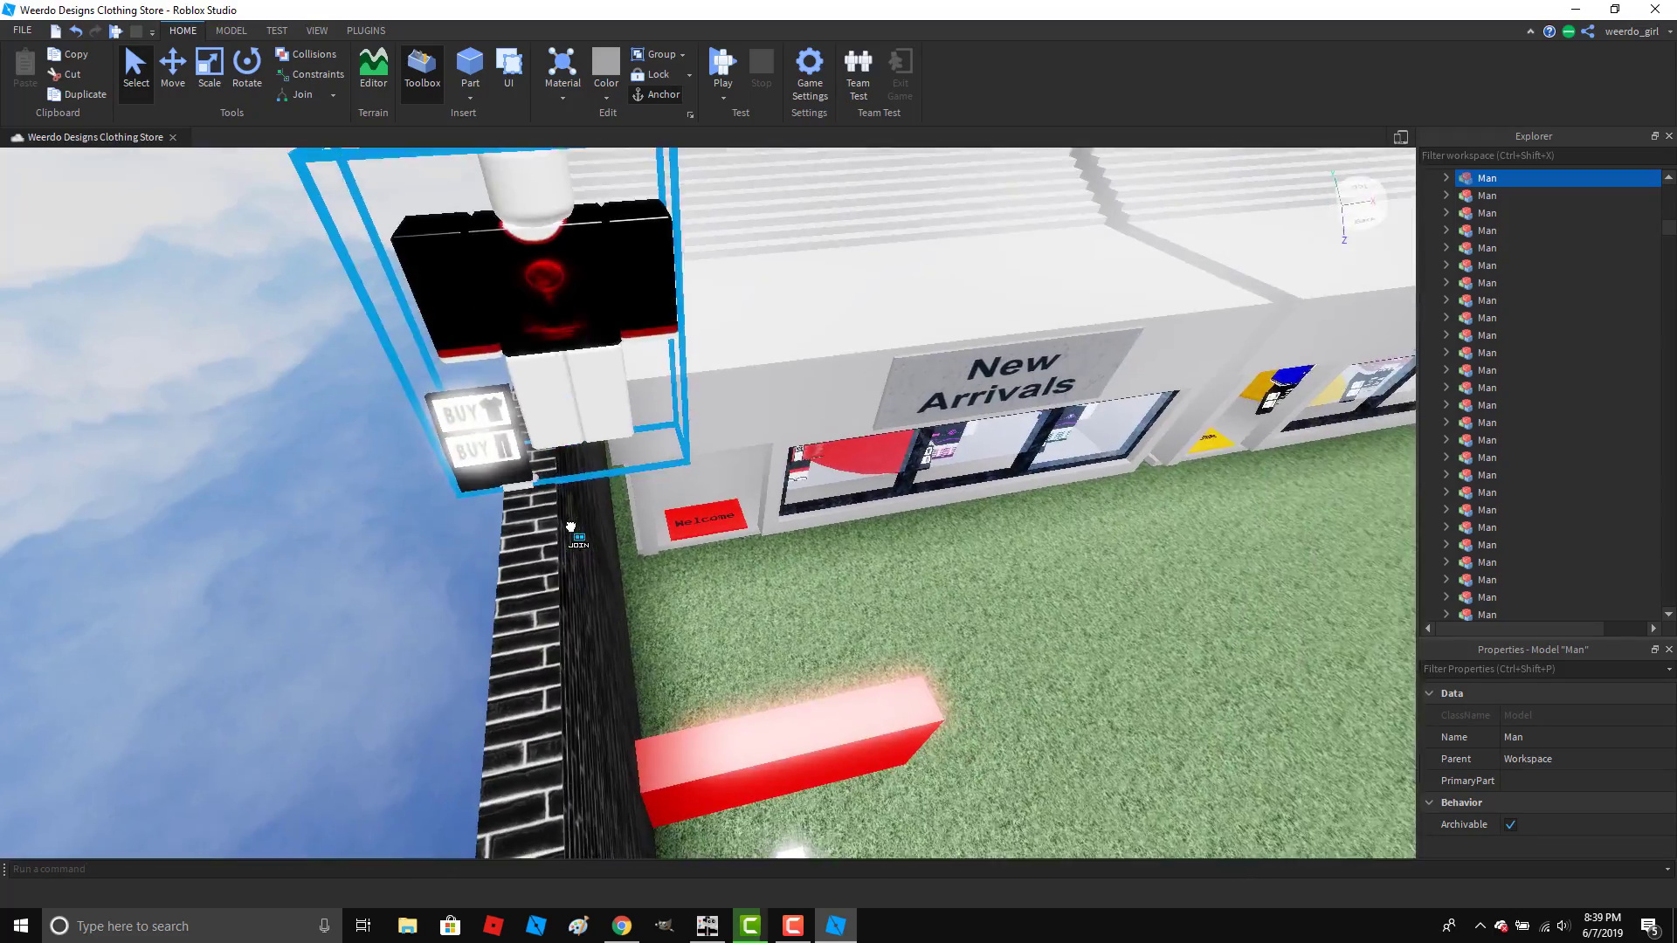
scroll(576, 530, "up", 5)
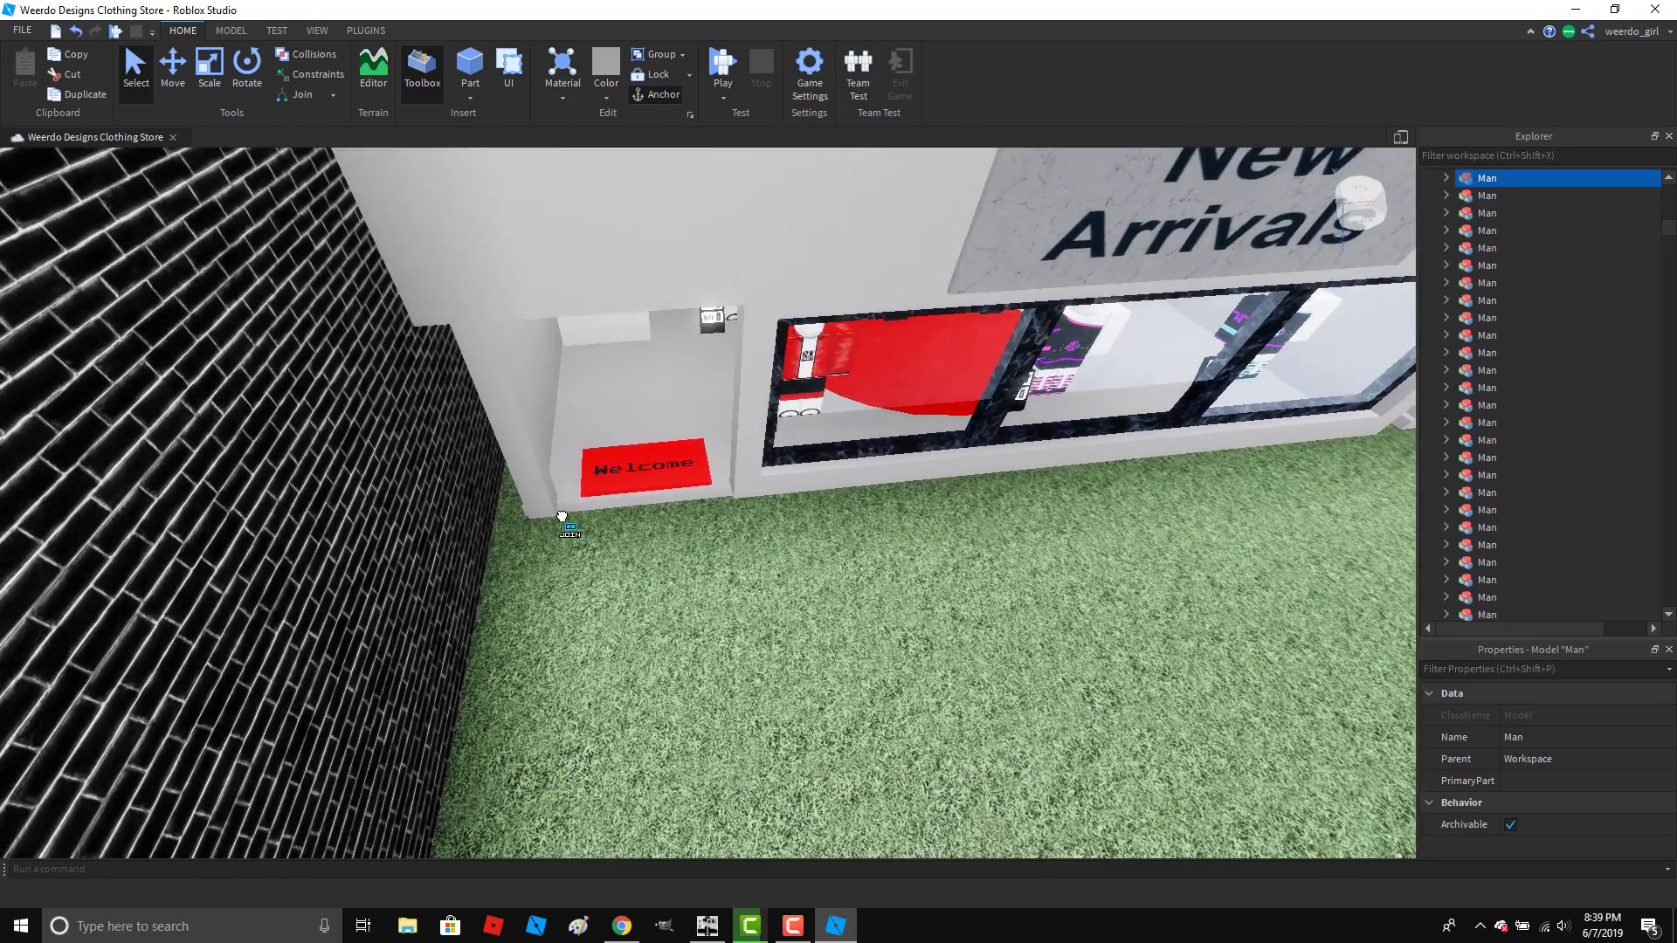
scroll(563, 516, "down", 4)
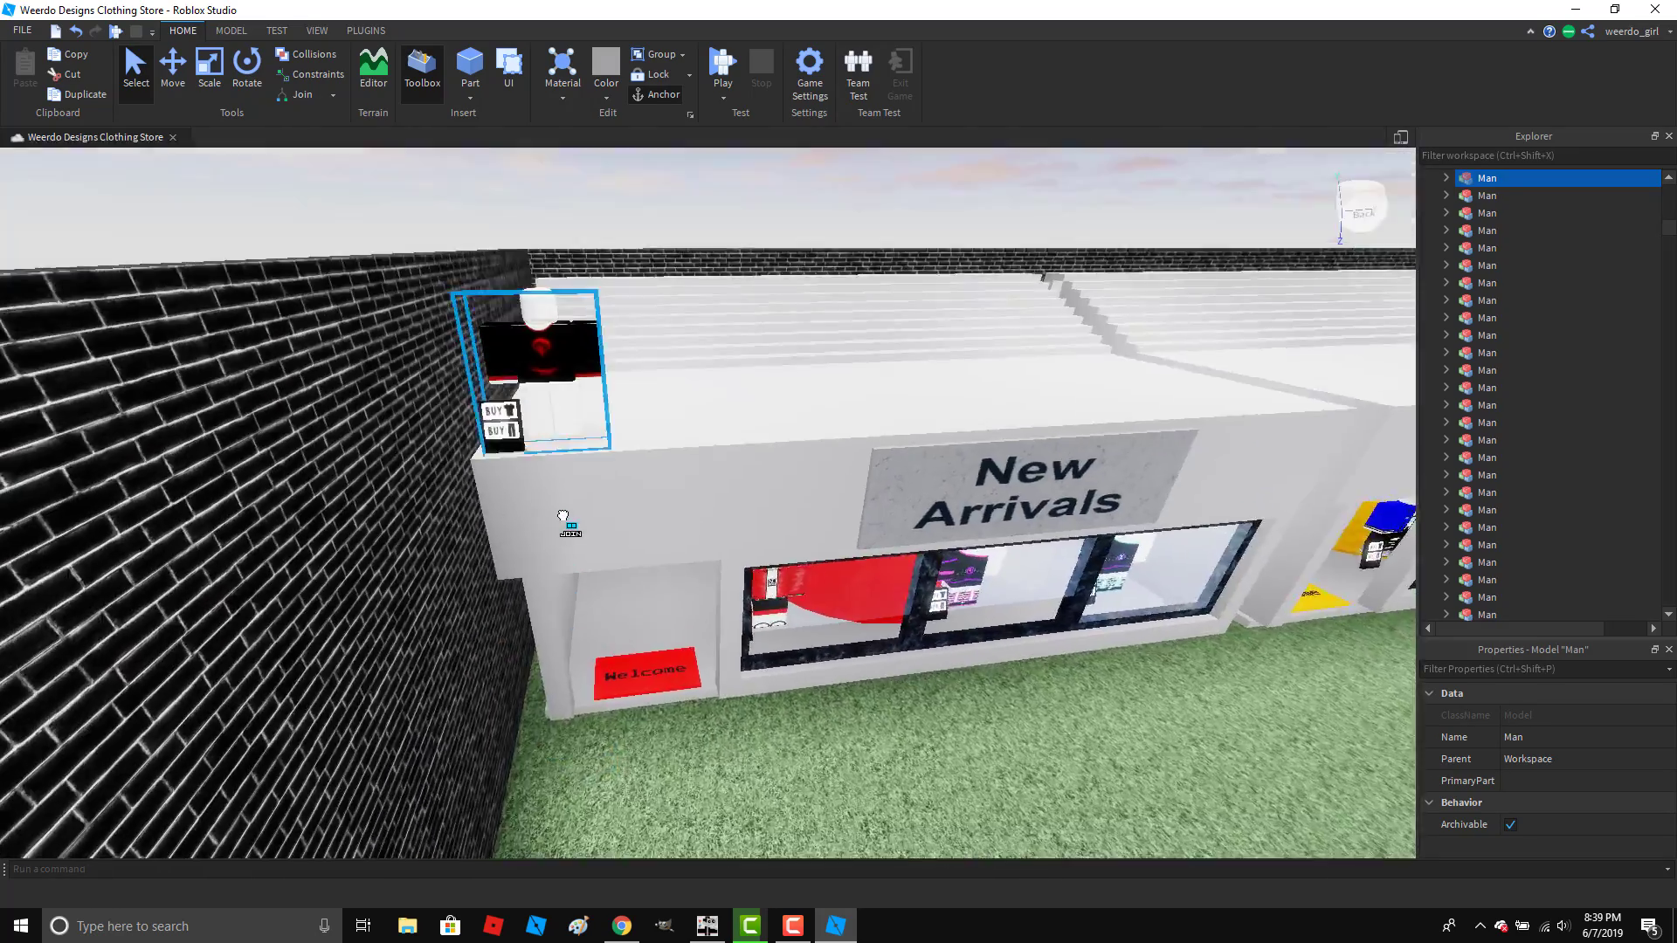
scroll(563, 516, "up", 5)
scroll(564, 517, "down", 3)
scroll(555, 513, "up", 4)
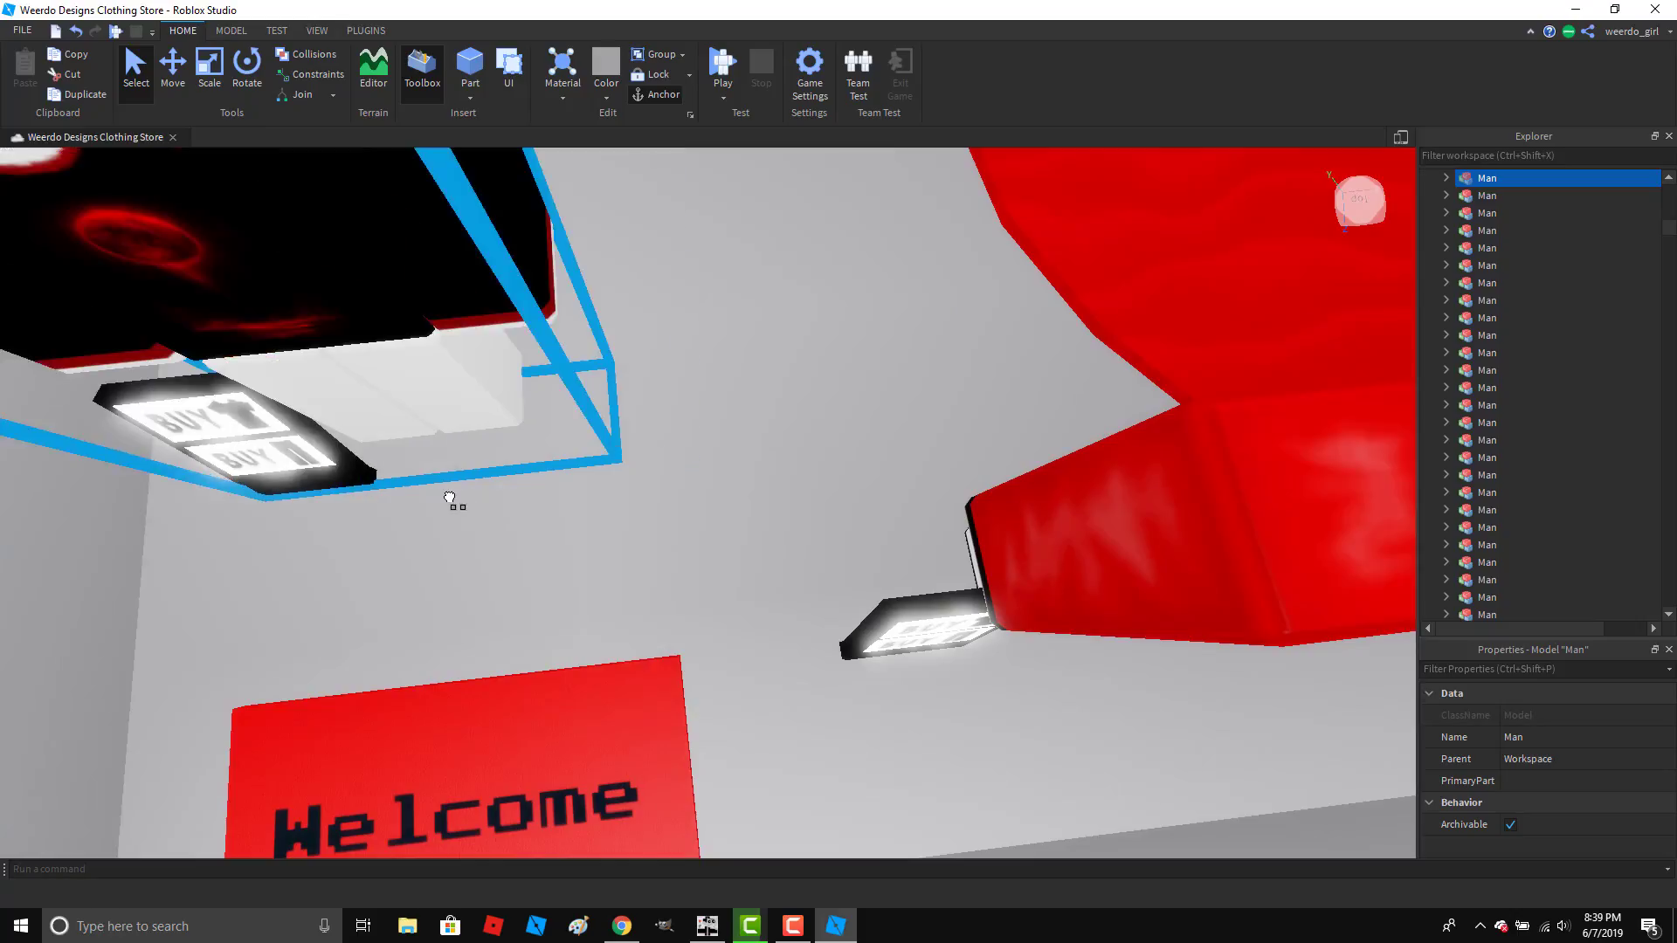
scroll(472, 509, "down", 5)
scroll(472, 511, "down", 5)
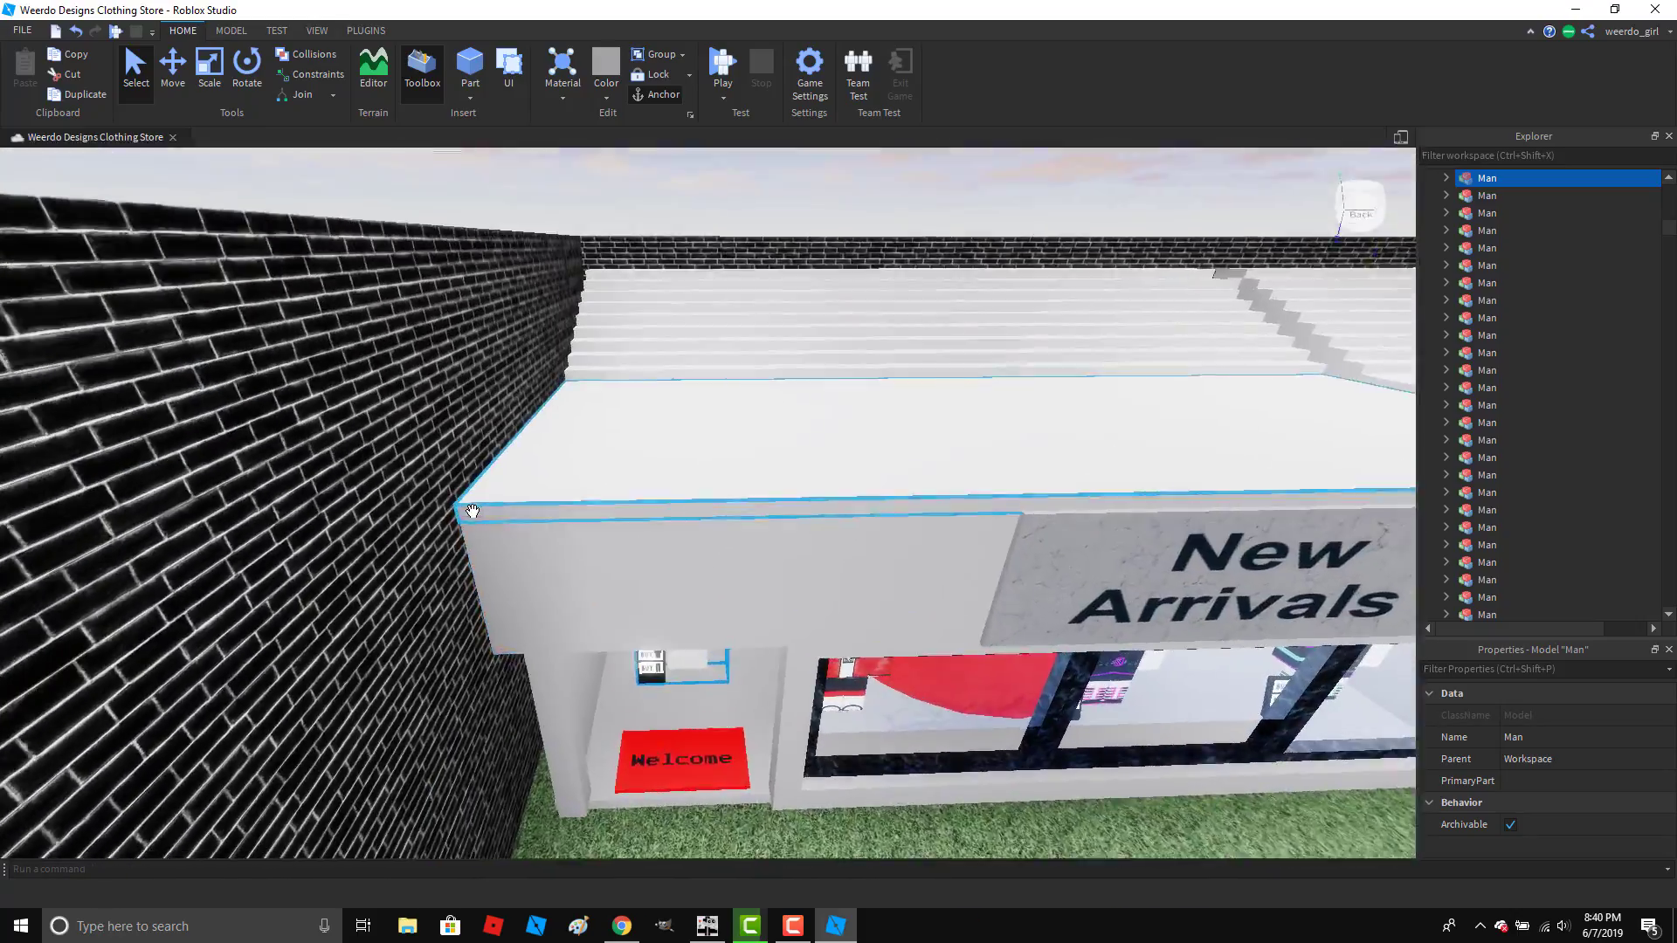
scroll(472, 511, "up", 5)
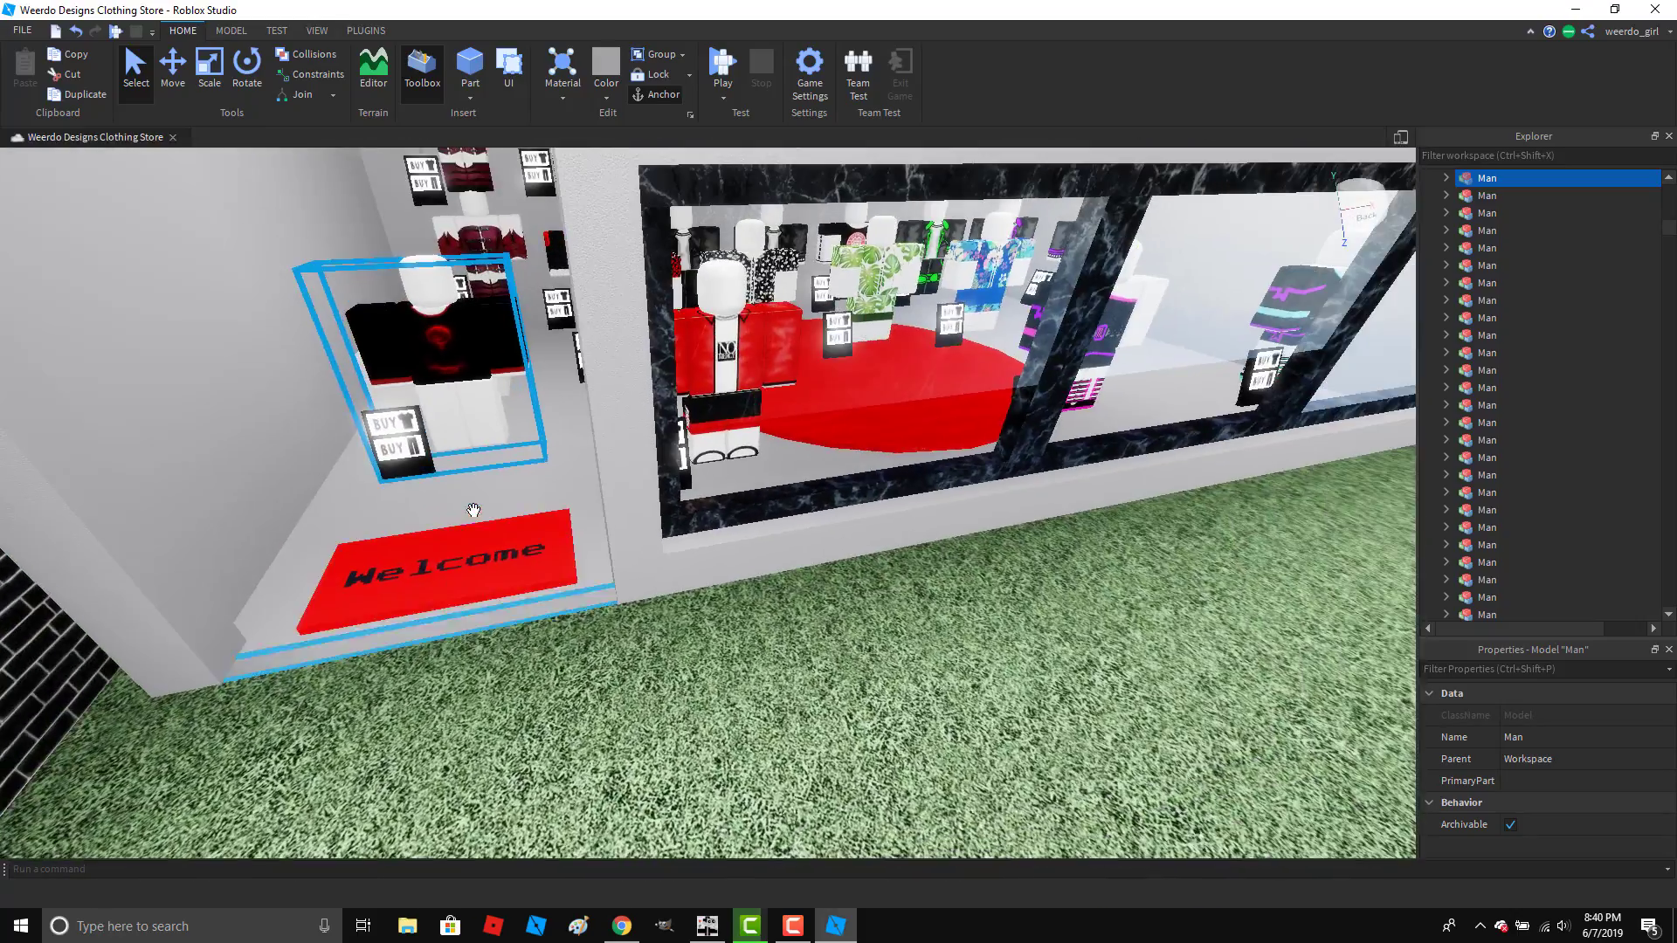
Deselect the mannequin, save the clothing store place to Roblox, and publish it.
left_click(767, 648)
left_click_drag(767, 646, 768, 646)
left_click(32, 33)
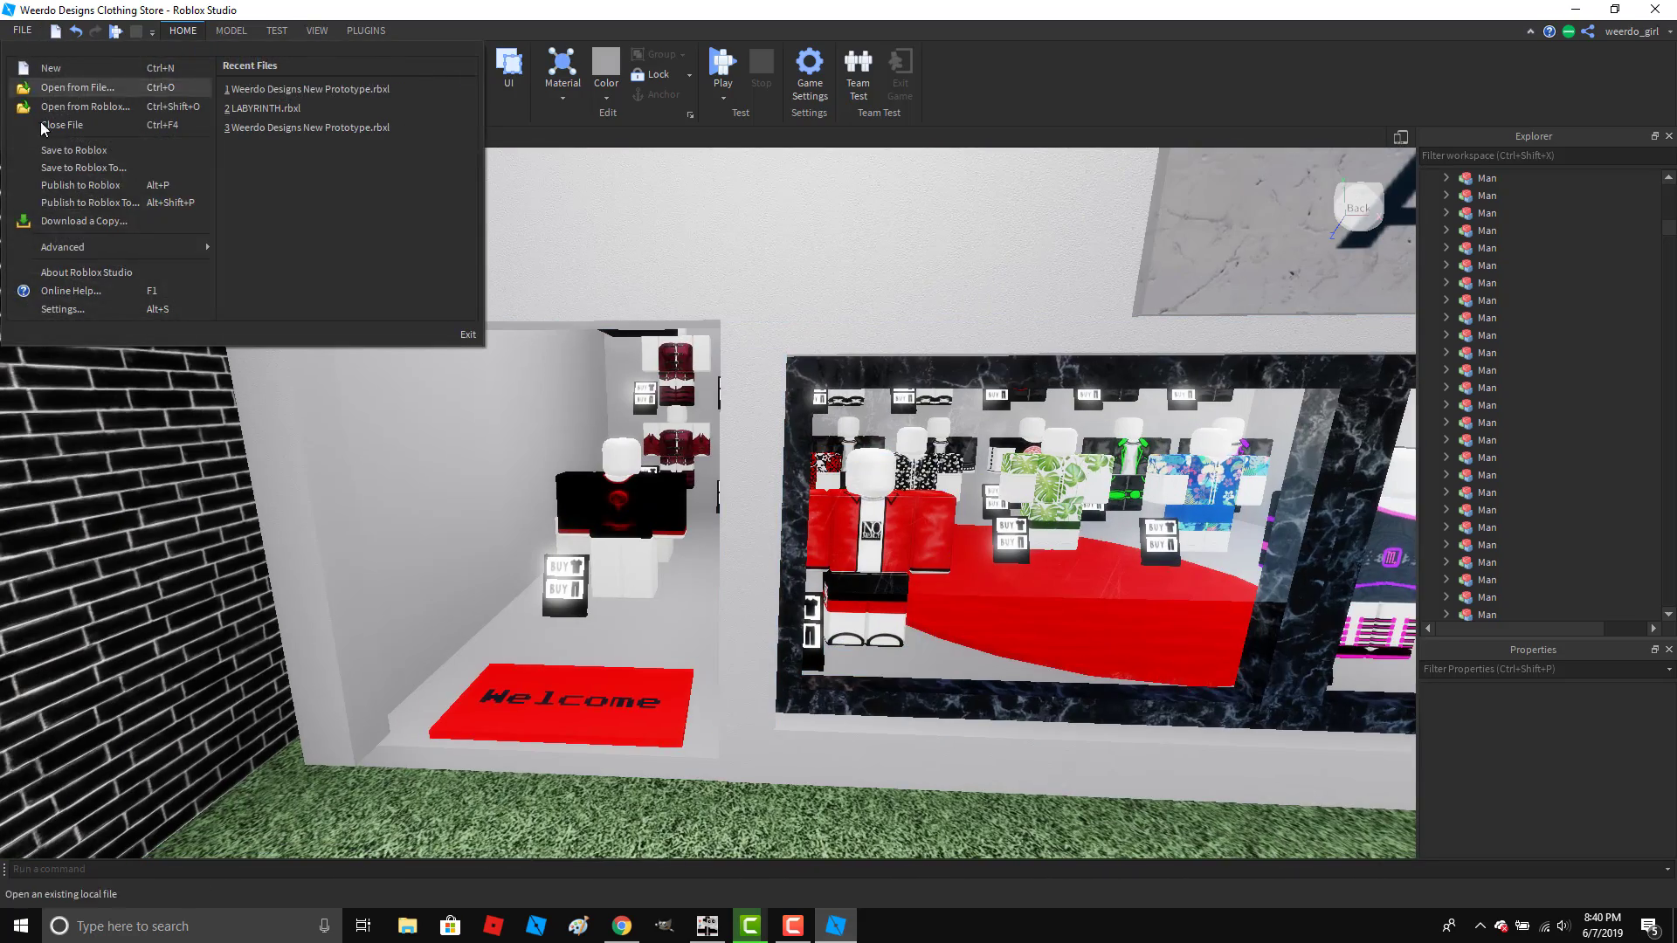
left_click(54, 154)
left_click(21, 30)
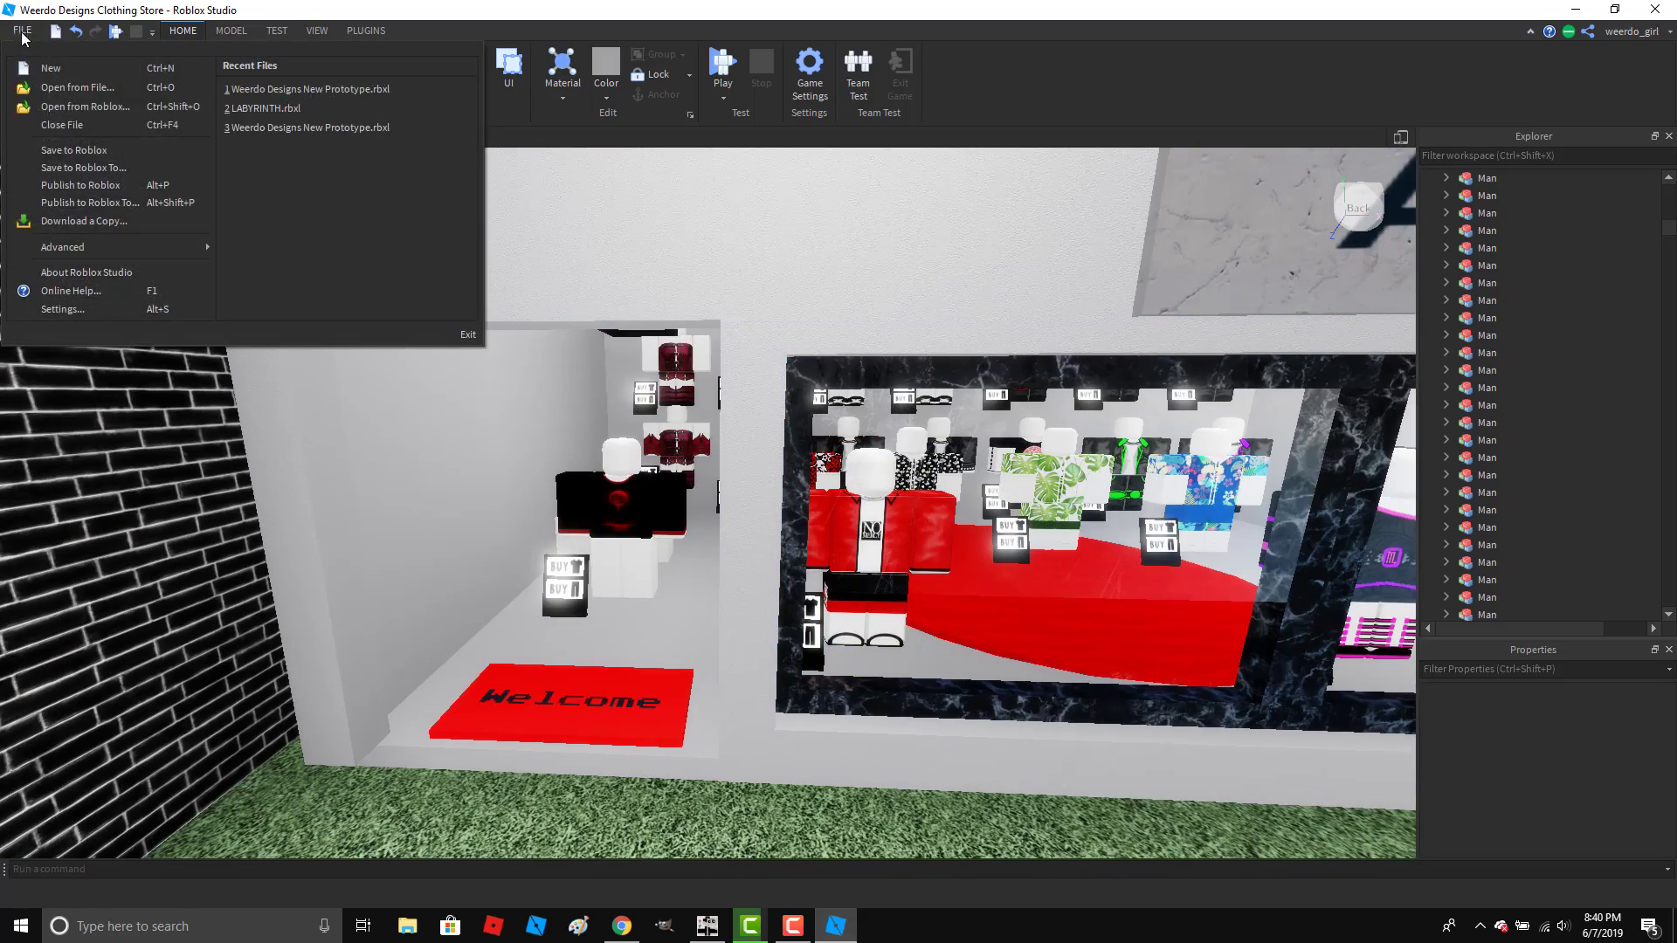
left_click(68, 185)
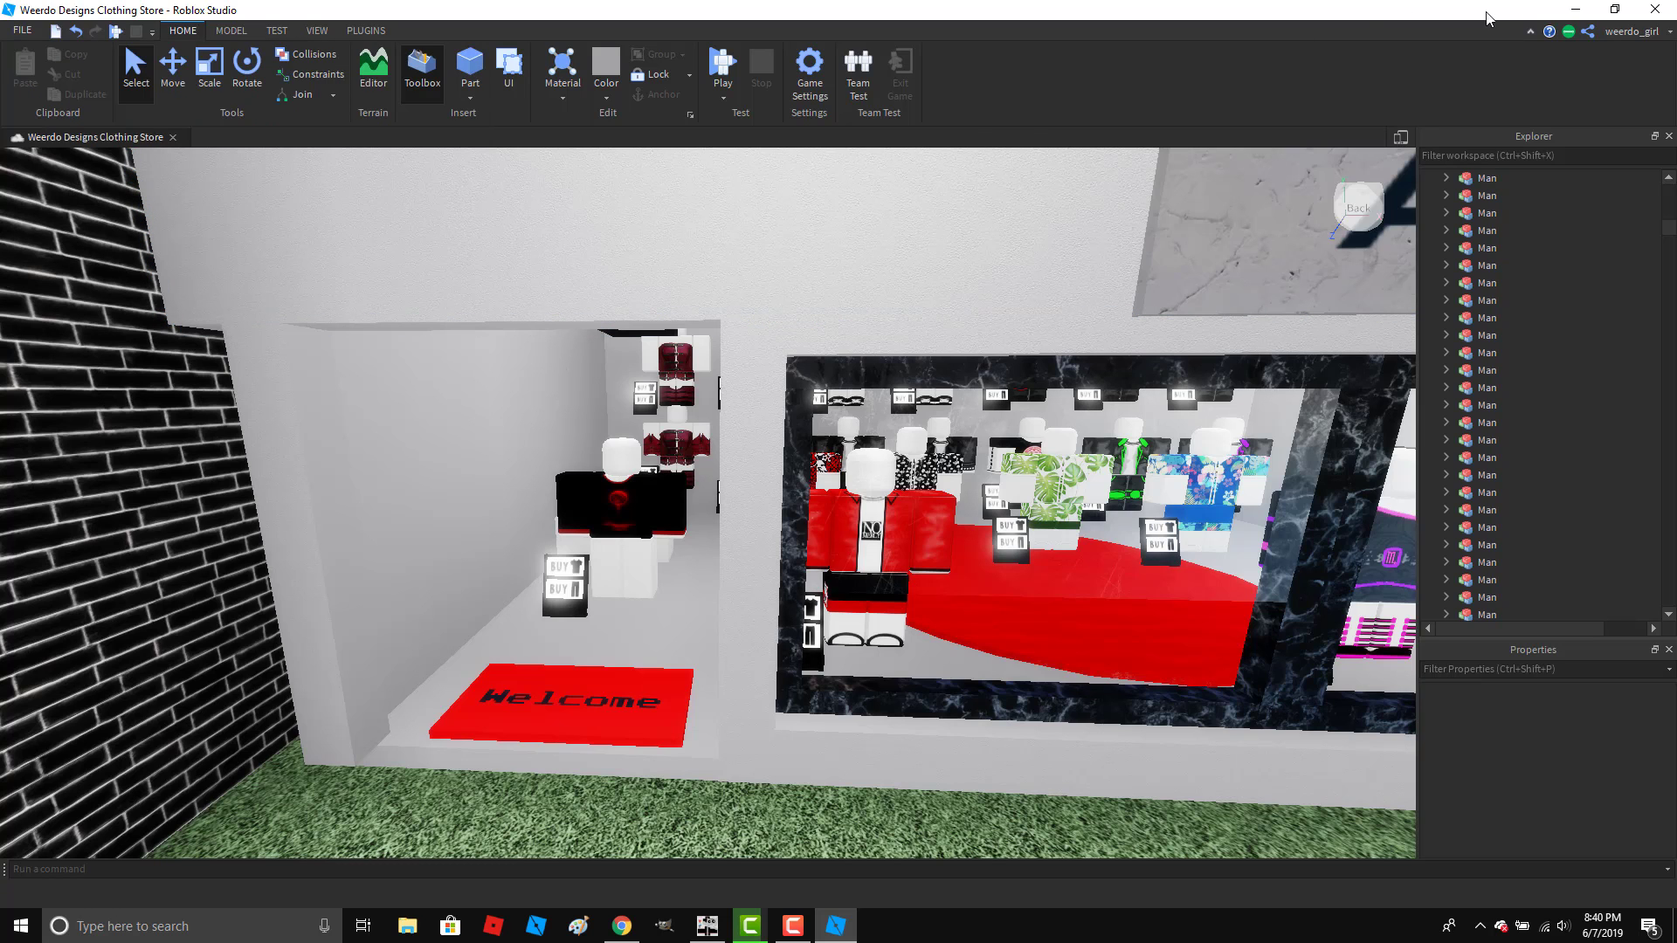
Close Roblox Studio and launch the Weerdo Designs Clothing Store game from the Roblox website's home page.
left_click(1658, 9)
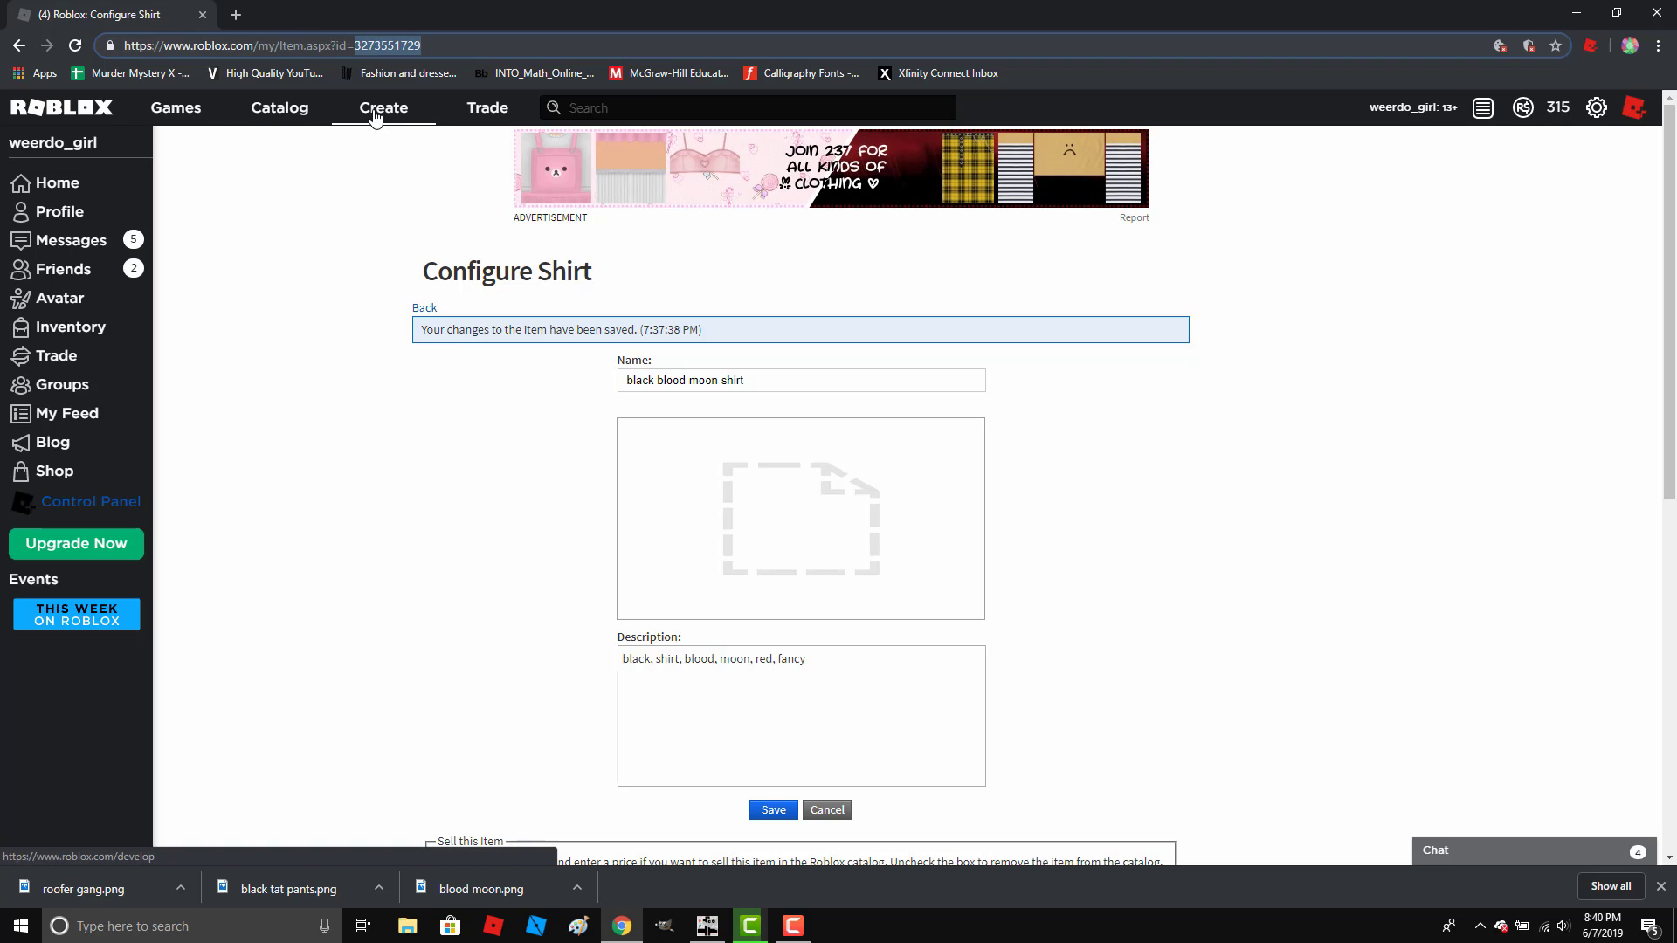
left_click(64, 191)
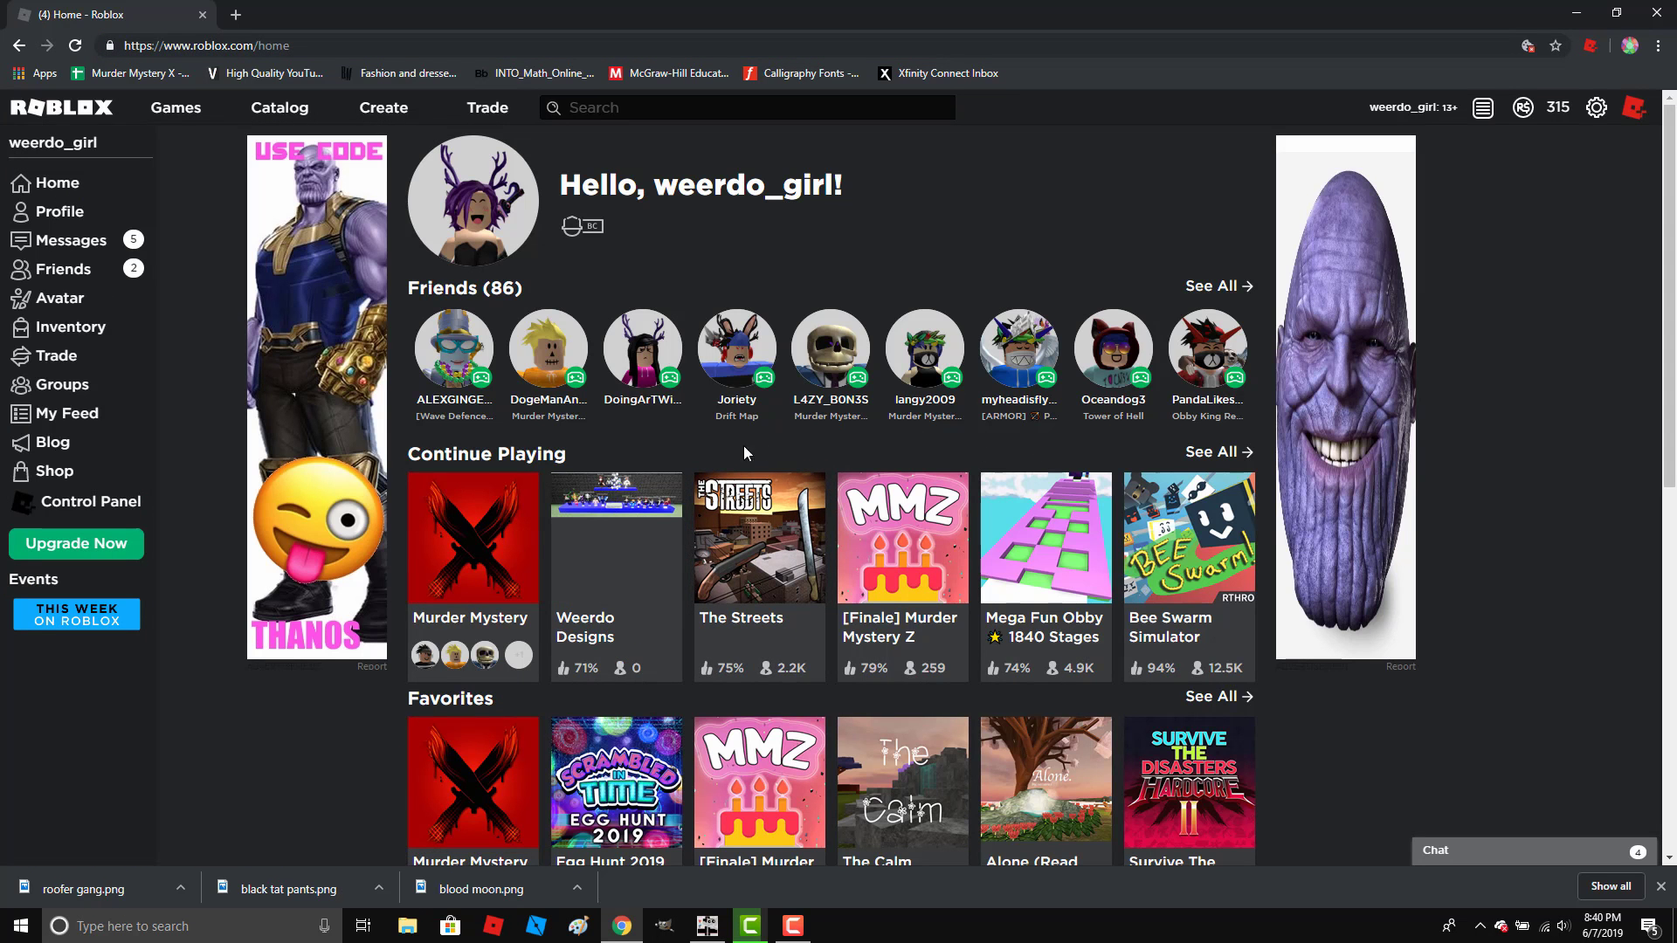
left_click(625, 573)
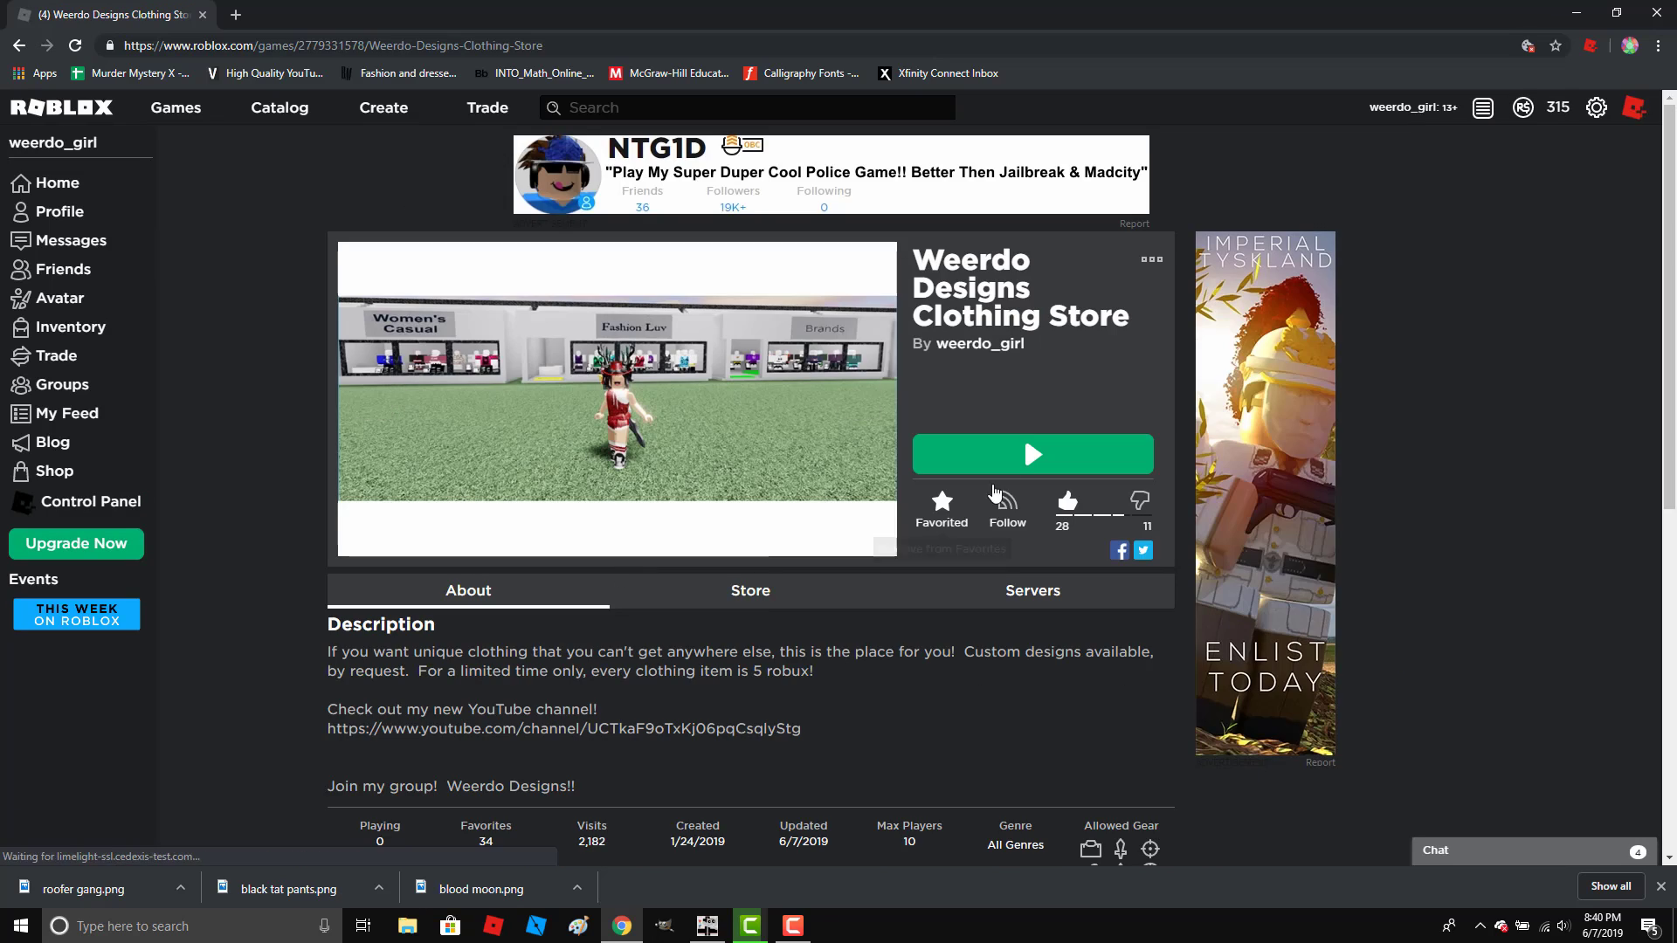
left_click(1036, 458)
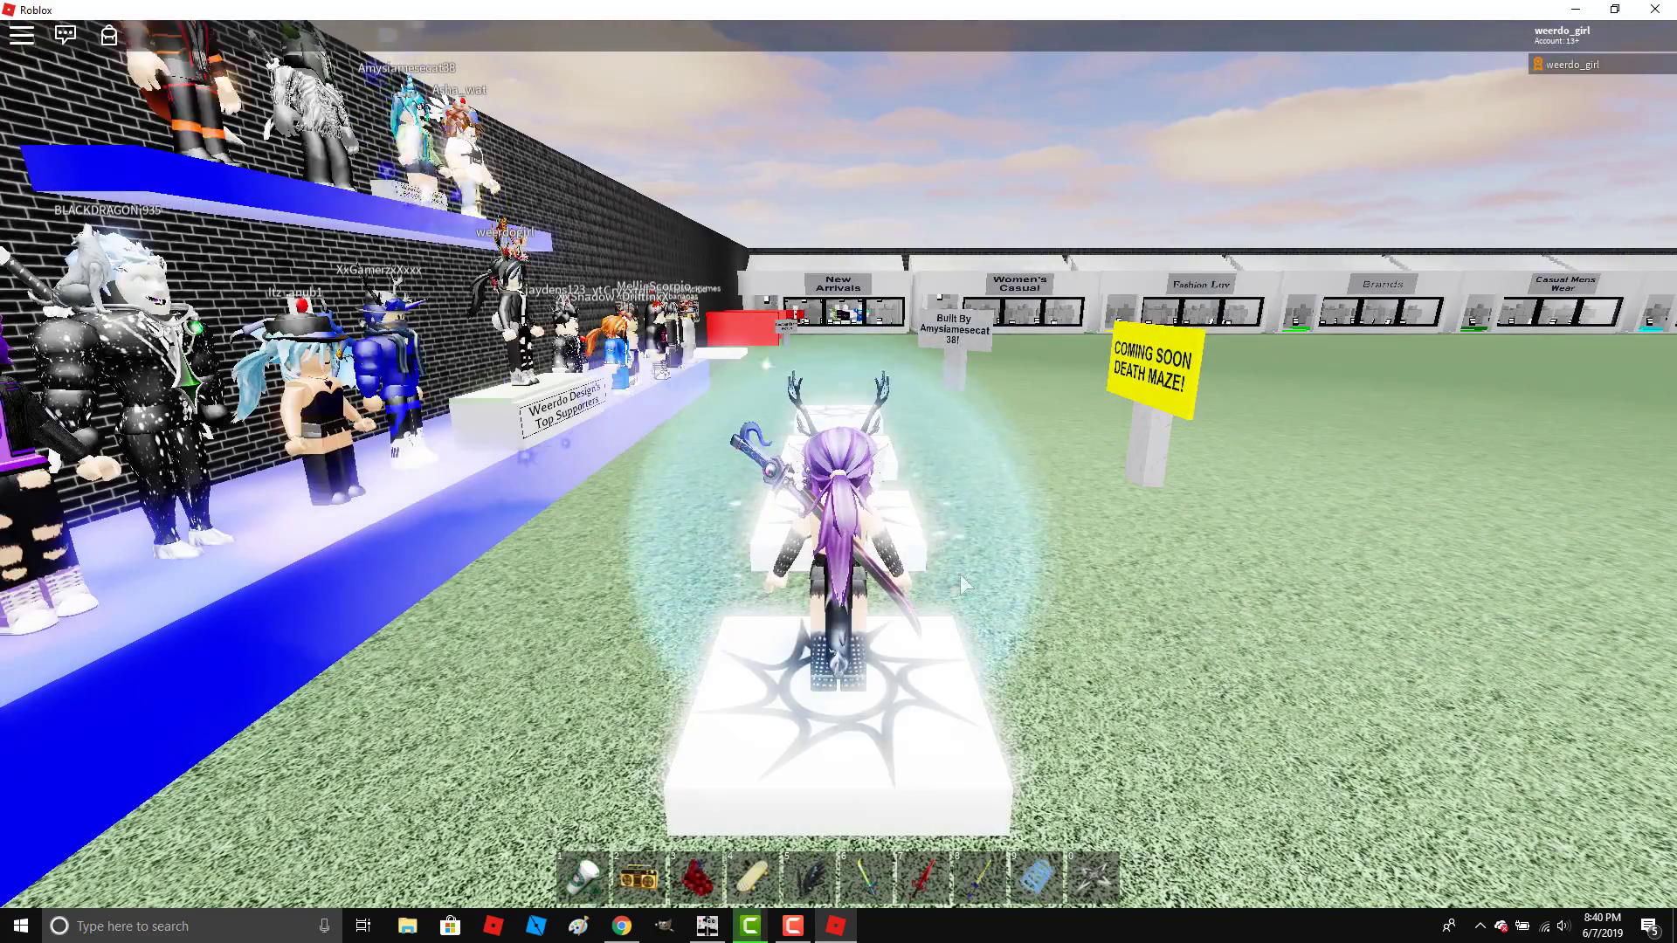
Walk the avatar from the spawn area across the grass to the New Arrivals store, past the Custom Order Pickup sign.
right_click(961, 574)
key("s")
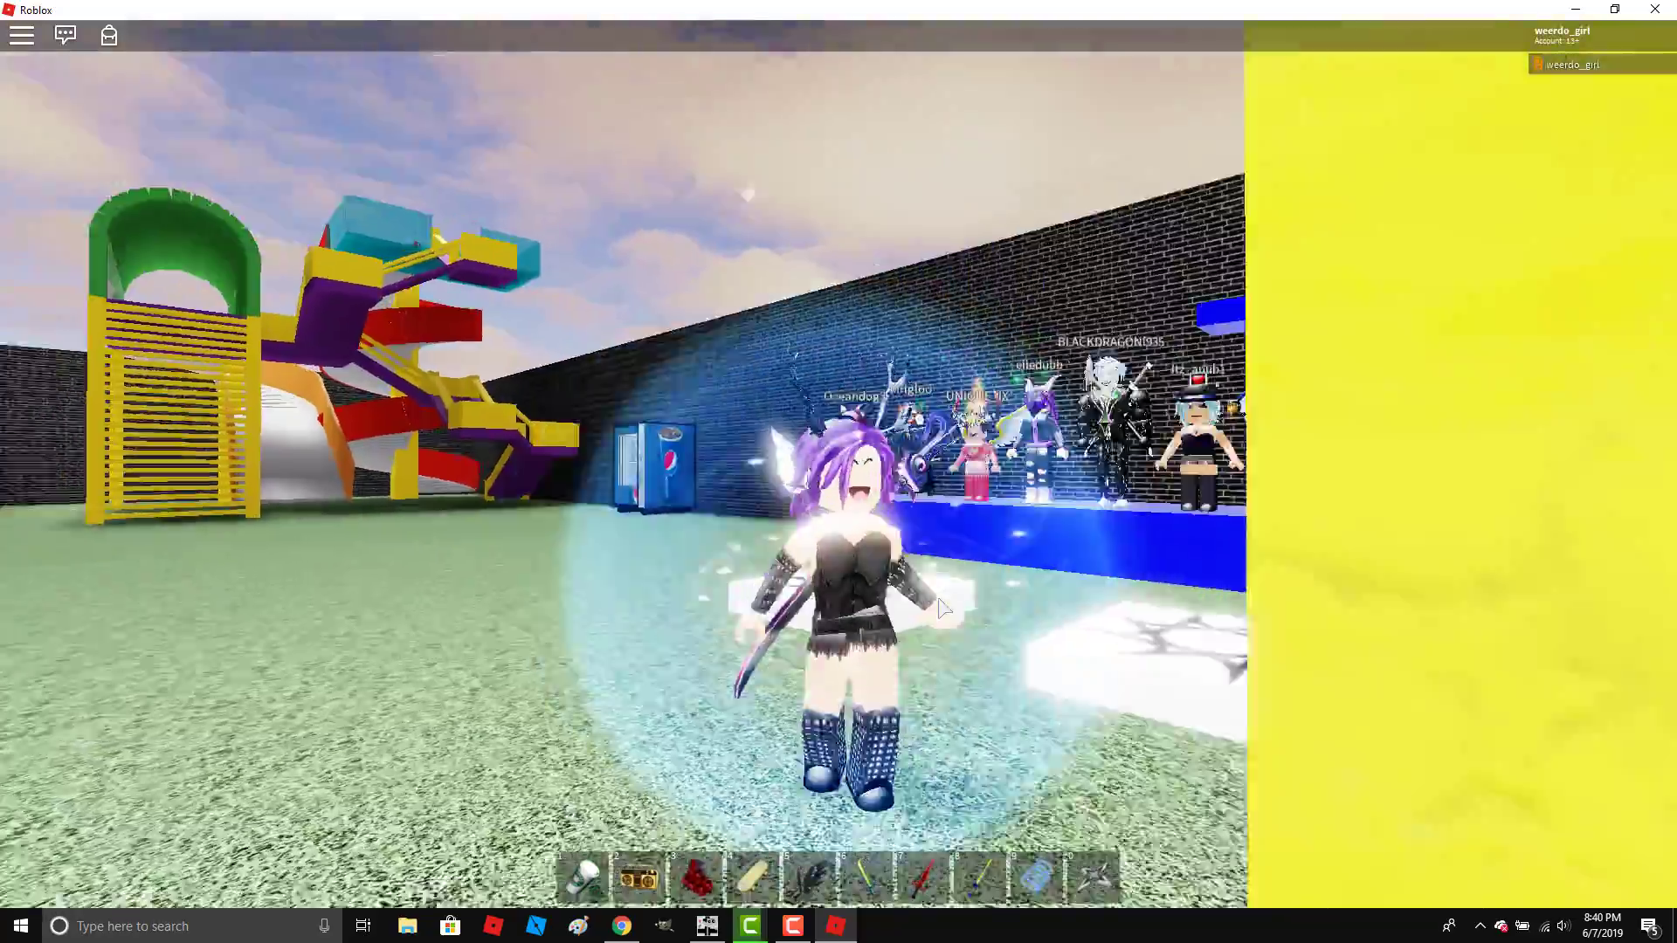
scroll(930, 613, "up", 4)
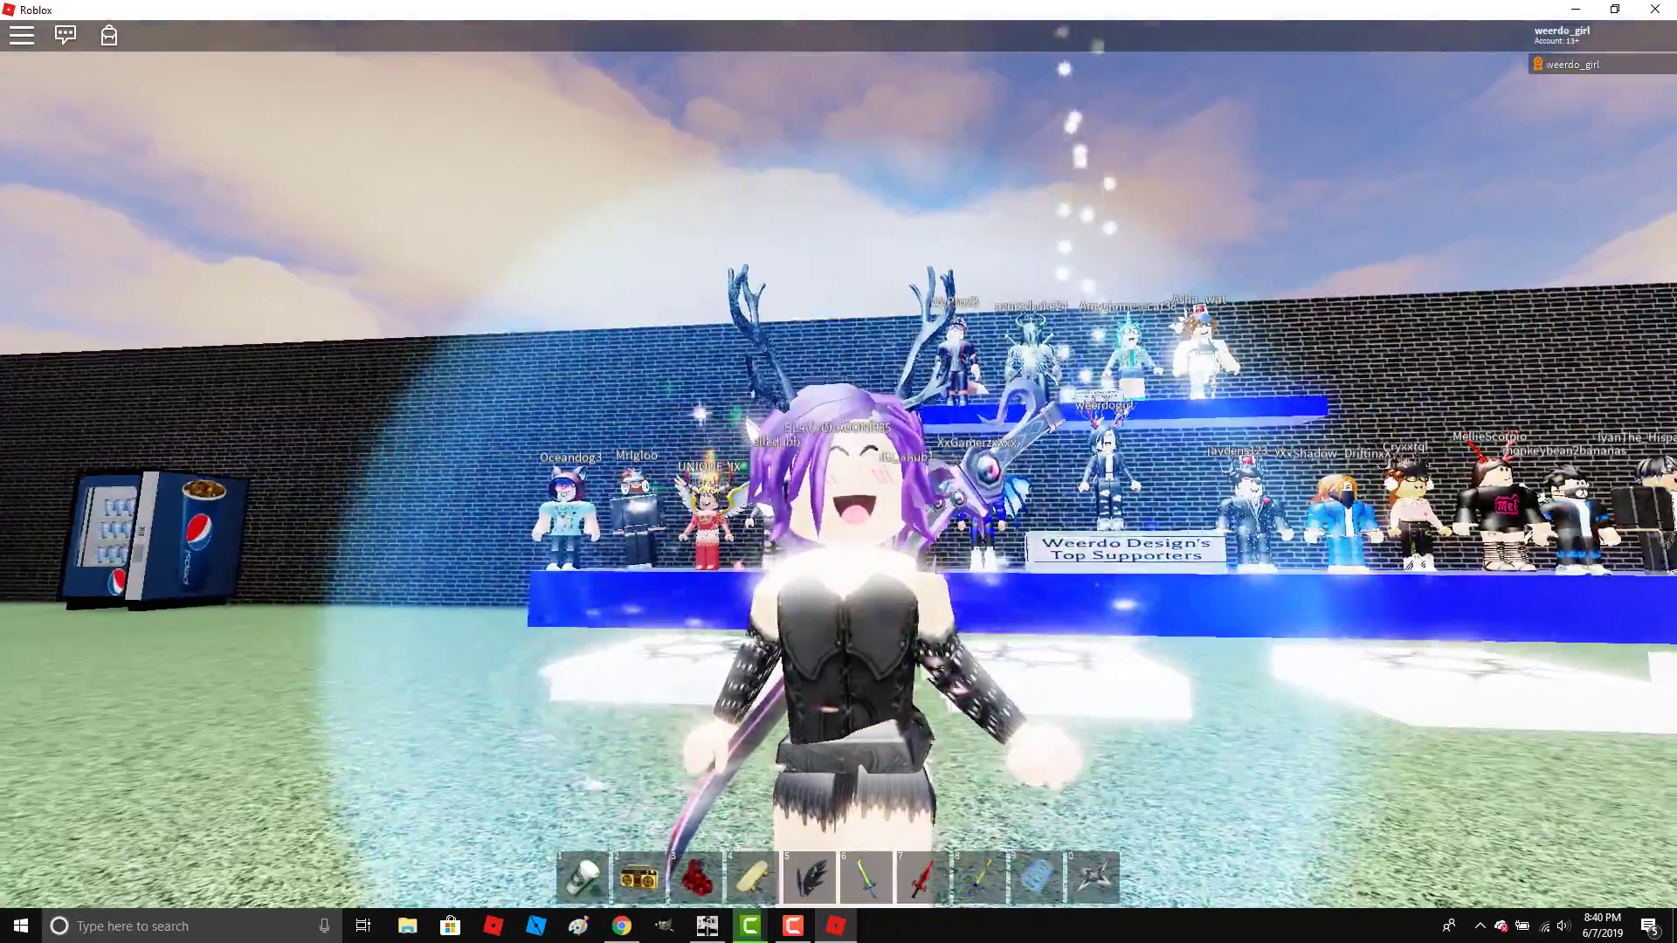
right_click(930, 615)
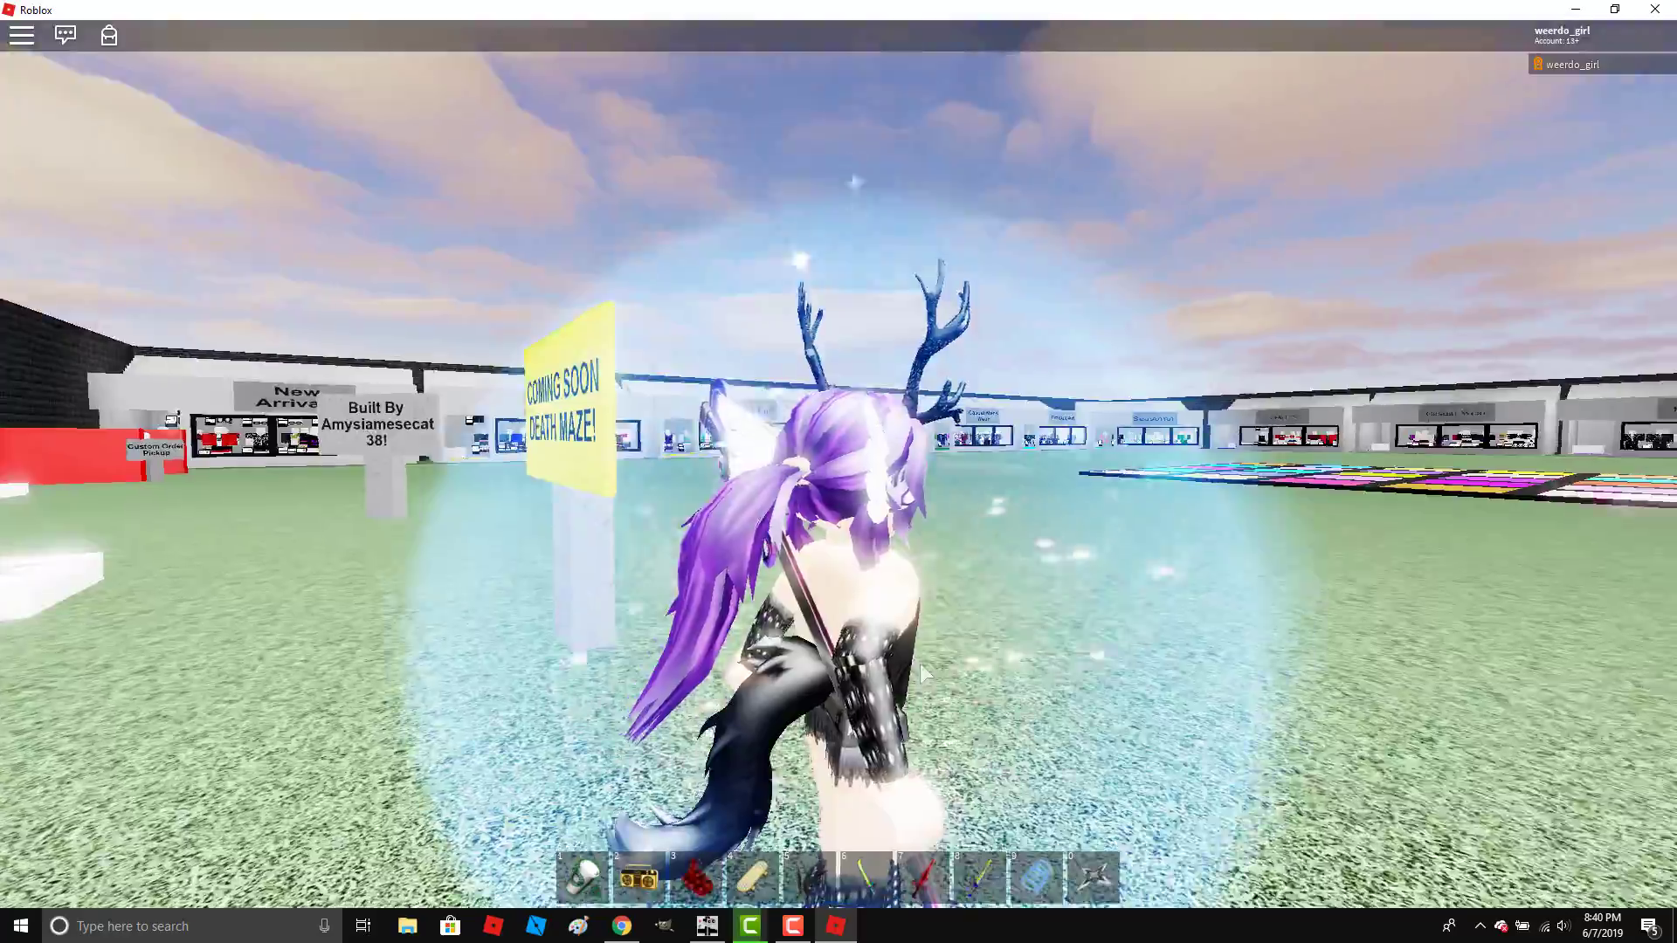
right_click(920, 666)
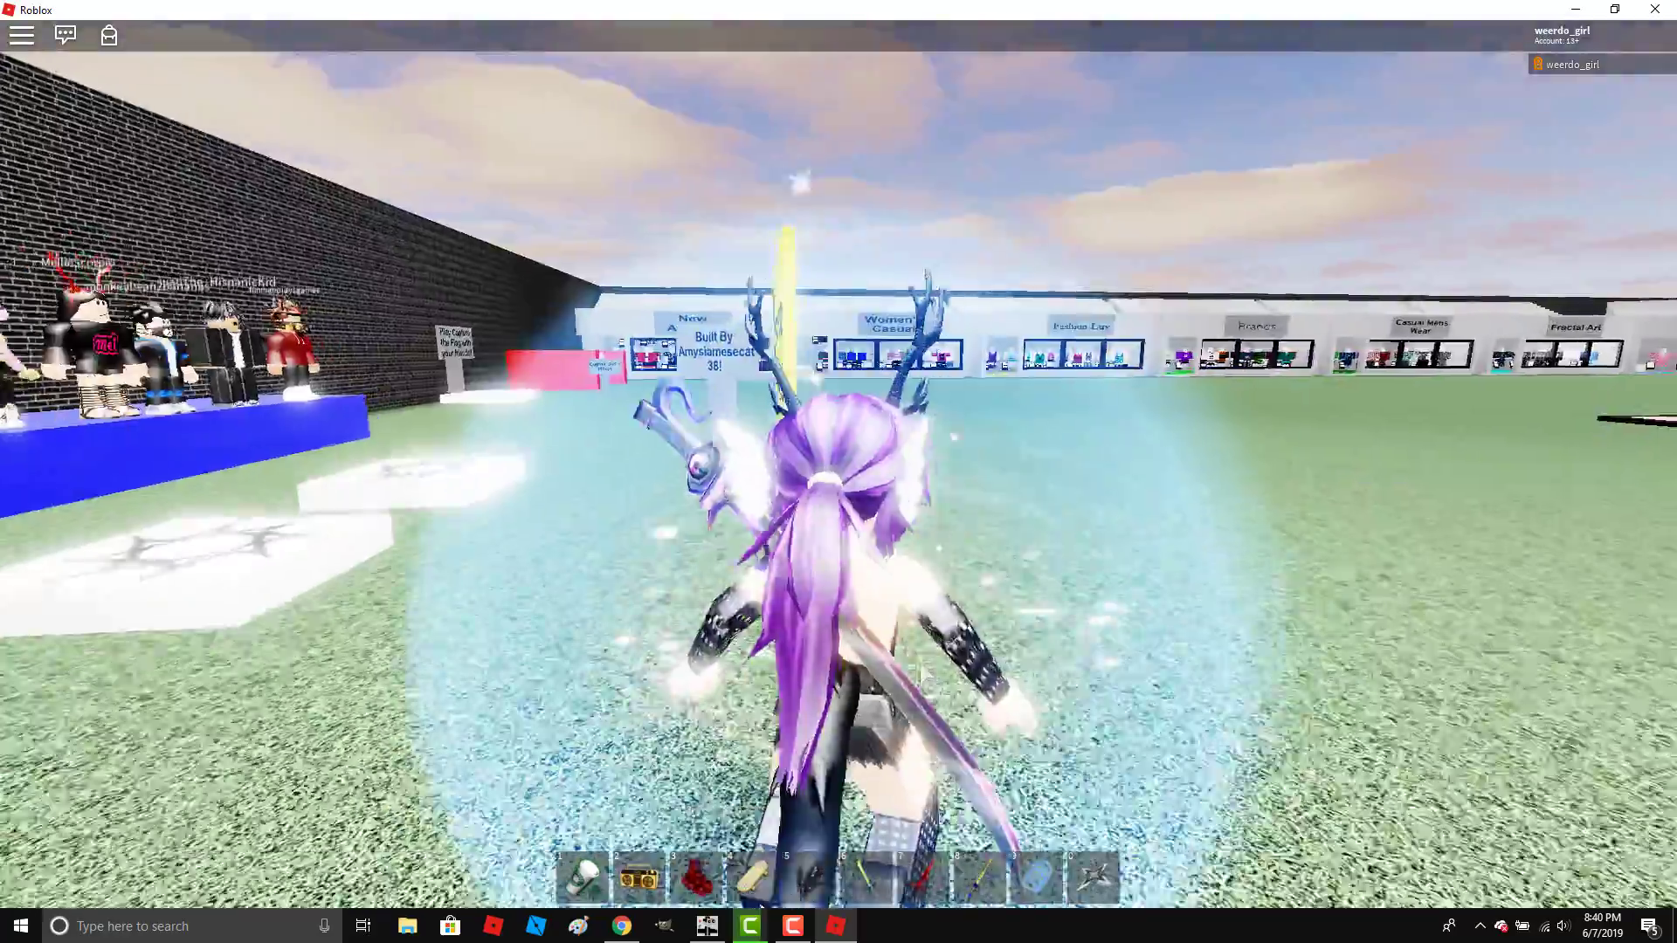
scroll(921, 667, "down", 4)
key("w")
key("w")
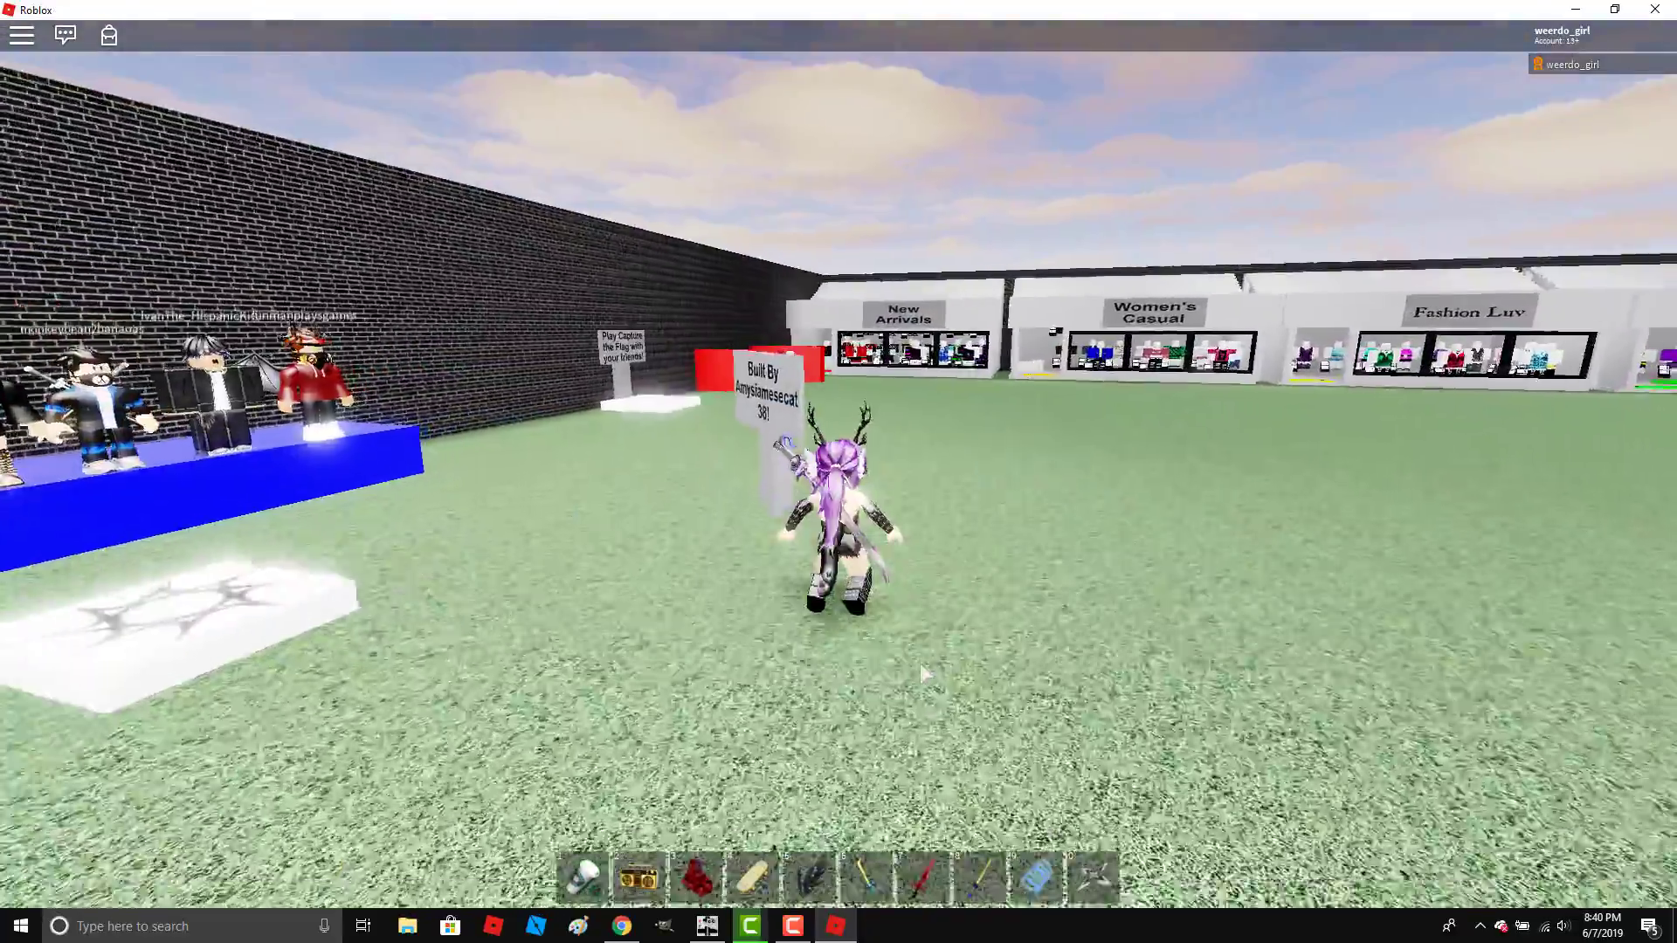
key("a")
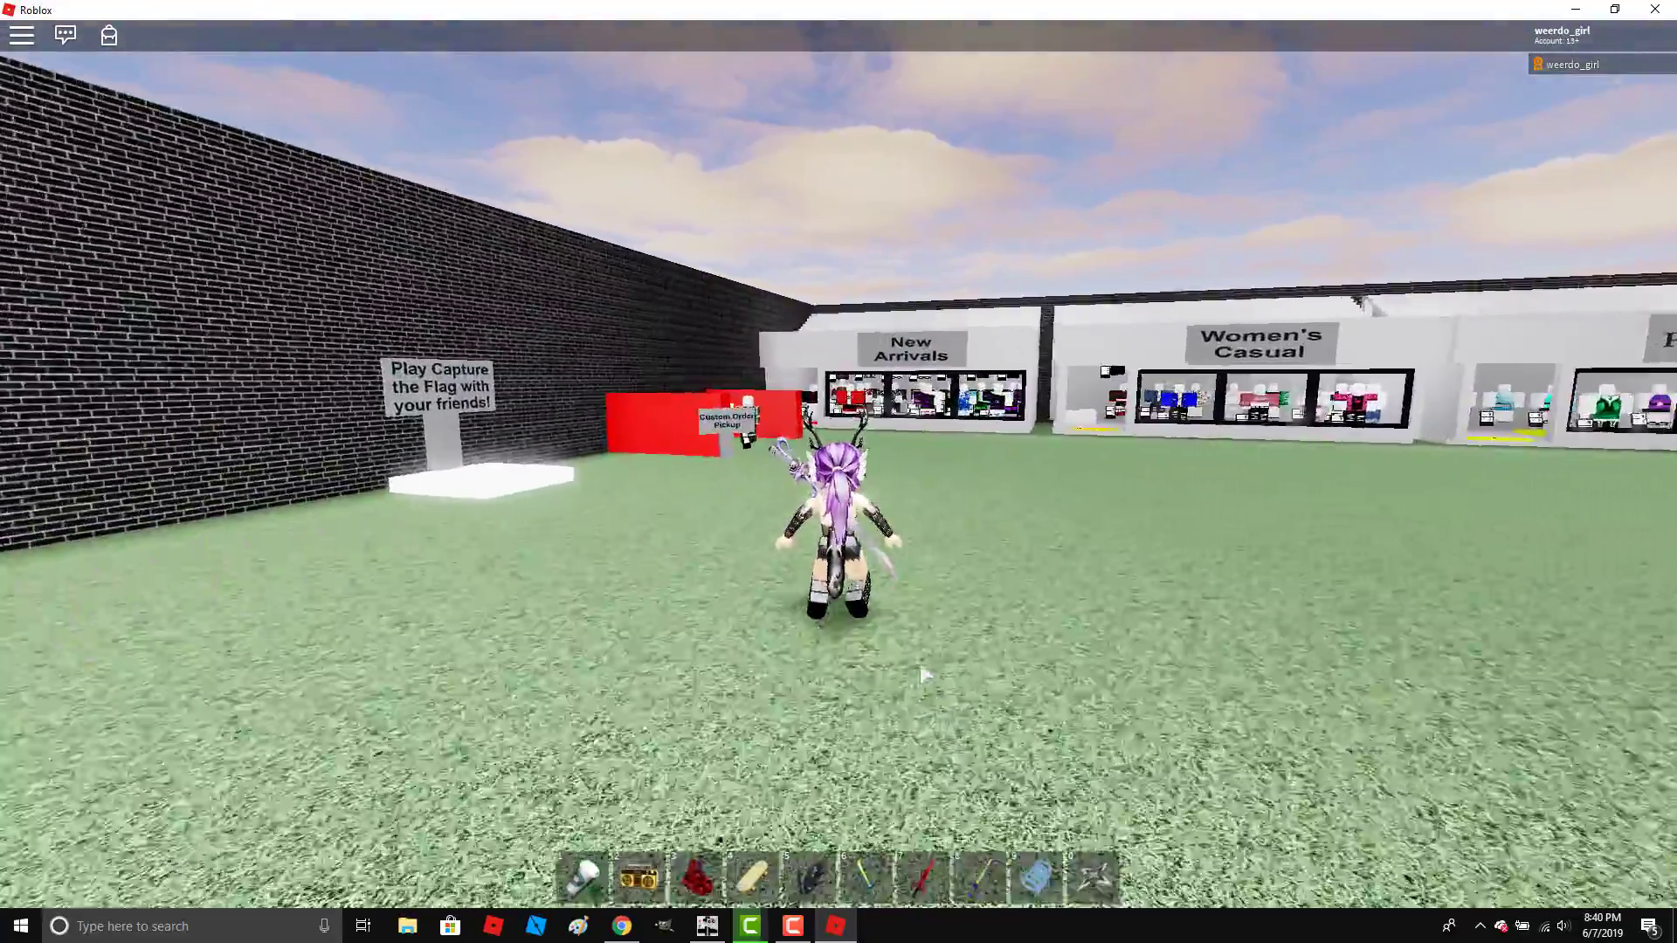
key("w")
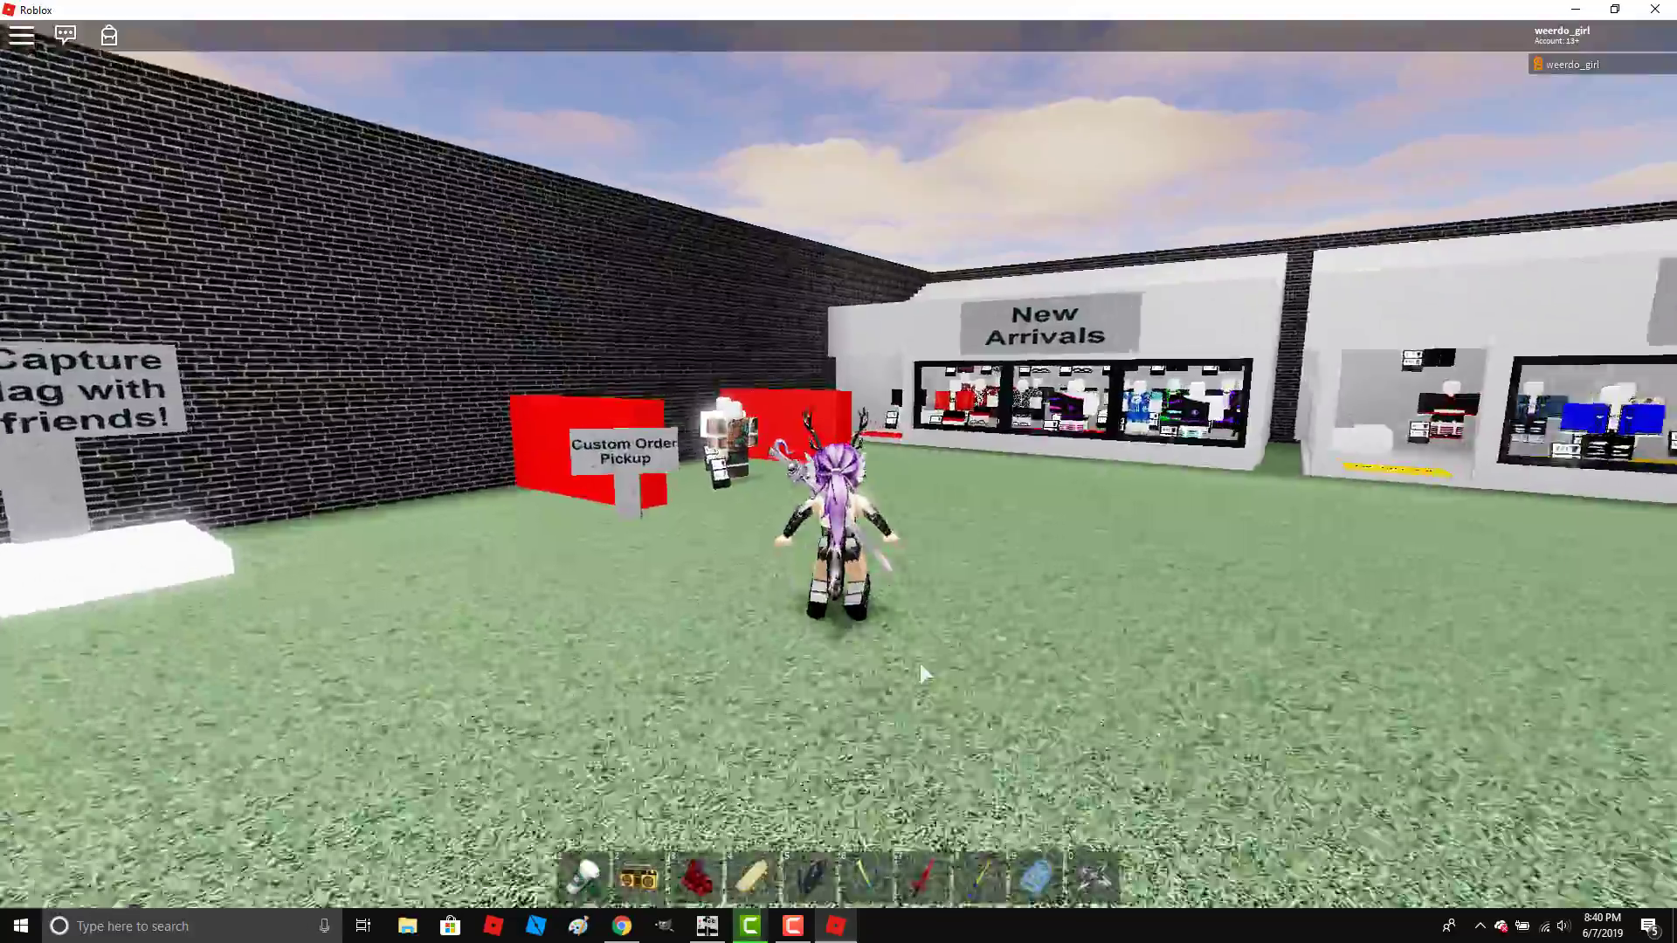
key("w")
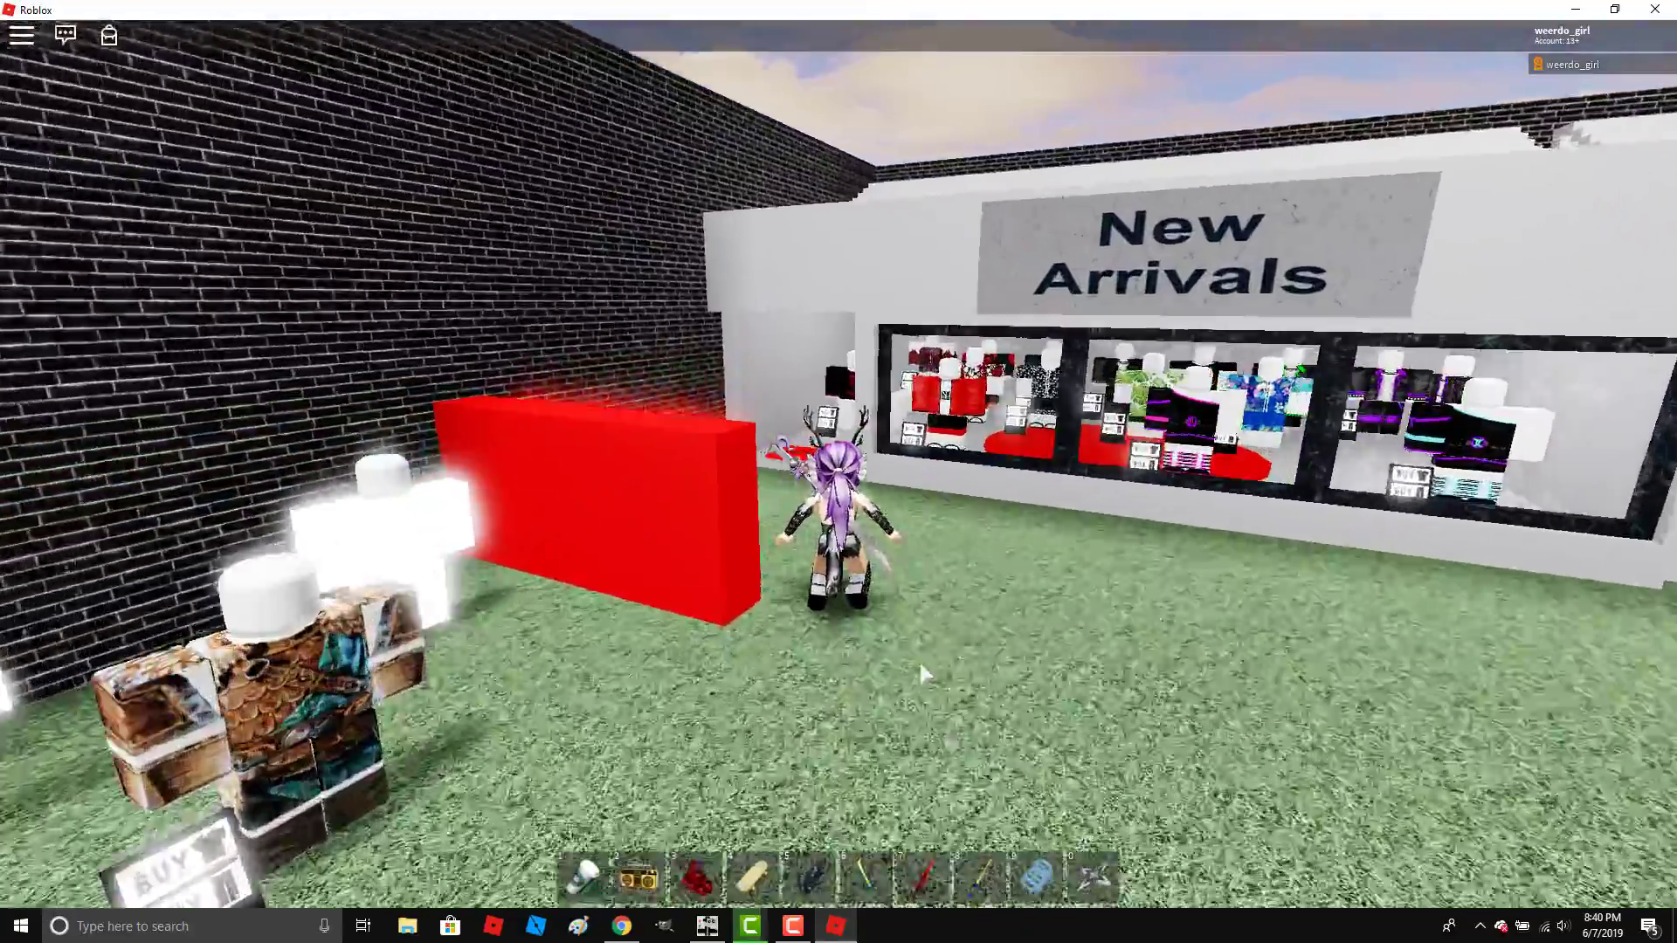
Approach the black blood moon shirt mannequin in first-person view, test its shirt purchase button, and dismiss the purchase dialog.
scroll(925, 675, "up", 3)
key("w")
scroll(926, 675, "up", 4)
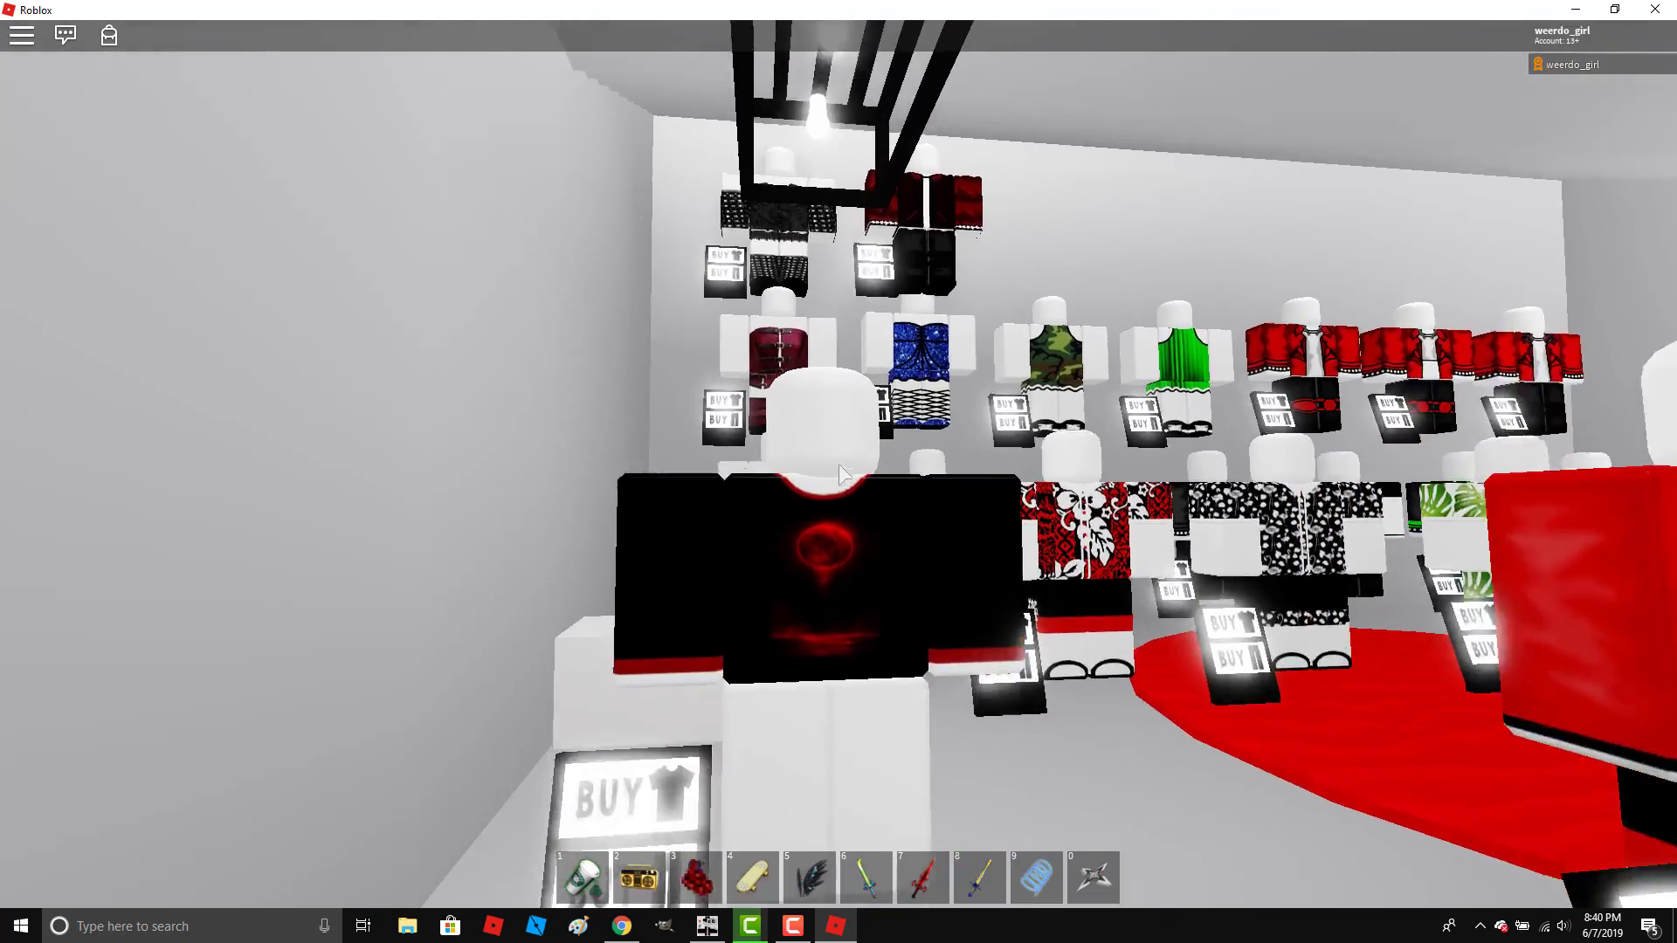
key("w")
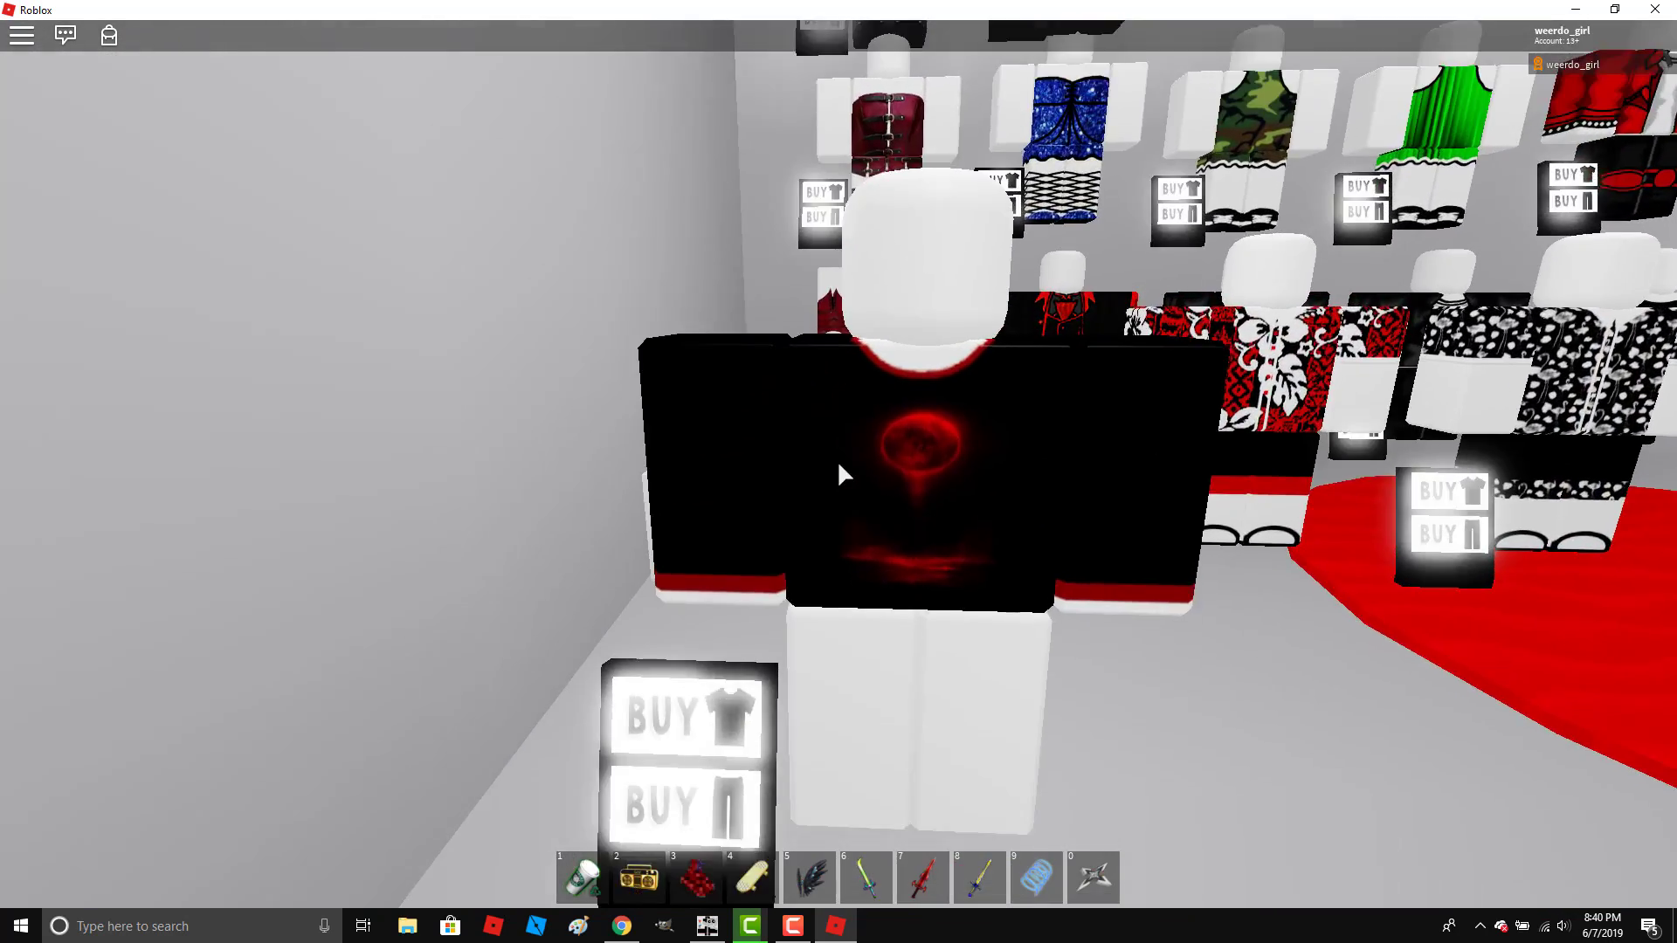
key("s")
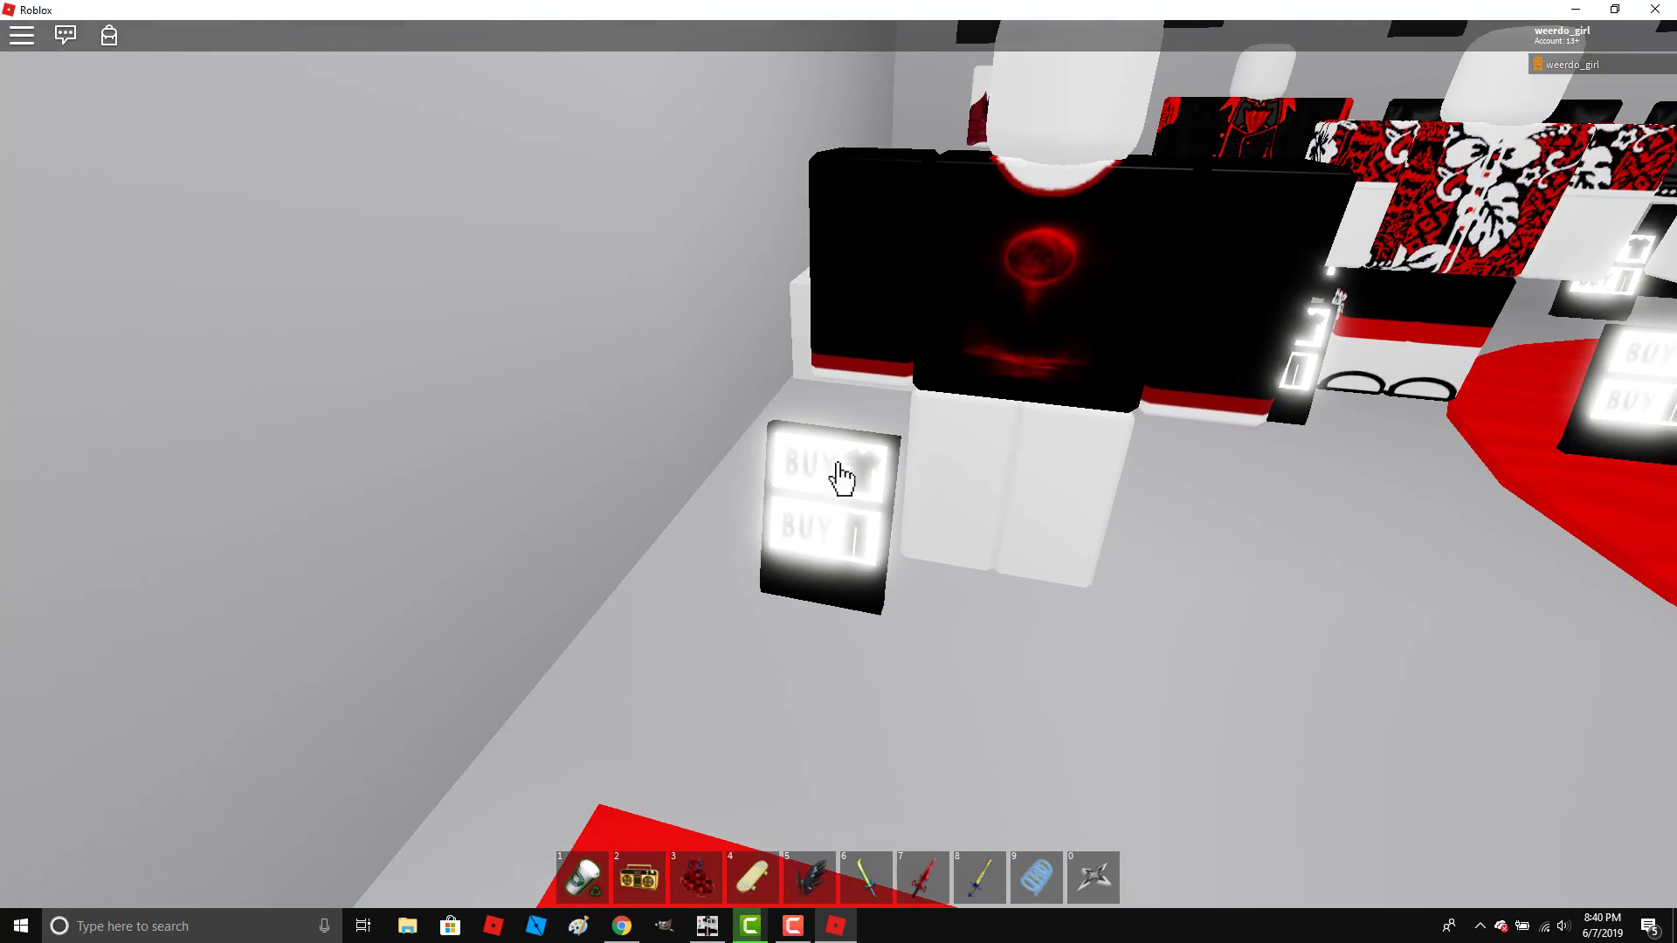
left_click(840, 476)
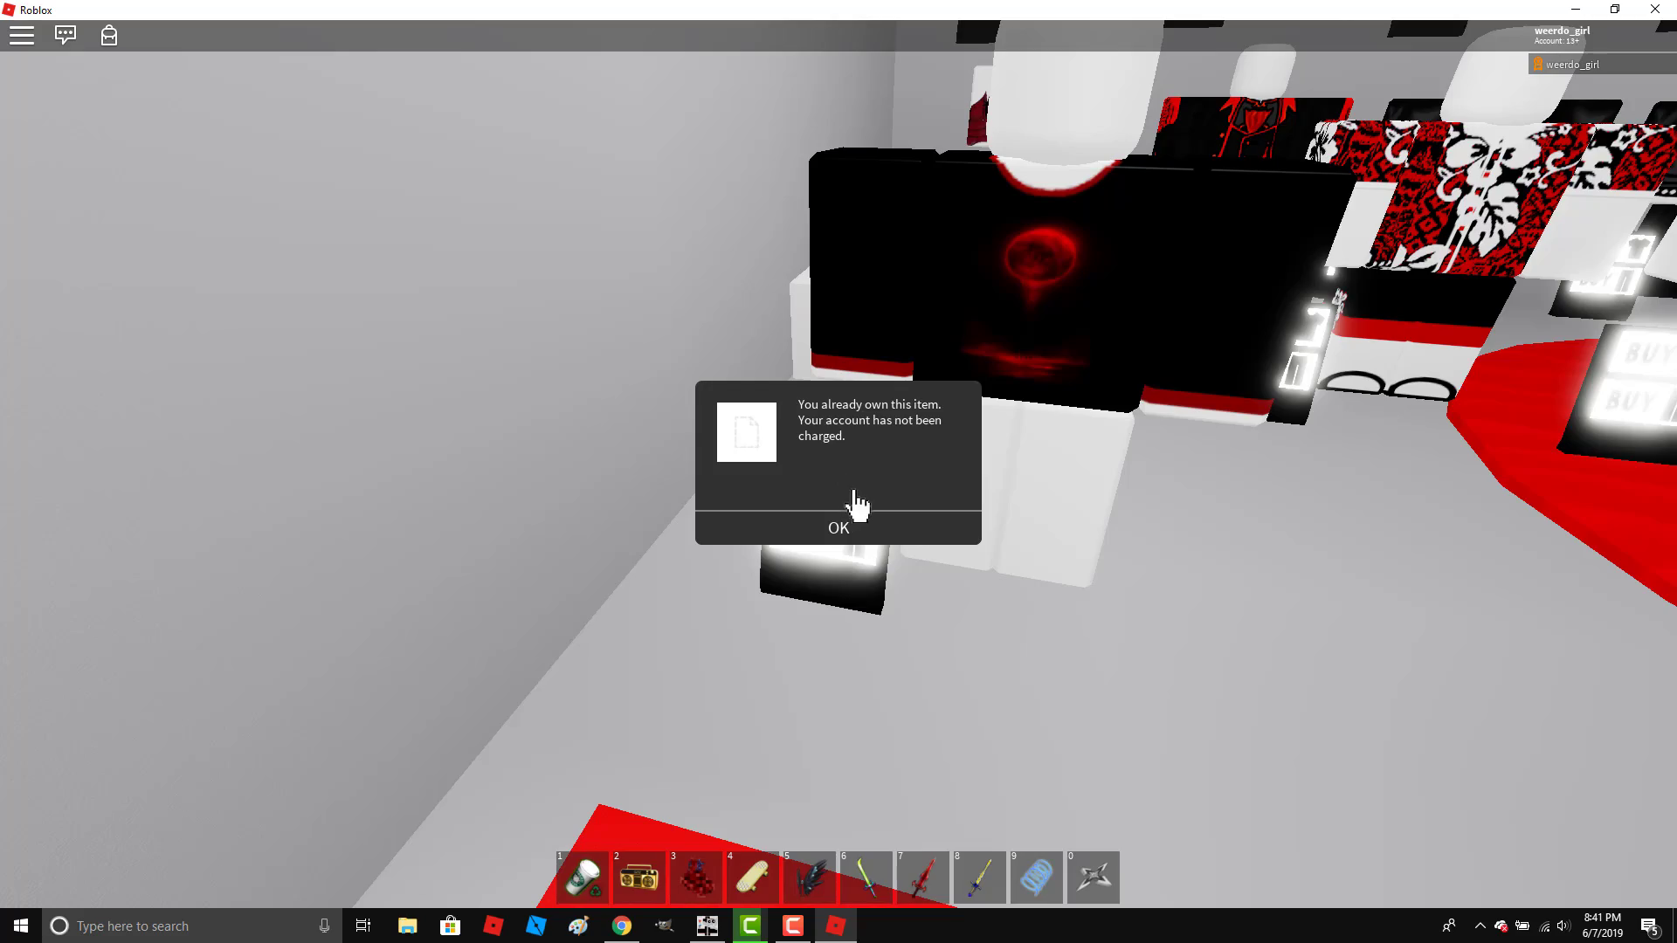
left_click(857, 524)
Back the avatar out of the New Arrivals store onto the grass and return to third-person view.
key("s")
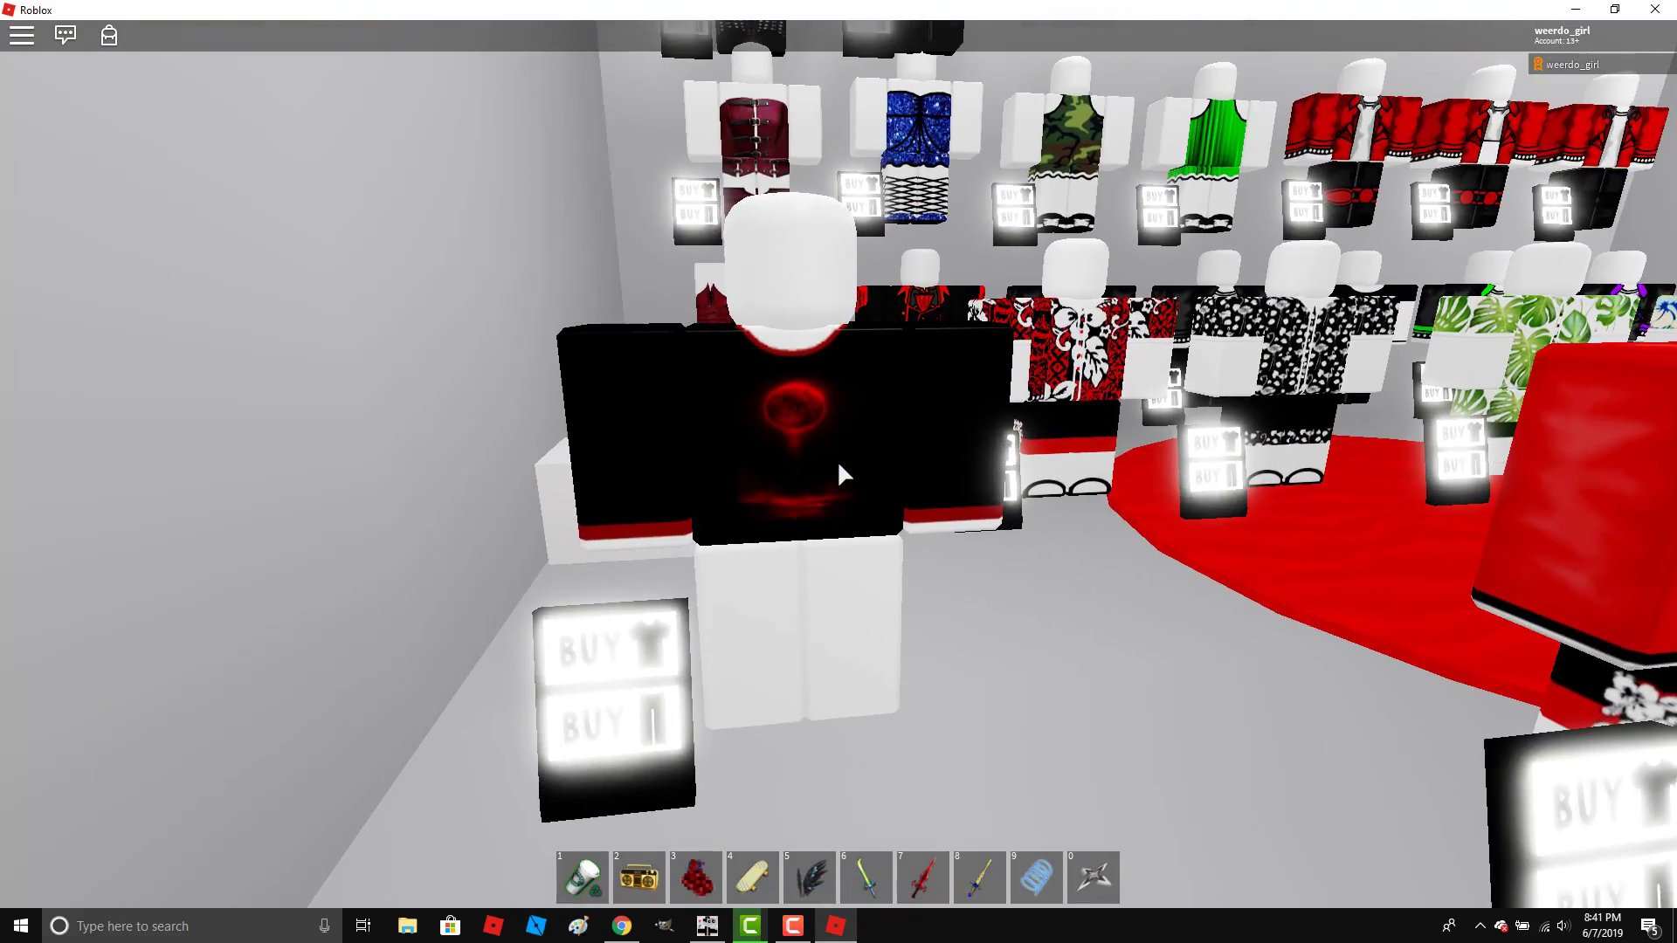
key("s")
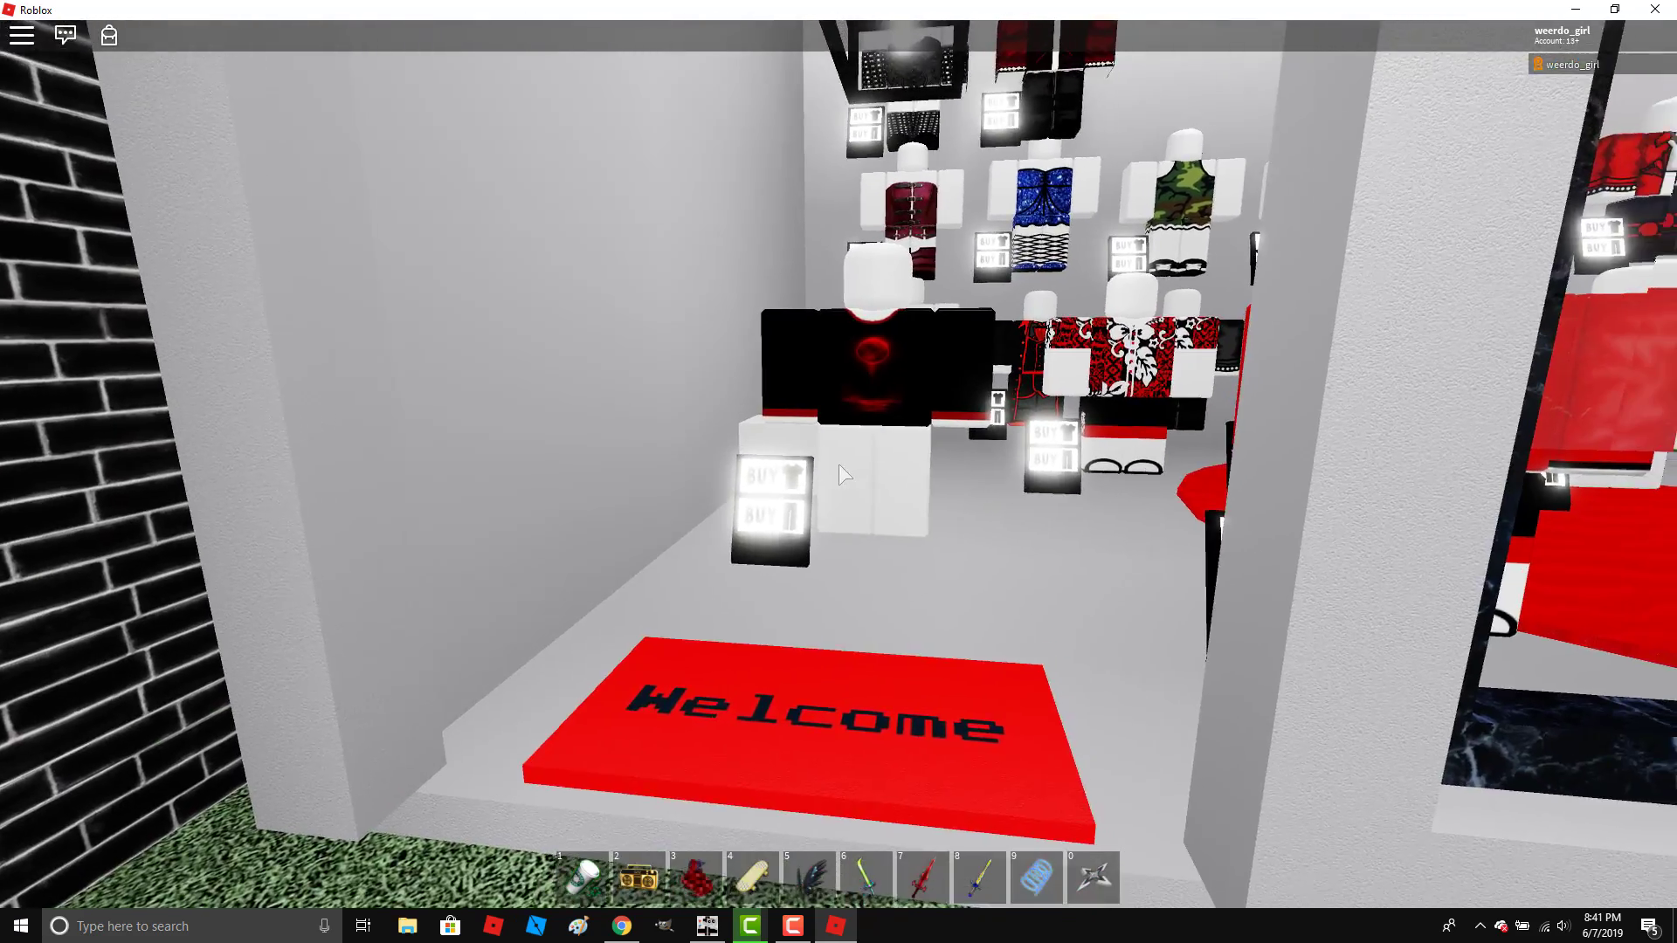
scroll(839, 474, "down", 5)
key("s")
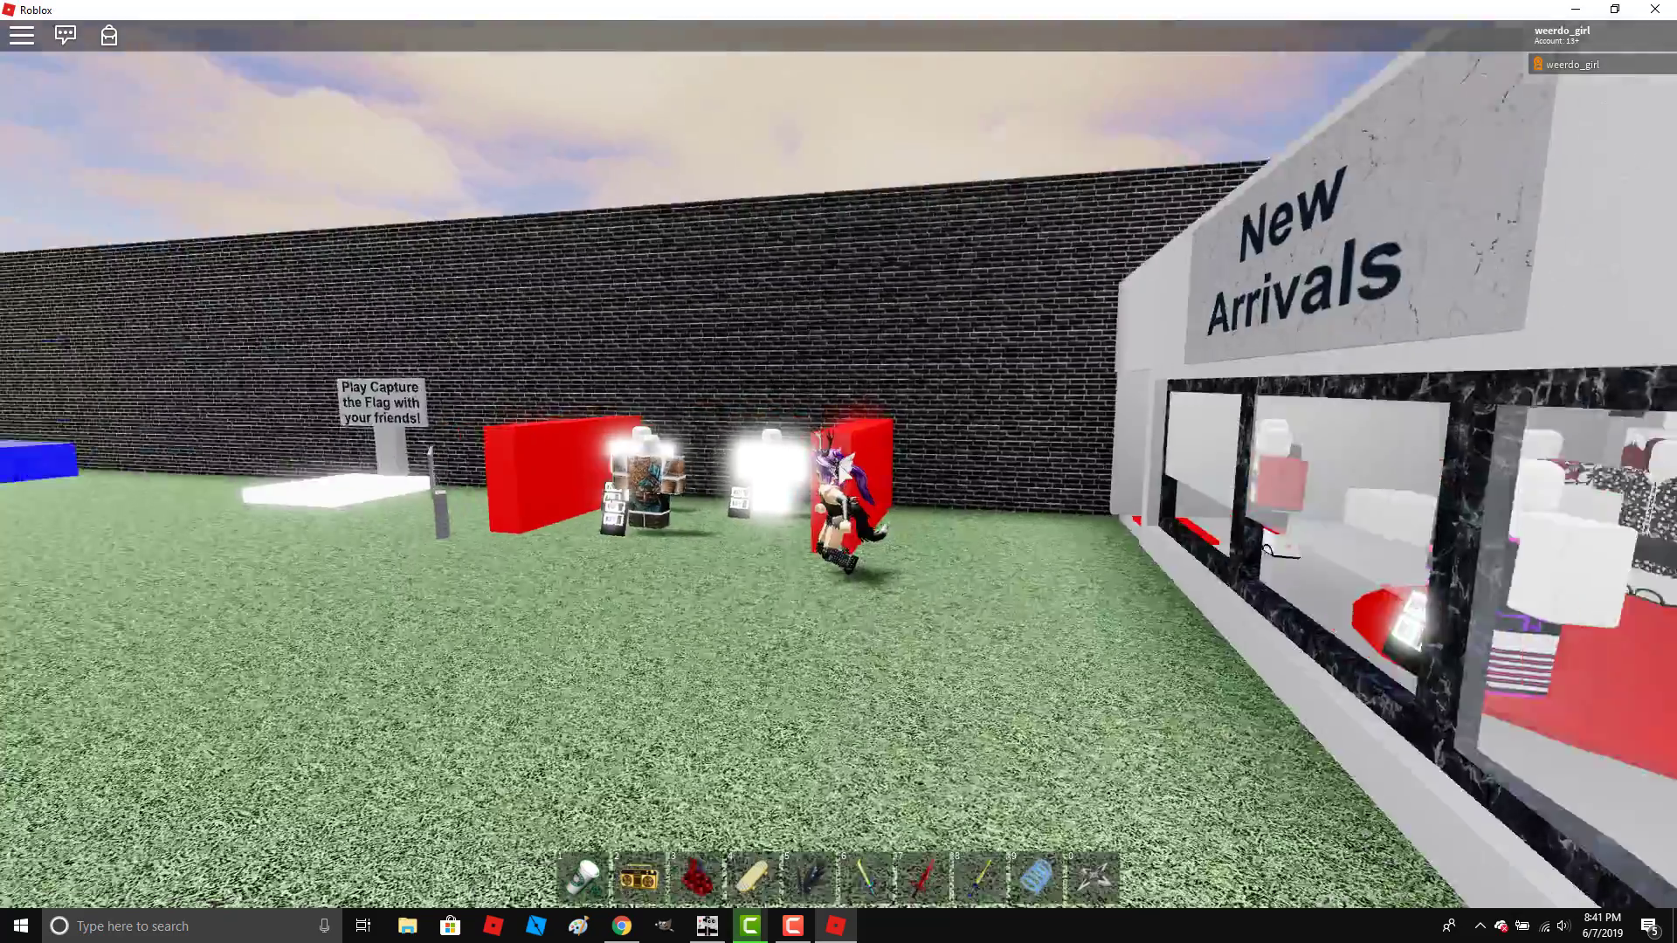